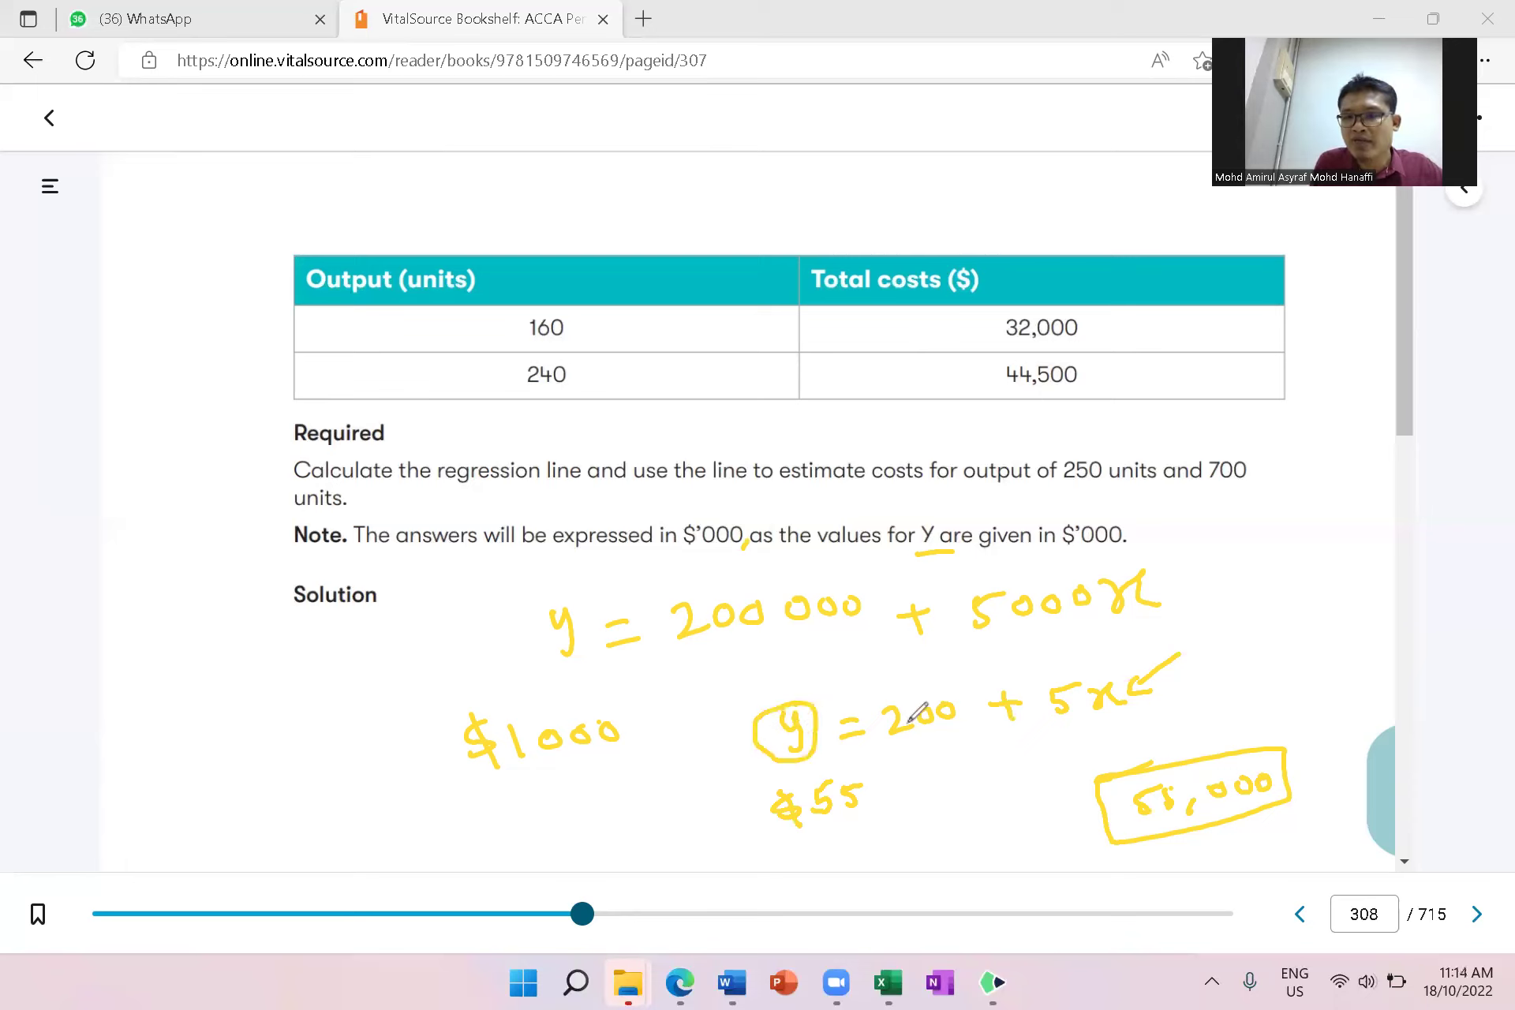
# - Annotate the handwritten equations by striking out "200 + 5x", adding K after "$55" and underlining the last three zeros of "200 000"
pyautogui.moveTo(919, 714); pyautogui.dragTo(1167, 687)
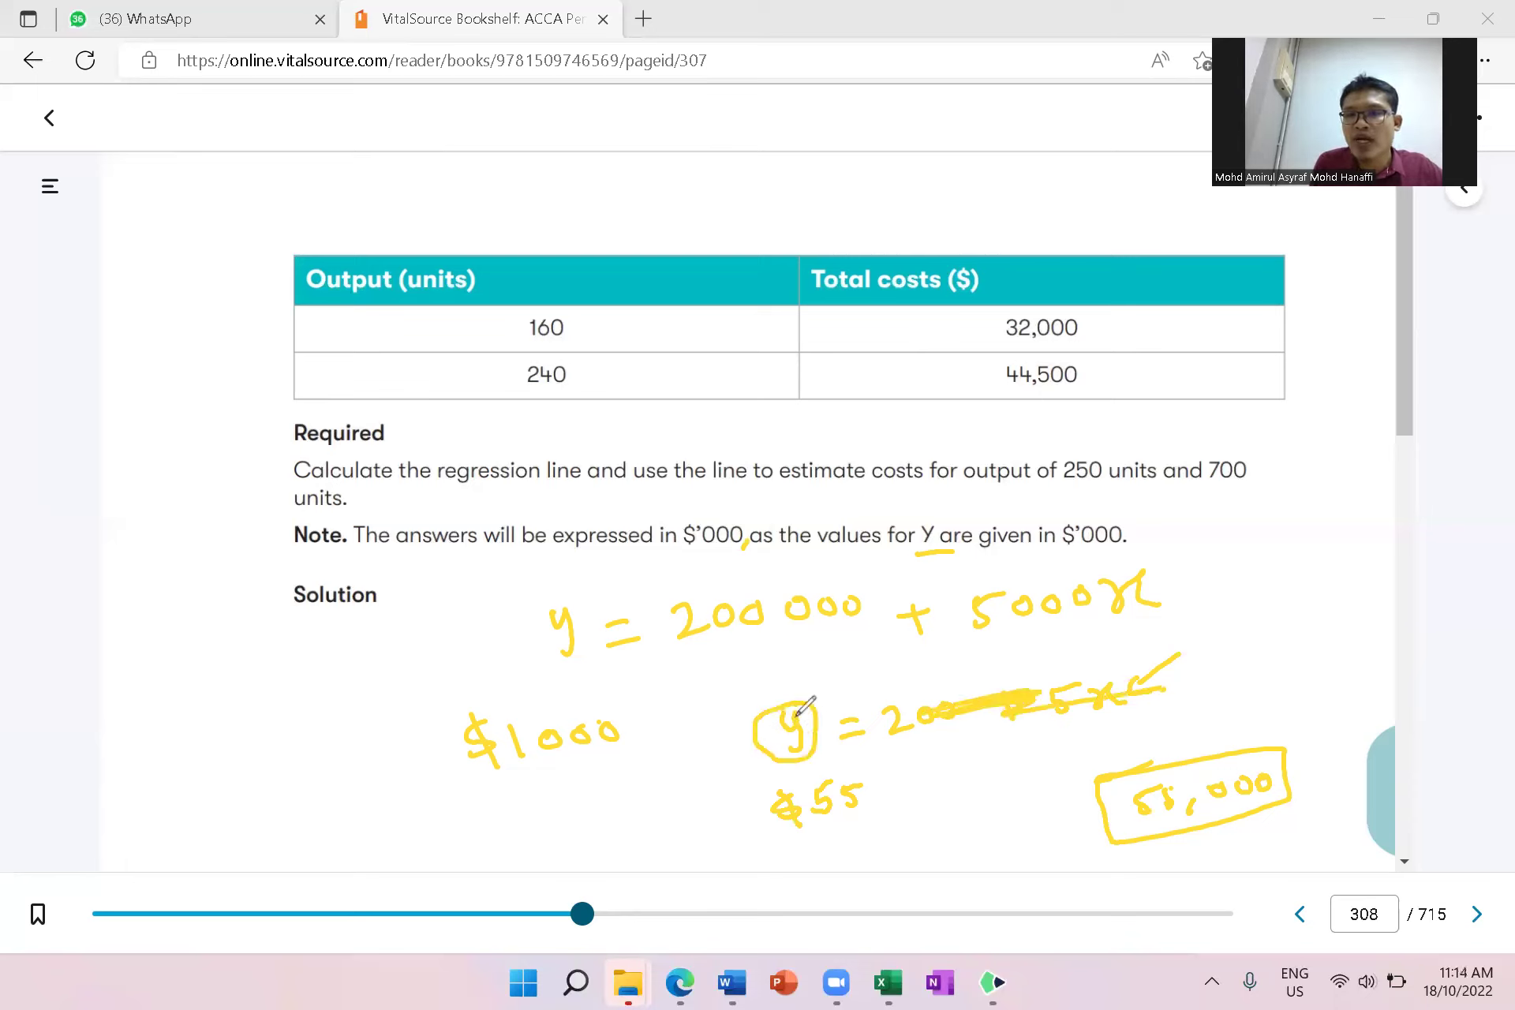
pyautogui.moveTo(884, 785)
pyautogui.mouseDown()
pyautogui.moveTo(887, 804)
pyautogui.moveTo(913, 798)
pyautogui.mouseUp()
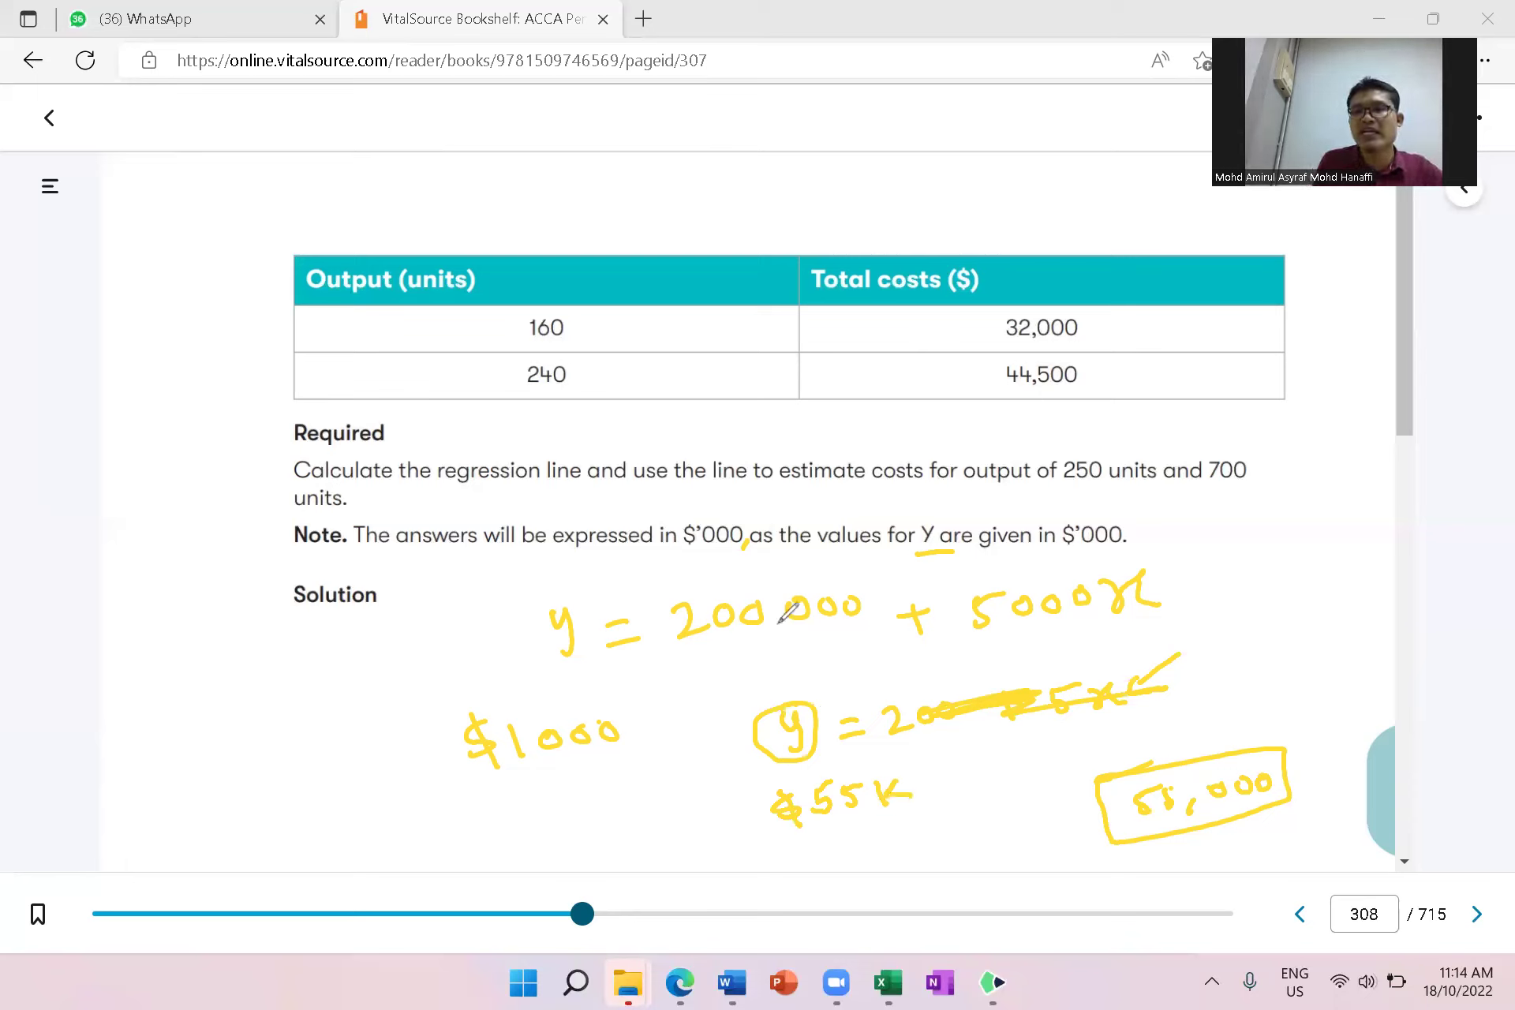
pyautogui.moveTo(785, 644); pyautogui.dragTo(857, 631)
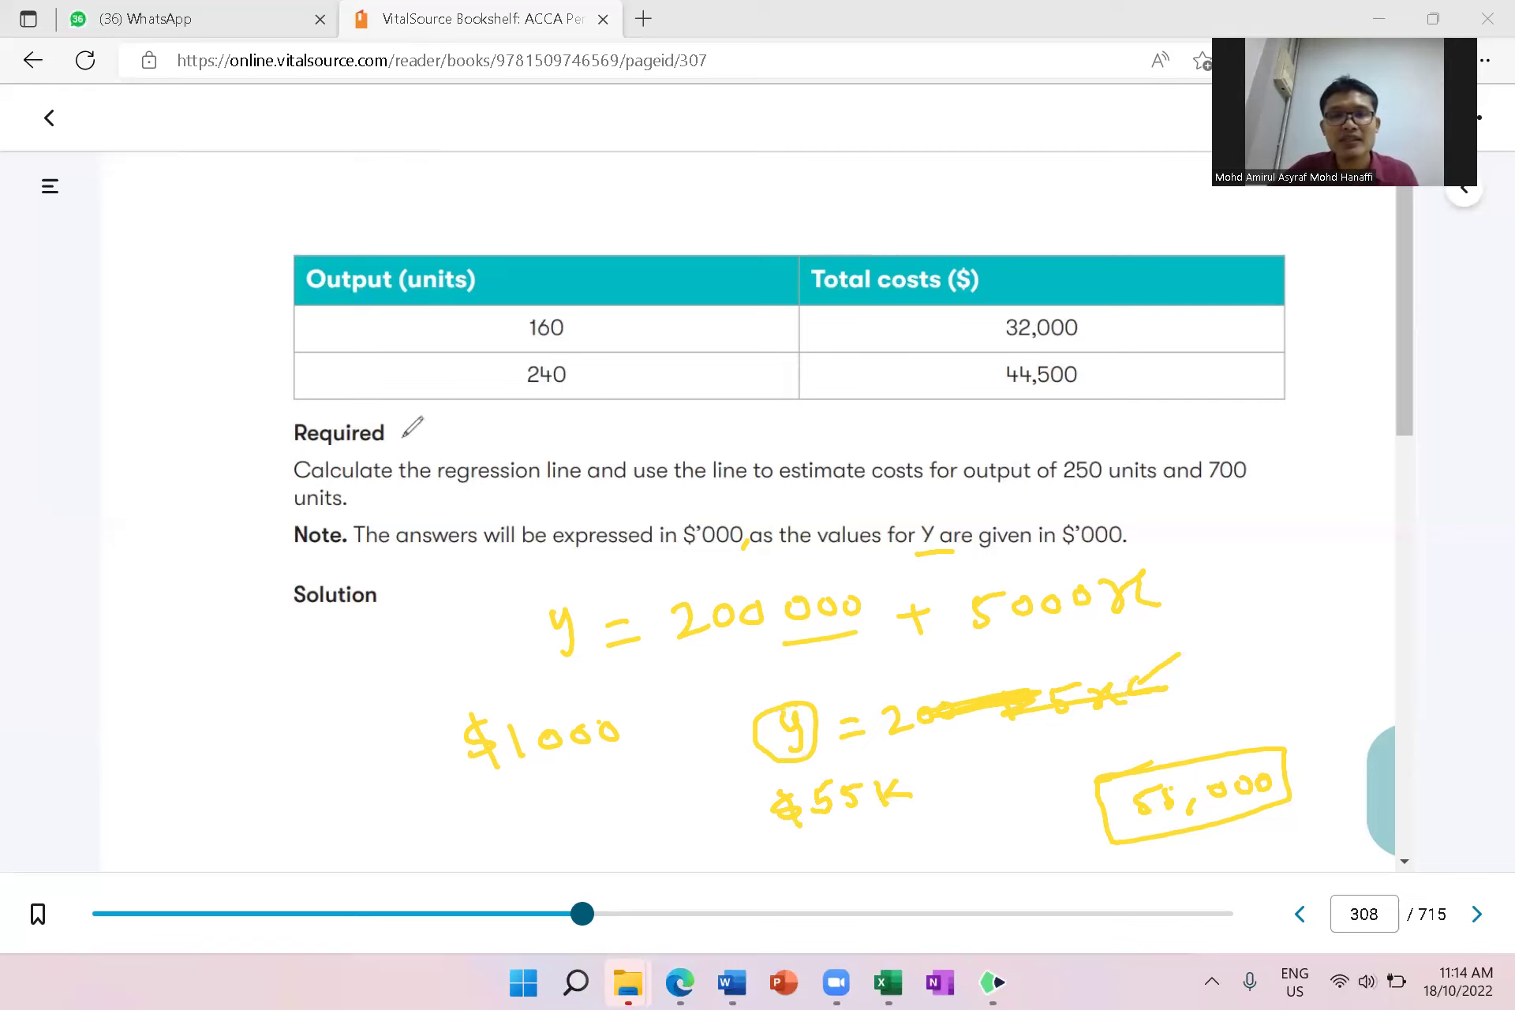
# - Clear all handwritten annotations and go back to the Wigwam Co regression line activity data on page 307
pyautogui.press('e')
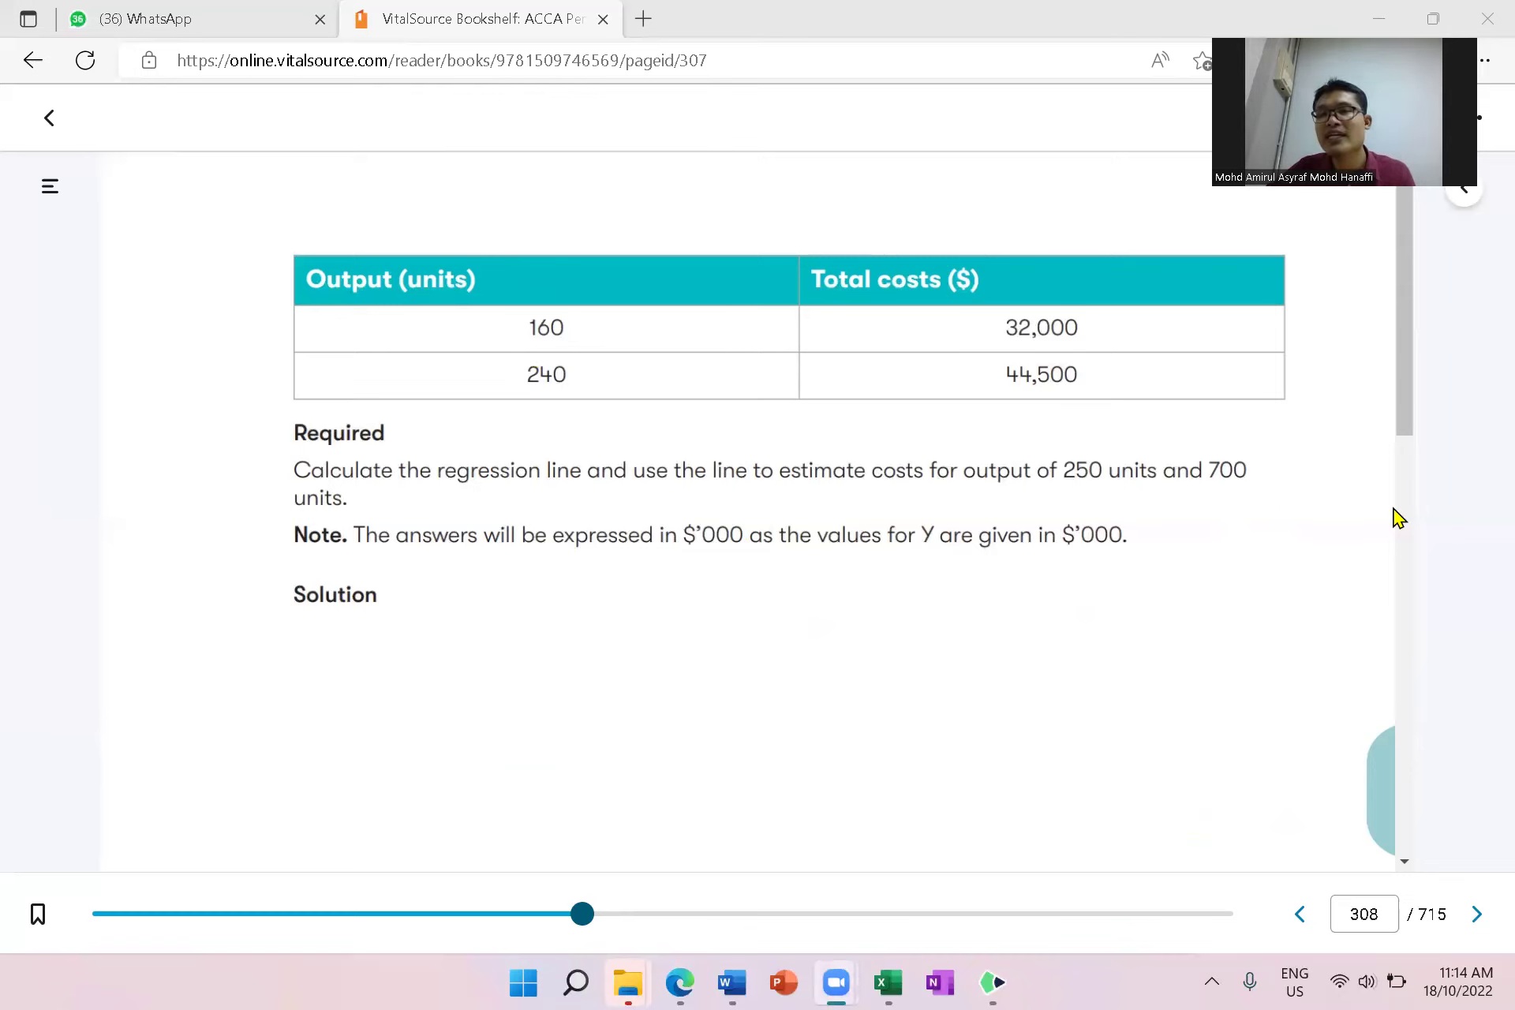
pyautogui.scroll(-3, 1389, 514)
pyautogui.scroll(-2, 997, 635)
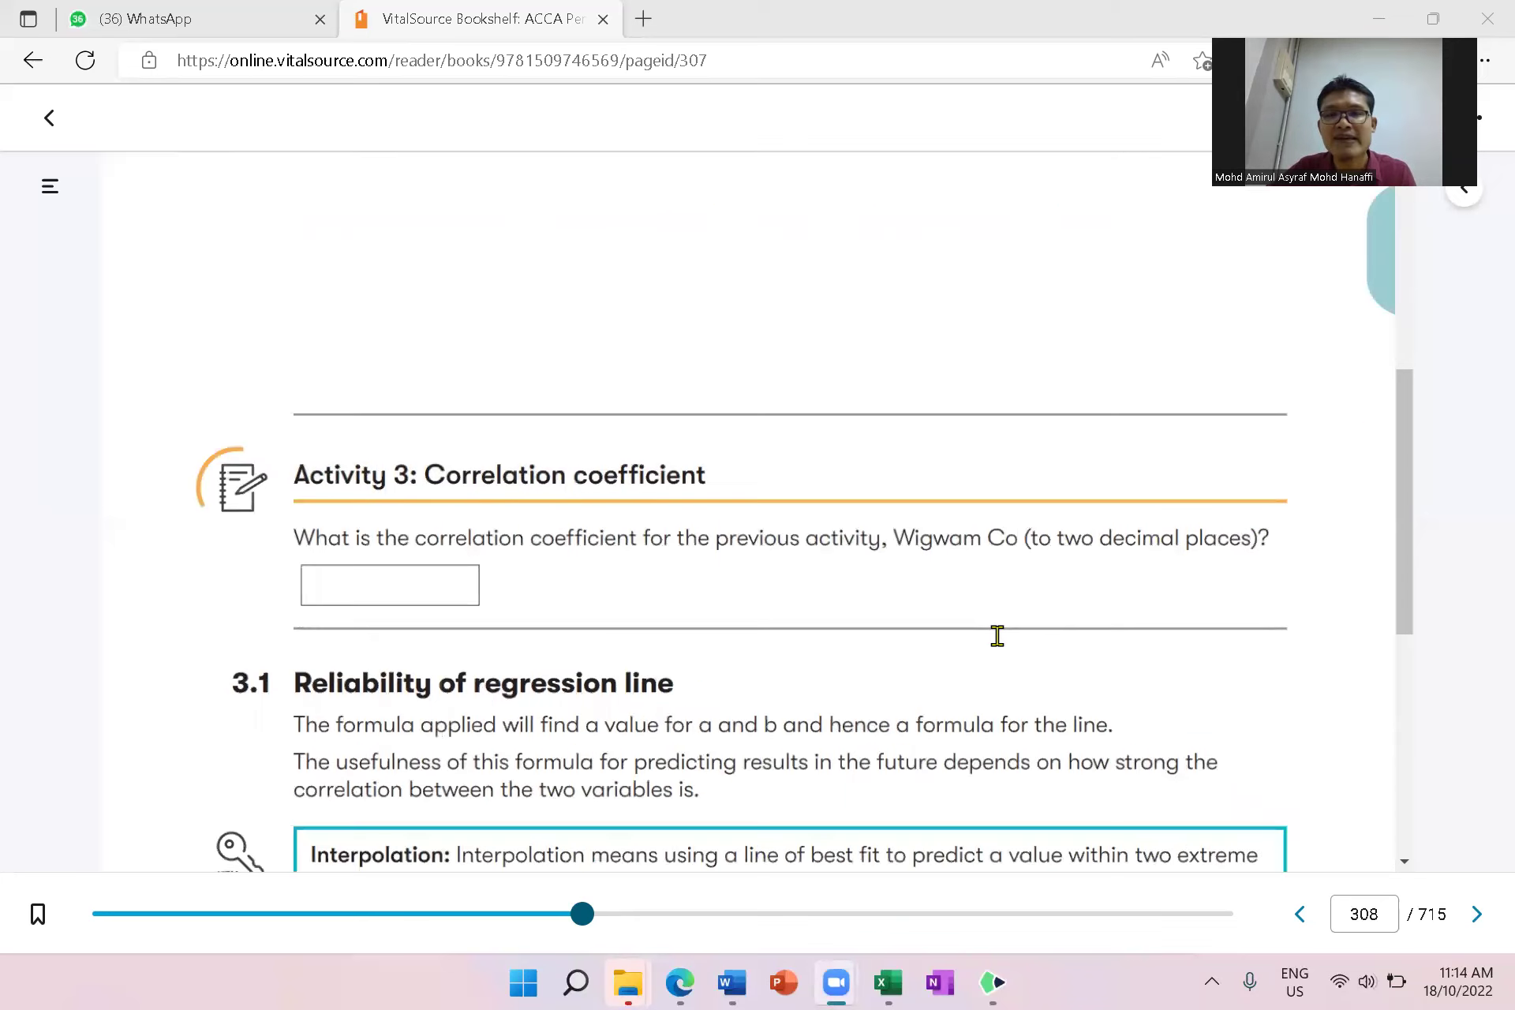
pyautogui.scroll(5, 994, 628)
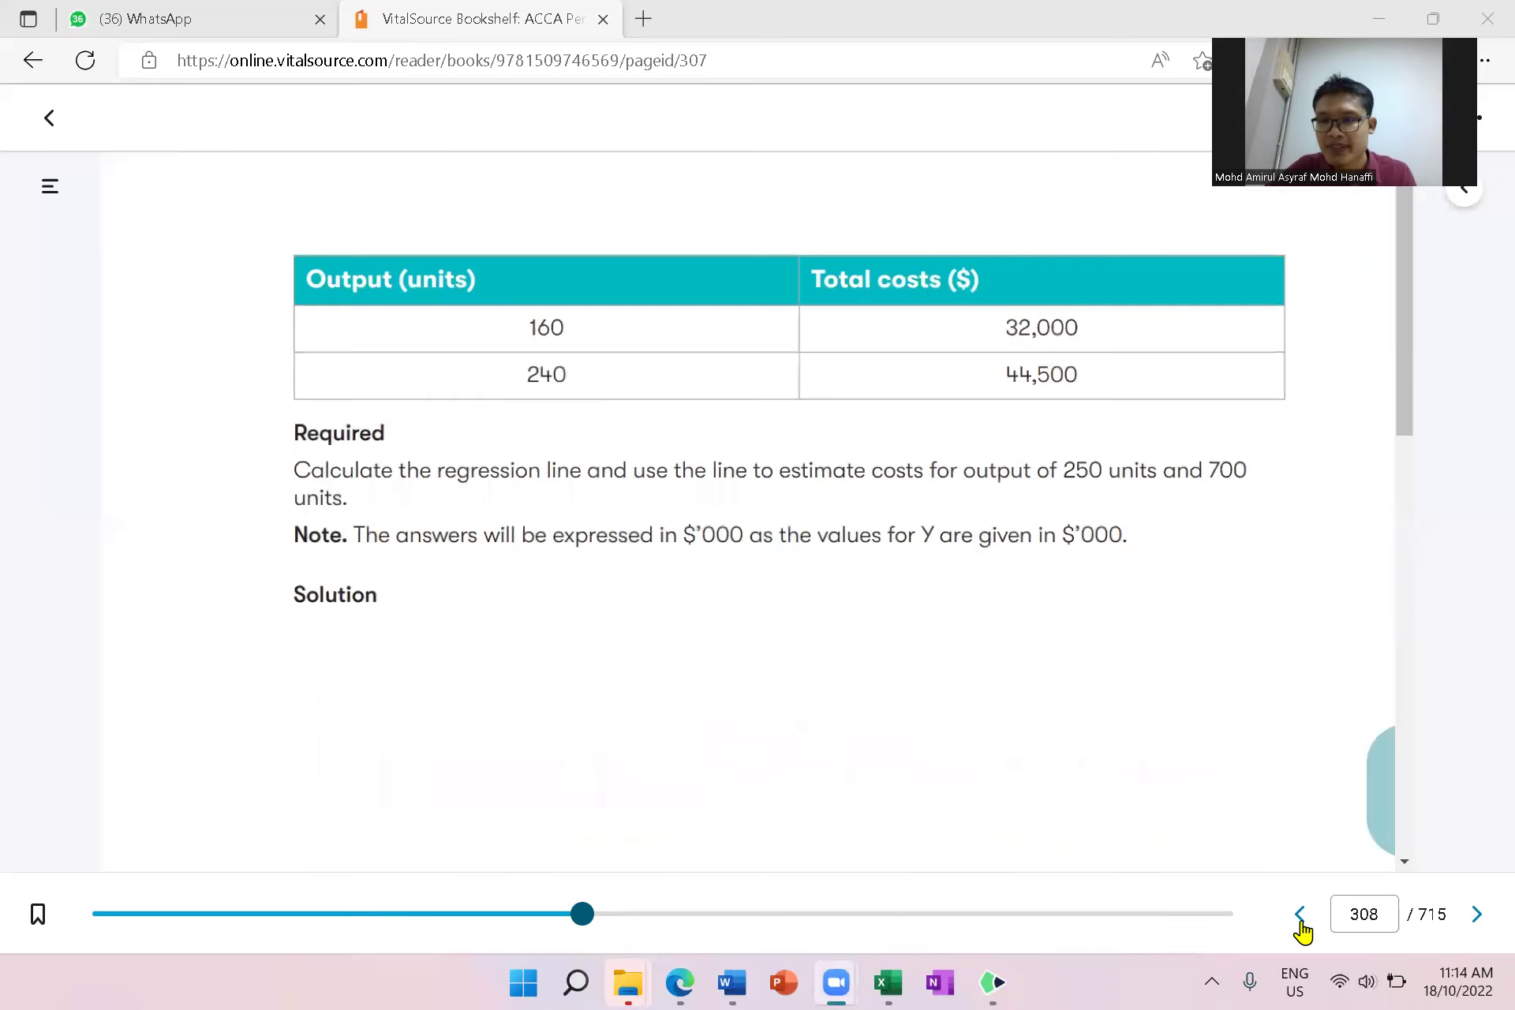
pyautogui.click(1298, 914)
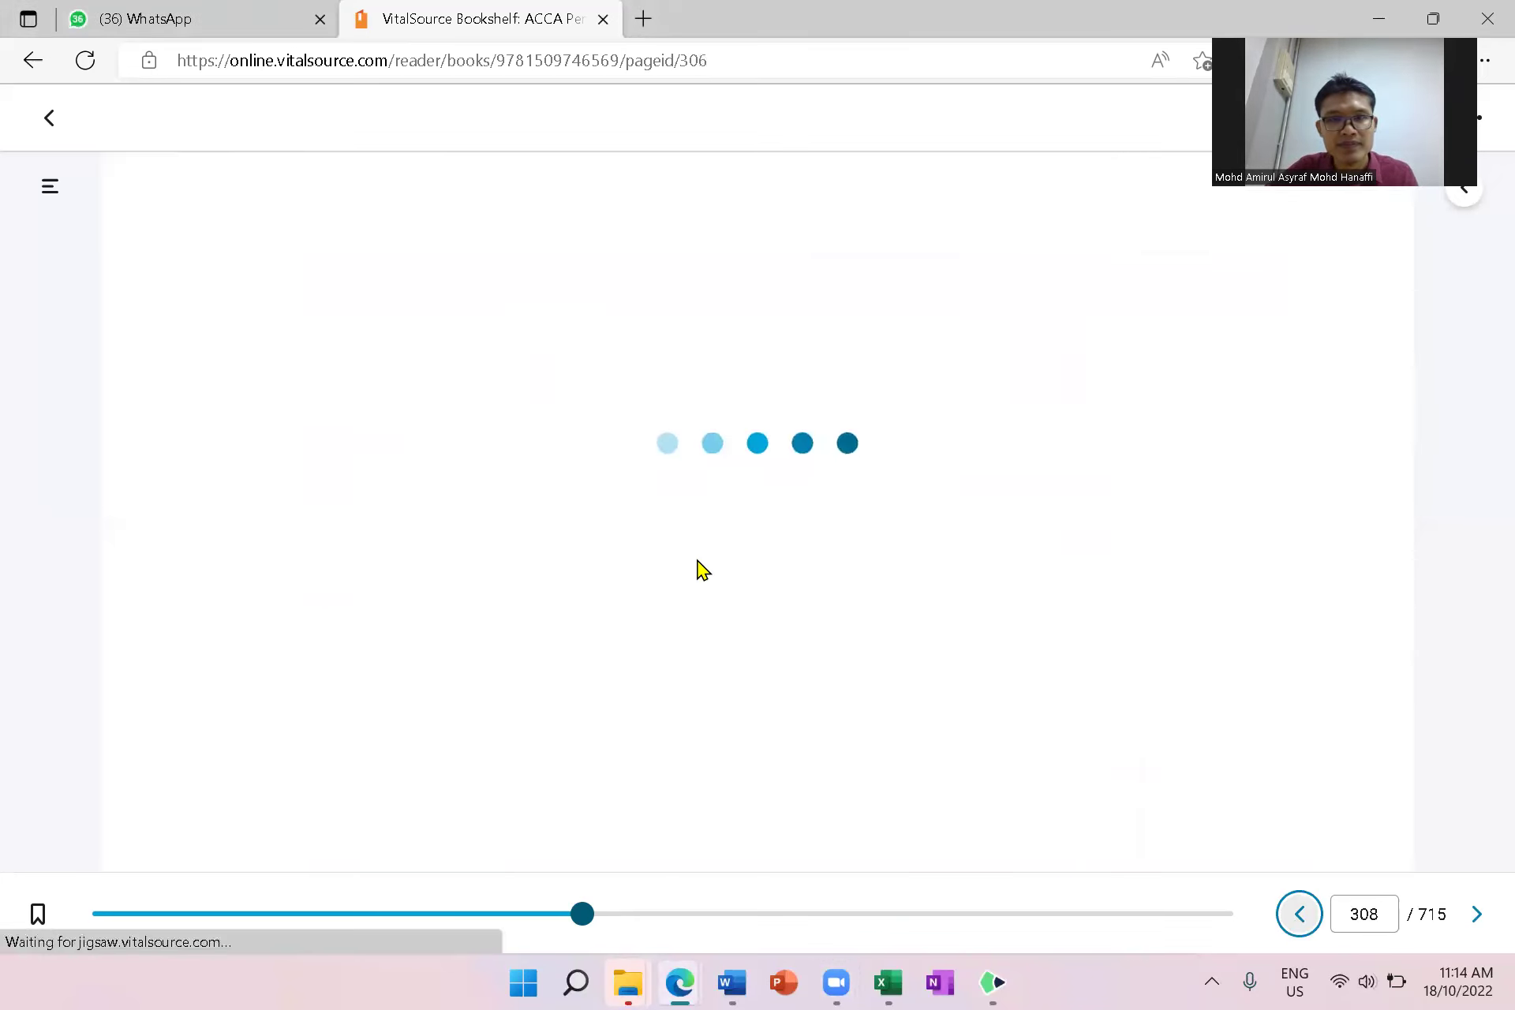
pyautogui.scroll(-3, 707, 560)
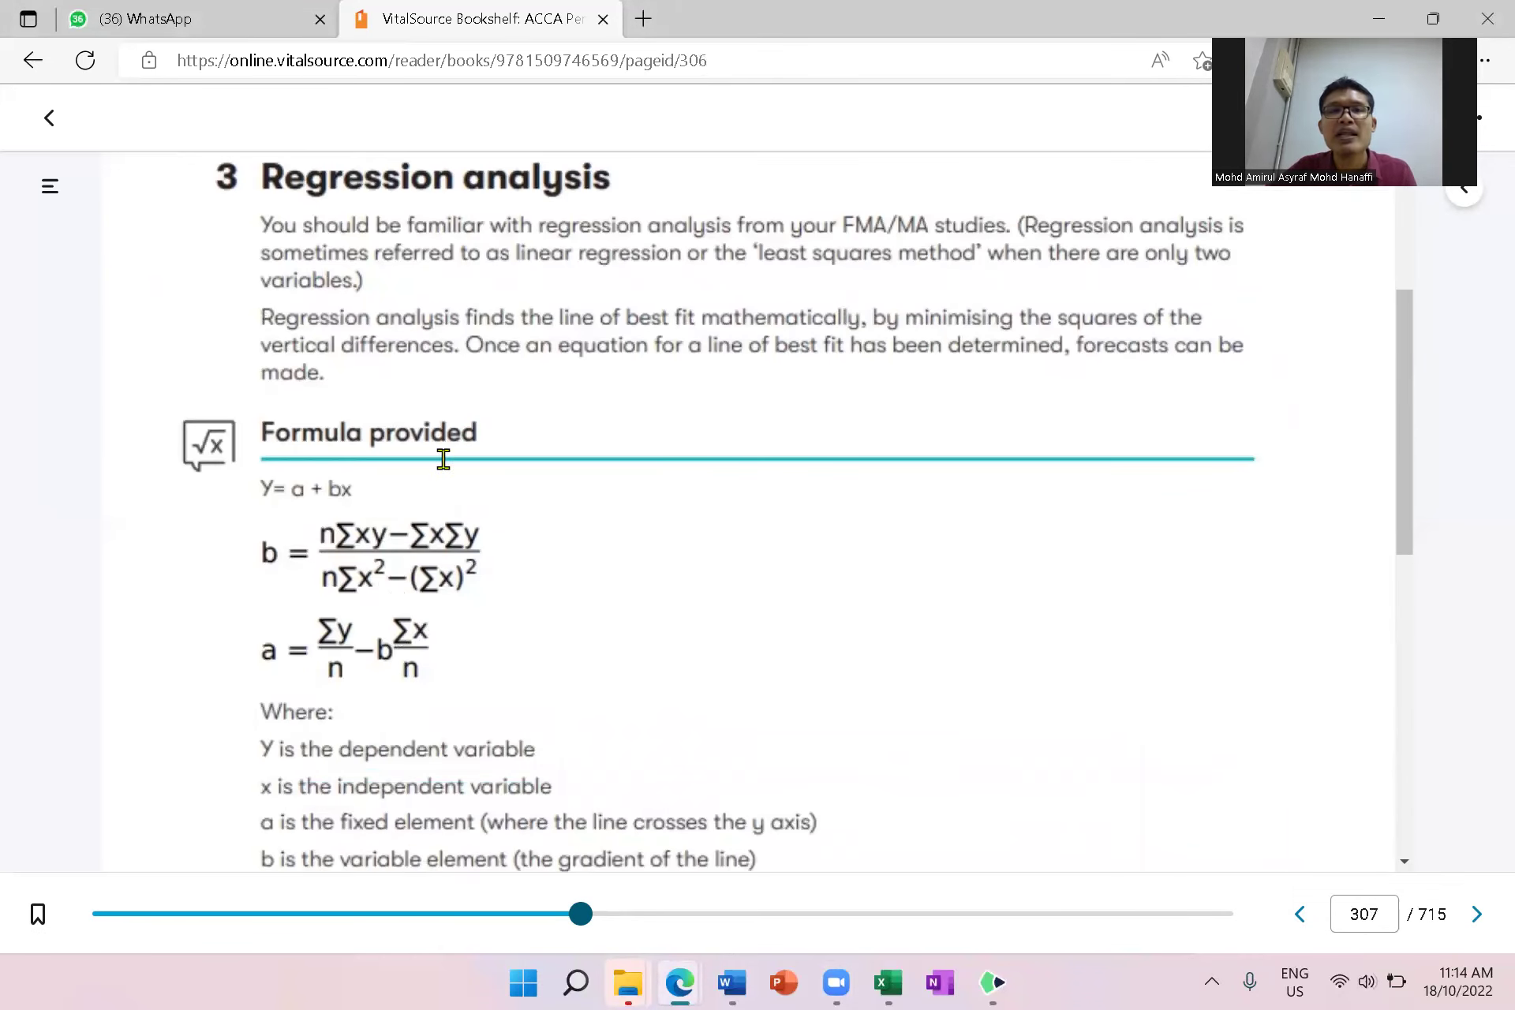
pyautogui.scroll(-1, 446, 474)
pyautogui.scroll(-4, 514, 618)
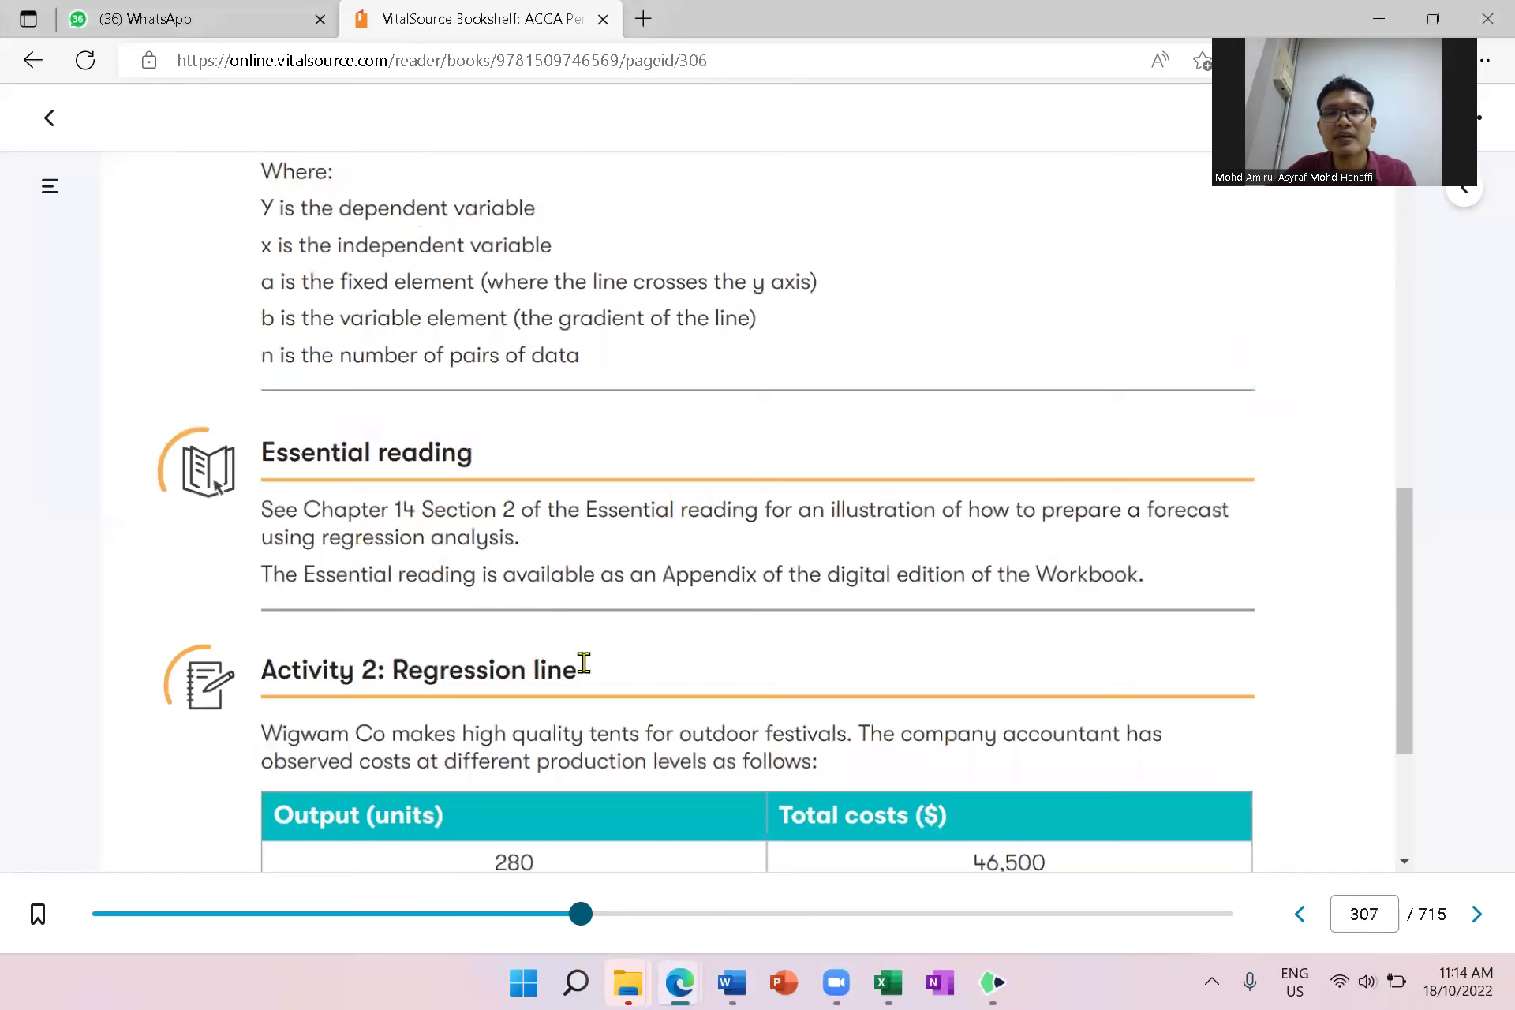
pyautogui.scroll(-3, 580, 665)
# - Switch to the blank Excel workbook, enlarge the sheet and enter the headers x, y and xy in C2, D2 and E2
pyautogui.click(887, 983)
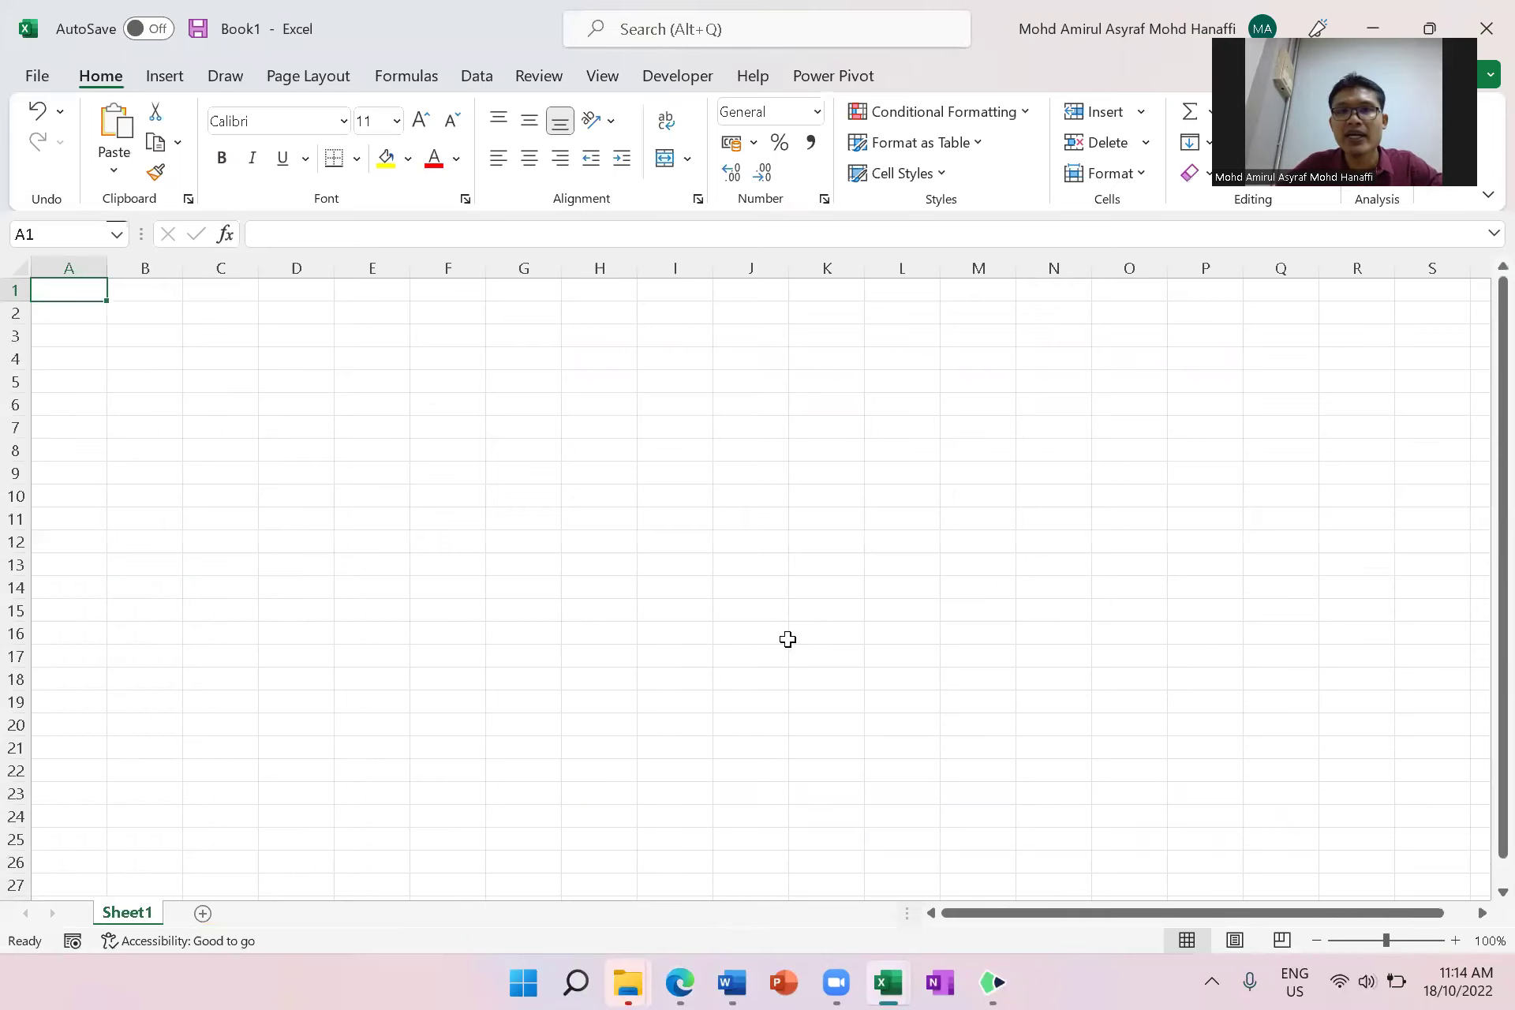
pyautogui.scroll(2, 787, 557)
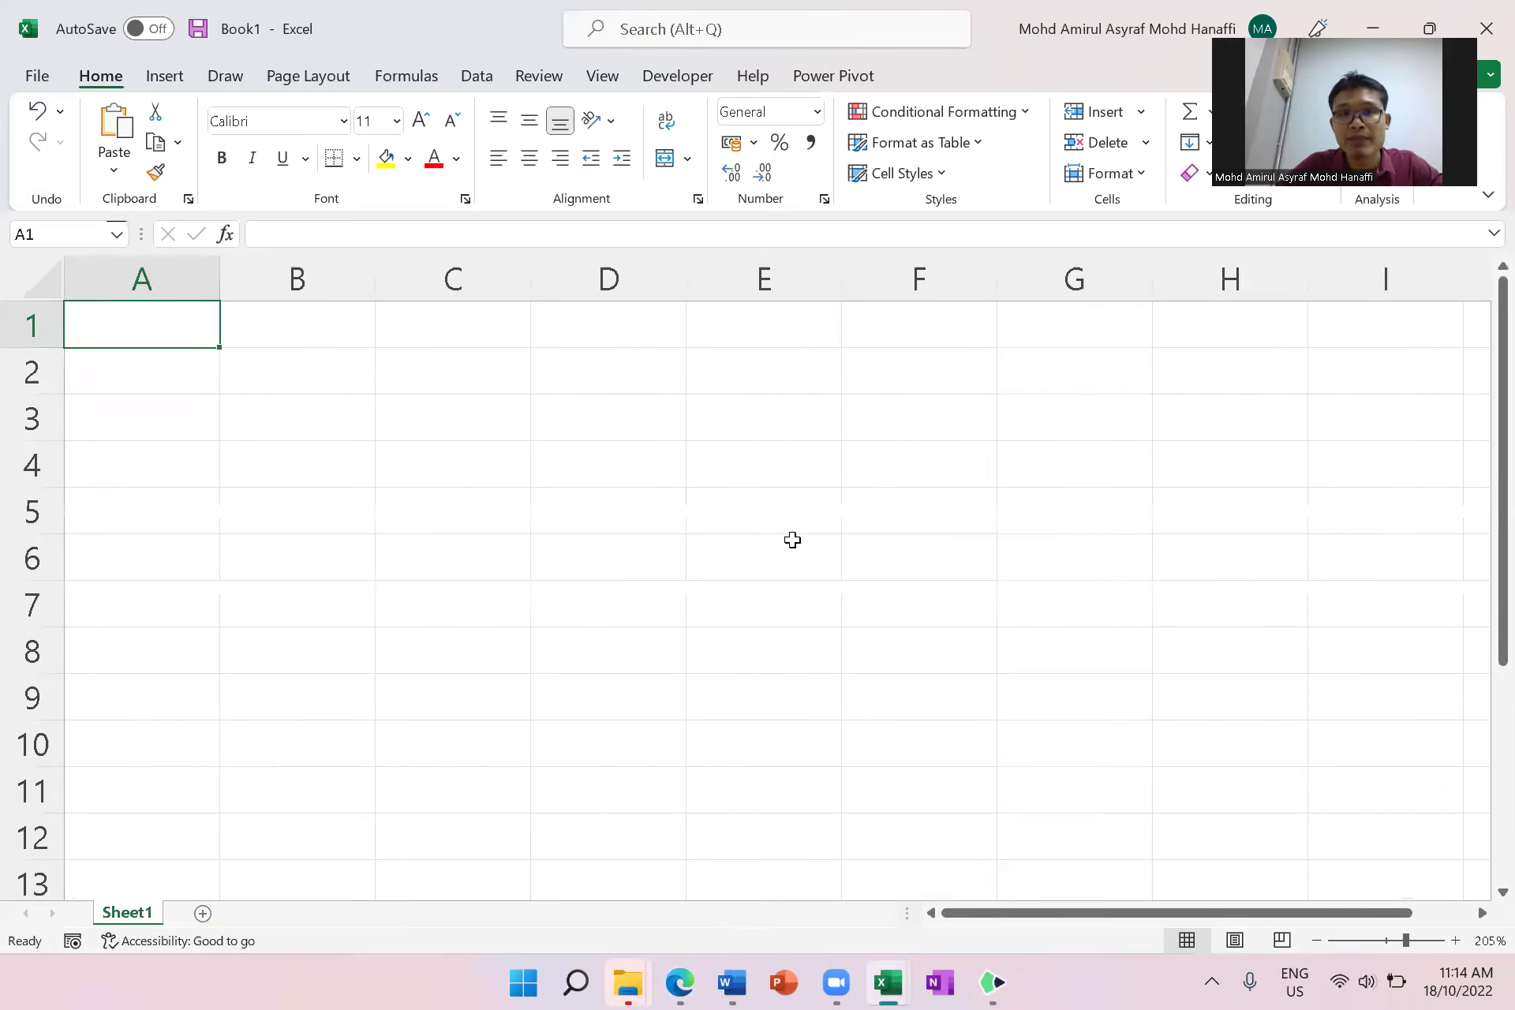
pyautogui.click(439, 377)
pyautogui.write('x')
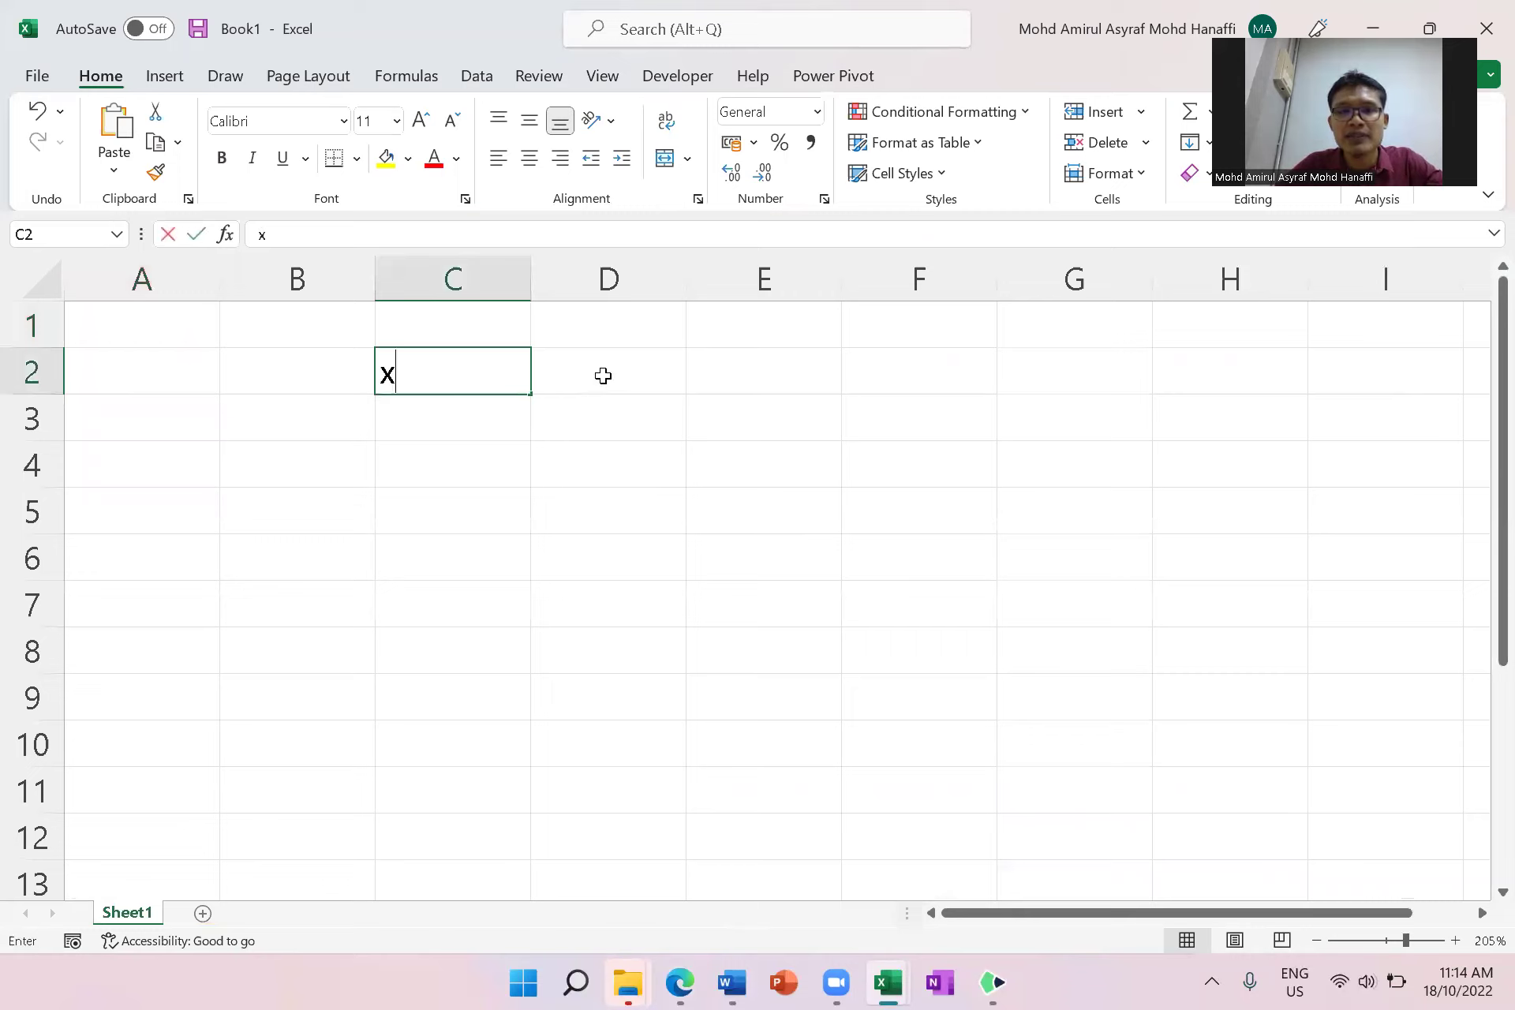
pyautogui.click(603, 376)
pyautogui.write('y')
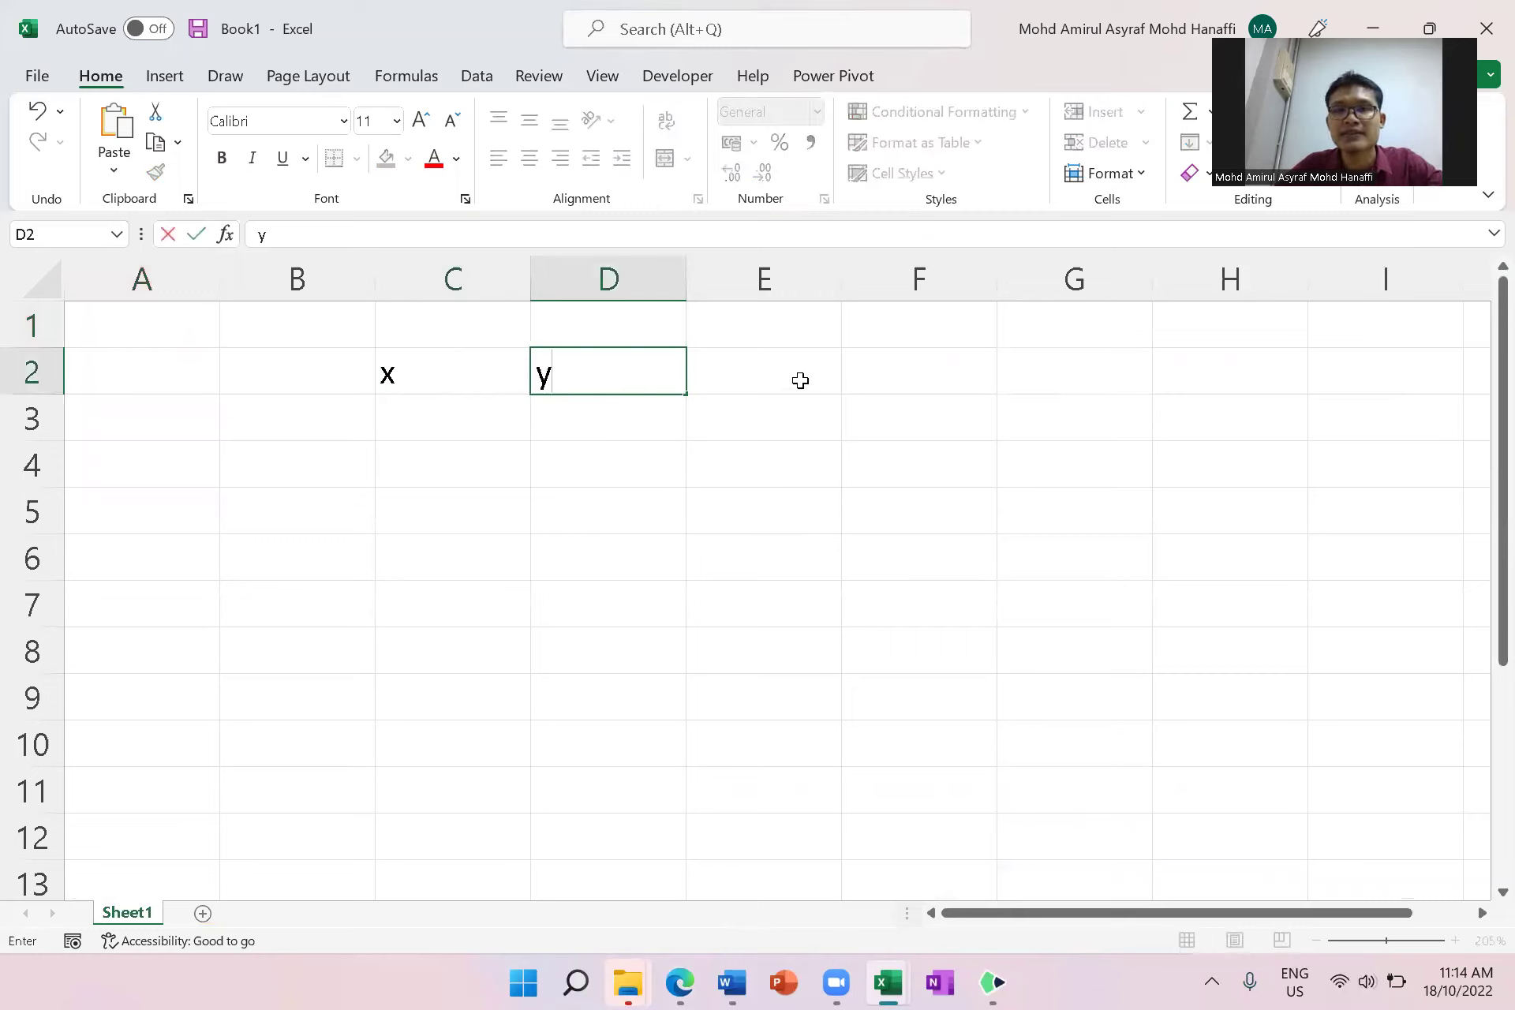
pyautogui.click(800, 380)
pyautogui.write('xy')
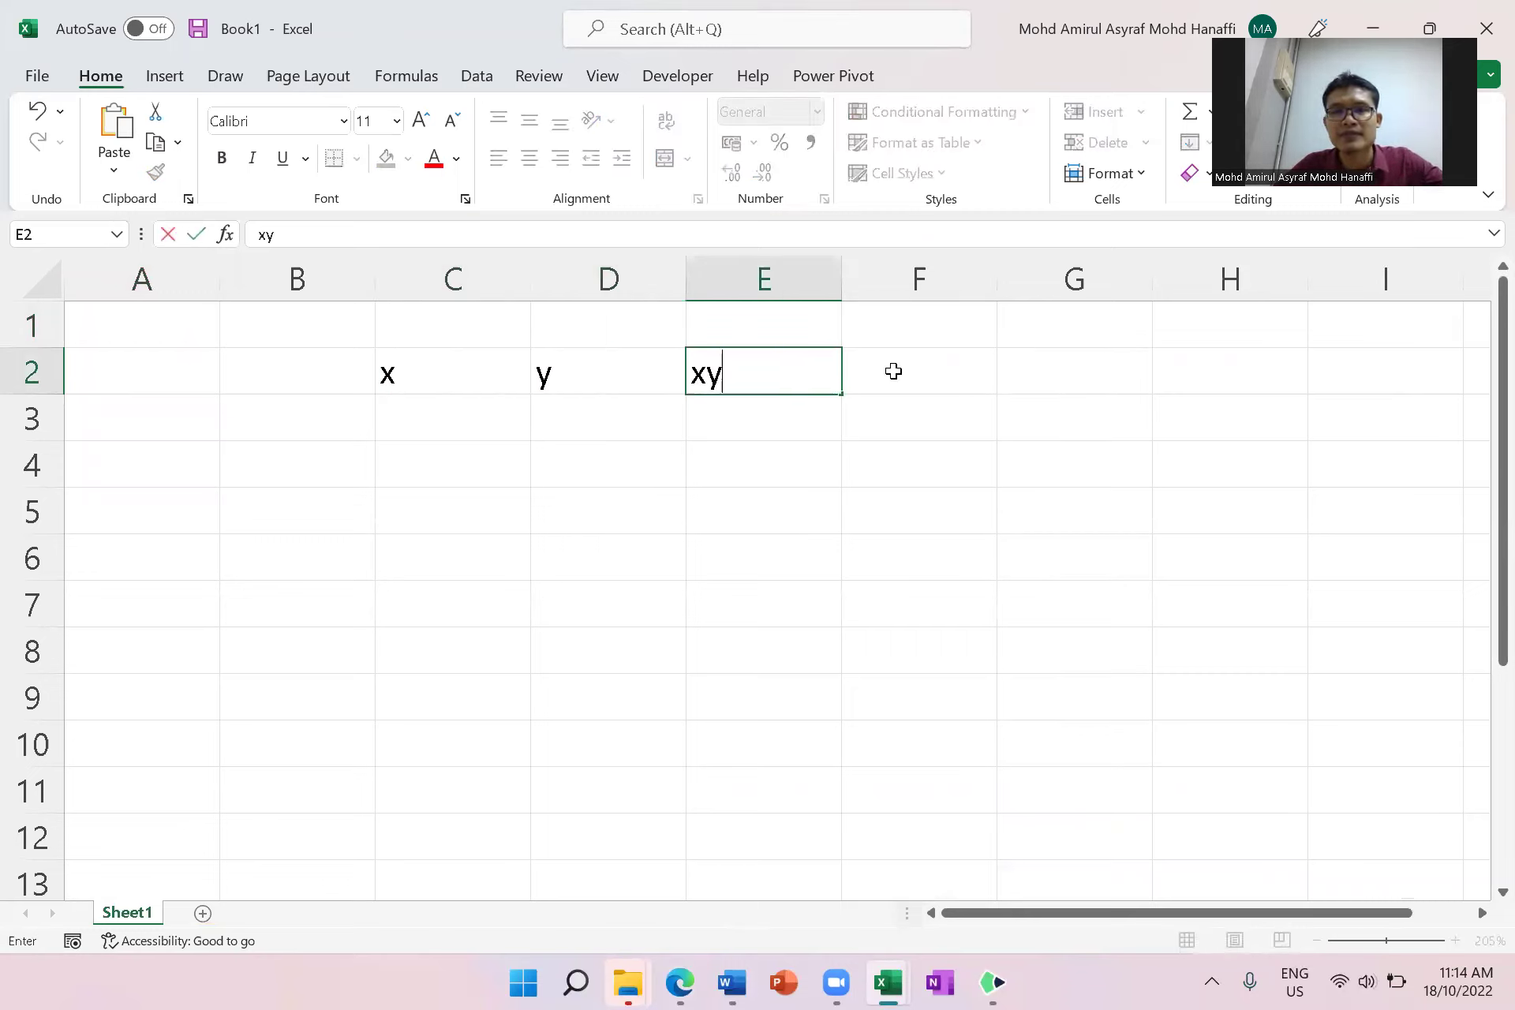
pyautogui.click(893, 371)
pyautogui.write('x')
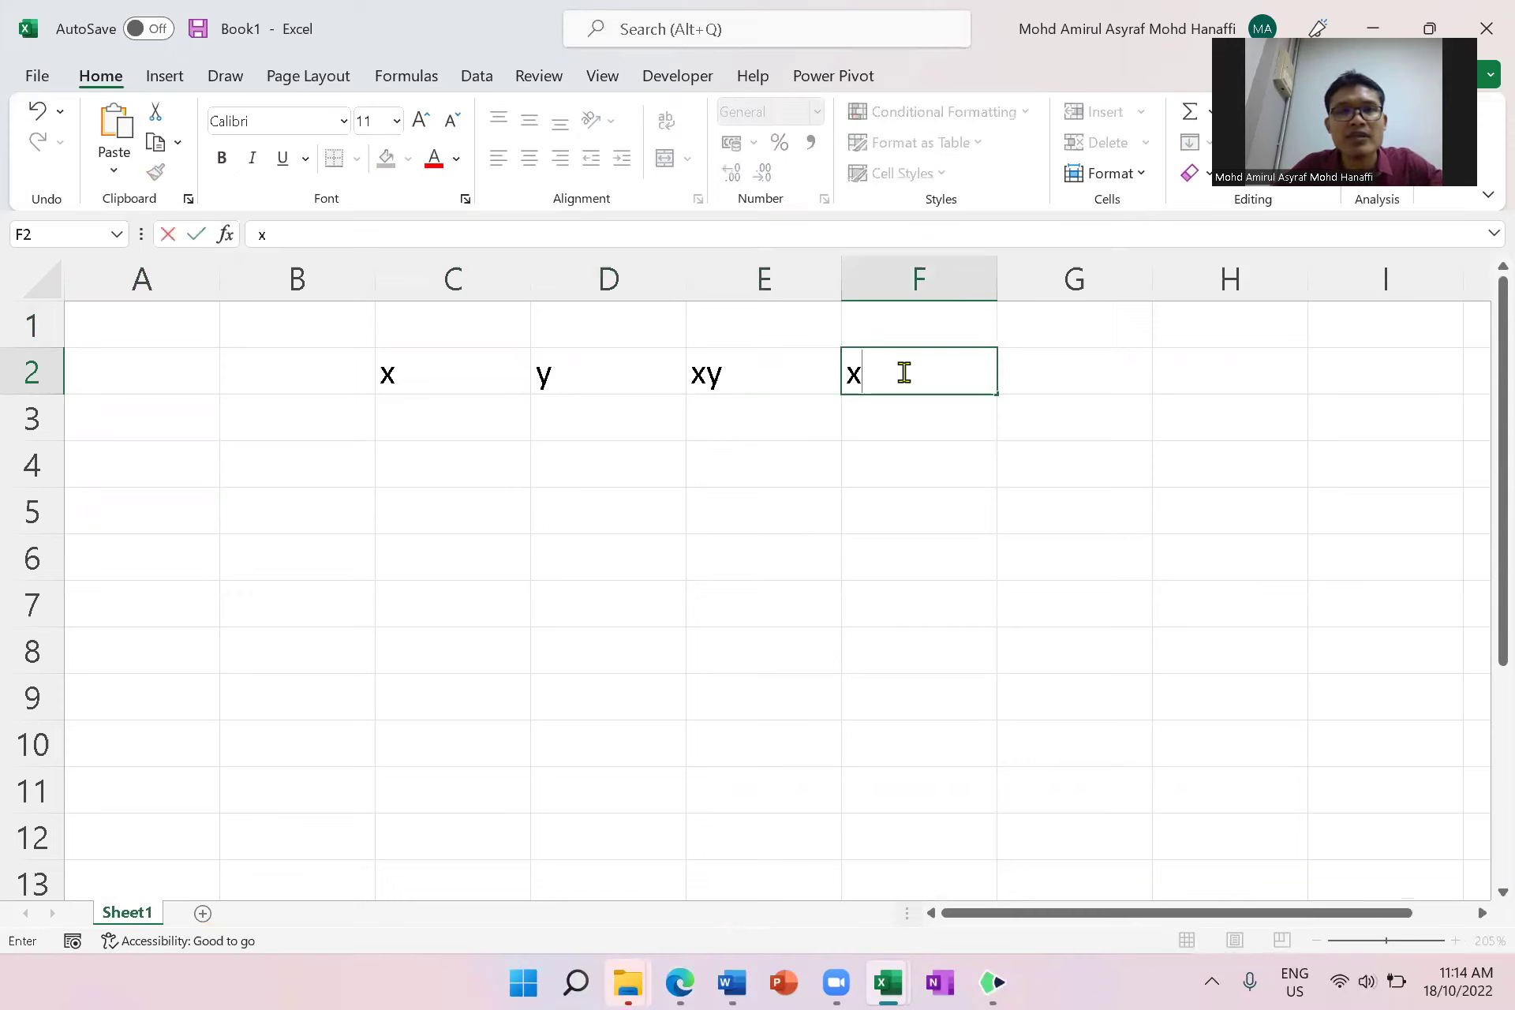
pyautogui.write('2')
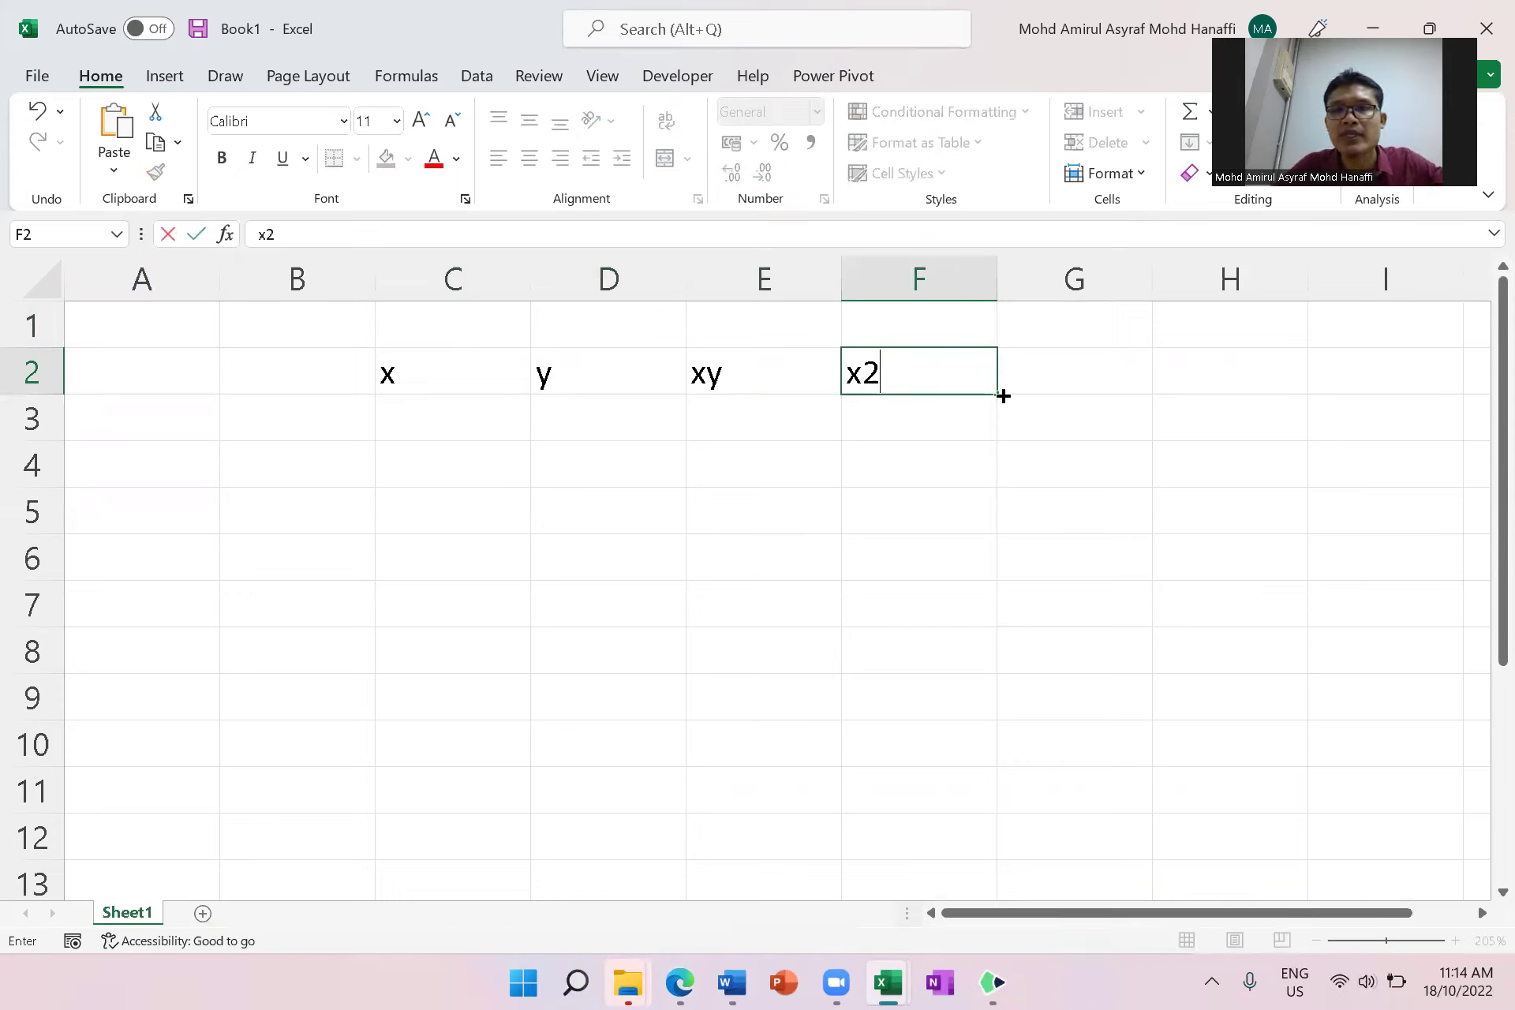
pyautogui.click(1041, 367)
pyautogui.click(895, 371)
pyautogui.doubleClick(870, 368)
pyautogui.moveTo(862, 371); pyautogui.dragTo(880, 371)
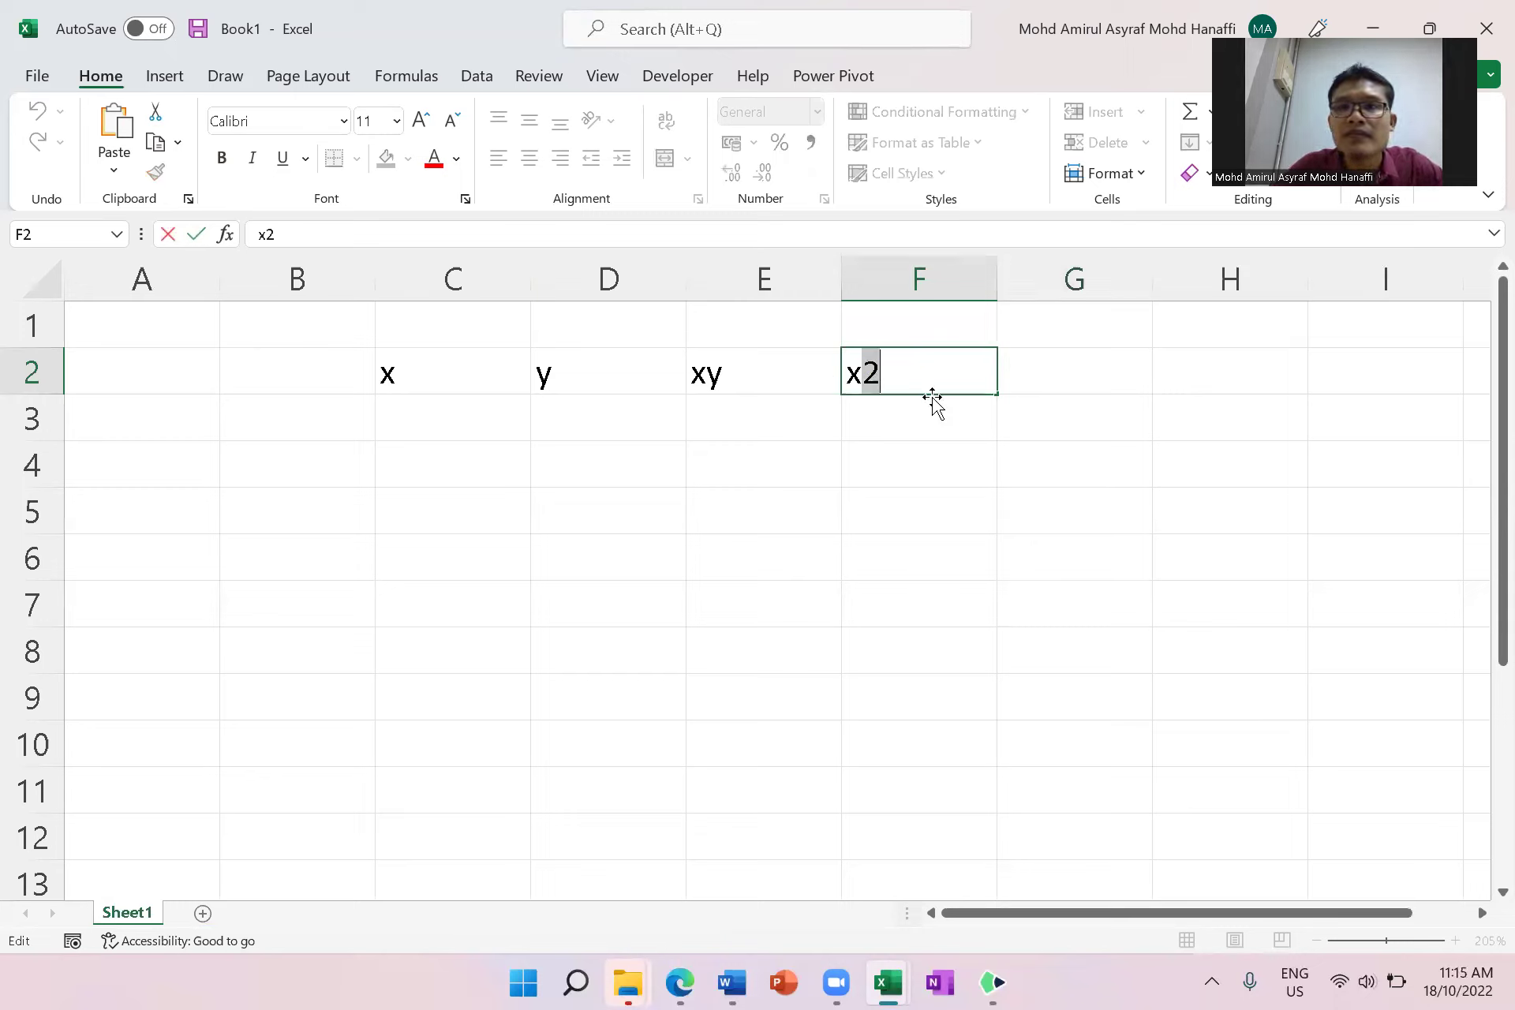
pyautogui.press('BackSpace')
pyautogui.press('BackSpace')
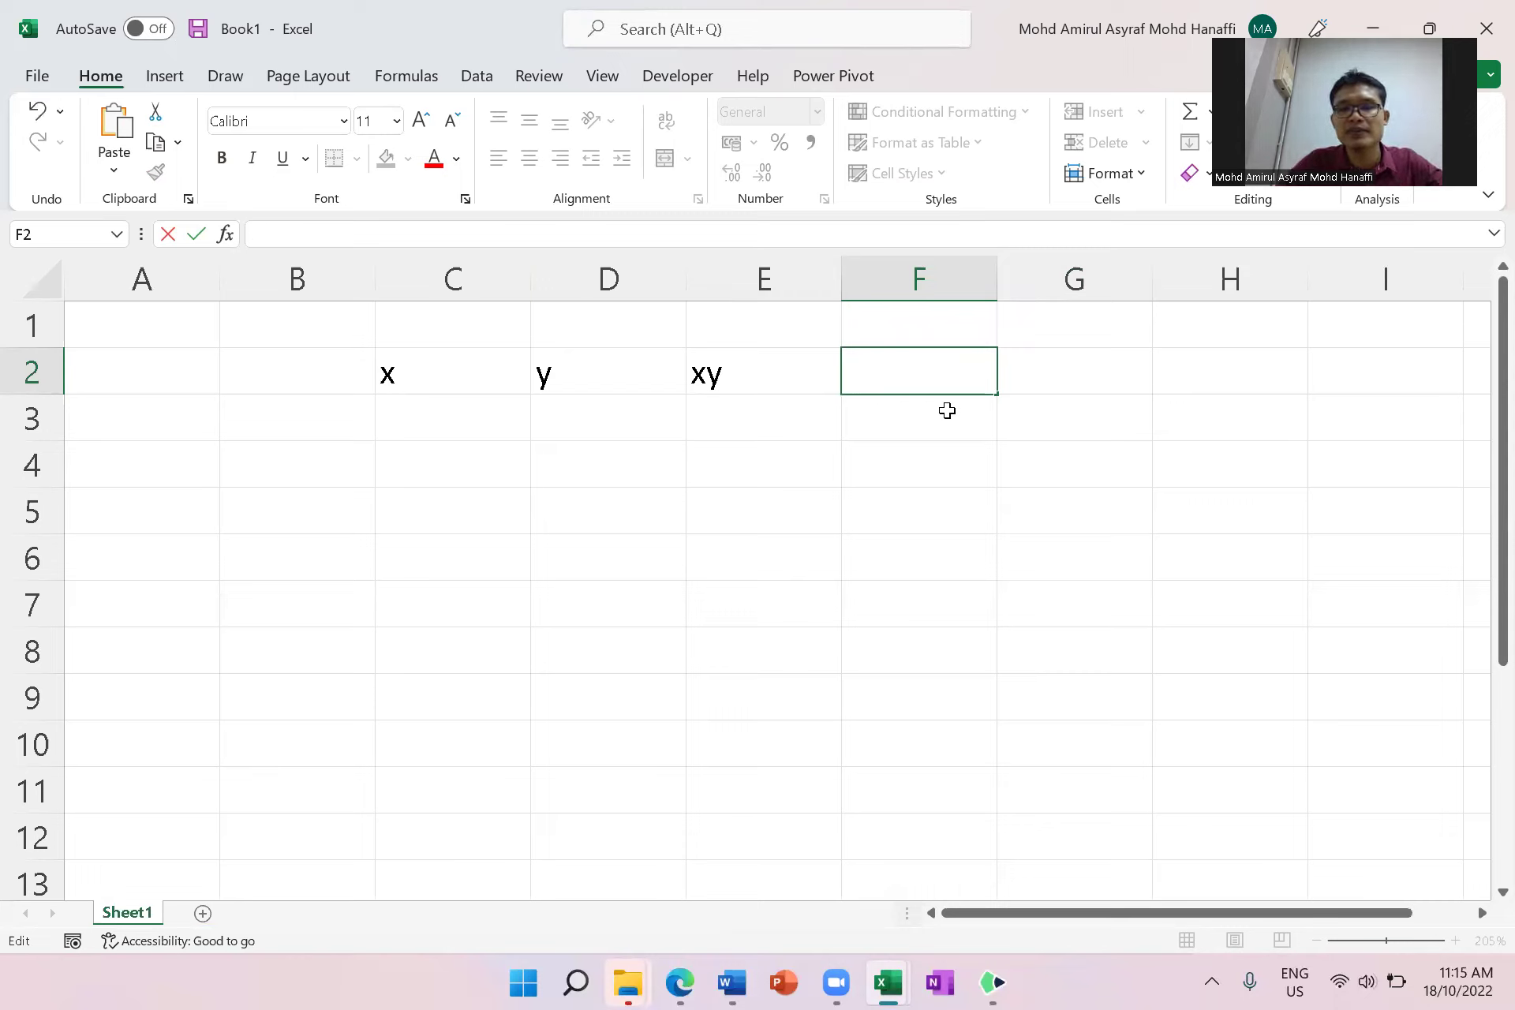
pyautogui.click(428, 417)
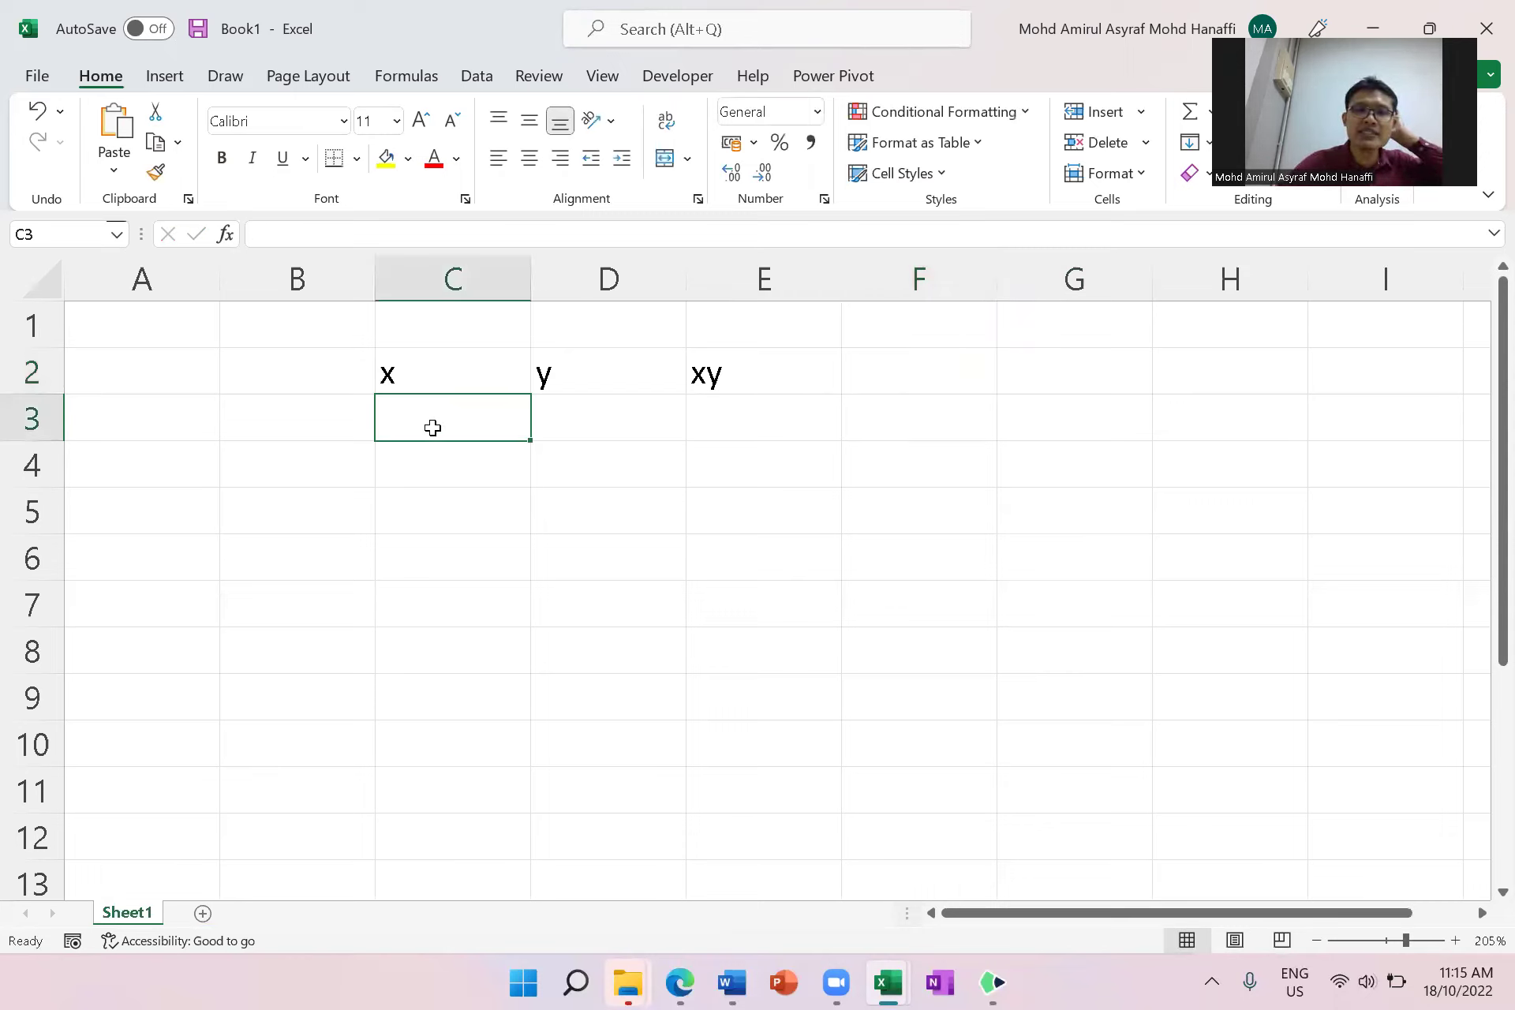
pyautogui.click(442, 371)
pyautogui.click(442, 424)
pyautogui.click(445, 369)
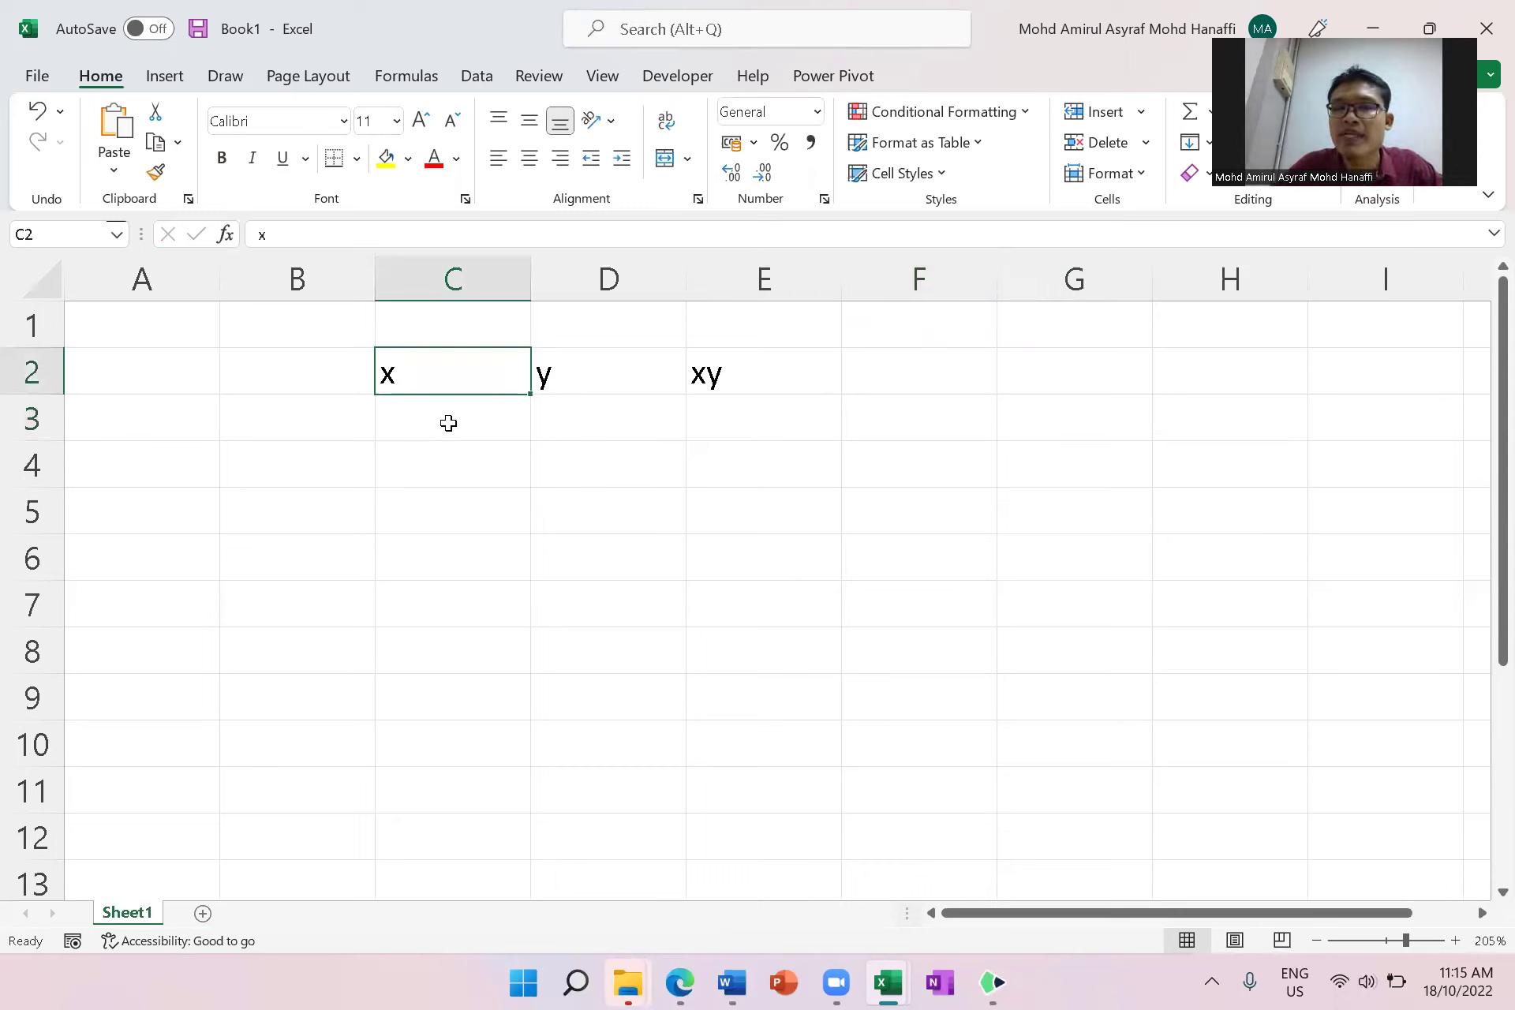
# - Enter the output values 280, 350, 200, 160 and 240 under the x header in C3 to C7
pyautogui.click(450, 419)
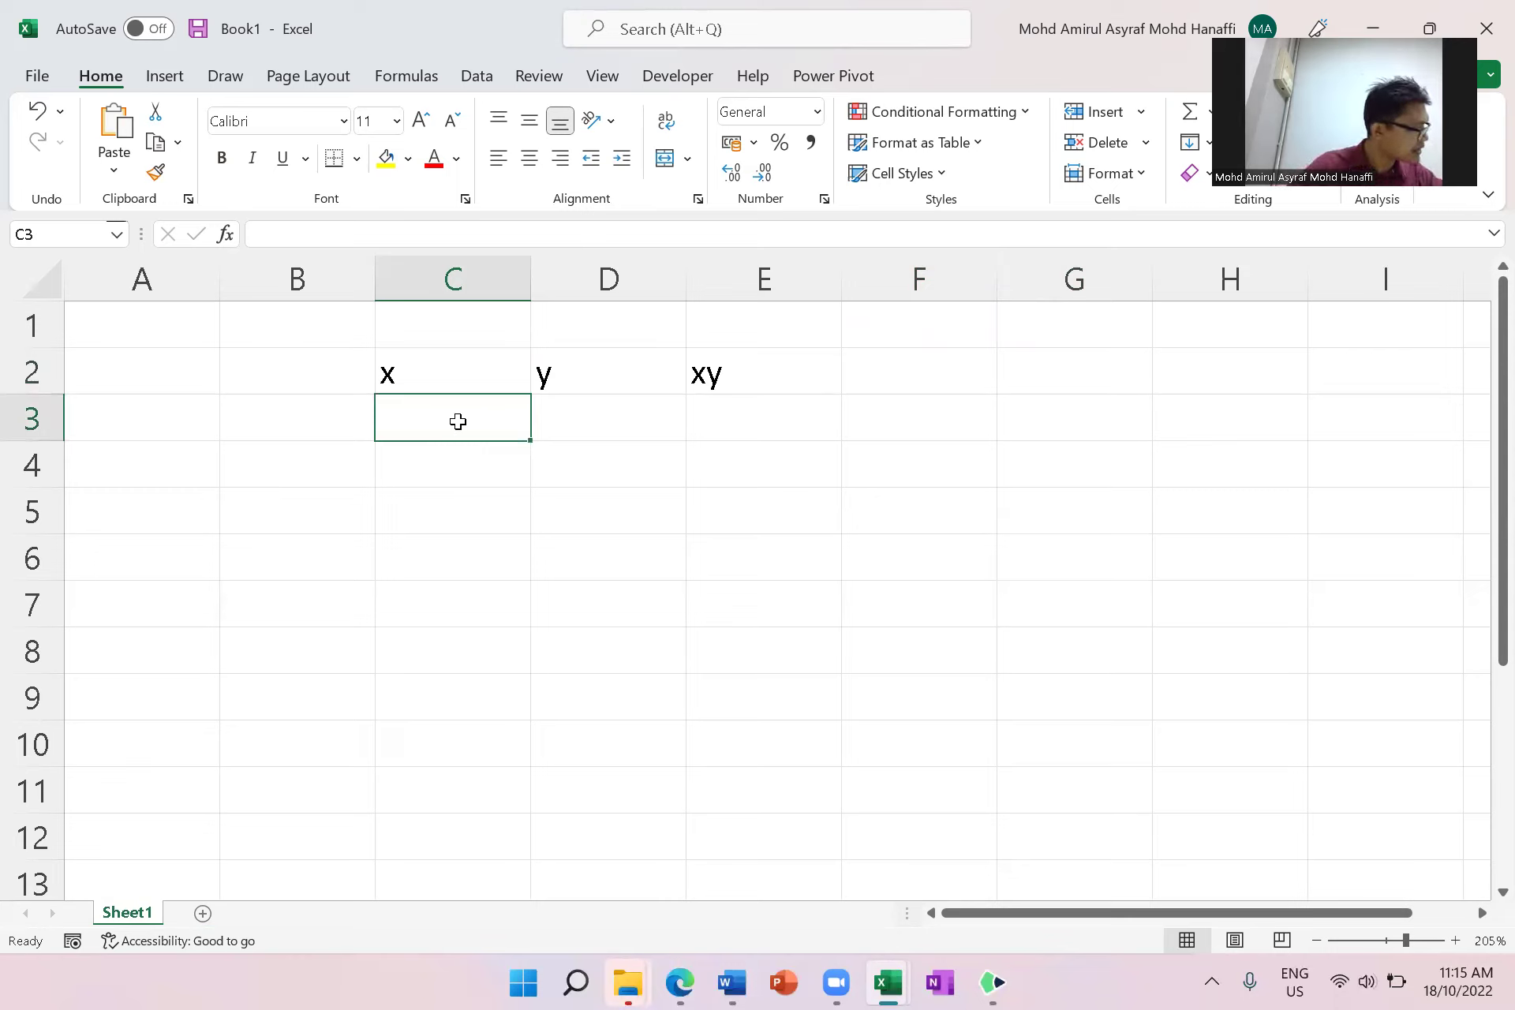
pyautogui.write('280')
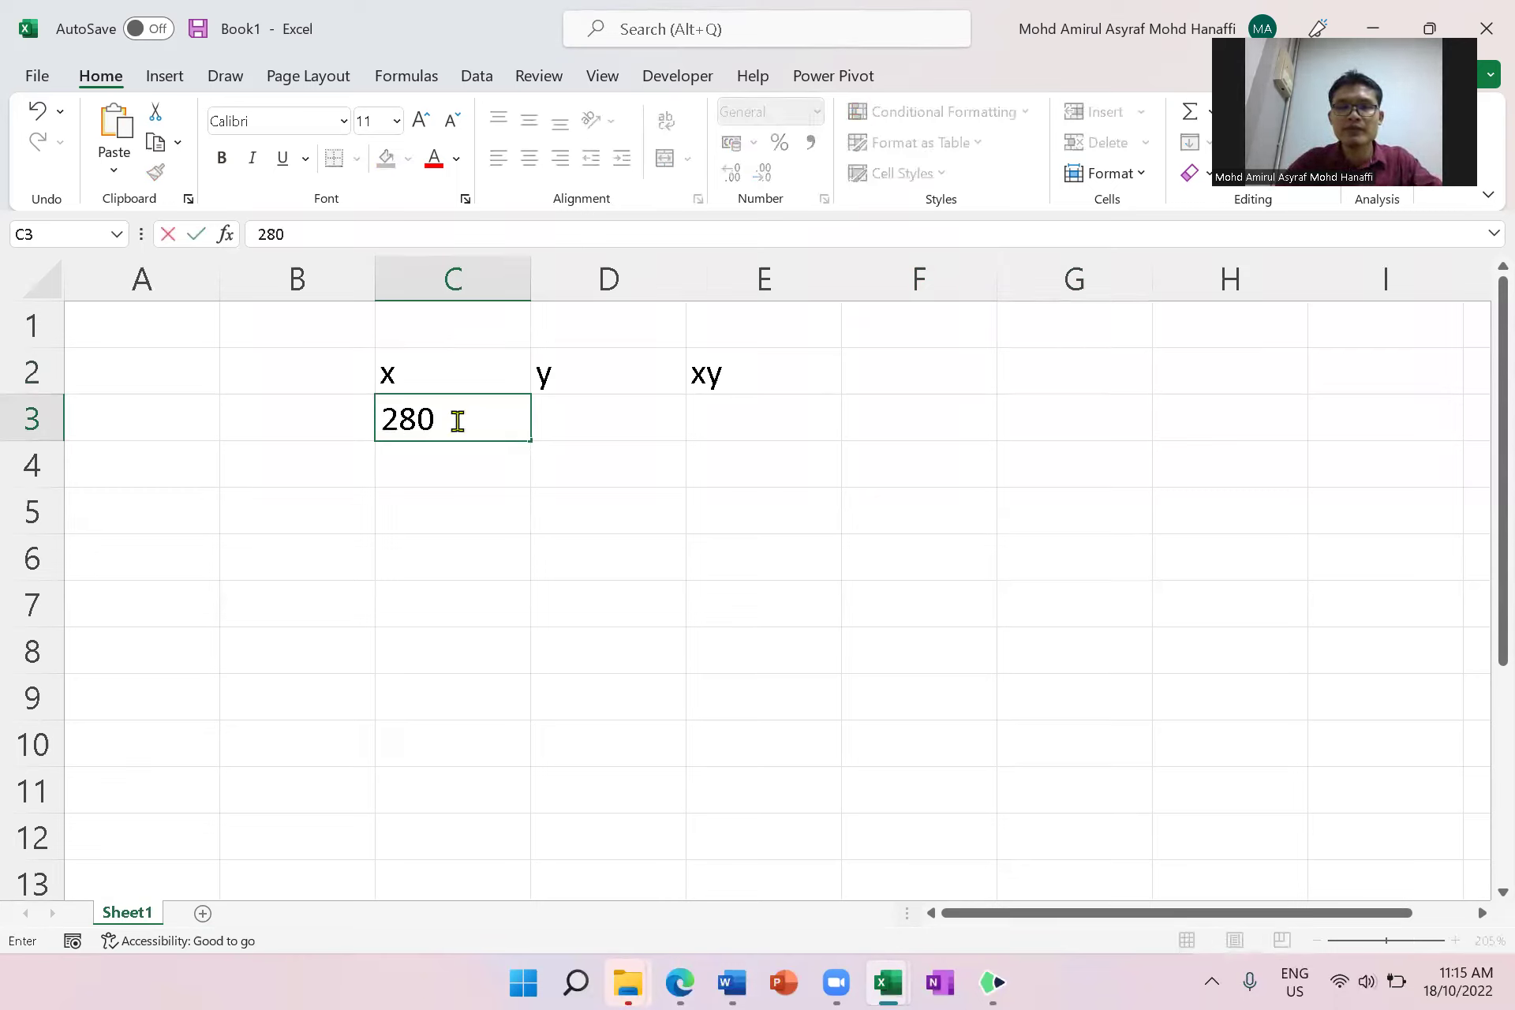
pyautogui.press('Return')
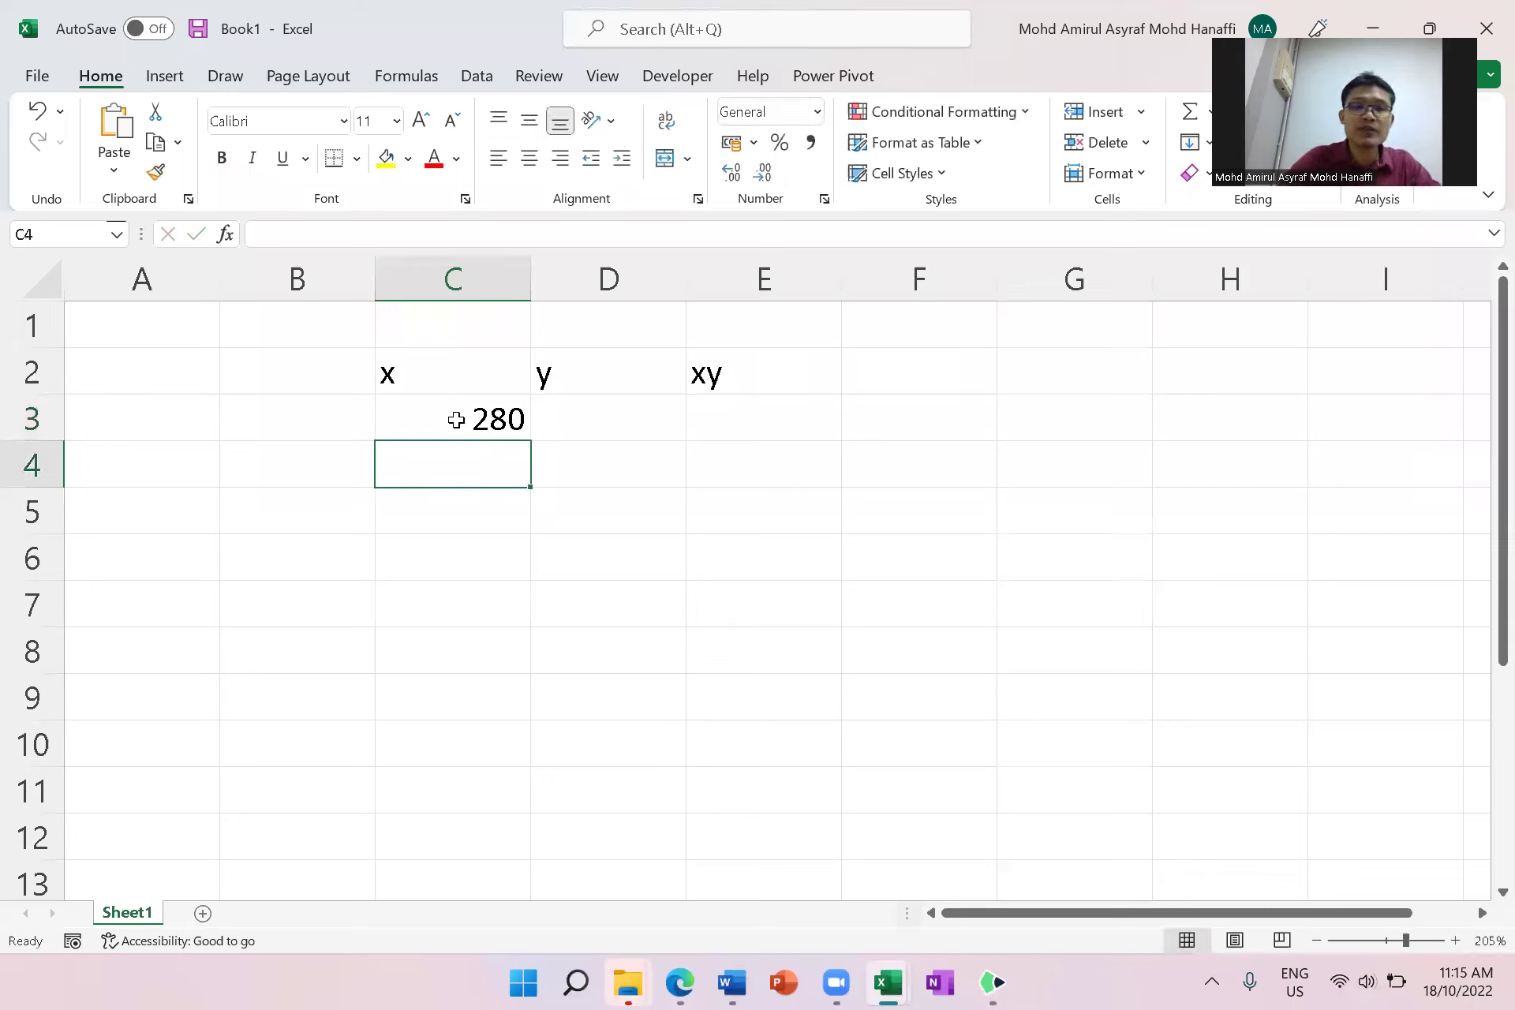
pyautogui.write('350')
pyautogui.press('Return')
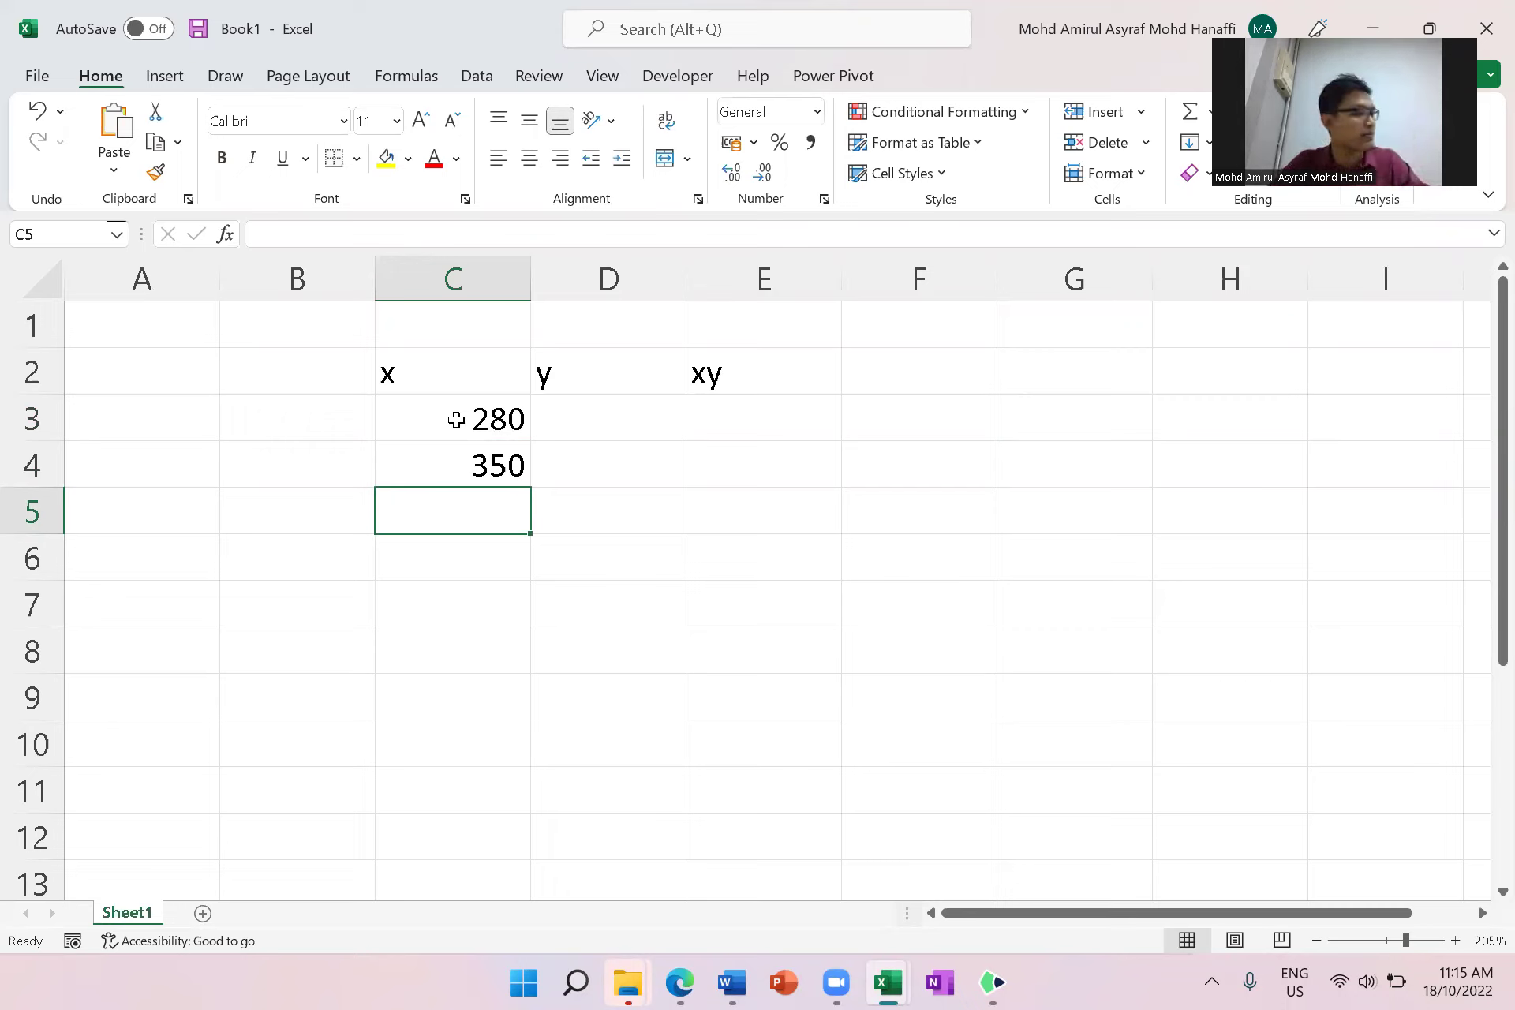
pyautogui.write('2')
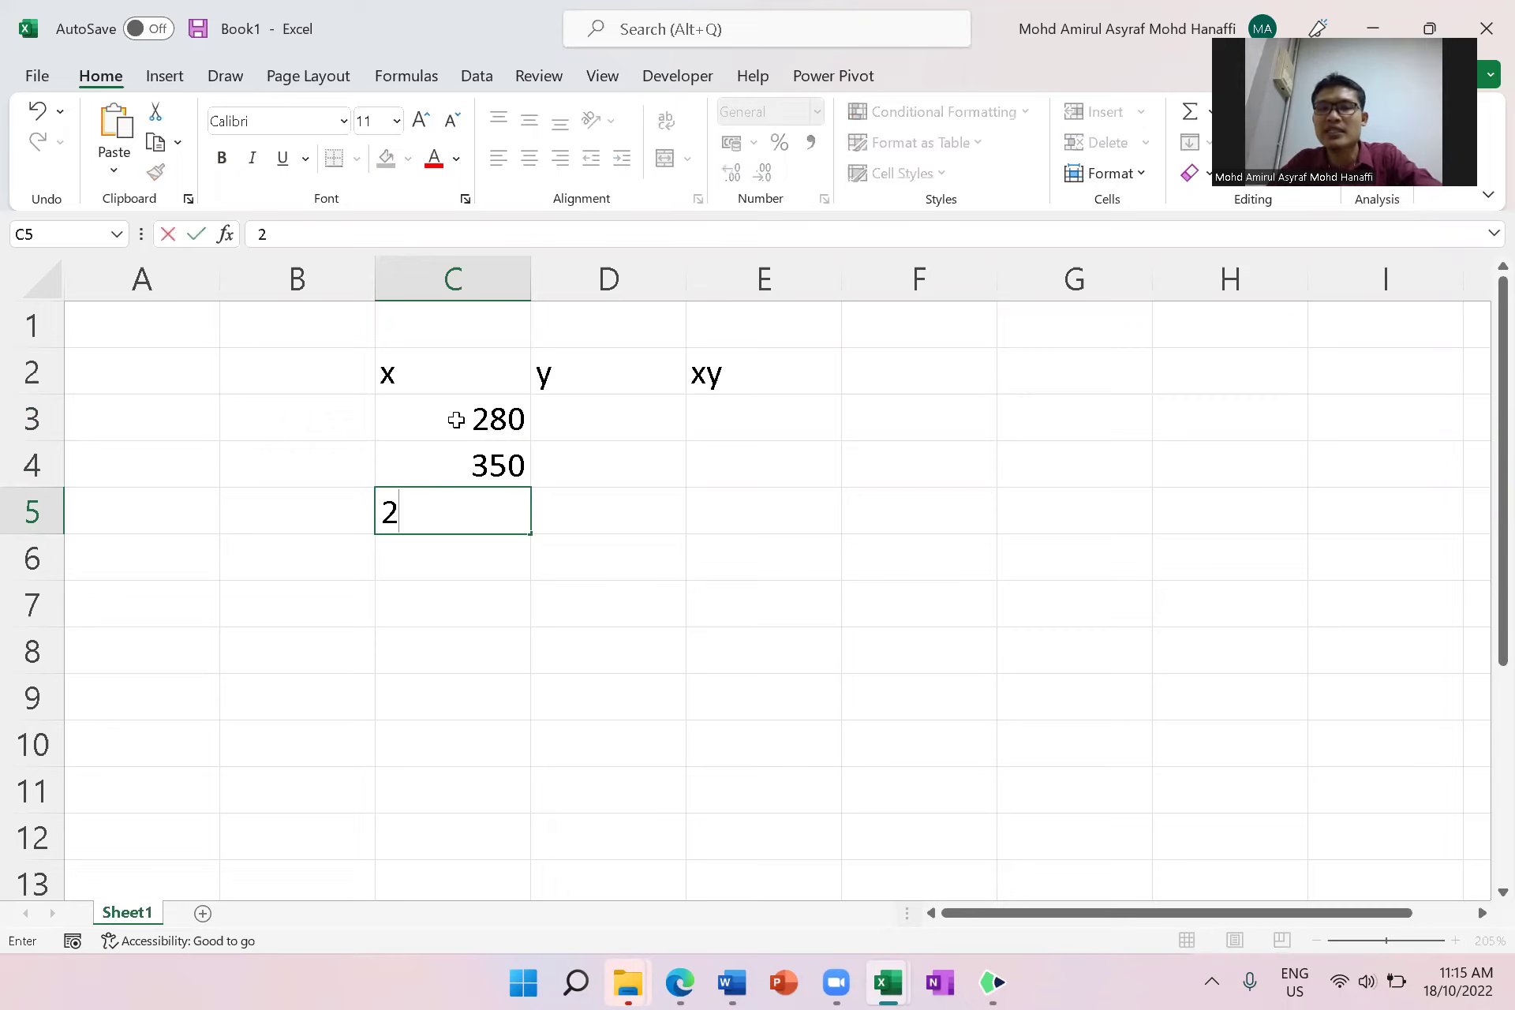
pyautogui.write('00')
pyautogui.press('Return')
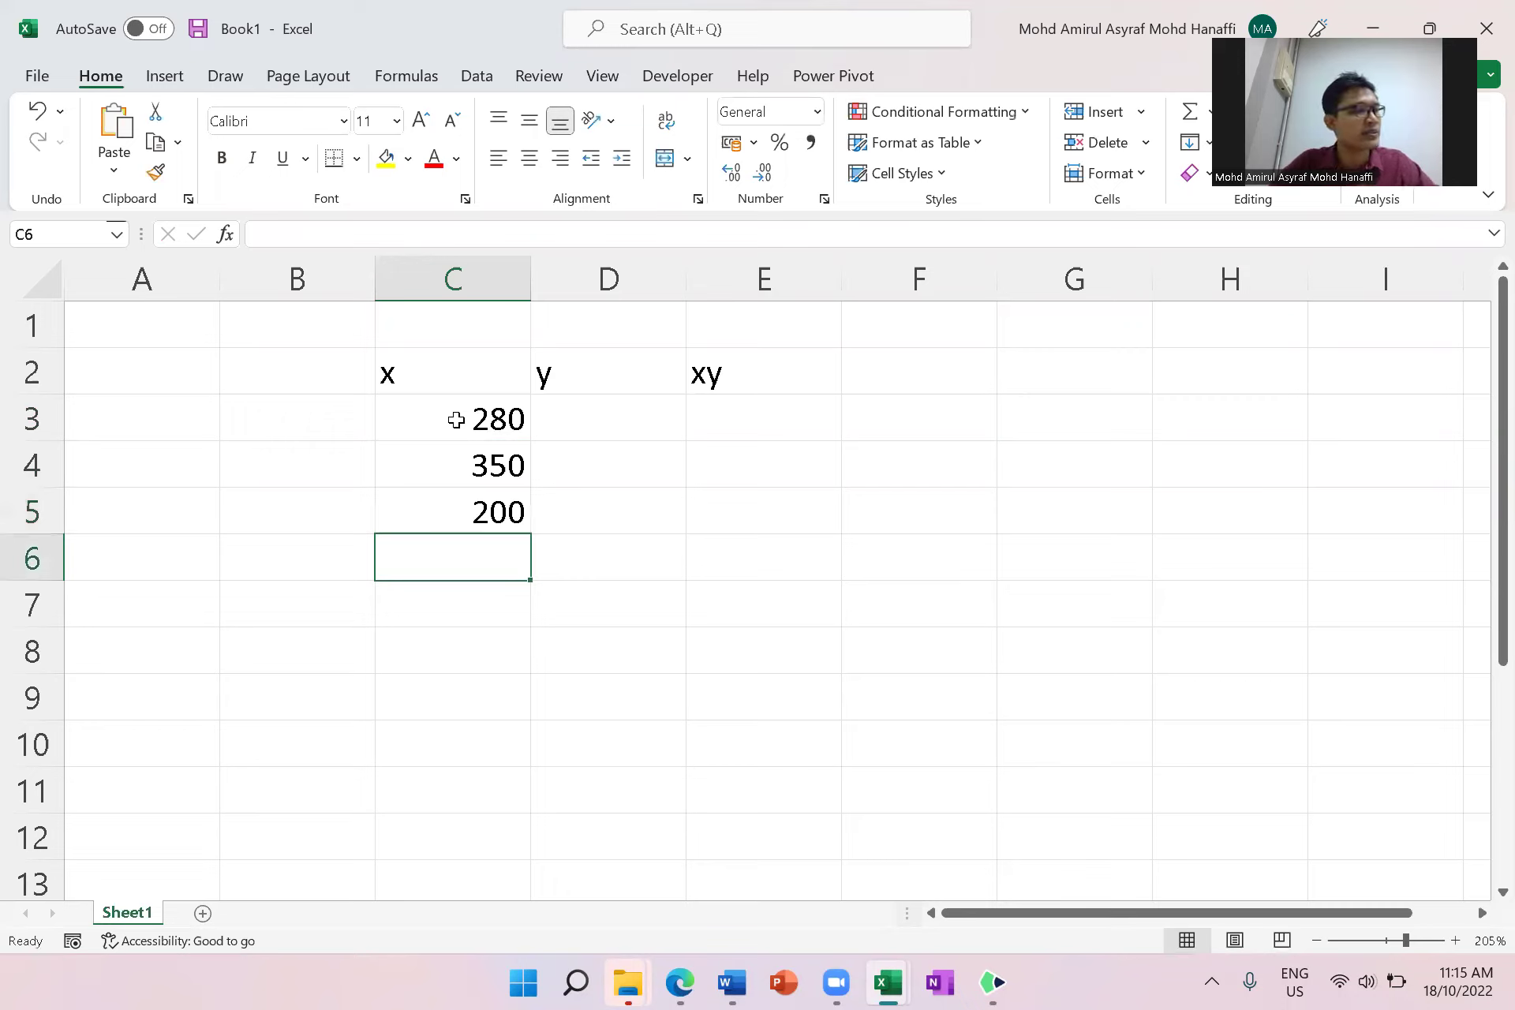
pyautogui.write('160')
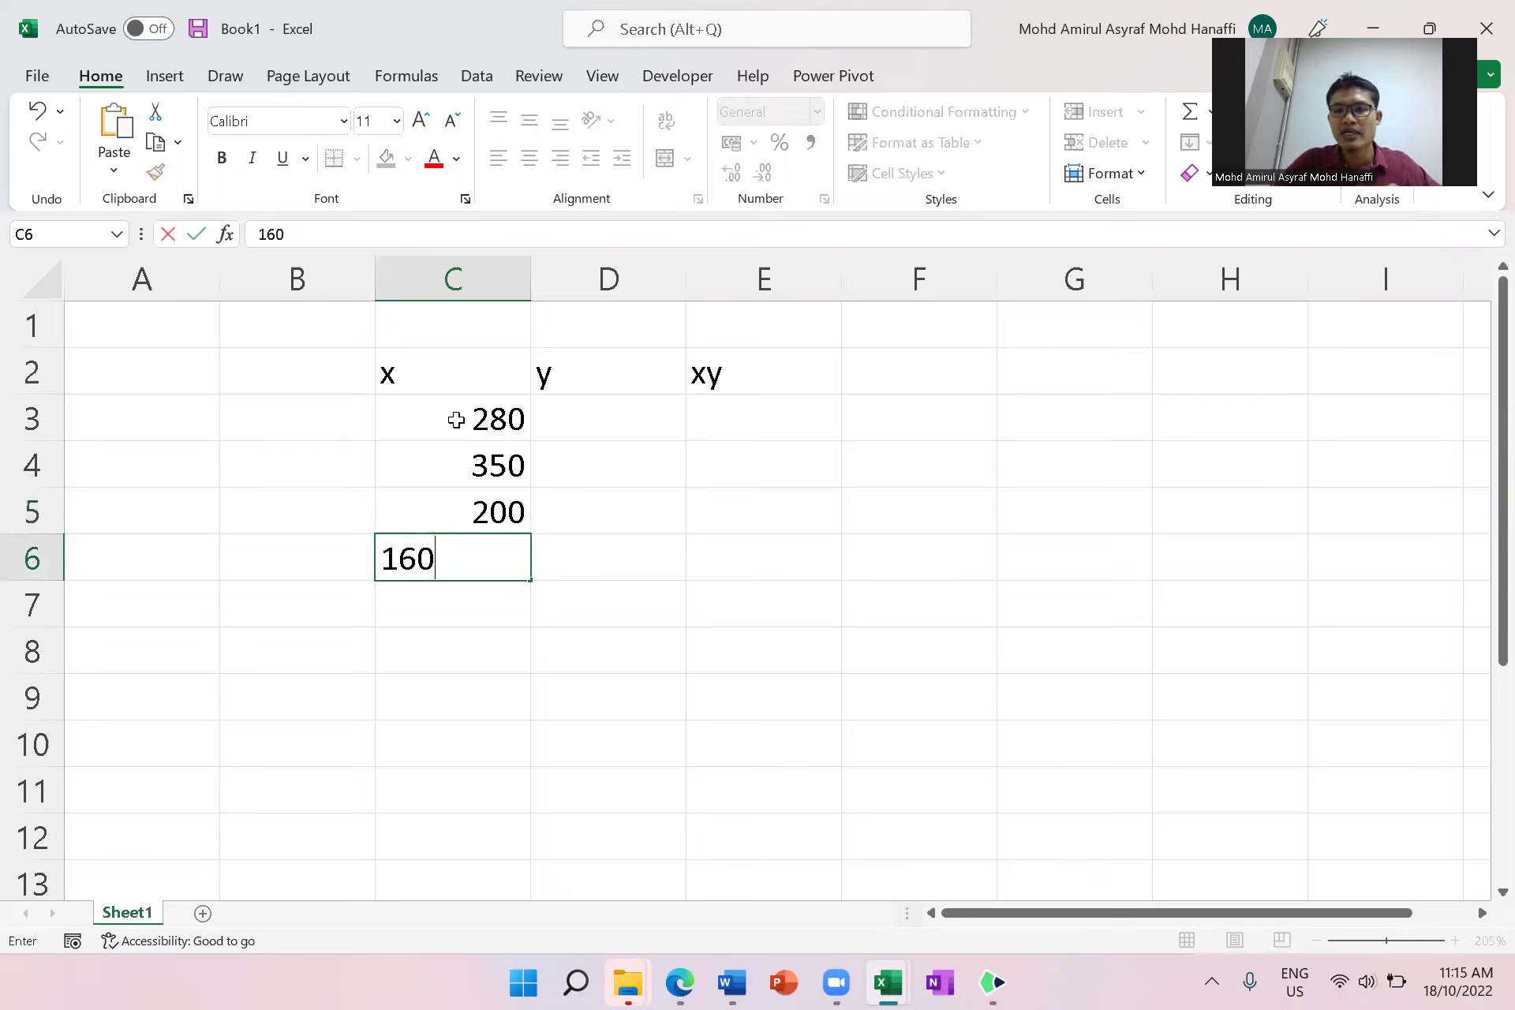
pyautogui.press('Return')
pyautogui.write('240')
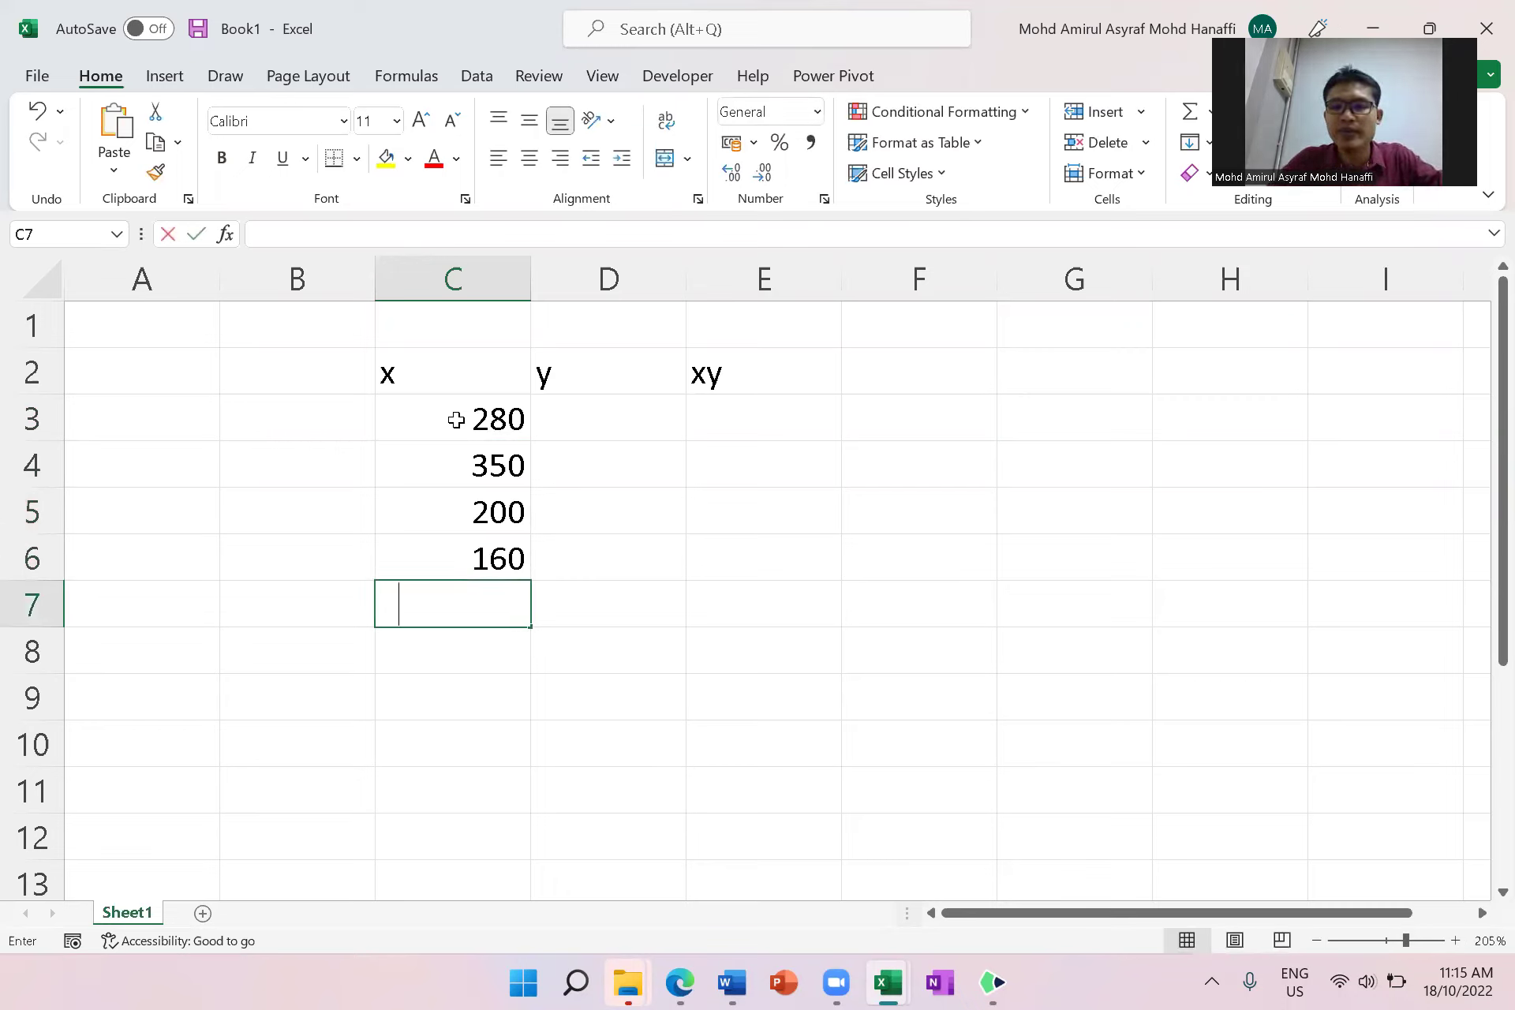
pyautogui.press('Return')
pyautogui.moveTo(466, 421); pyautogui.dragTo(467, 610)
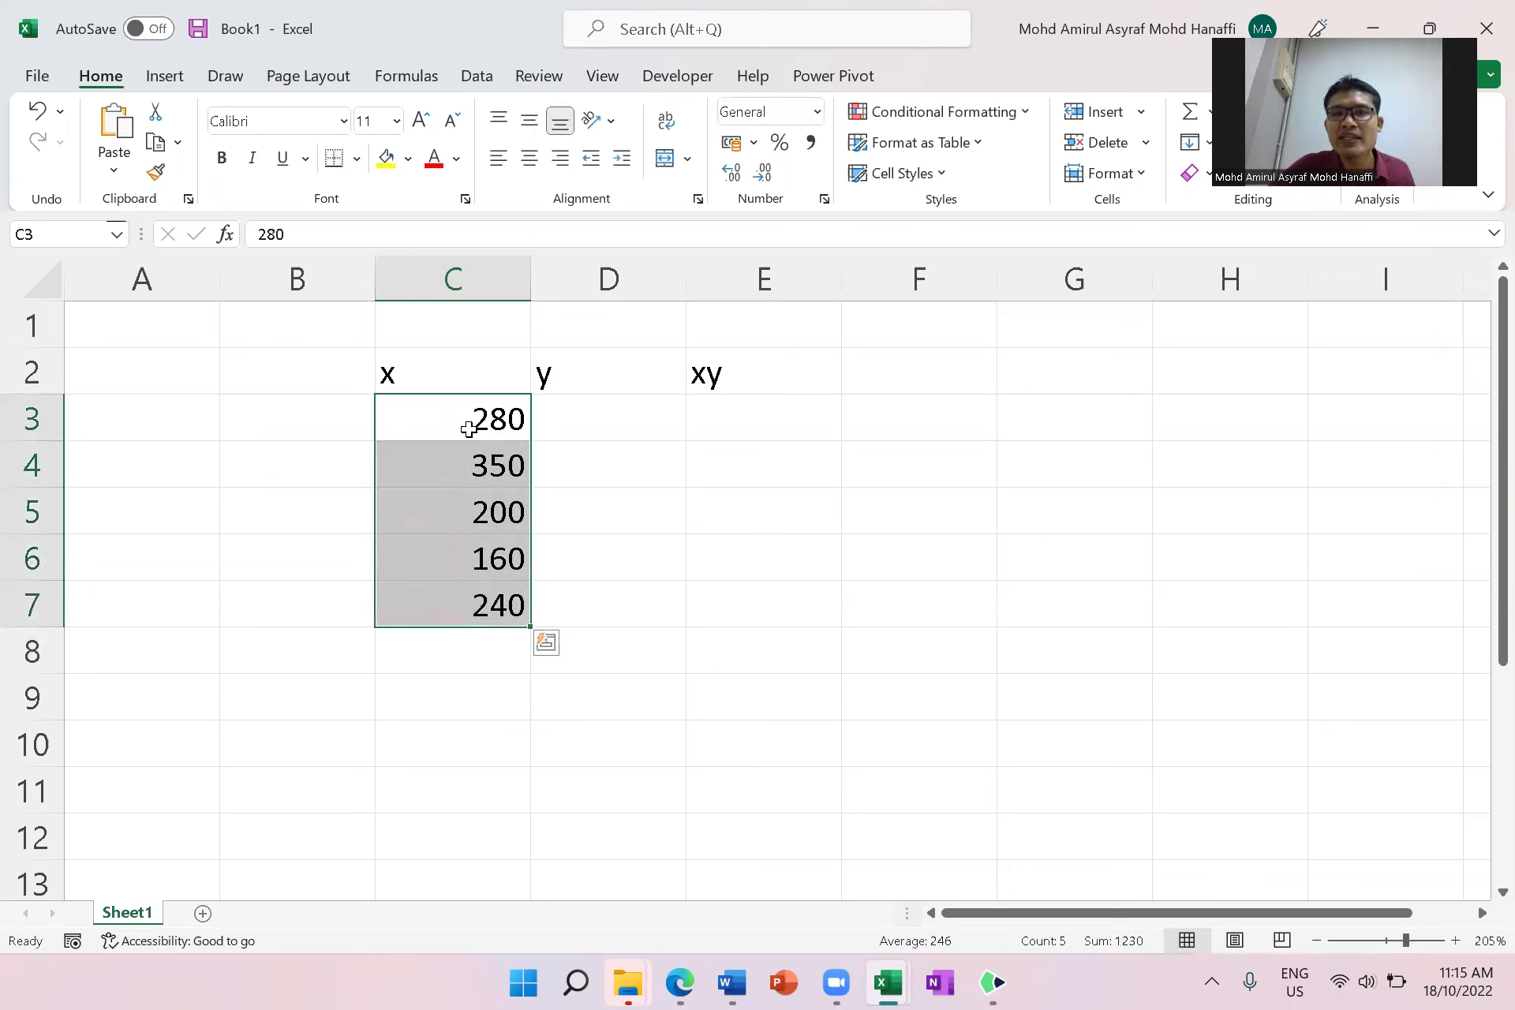
pyautogui.click(480, 475)
pyautogui.click(483, 509)
pyautogui.click(483, 556)
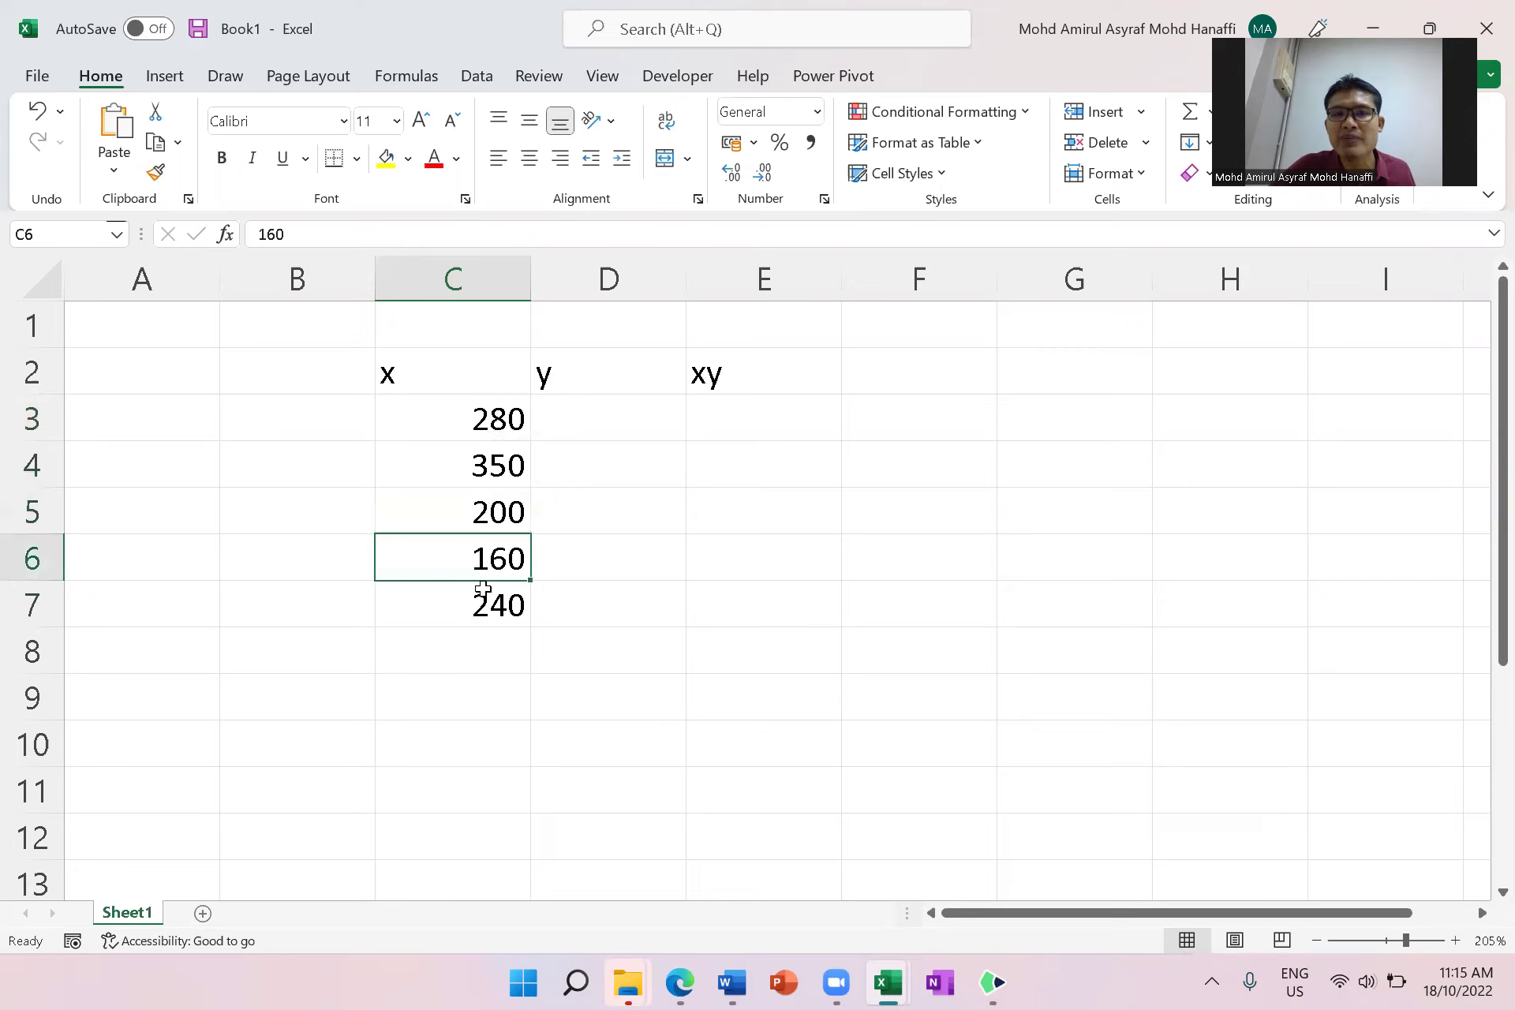
pyautogui.click(483, 588)
pyautogui.moveTo(473, 415); pyautogui.dragTo(541, 419)
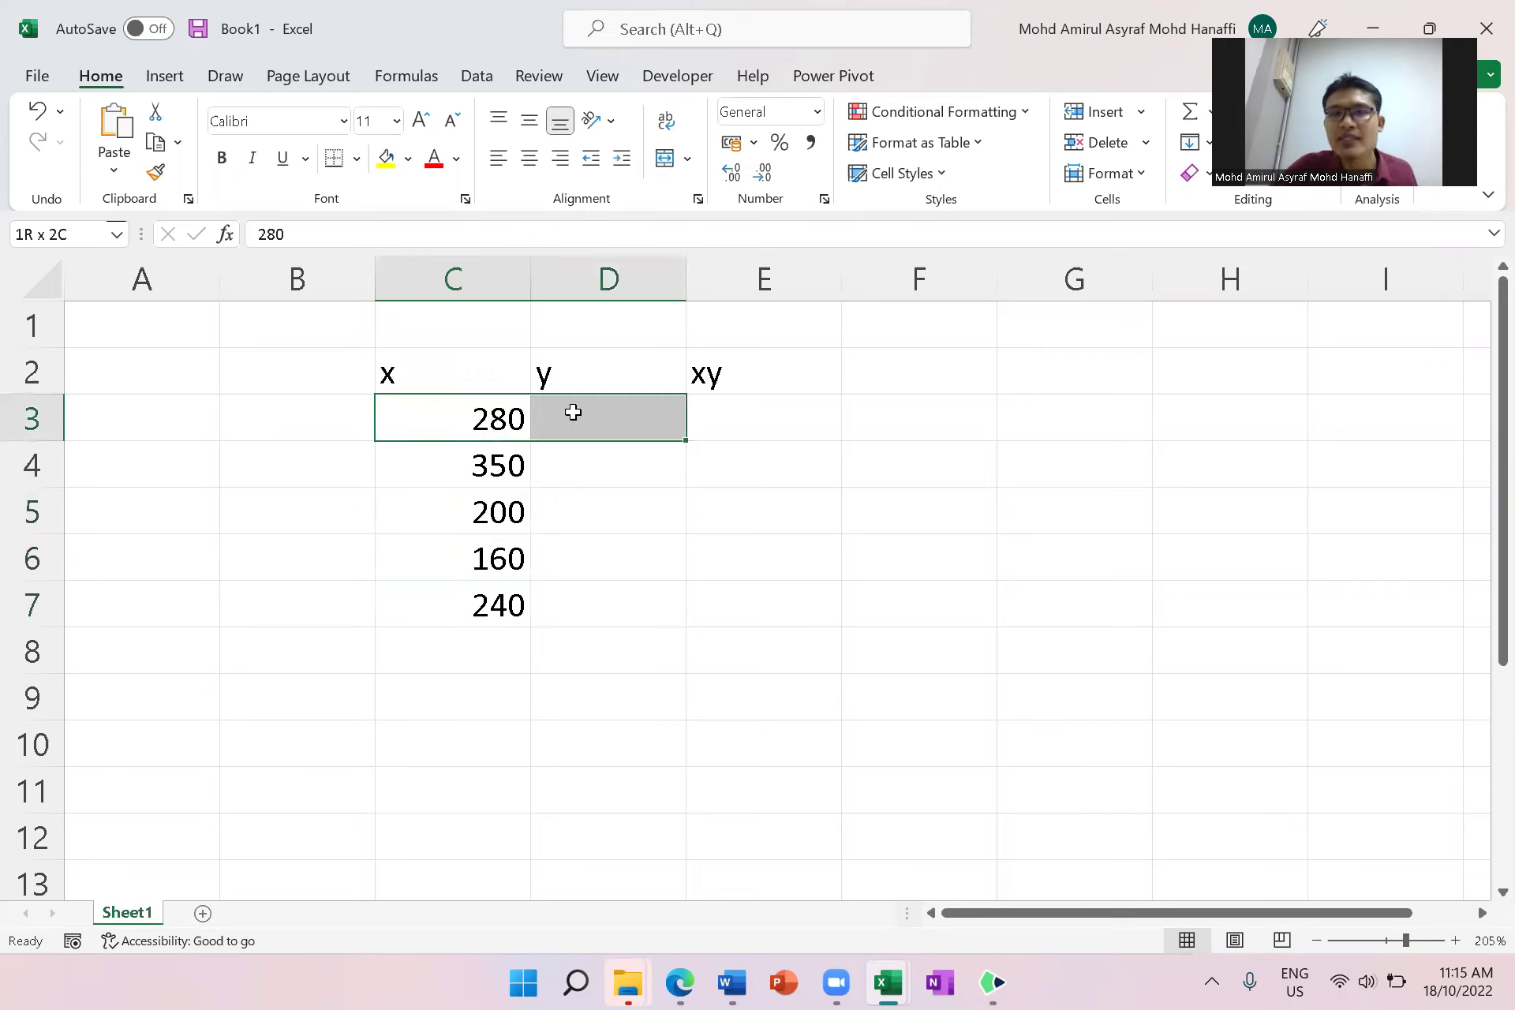
# - Switch to the VitalSource e-book and review the regression formulas and the Wigwam Co output and cost table on page 307
pyautogui.click(573, 412)
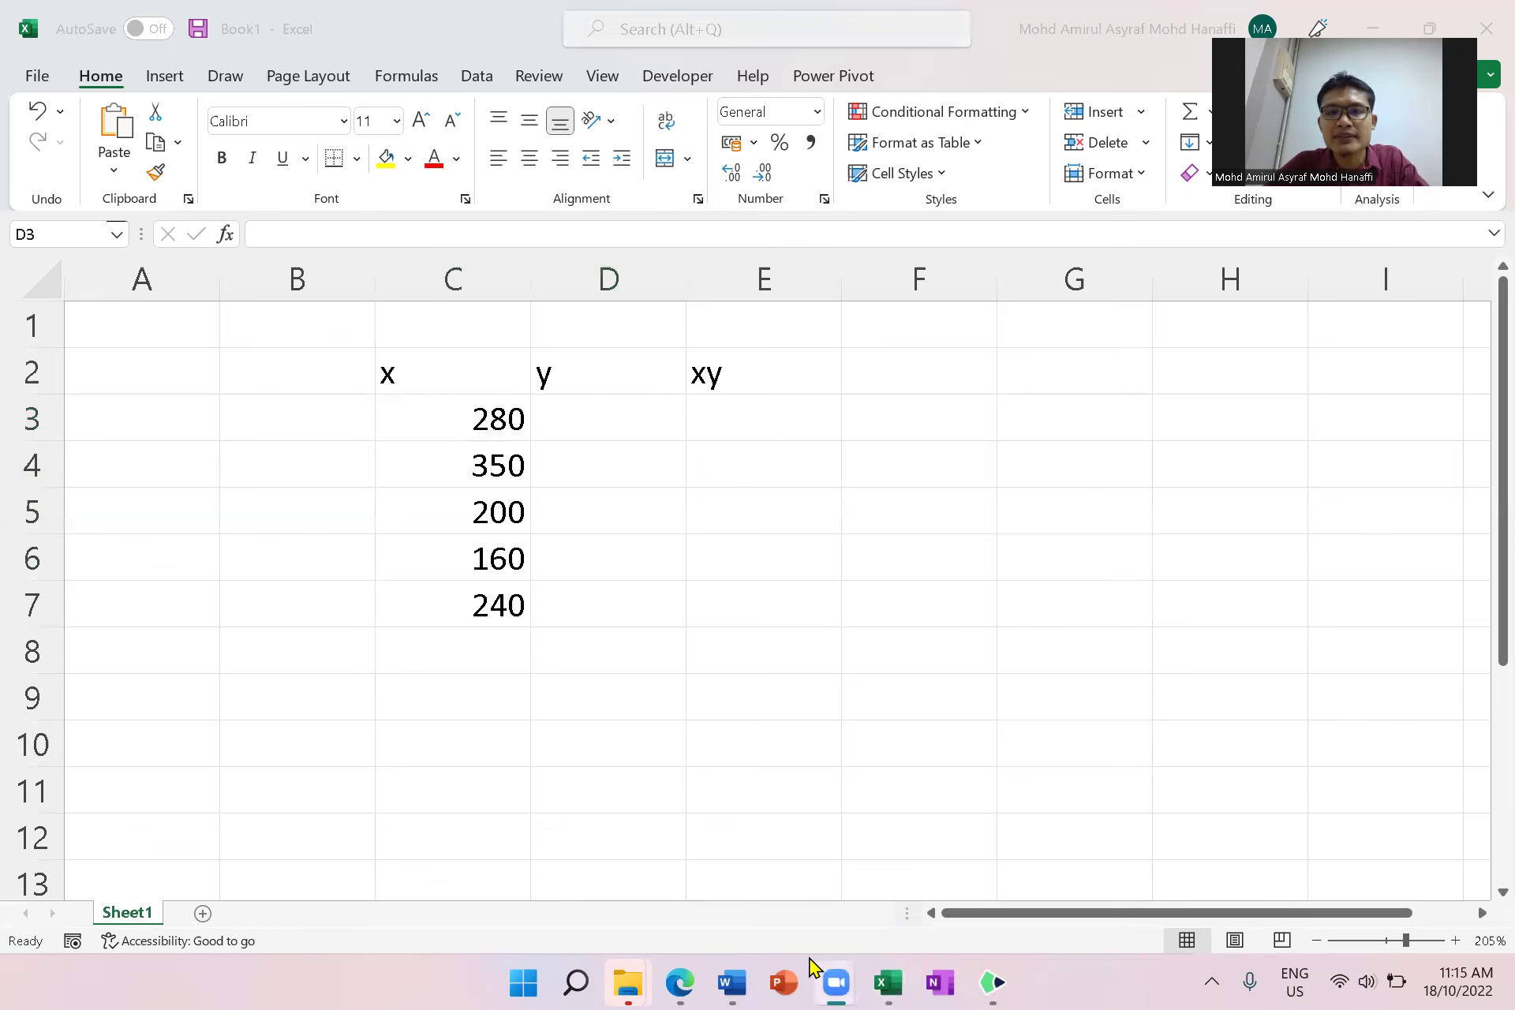
pyautogui.moveTo(896, 982)
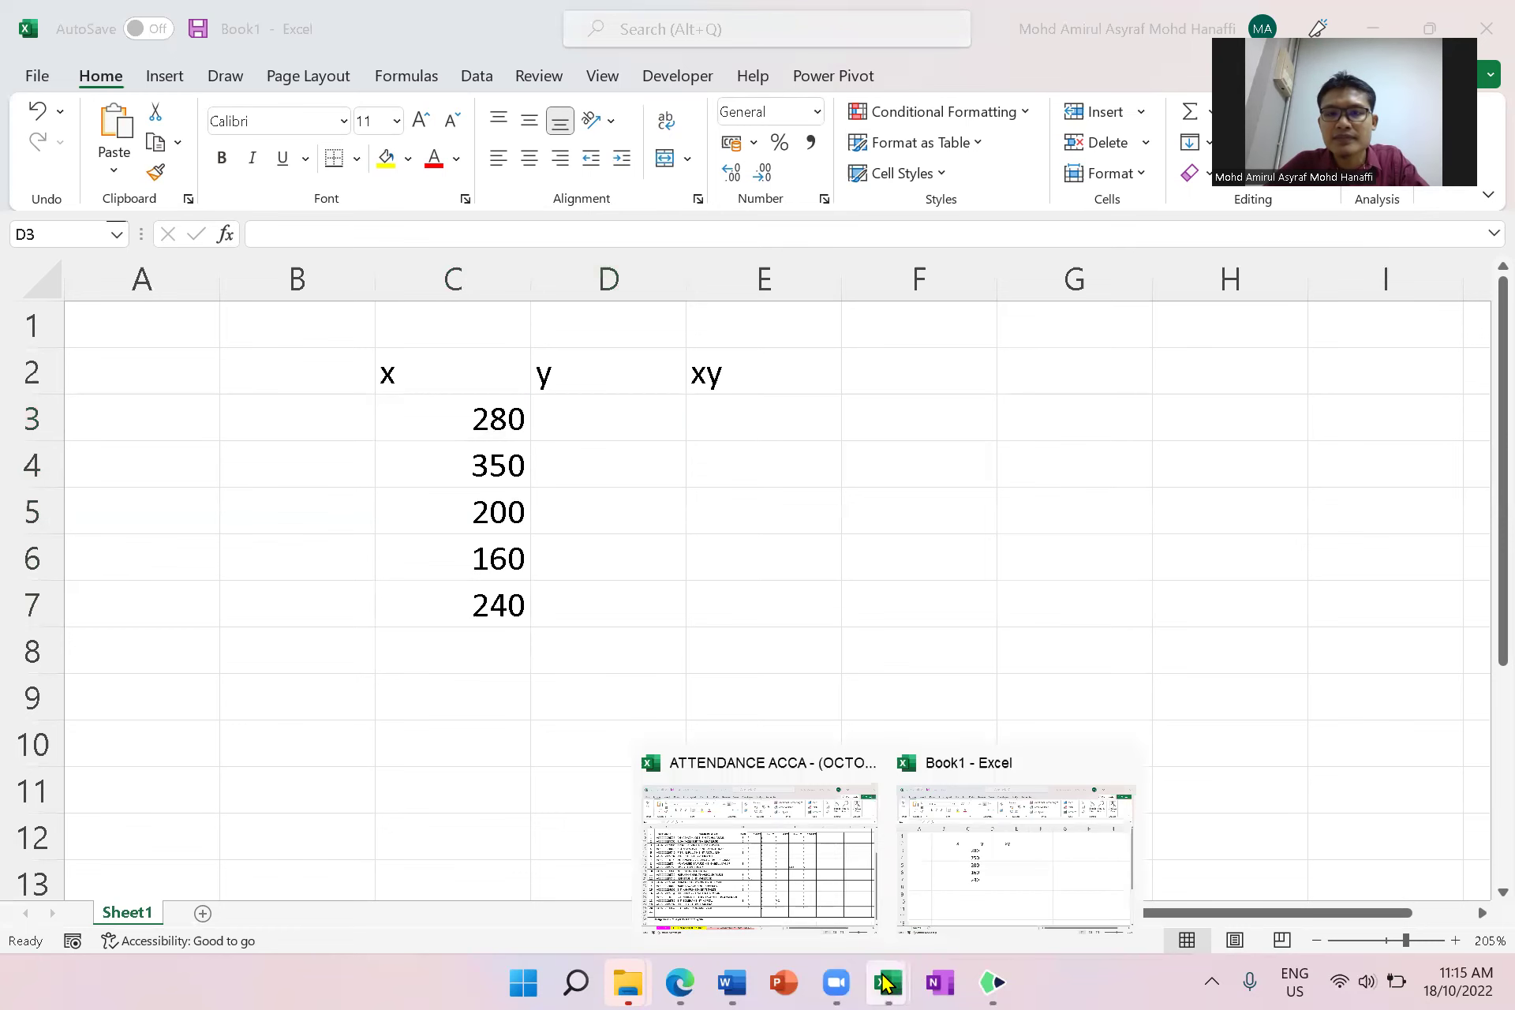
pyautogui.click(824, 886)
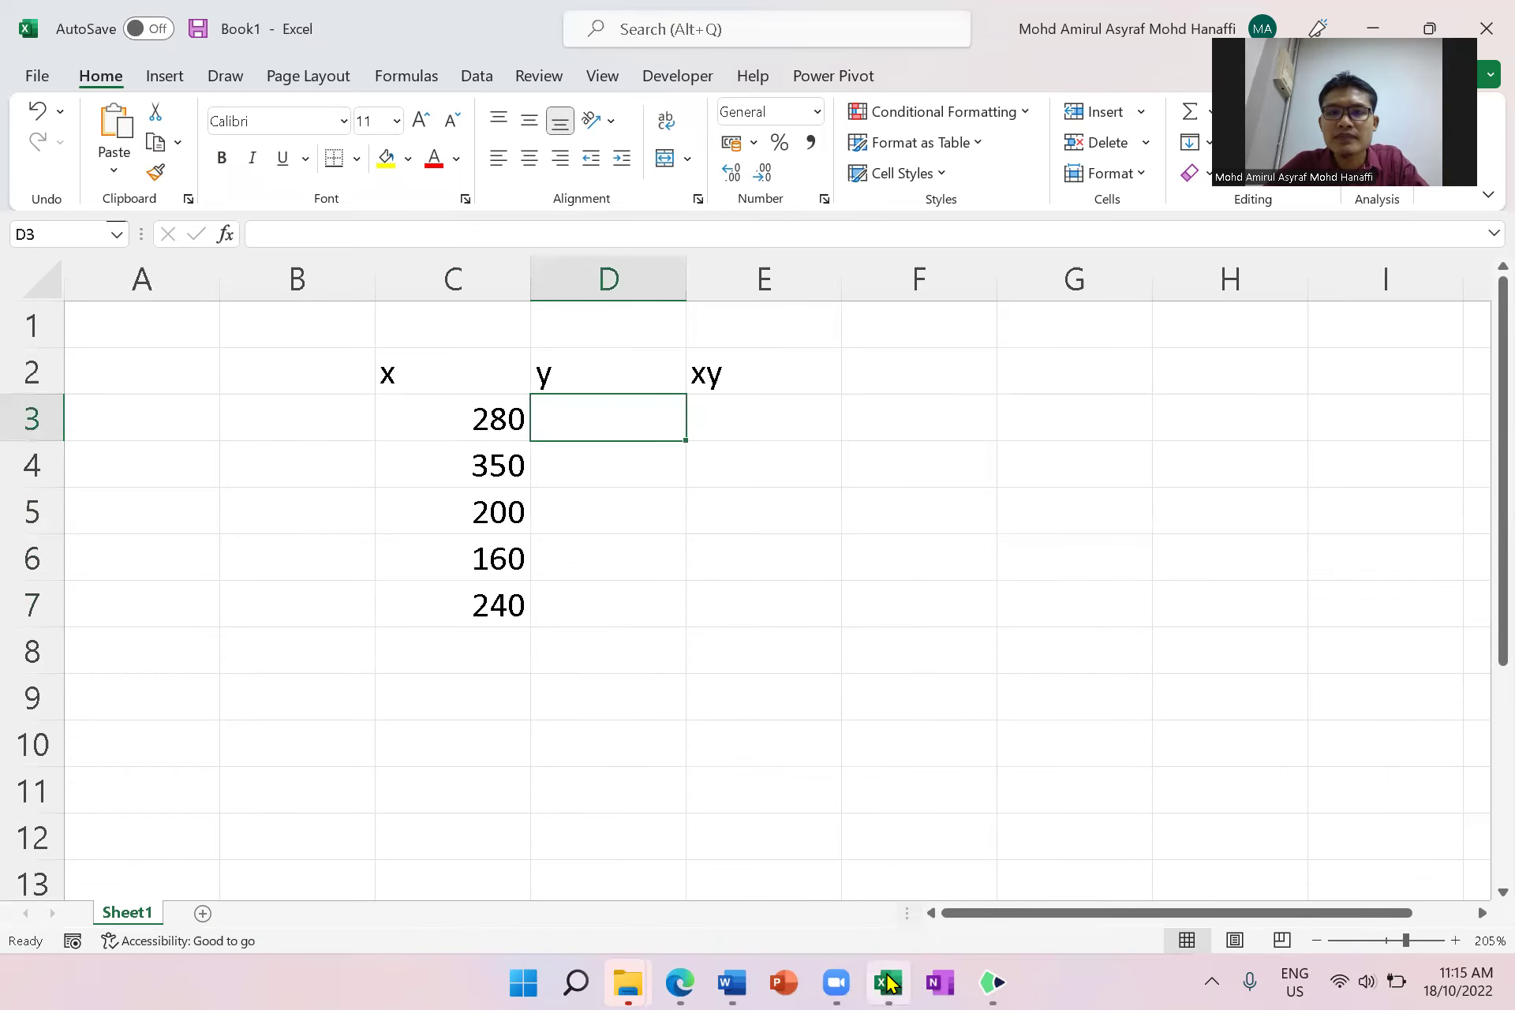
pyautogui.moveTo(679, 982)
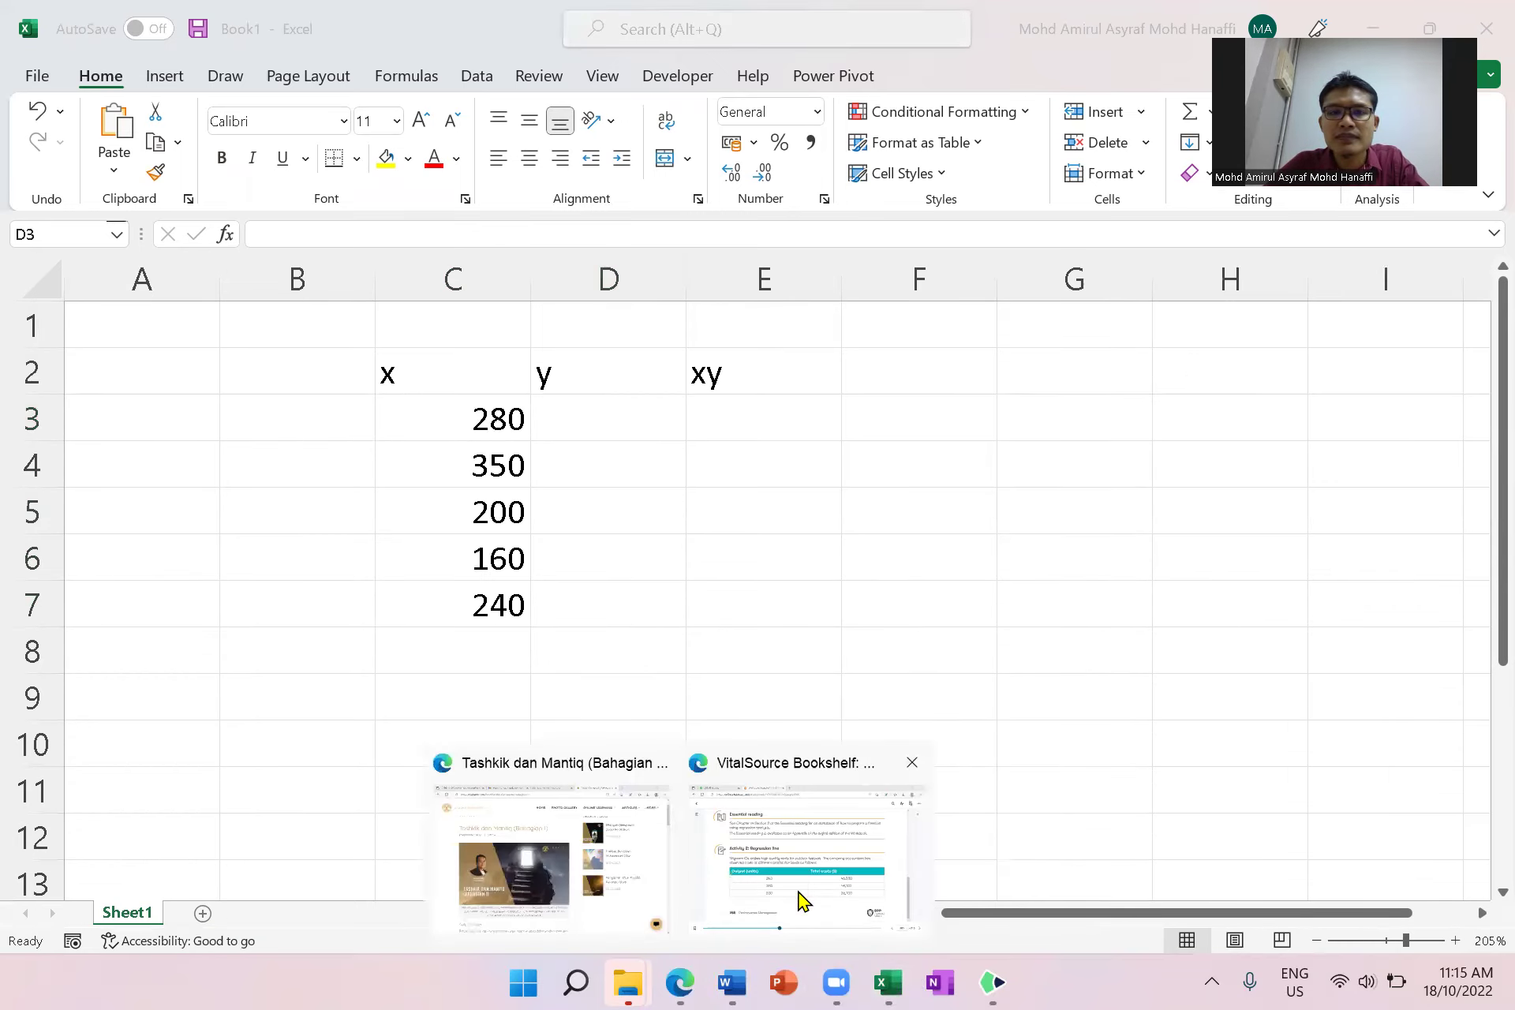
pyautogui.click(802, 899)
pyautogui.scroll(4, 359, 434)
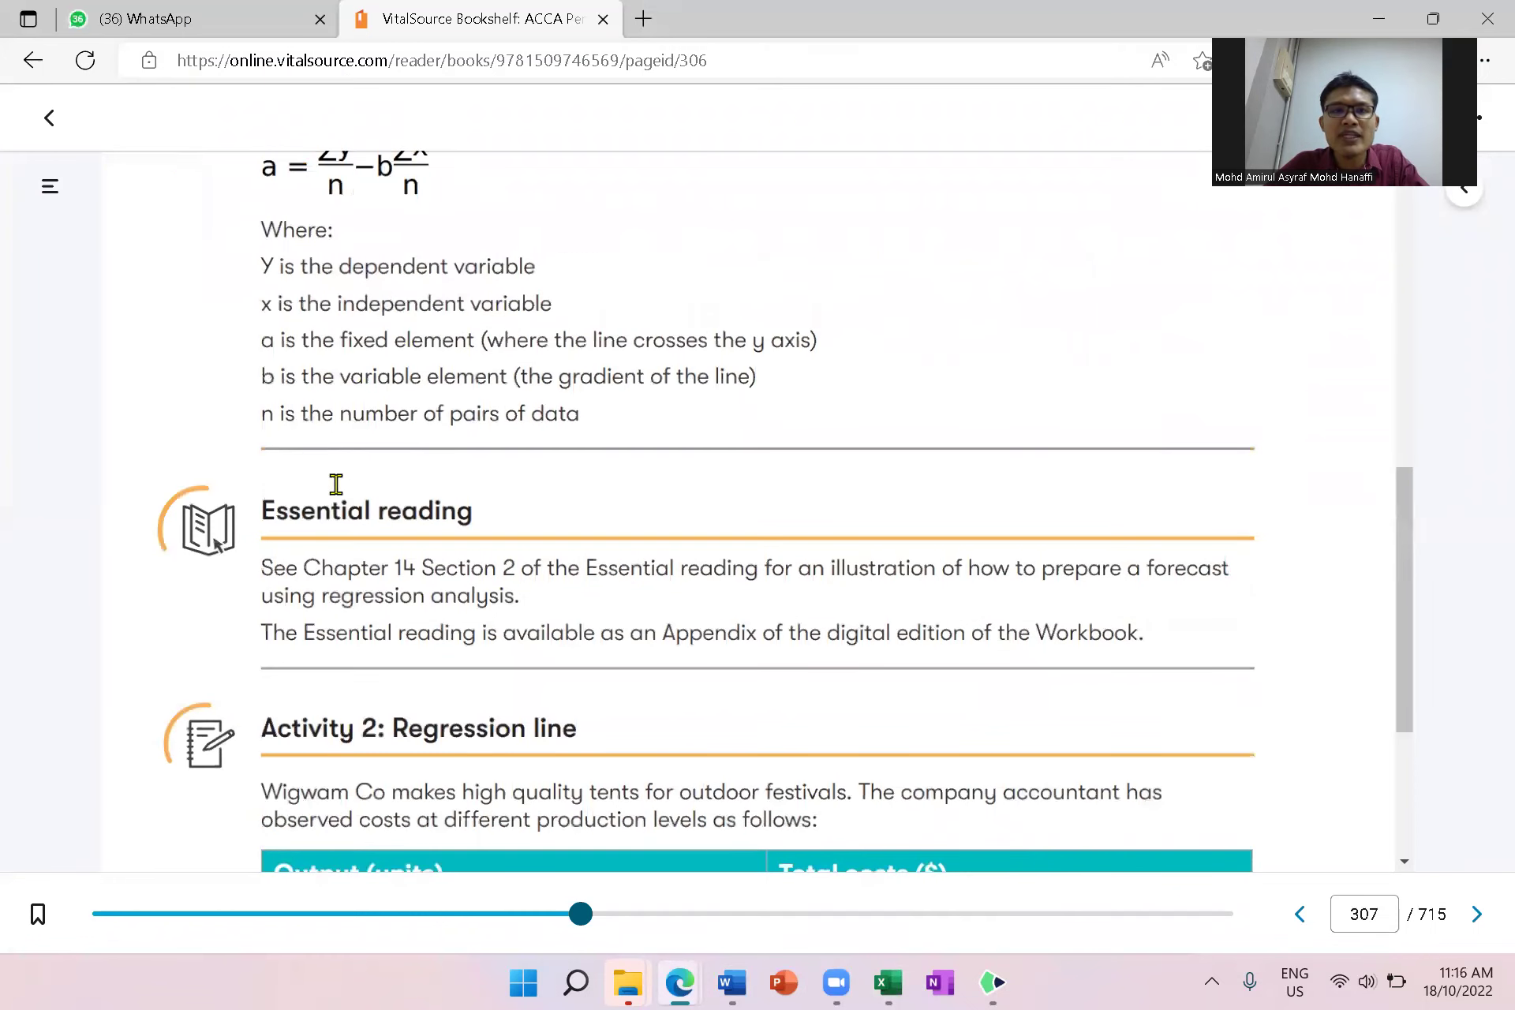
pyautogui.scroll(3, 336, 484)
pyautogui.scroll(3, 324, 631)
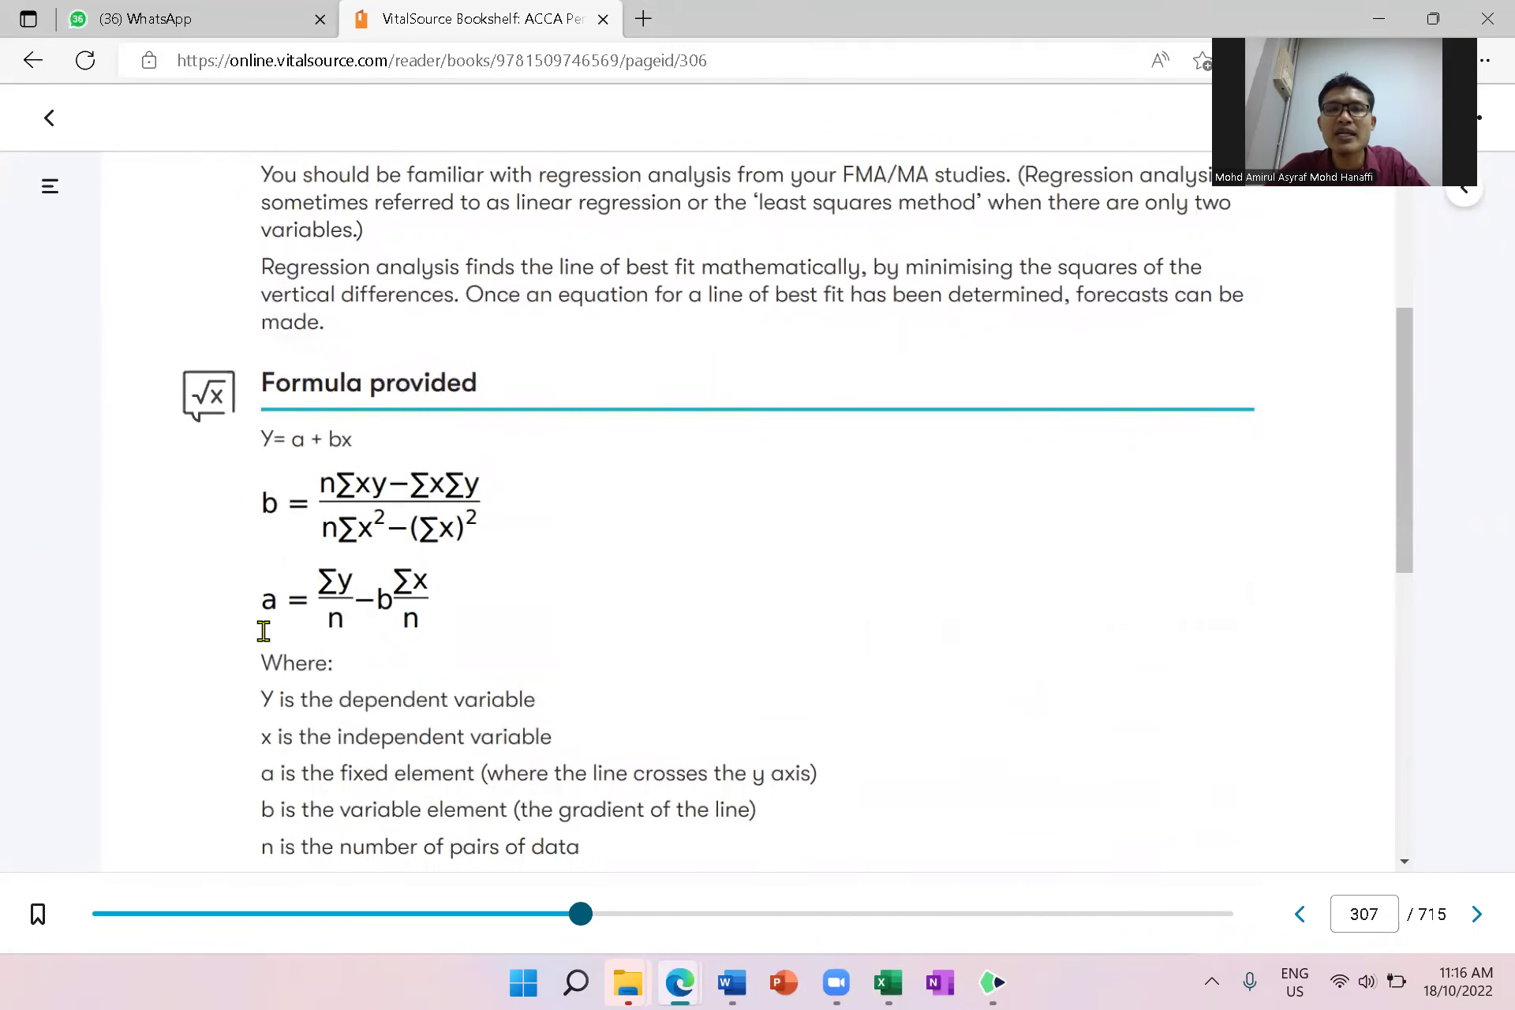
pyautogui.scroll(-2, 593, 608)
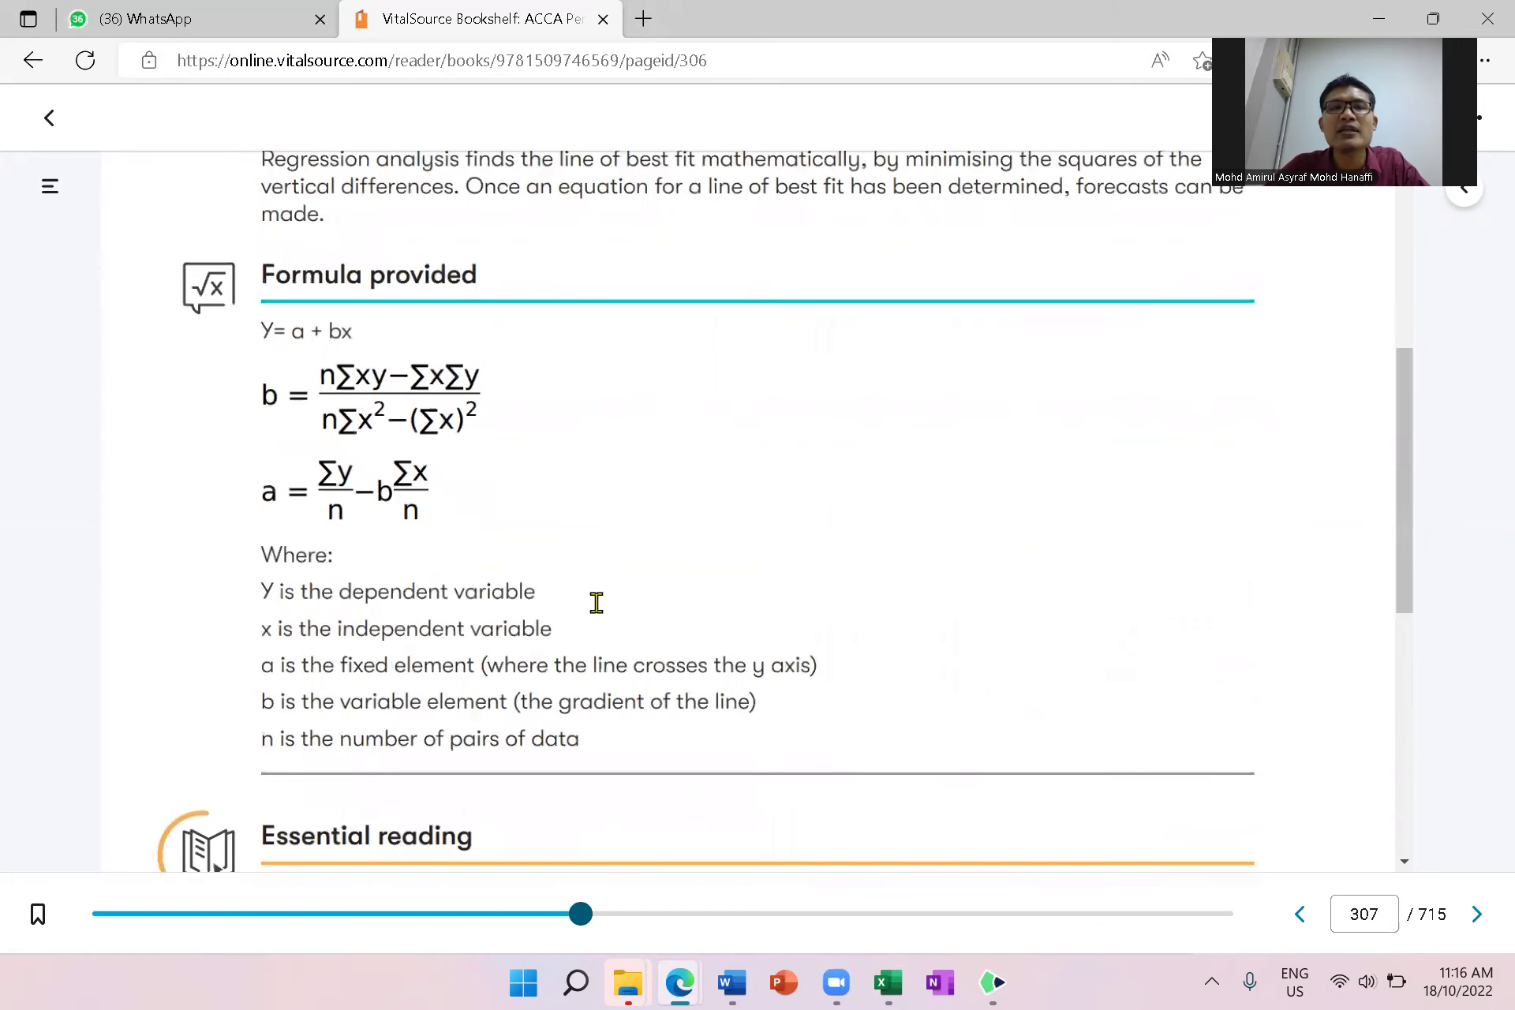
pyautogui.scroll(-3, 597, 602)
pyautogui.scroll(-5, 602, 609)
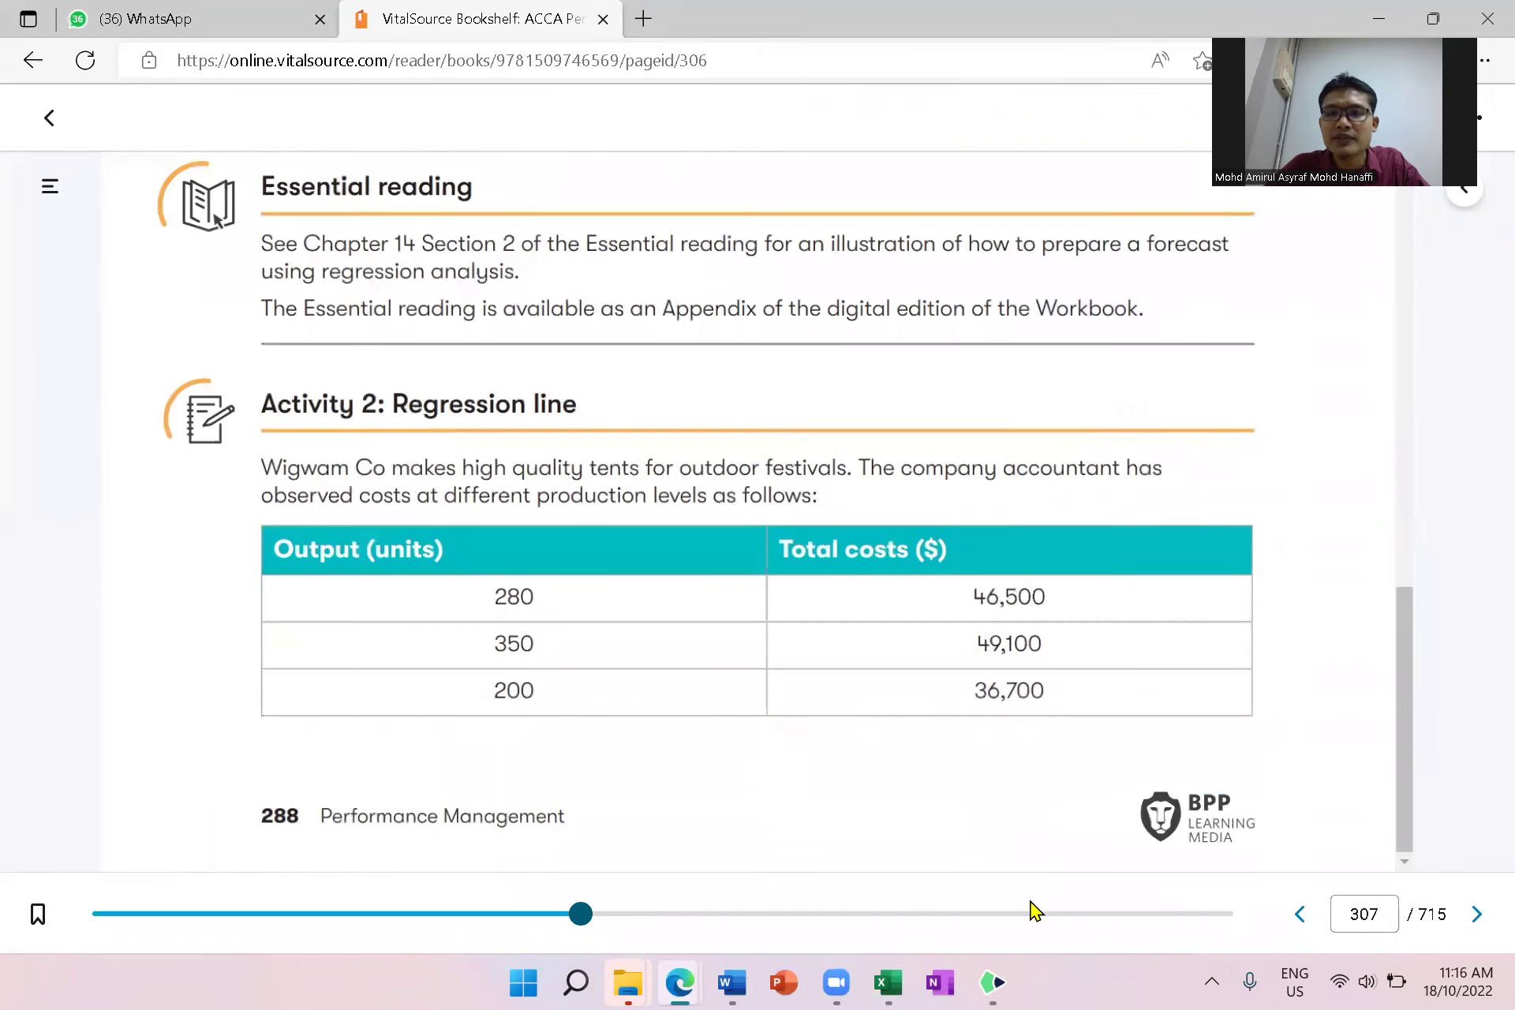
# - Switch back to the Book1 workbook and arrange it side by side with the VitalSource e-book window
pyautogui.click(886, 982)
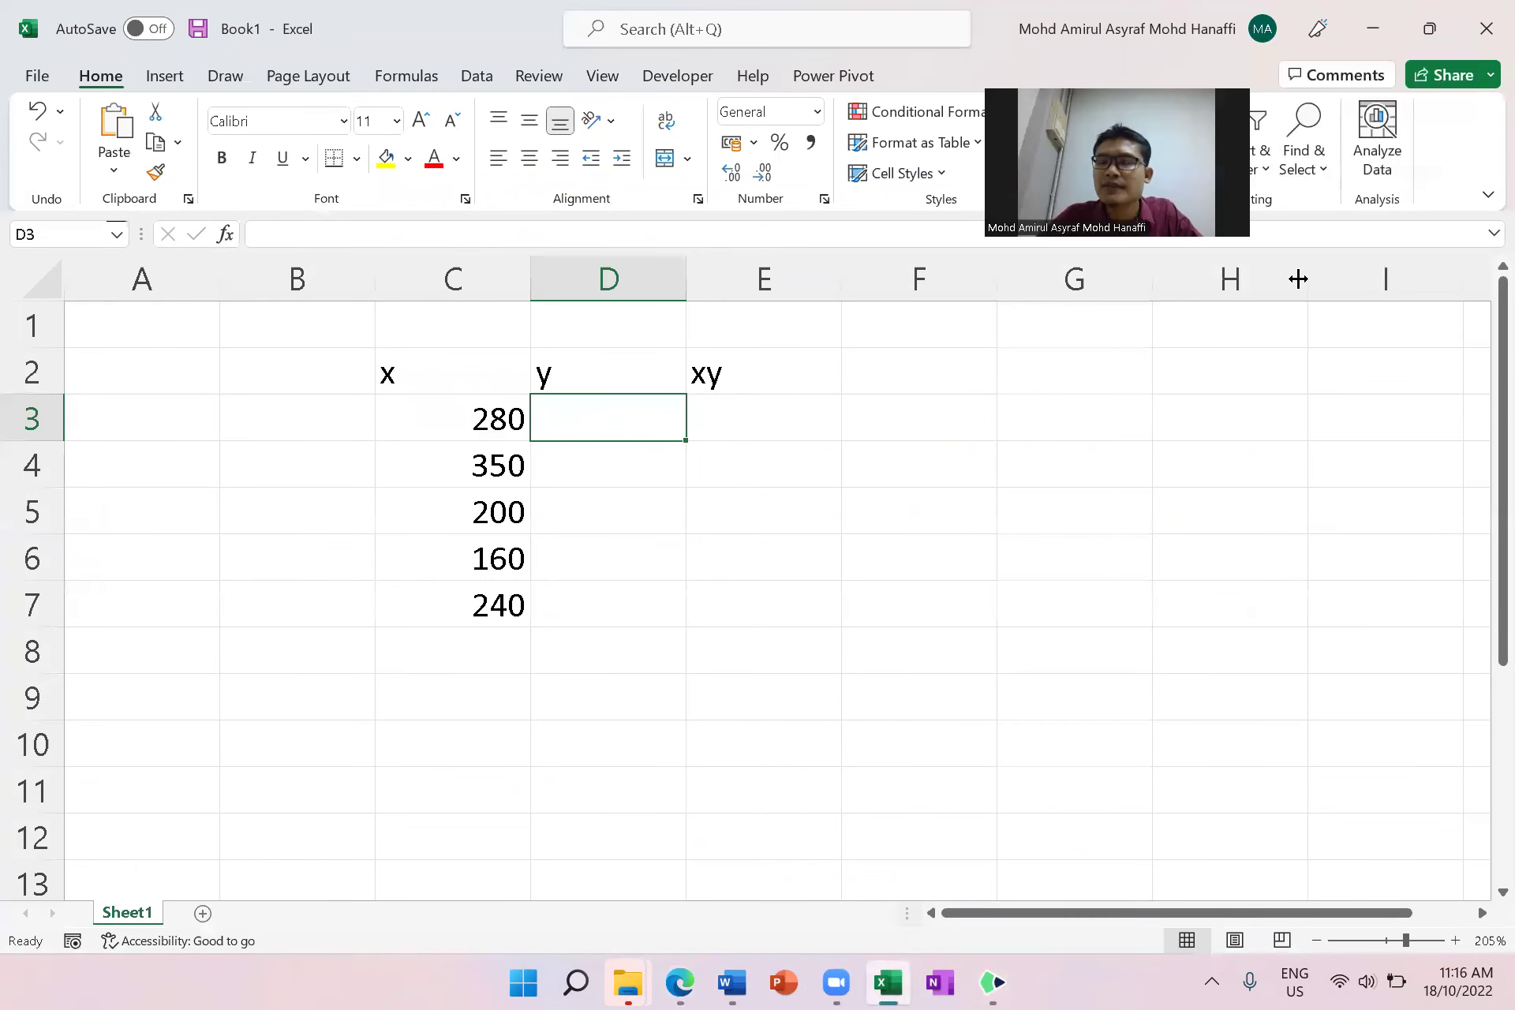
pyautogui.press('super+z')
pyautogui.press('1')
pyautogui.press('1')
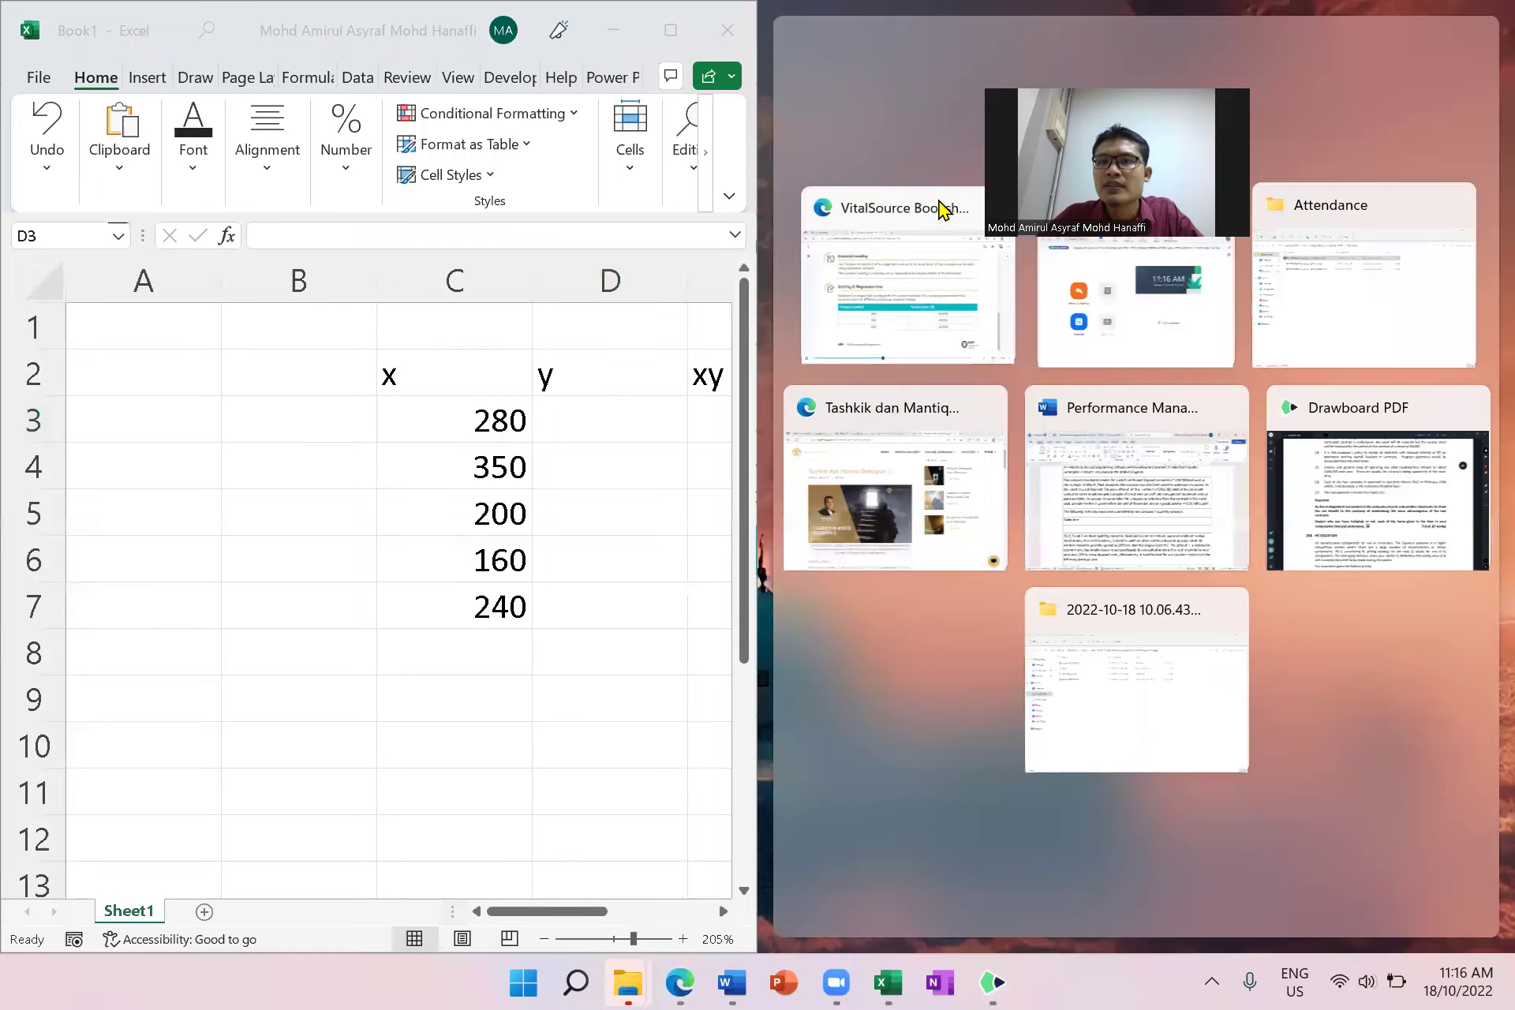
pyautogui.click(941, 211)
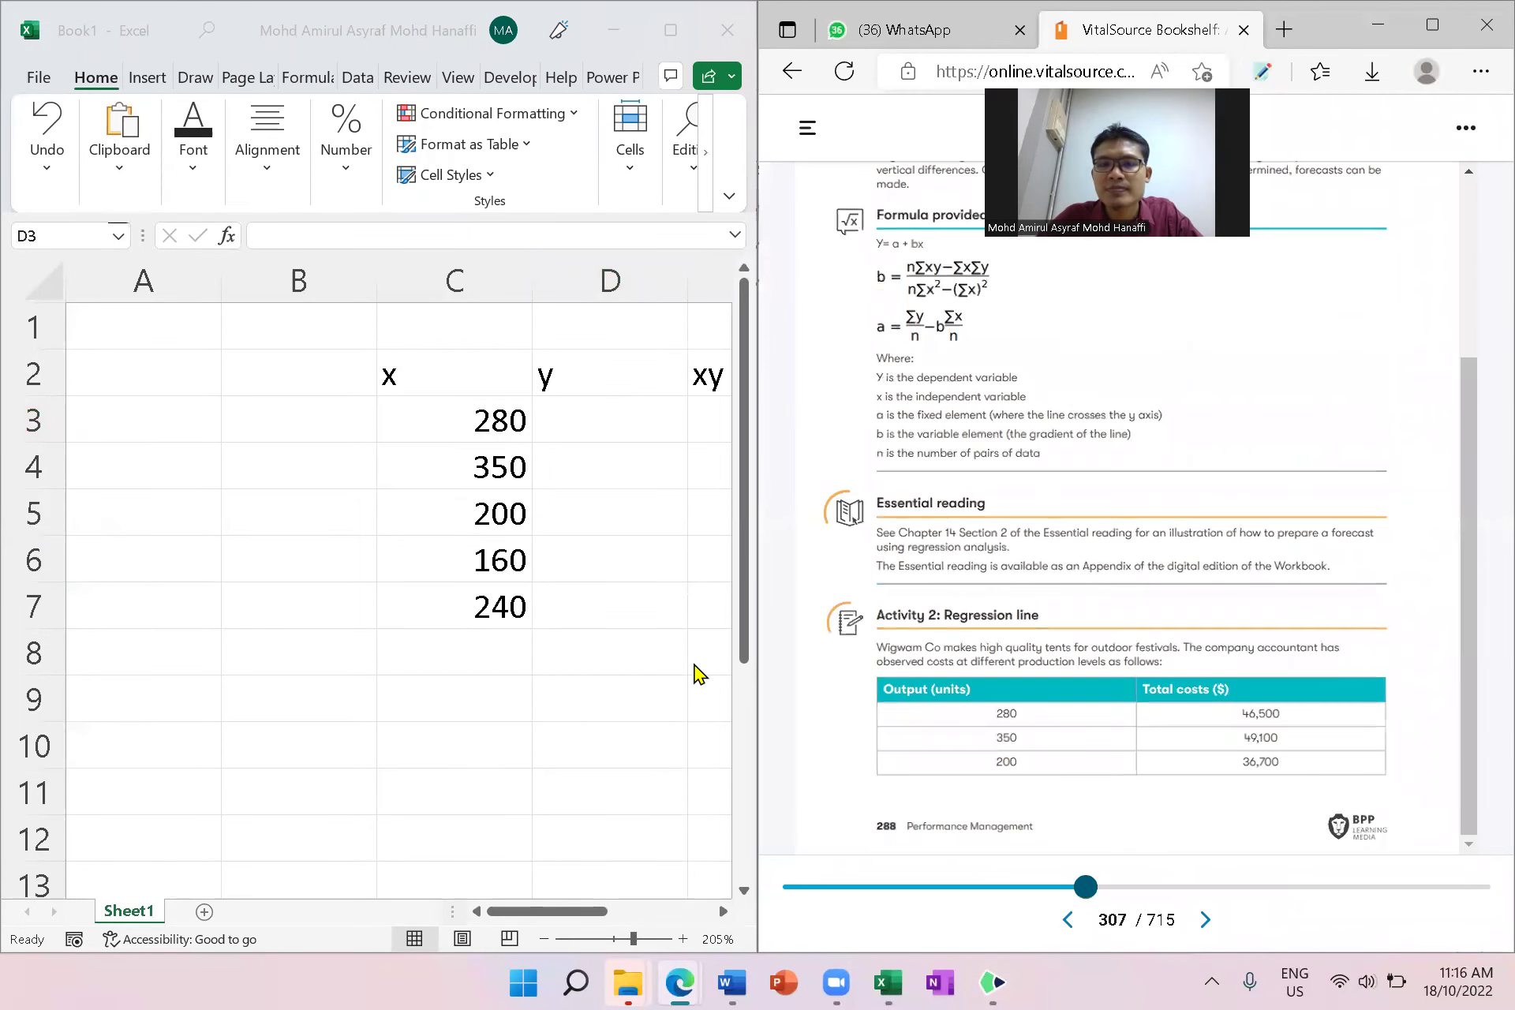
# - Enter the total costs 46500, 49100 and 36700 under the y header in D3 to D5
pyautogui.click(598, 917)
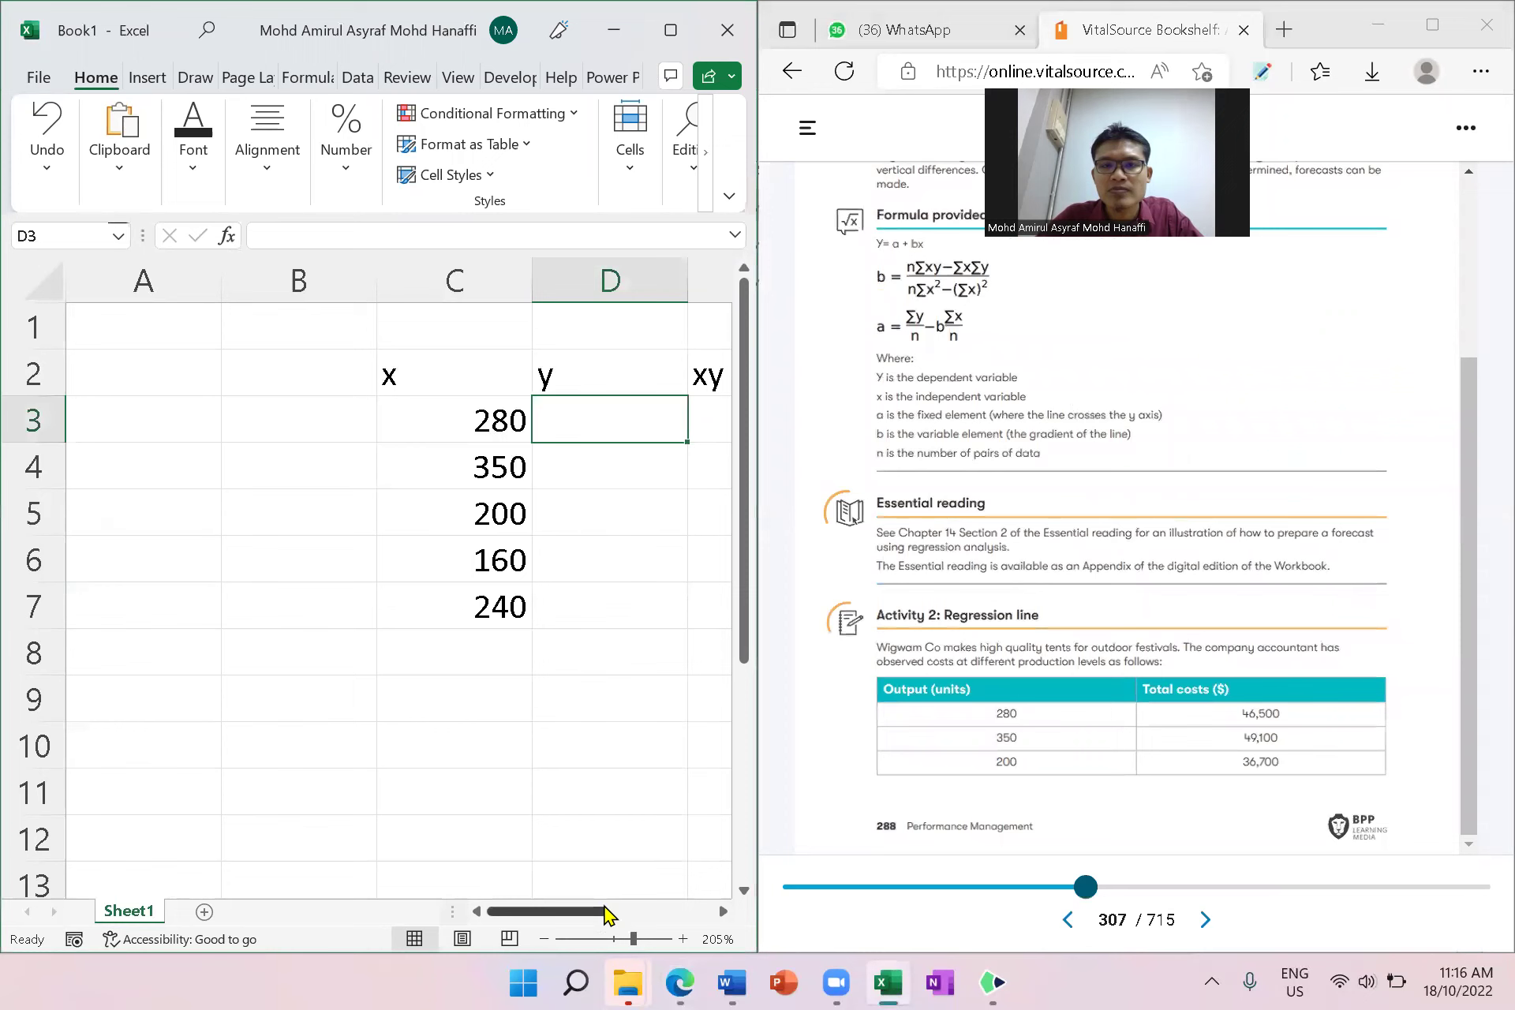
pyautogui.moveTo(608, 913); pyautogui.dragTo(636, 916)
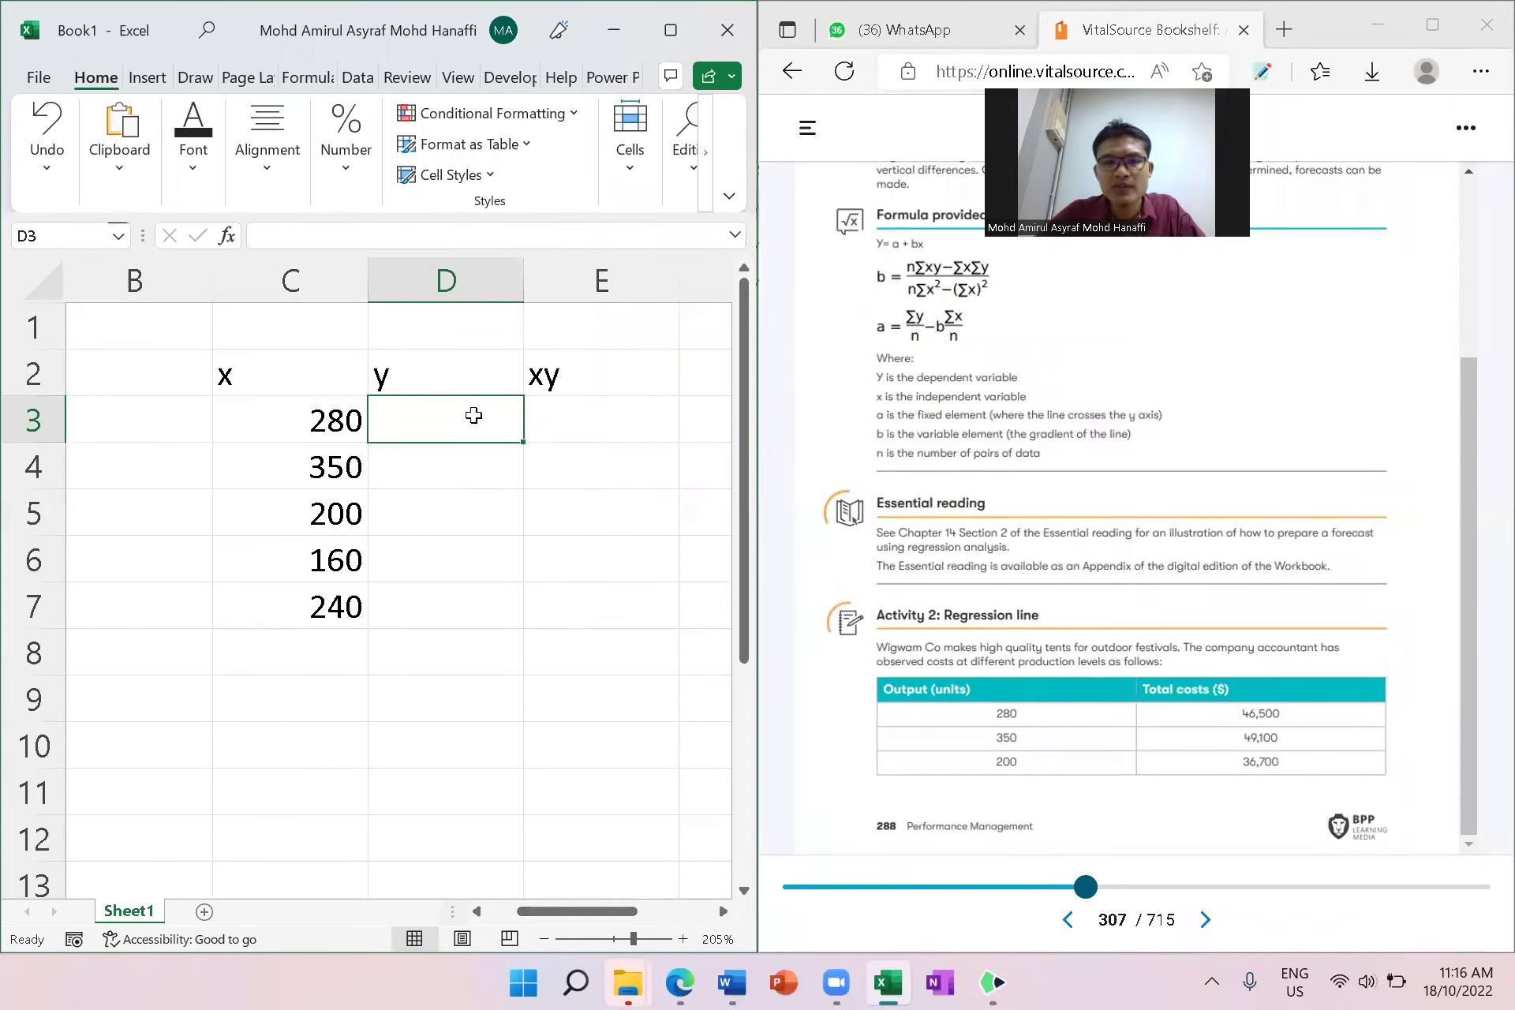
pyautogui.write('46500')
pyautogui.press('Return')
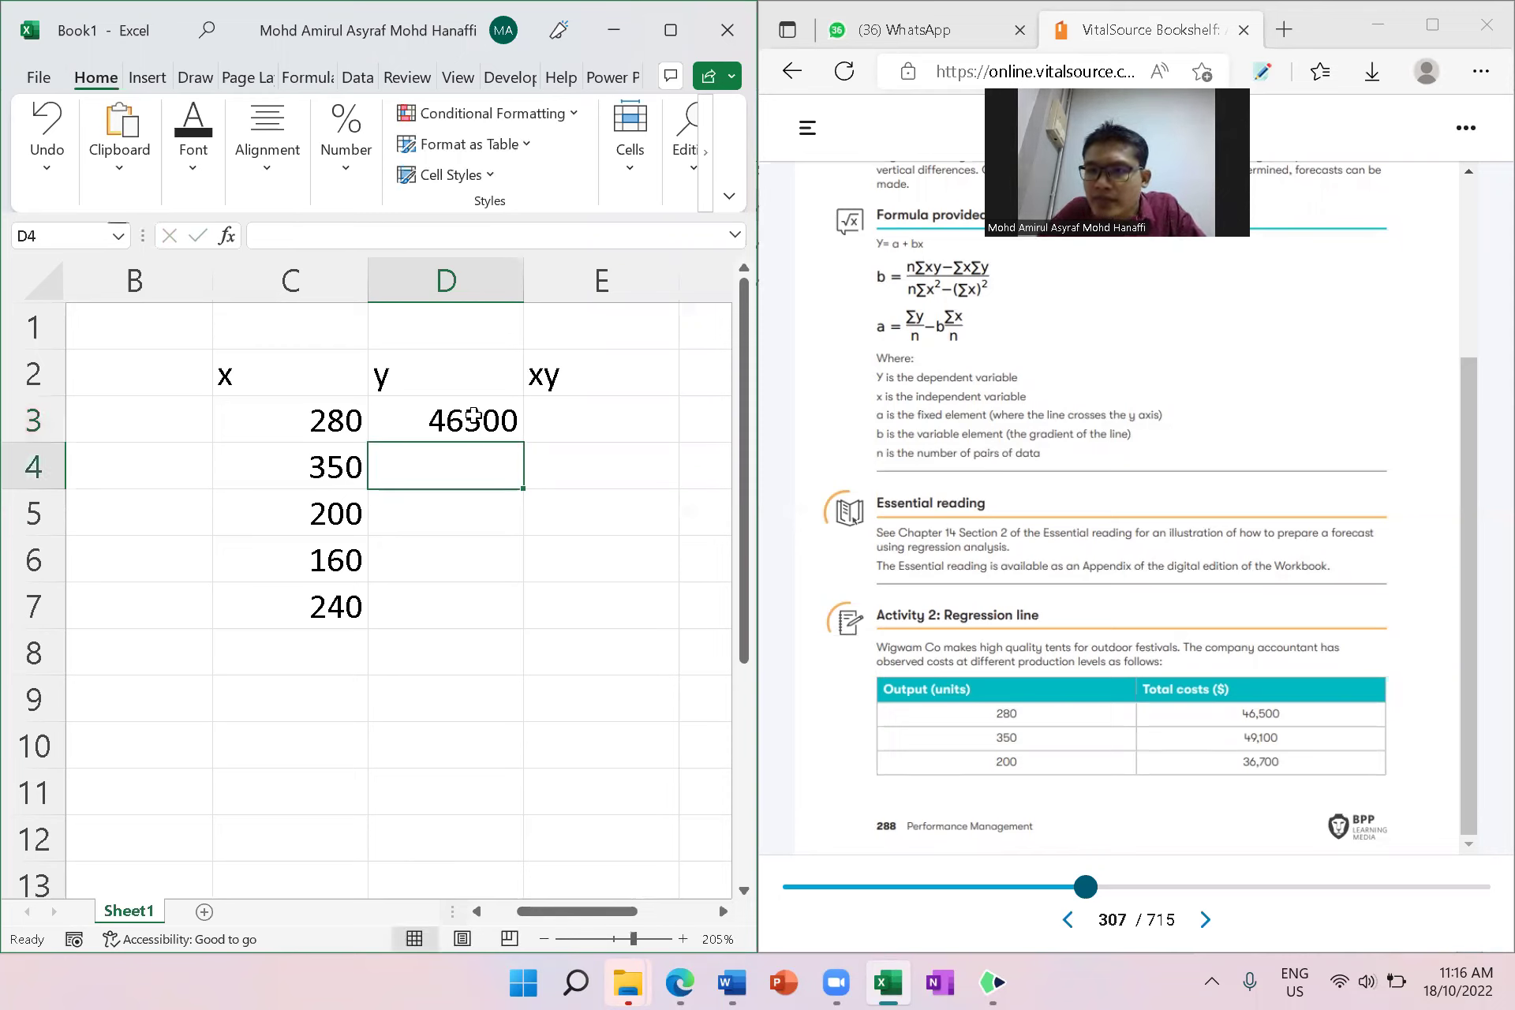
pyautogui.write('49')
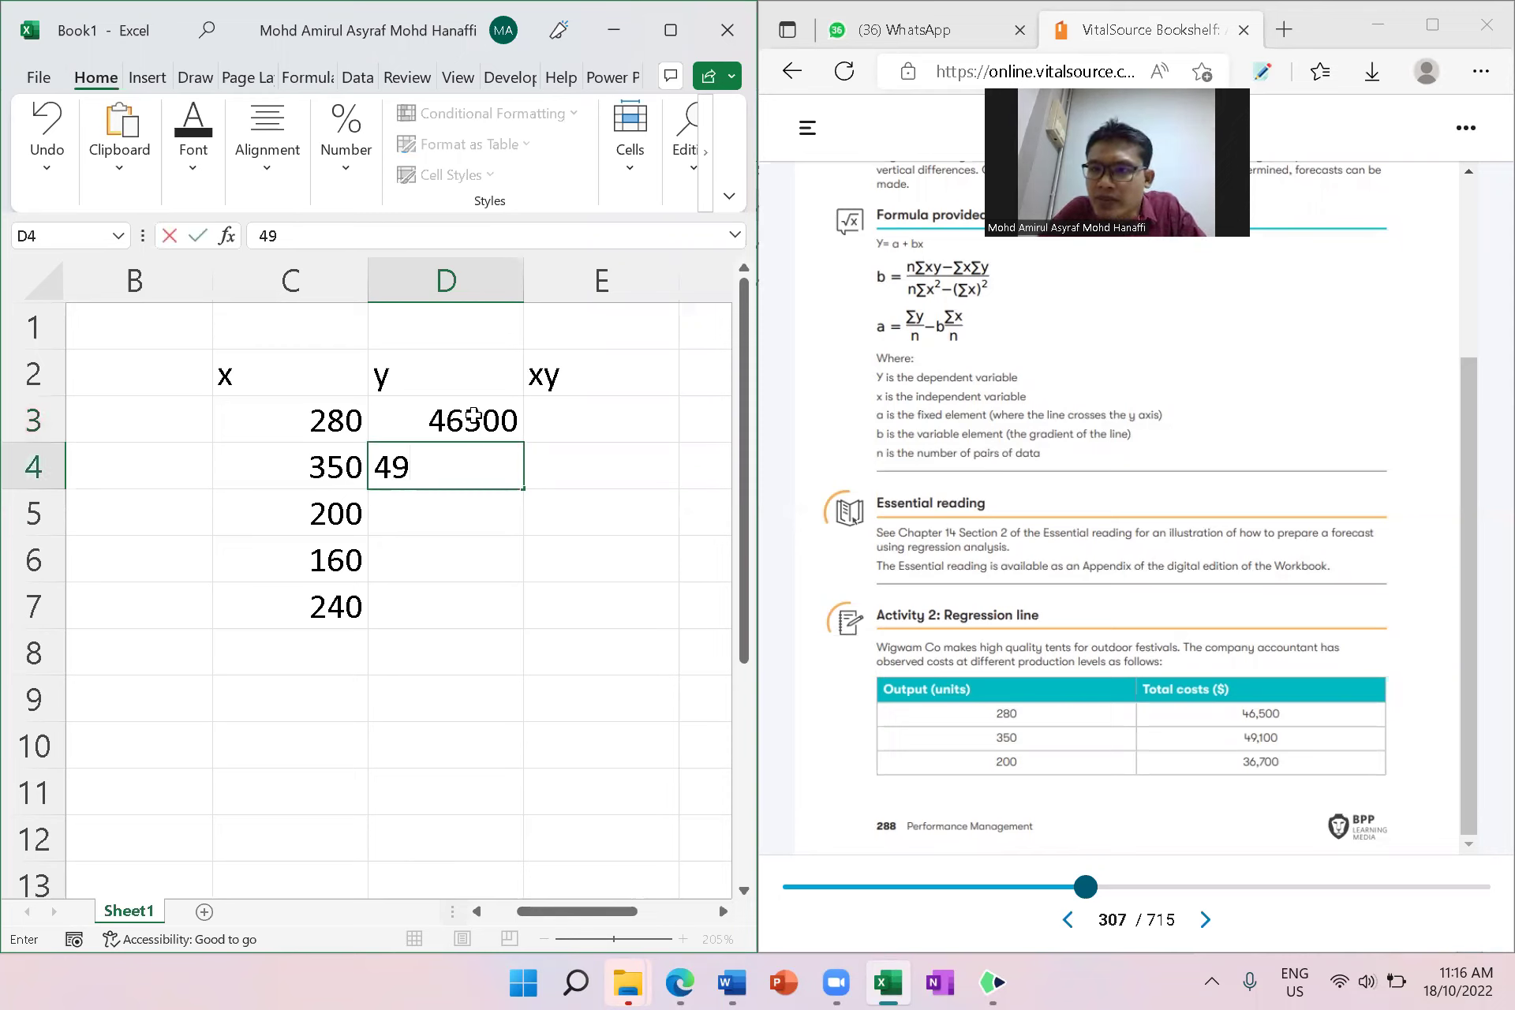
pyautogui.write('100')
pyautogui.press('Return')
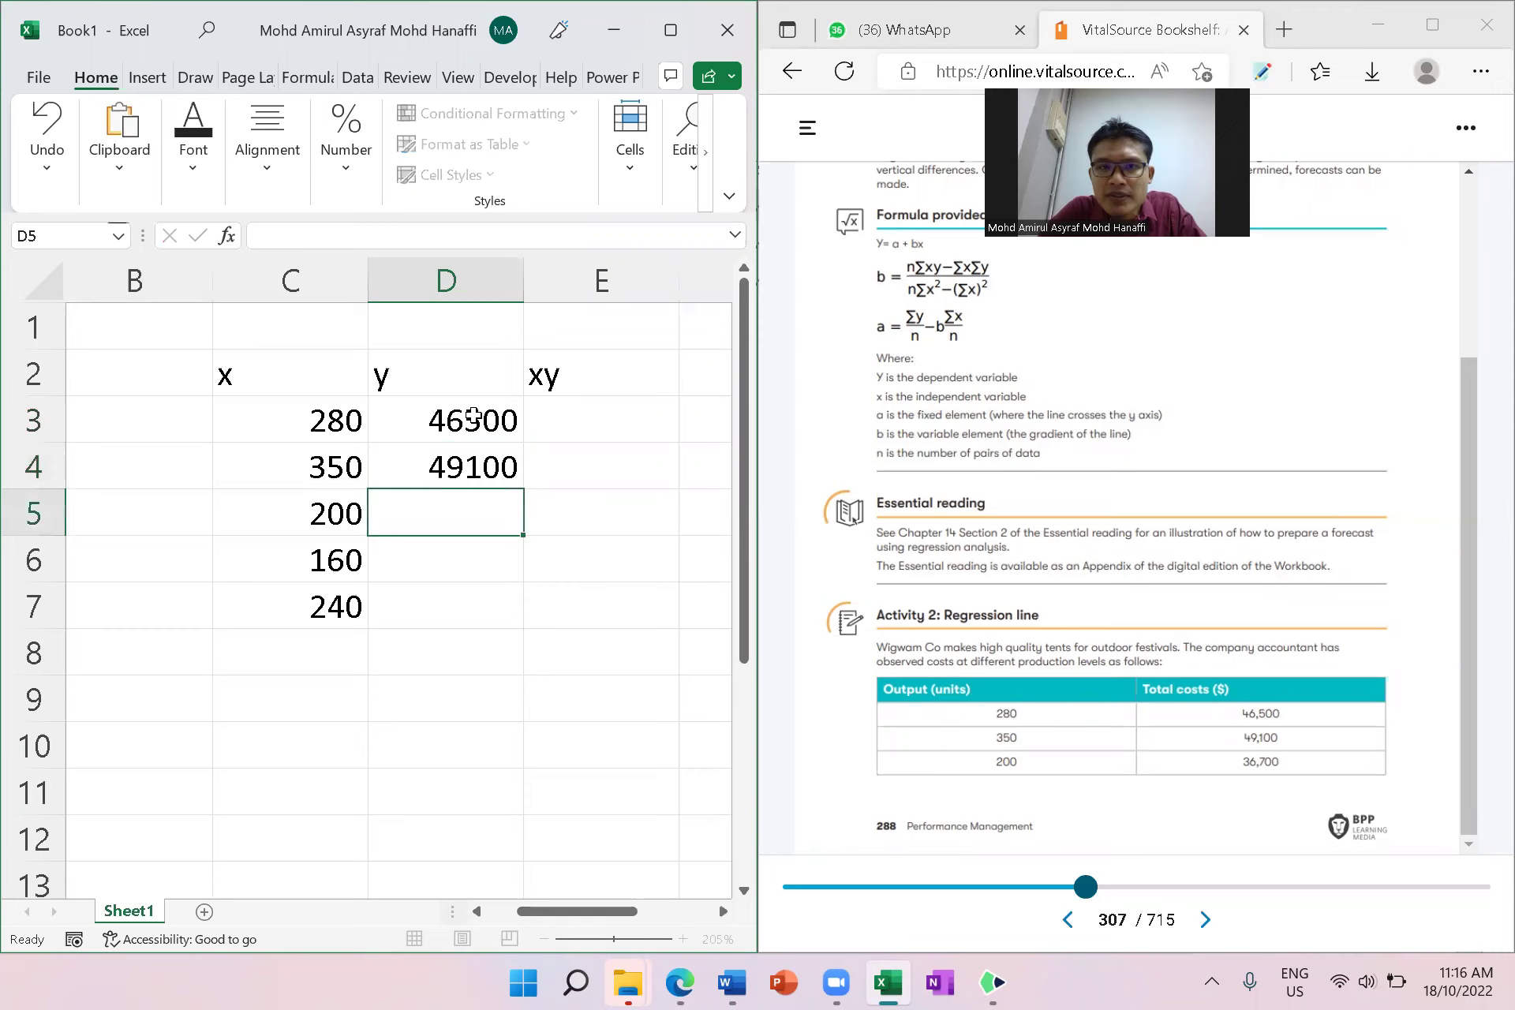
pyautogui.write('36700')
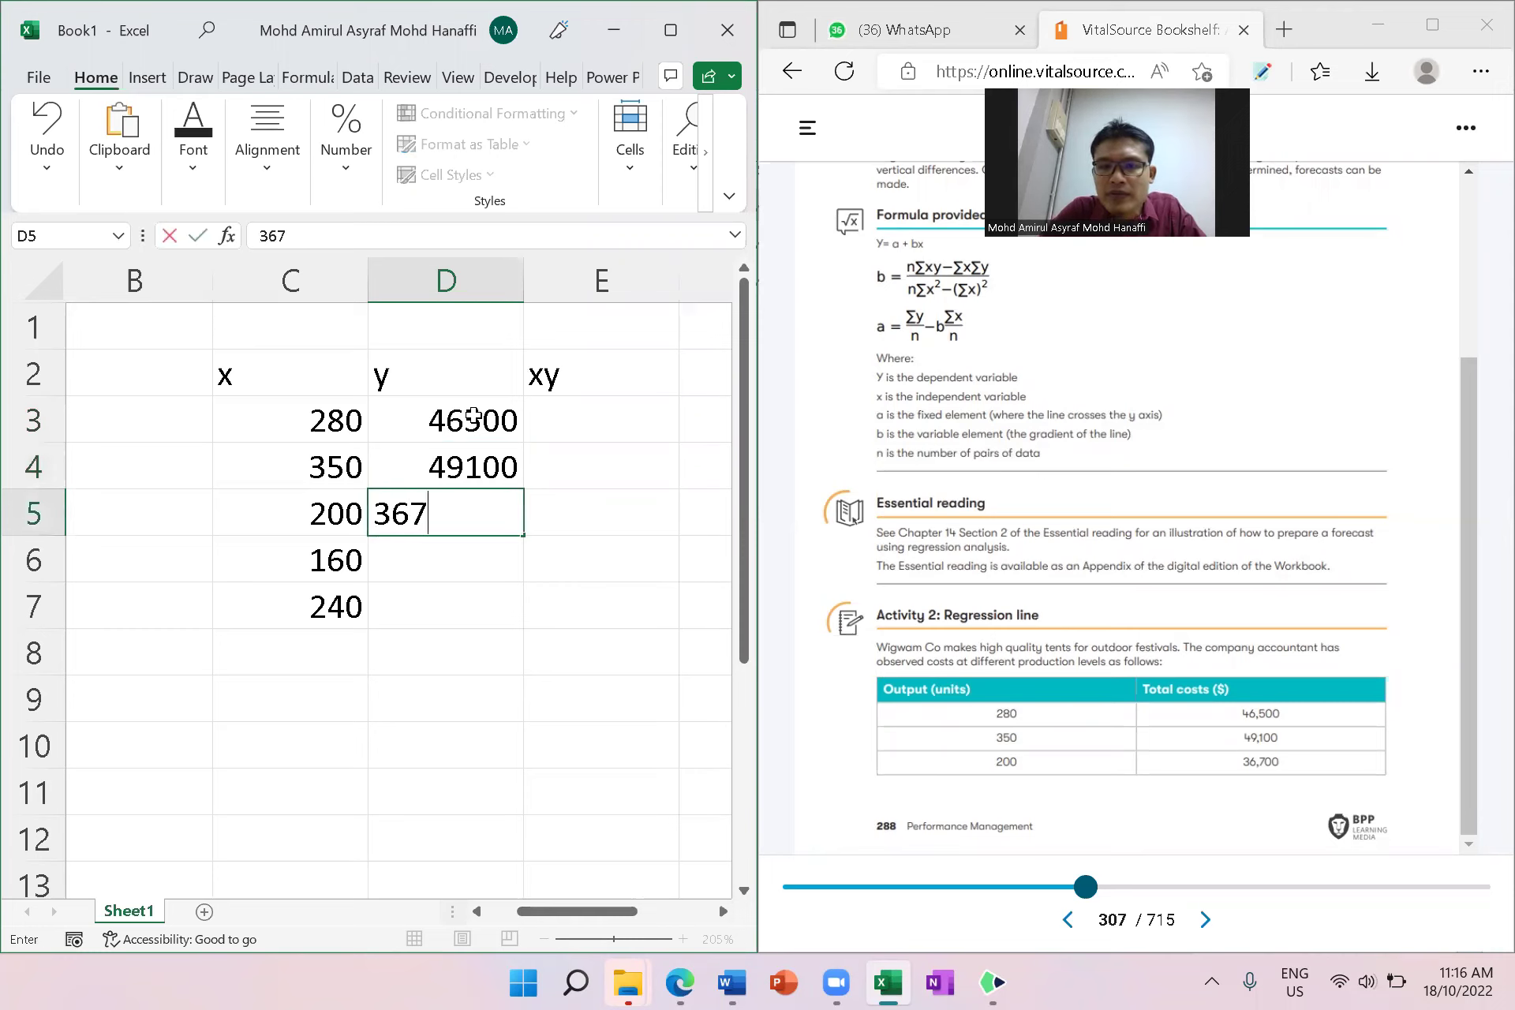
pyautogui.press('Return')
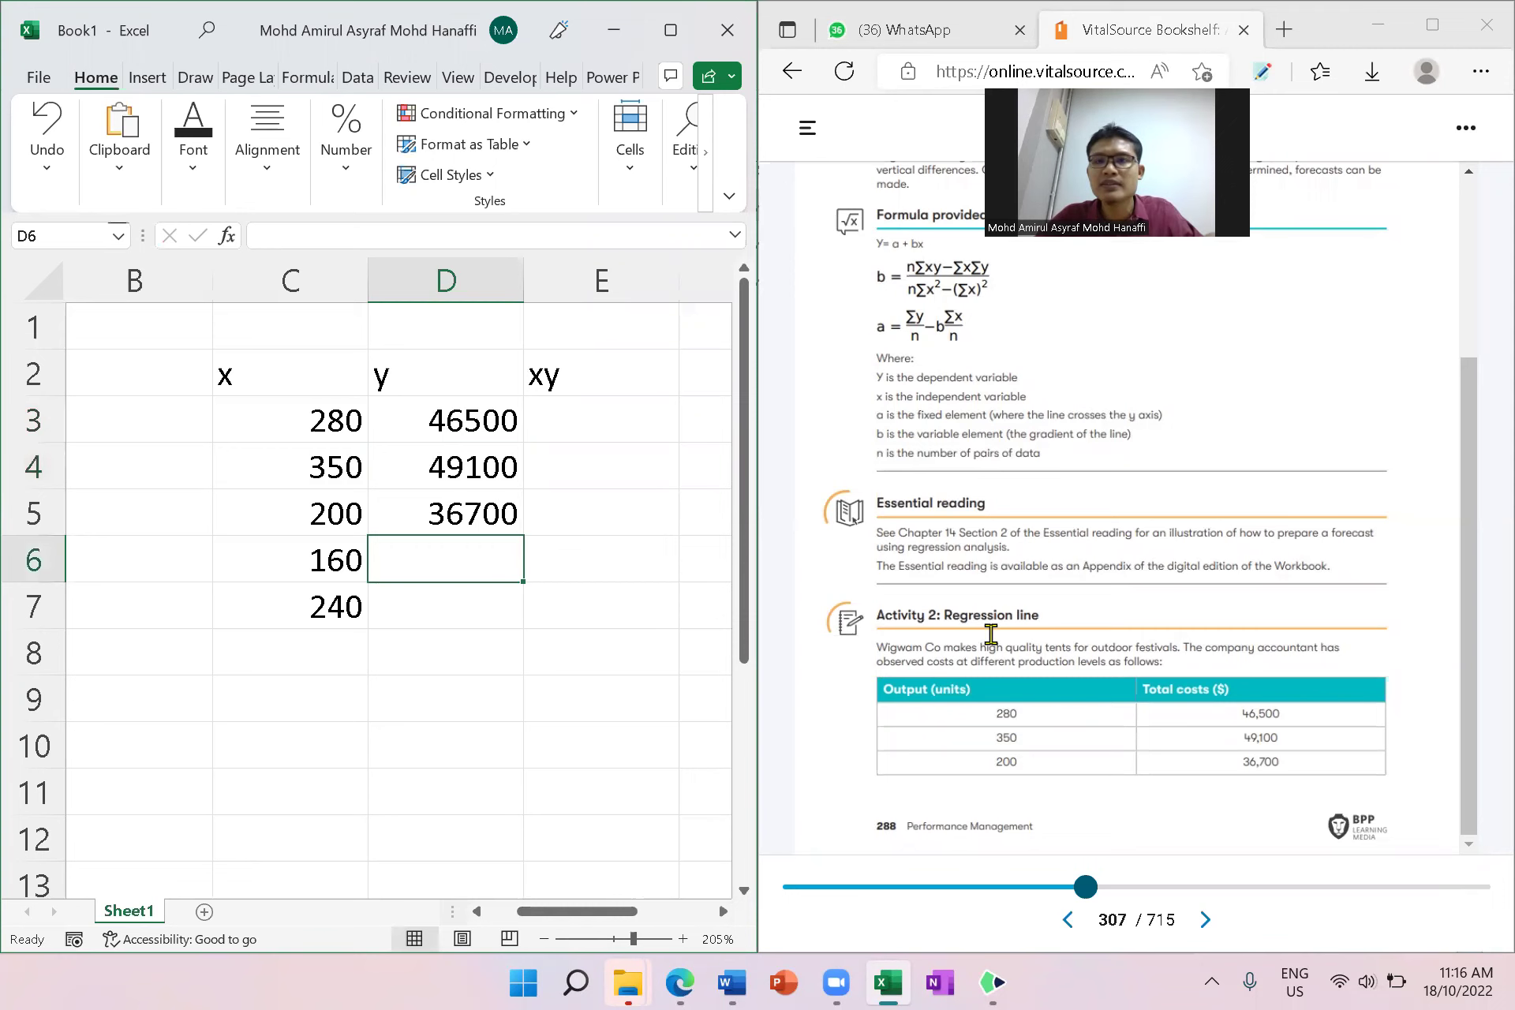
# - Maximize the e-book window, turn to page 308 and hide the table of contents
pyautogui.click(1432, 25)
pyautogui.click(1470, 914)
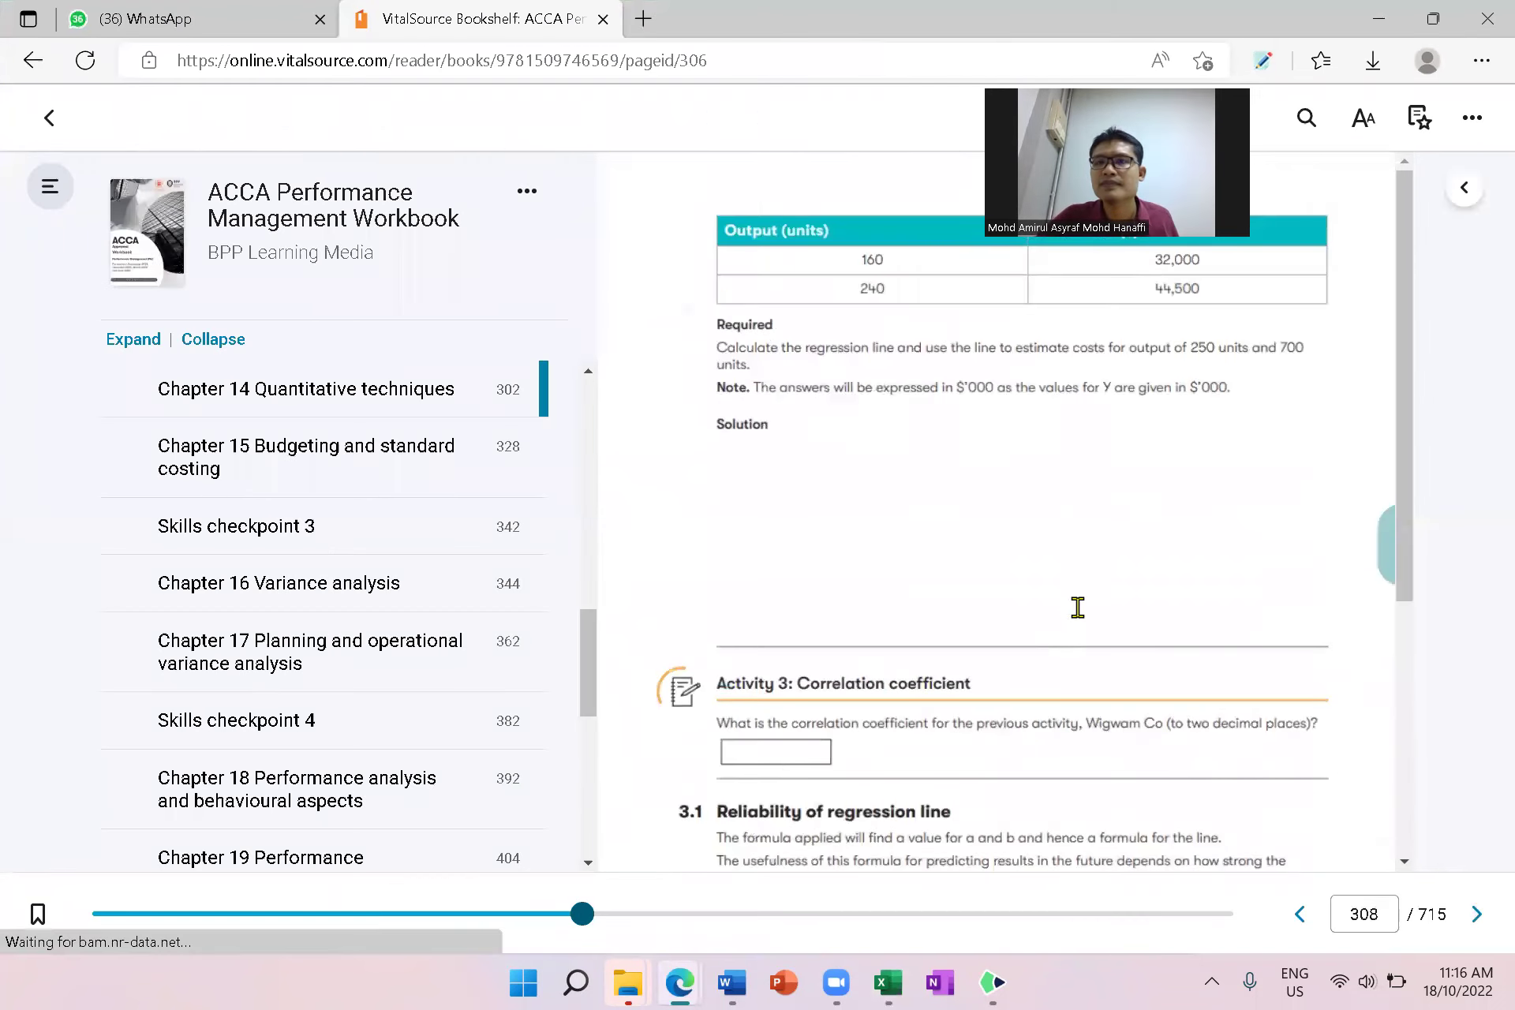
pyautogui.click(44, 197)
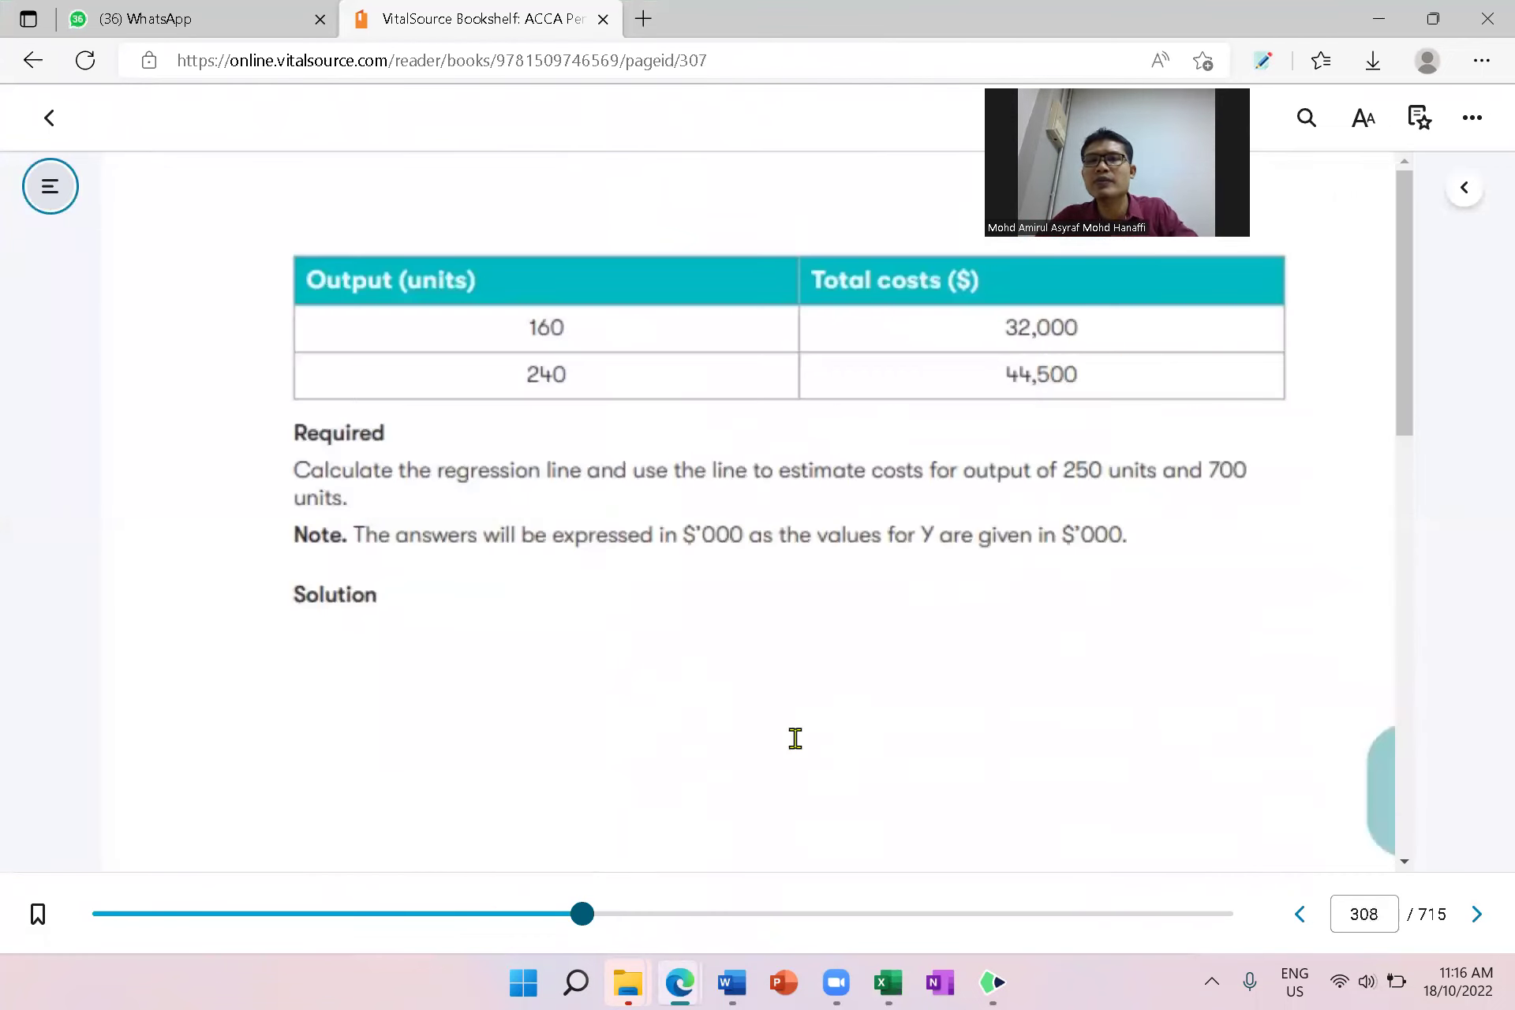
# - Switch to the Excel workbook and enter the remaining total costs 32000 and 44500 in D6 and D7
pyautogui.hotkey('alt', 'Tab')
pyautogui.write('32')
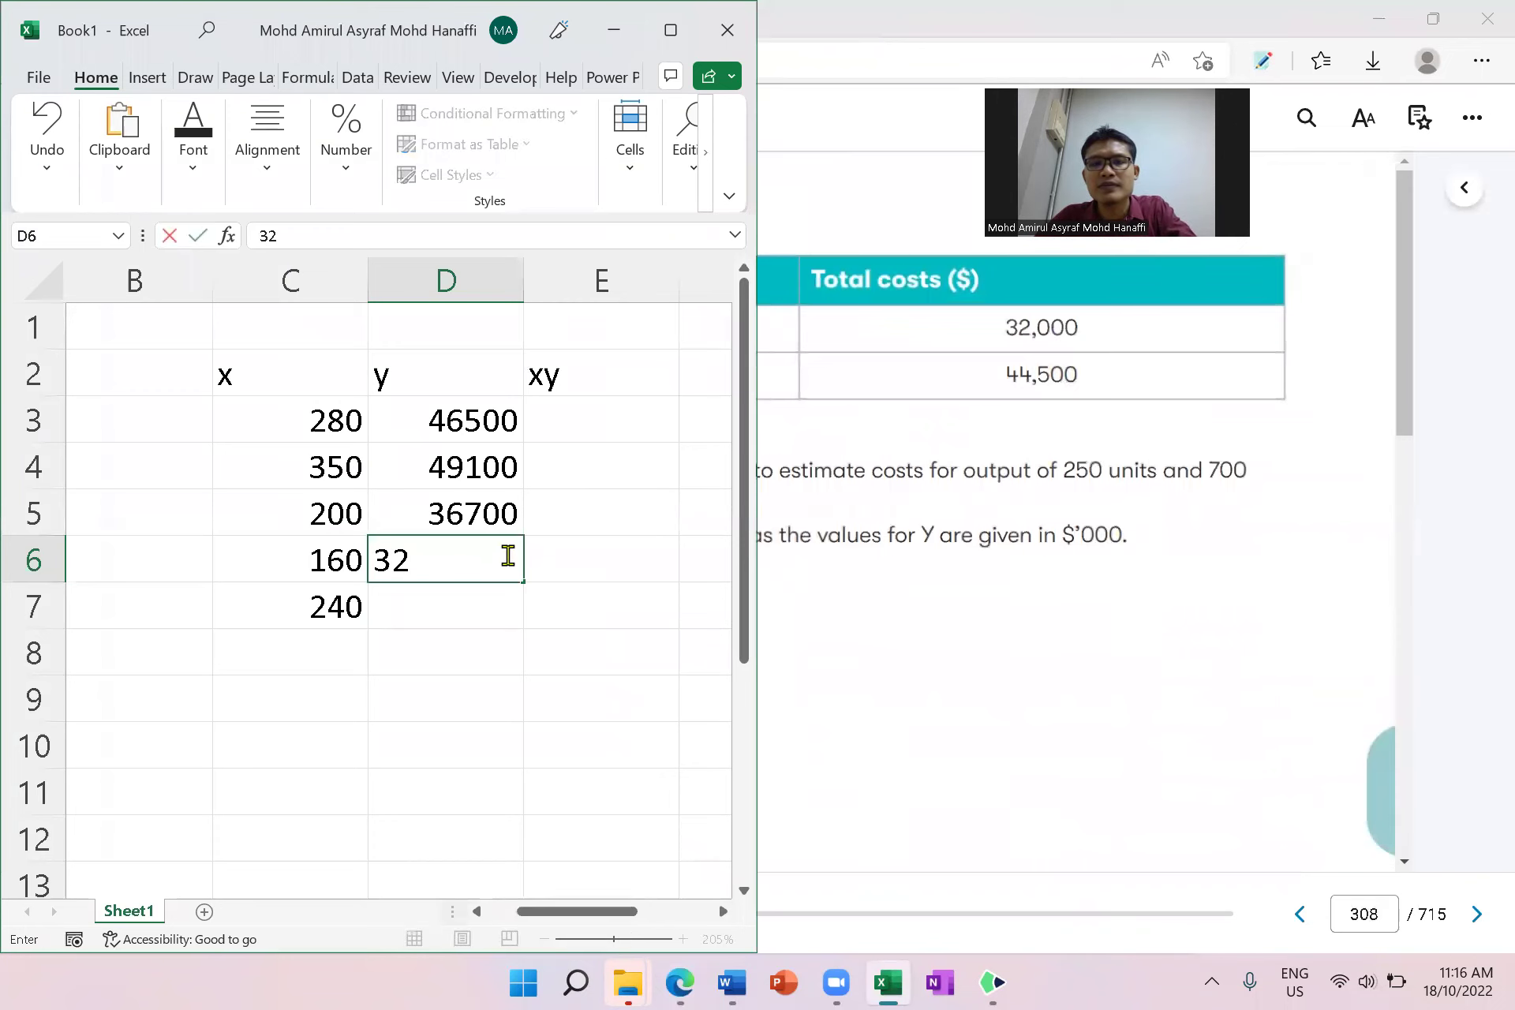
pyautogui.write('000')
pyautogui.press('Return')
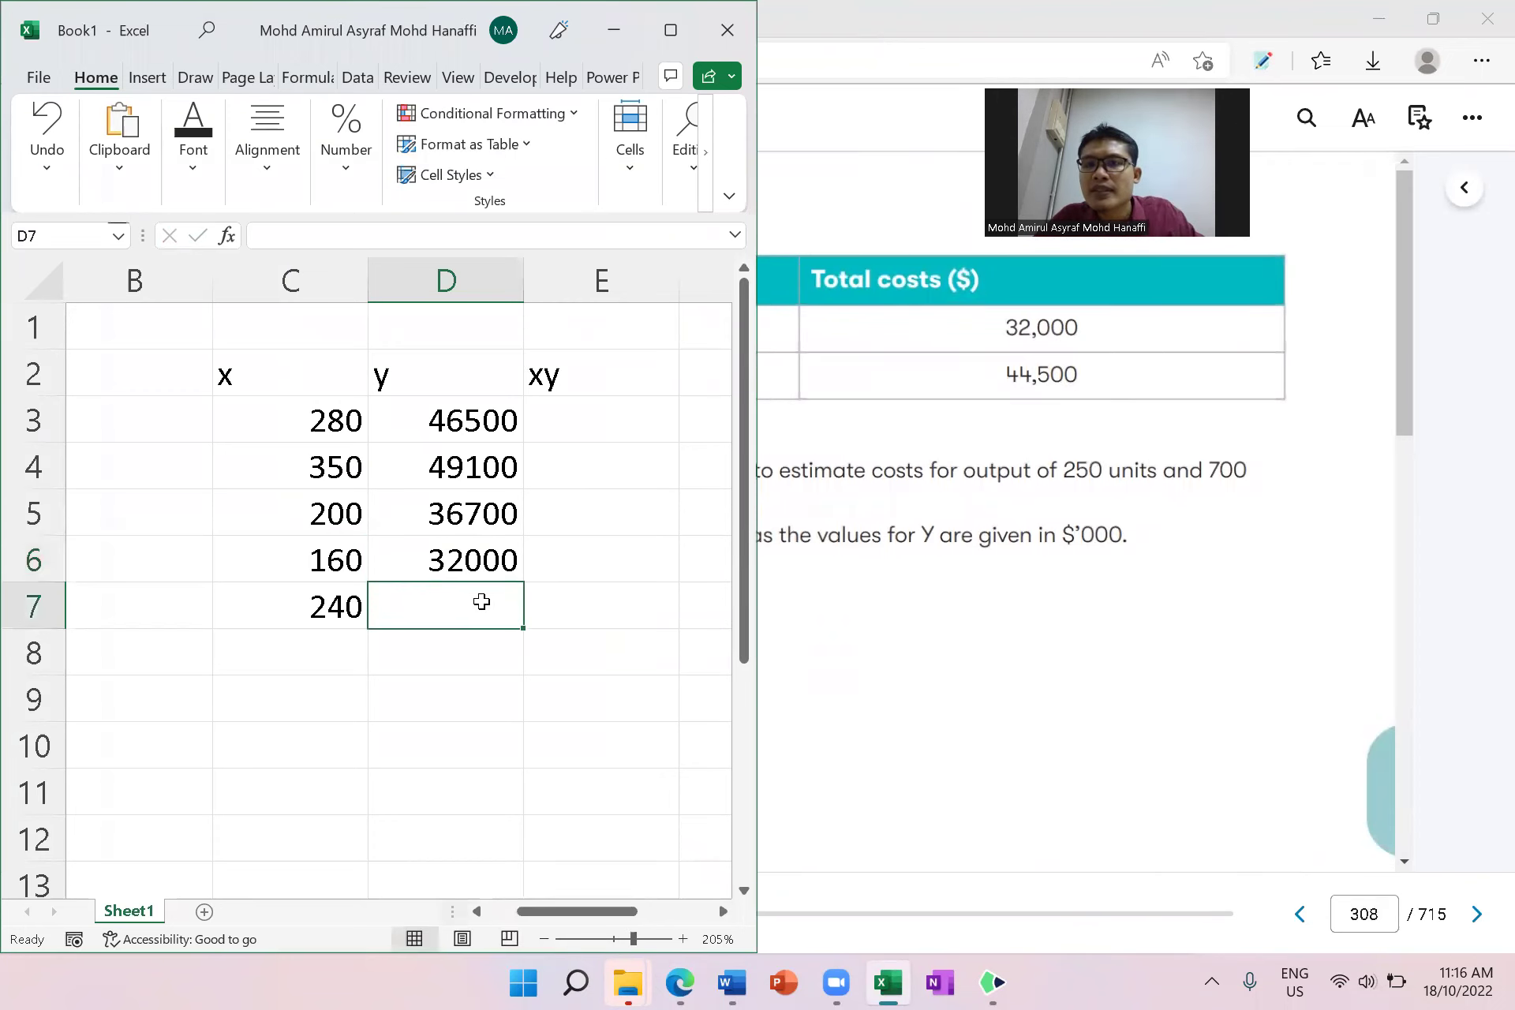
pyautogui.write('44500')
pyautogui.press('Return')
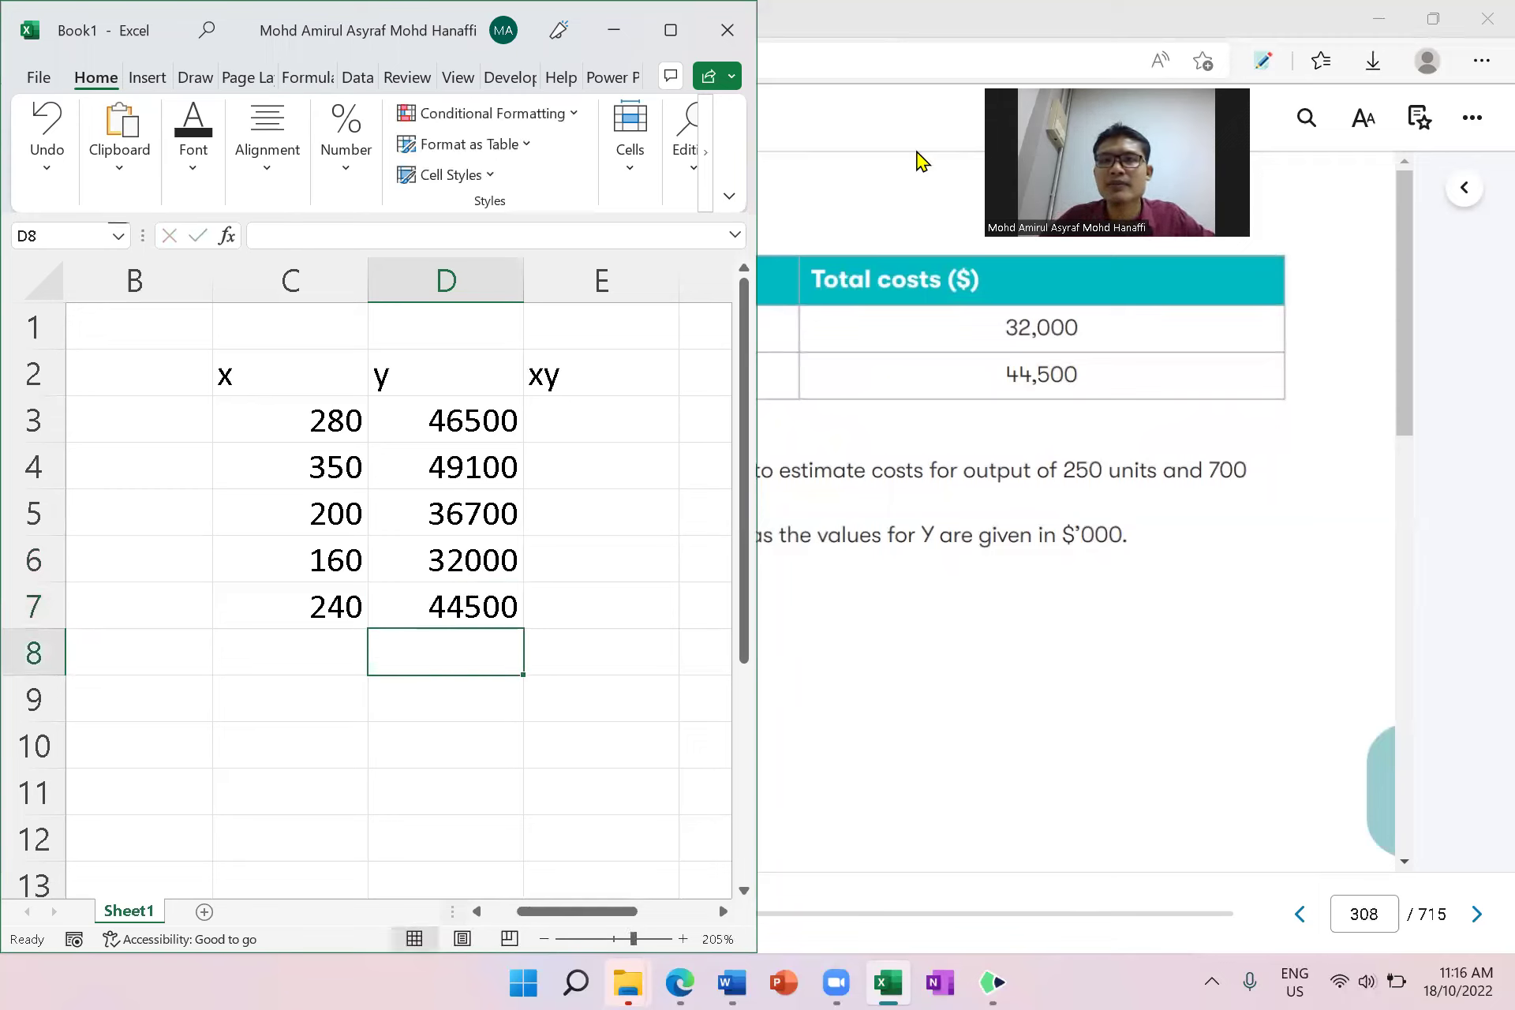
# - Return to the maximized e-book and examine the 250 and 700 unit cost requirement on page 308 and the regression formulas on page 307
pyautogui.press('super+Down')
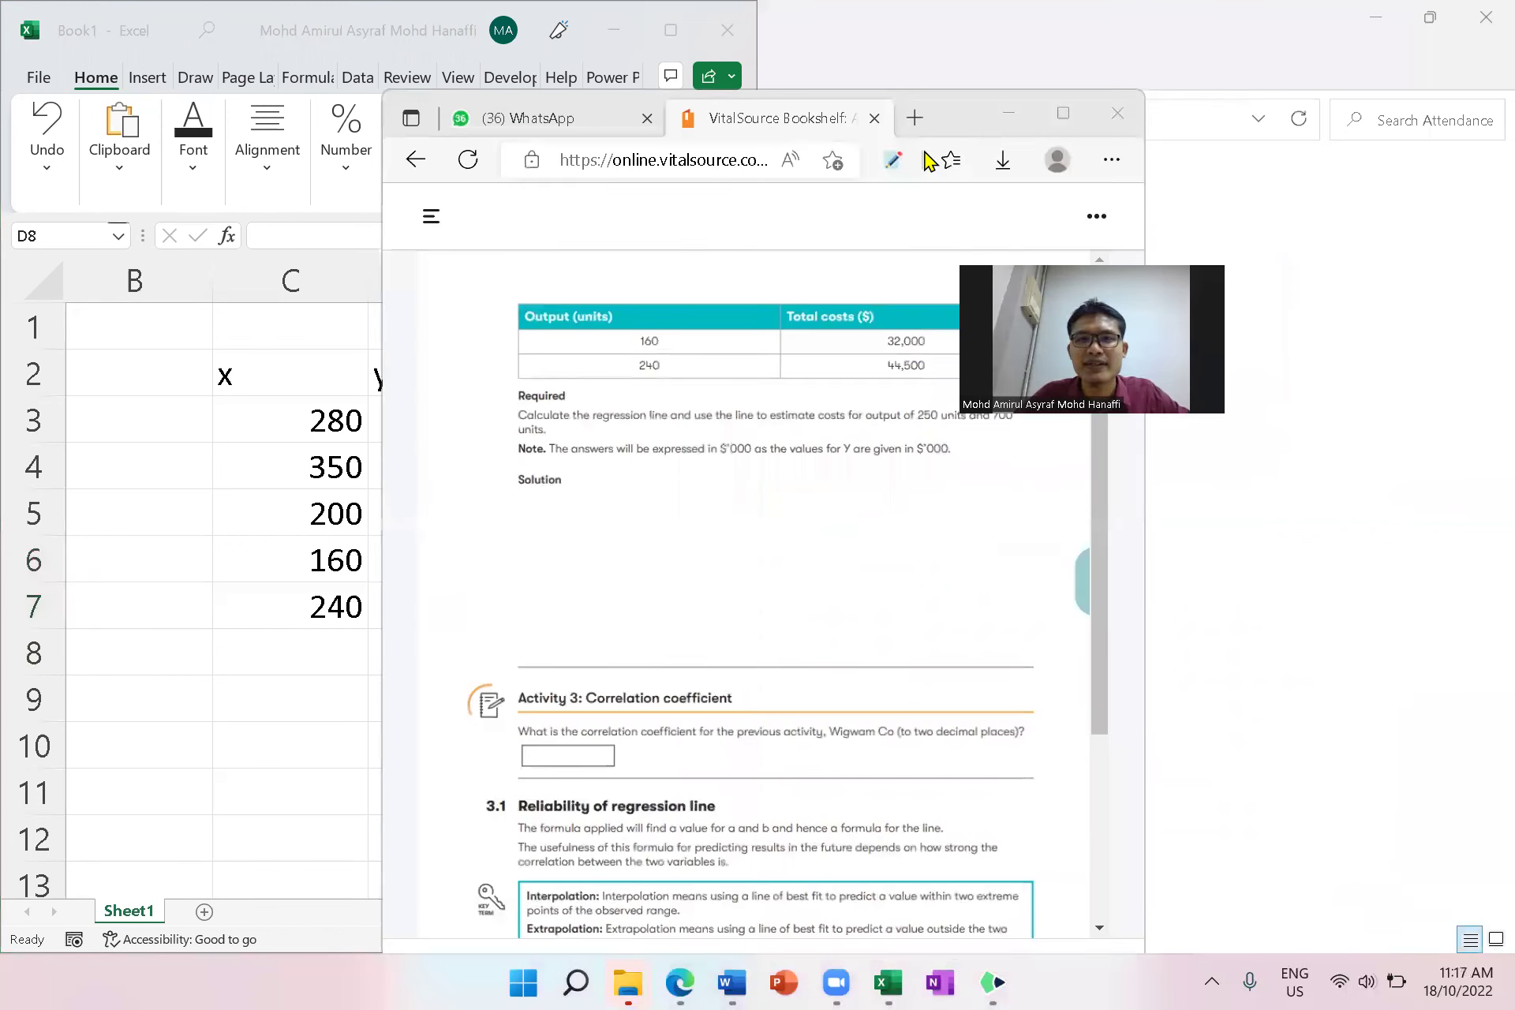
pyautogui.press('super+Up')
pyautogui.click(49, 186)
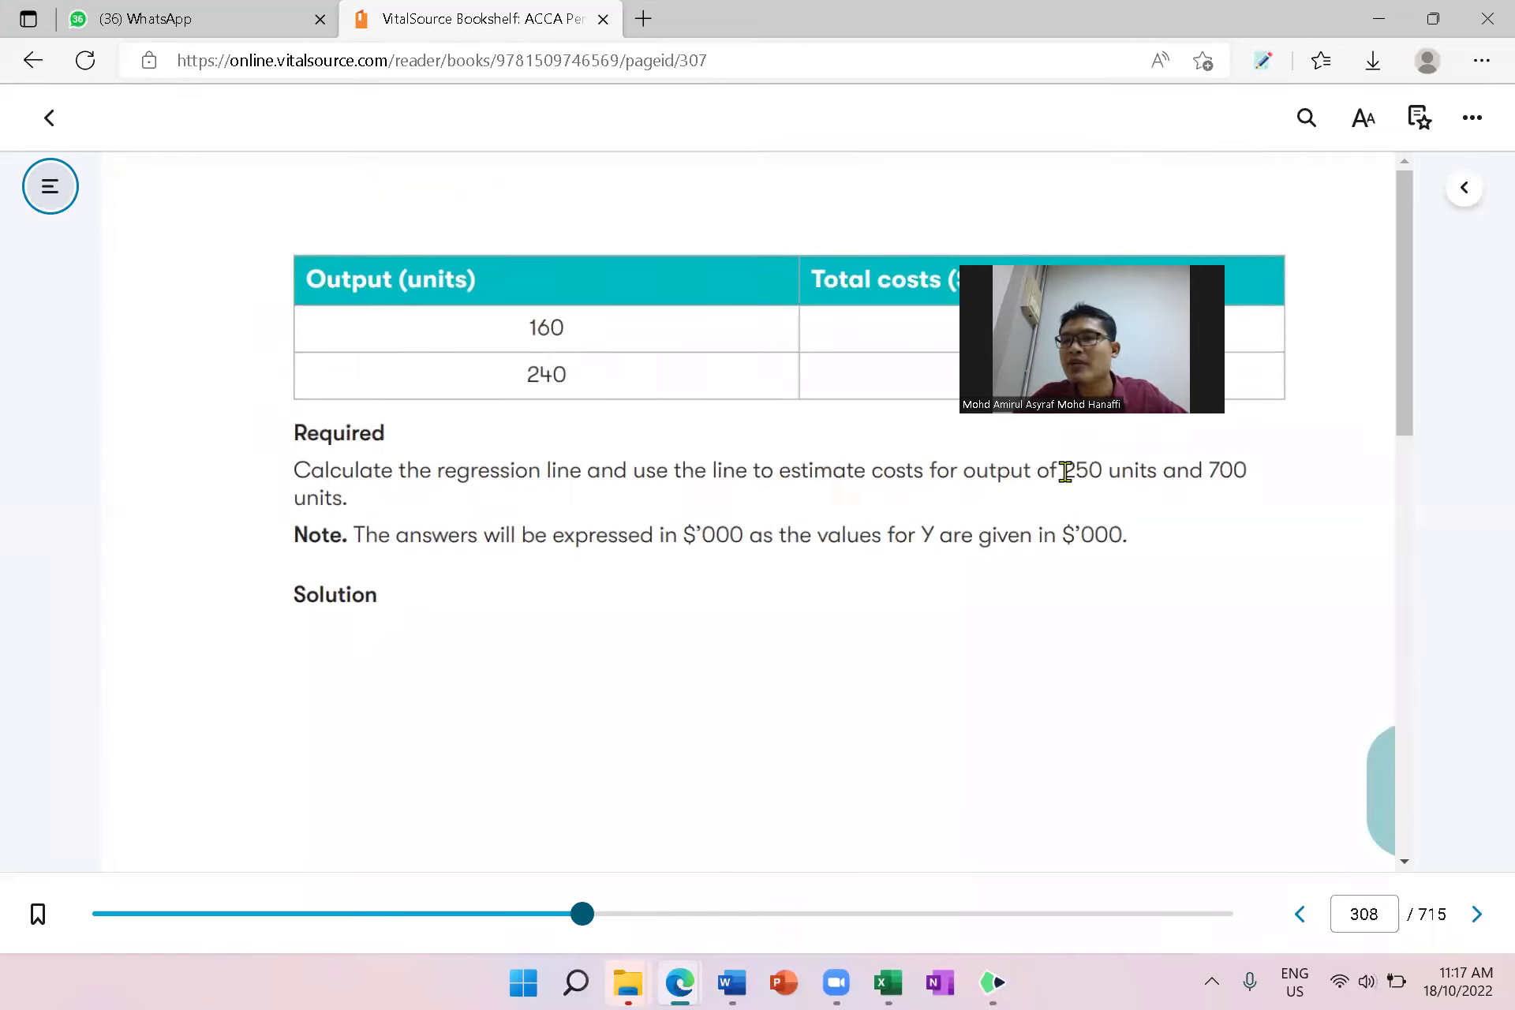
pyautogui.moveTo(1053, 471); pyautogui.dragTo(1106, 471)
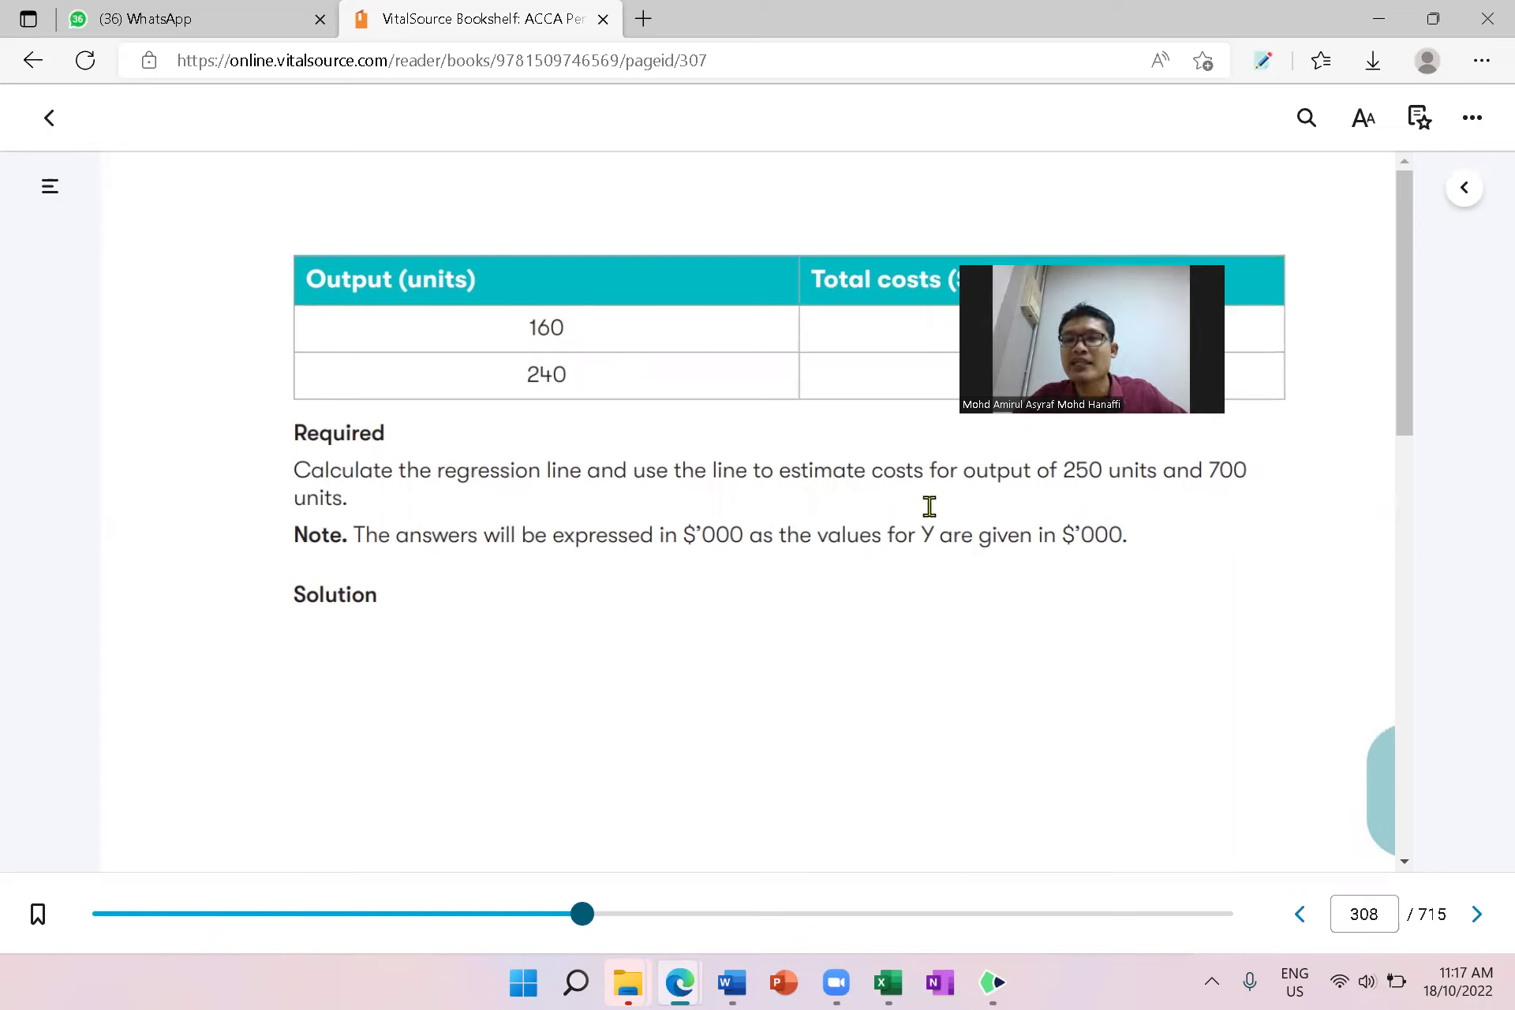
pyautogui.moveTo(1061, 469); pyautogui.dragTo(1158, 469)
pyautogui.click(588, 540)
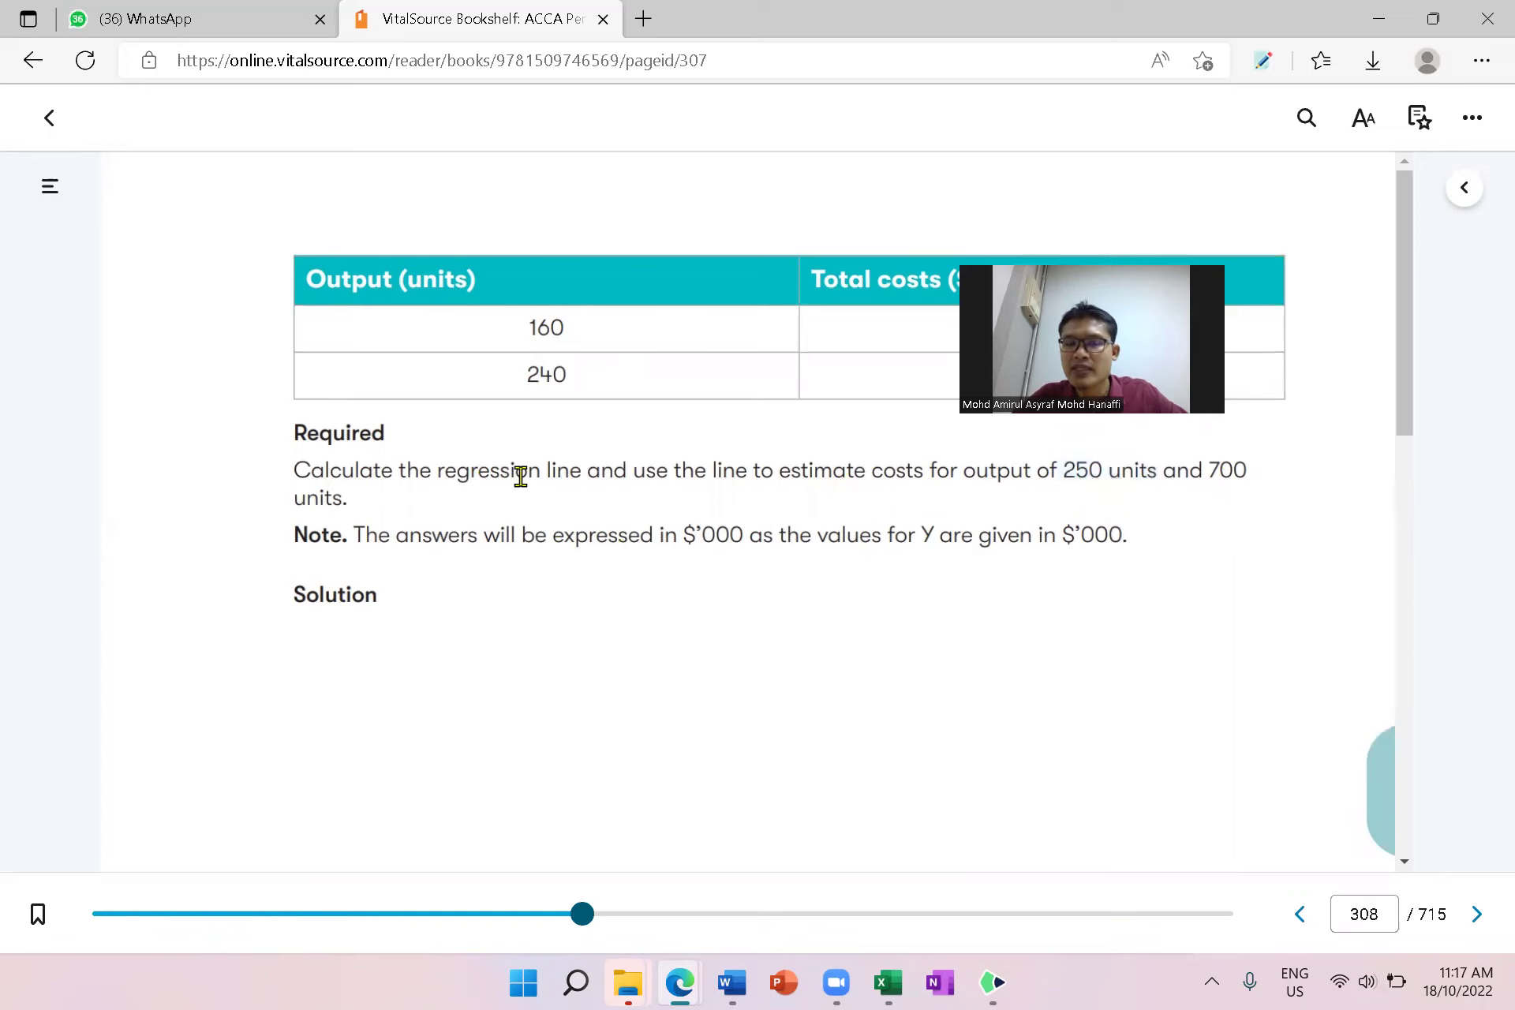
pyautogui.doubleClick(699, 534)
pyautogui.moveTo(1063, 471); pyautogui.dragTo(1247, 472)
pyautogui.click(656, 537)
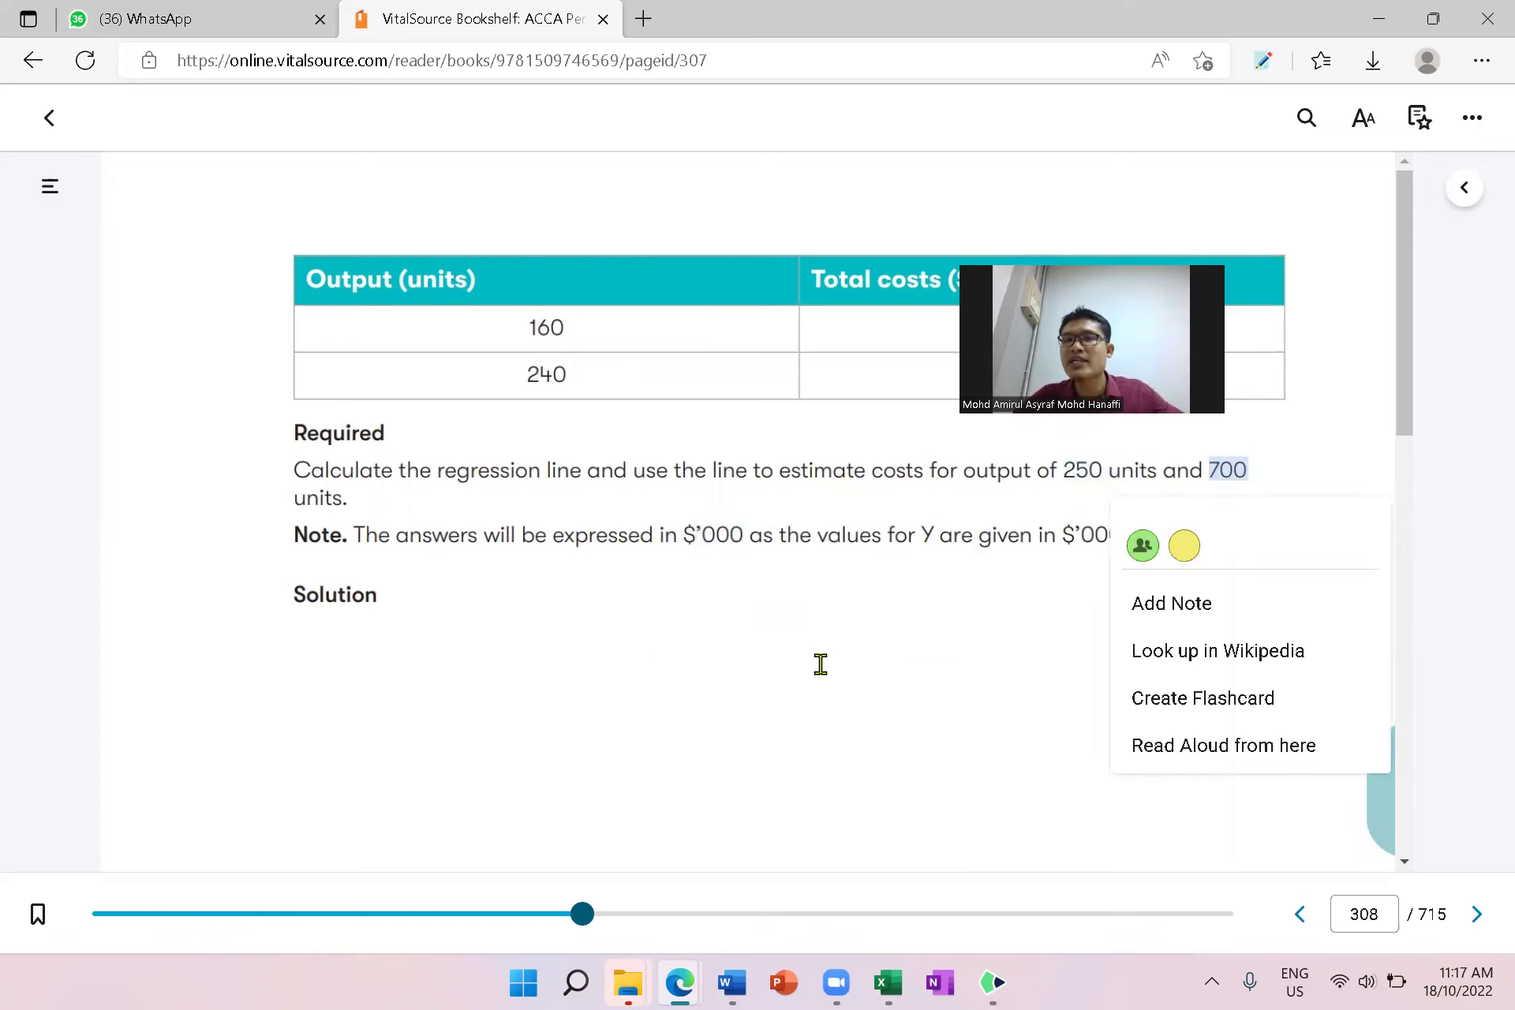
pyautogui.click(678, 665)
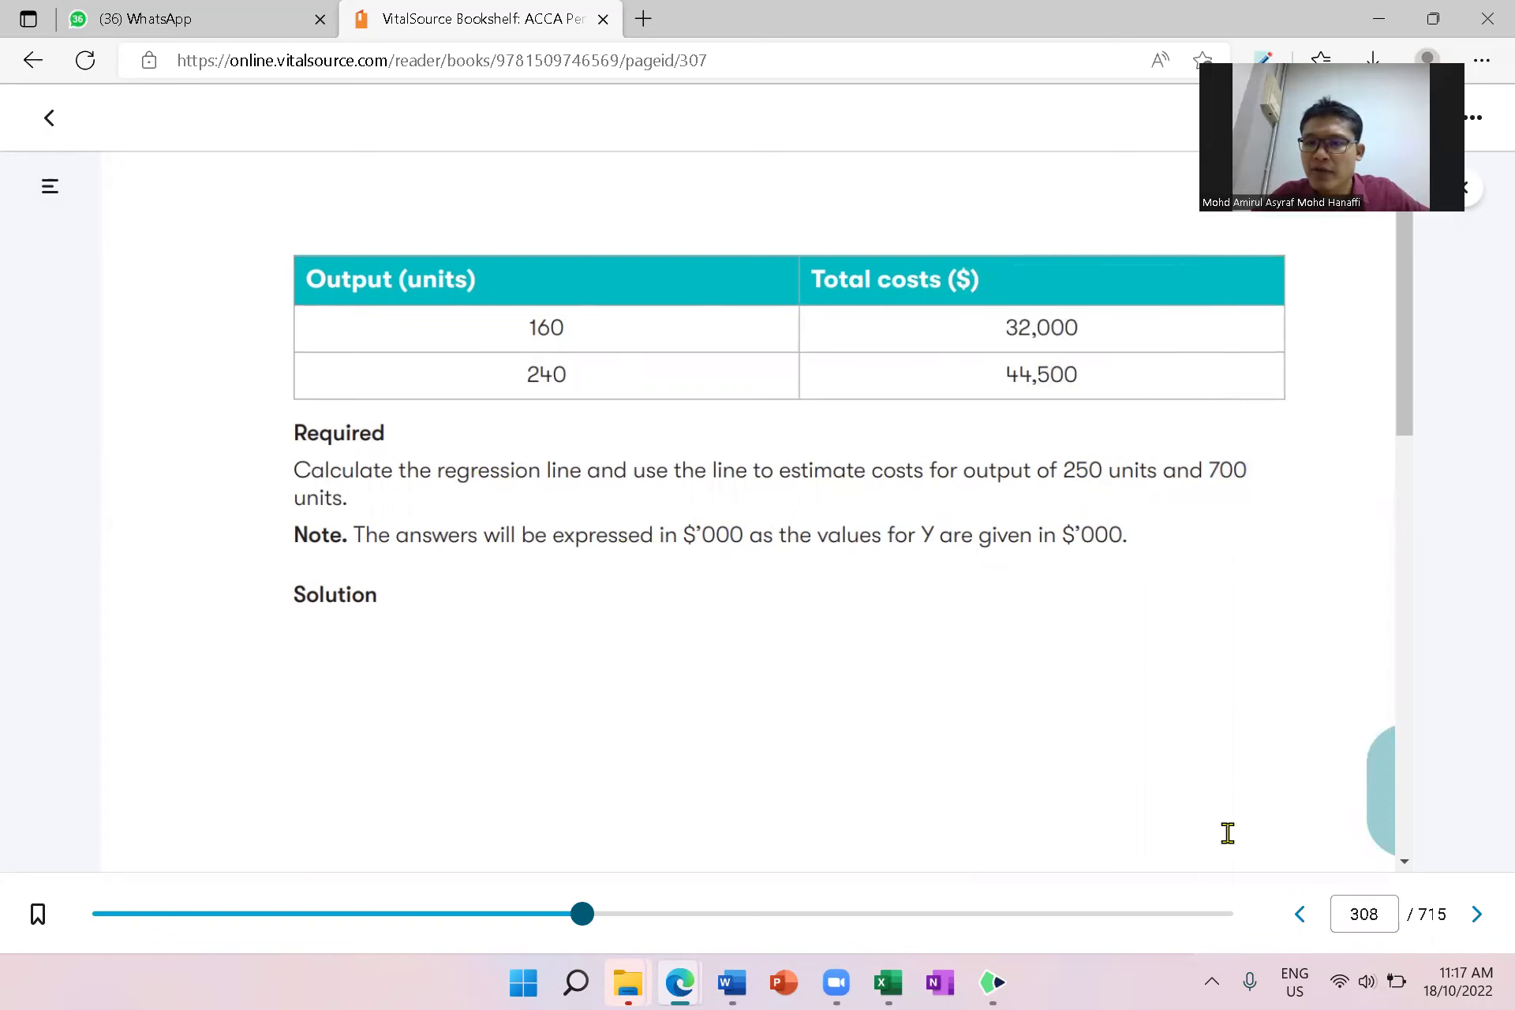
pyautogui.click(1295, 914)
pyautogui.scroll(-3, 771, 641)
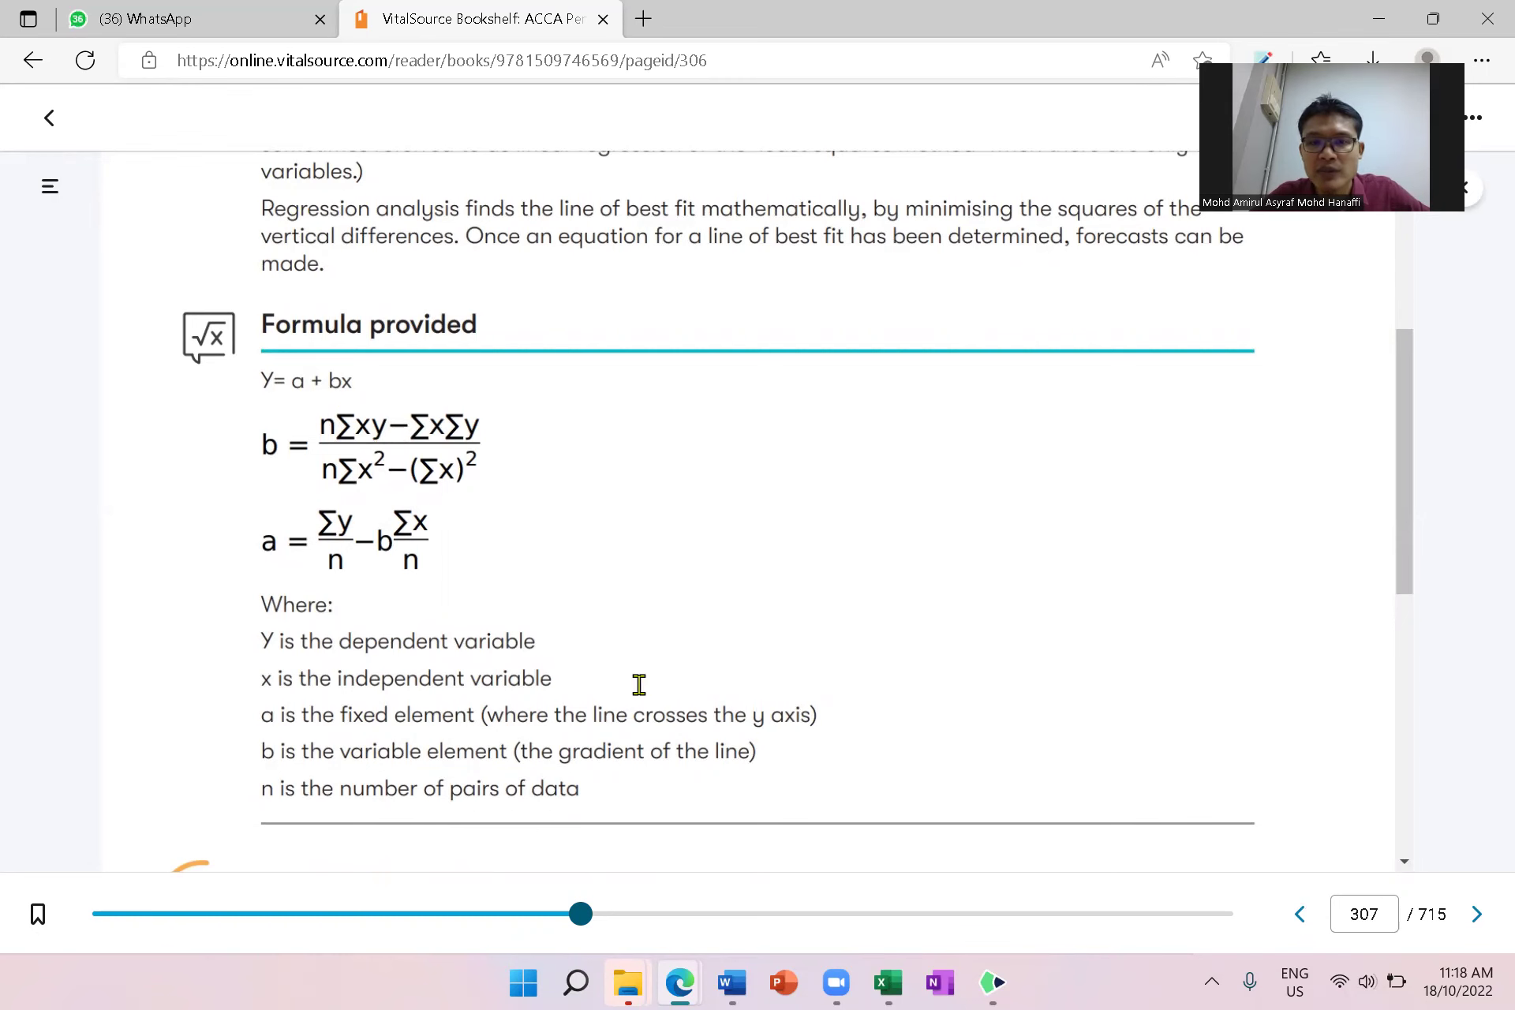
# - Switch to the Excel workbook and calculate the first xy product in E3 with the formula =C3*D3
pyautogui.click(887, 982)
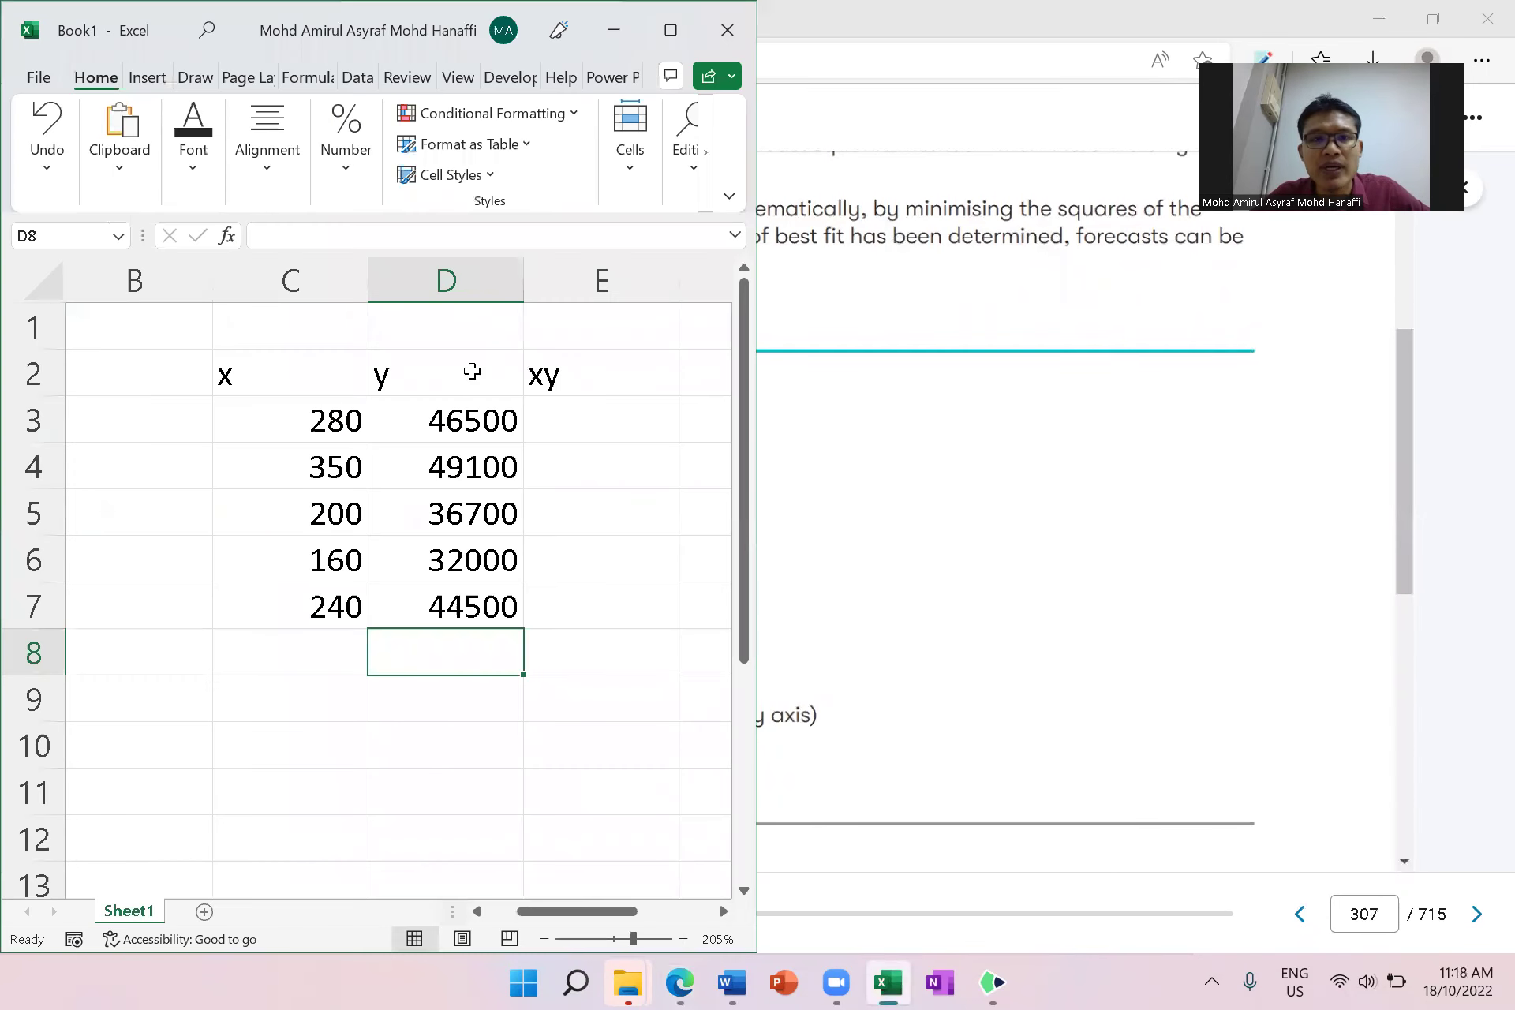
pyautogui.click(584, 426)
pyautogui.write('=')
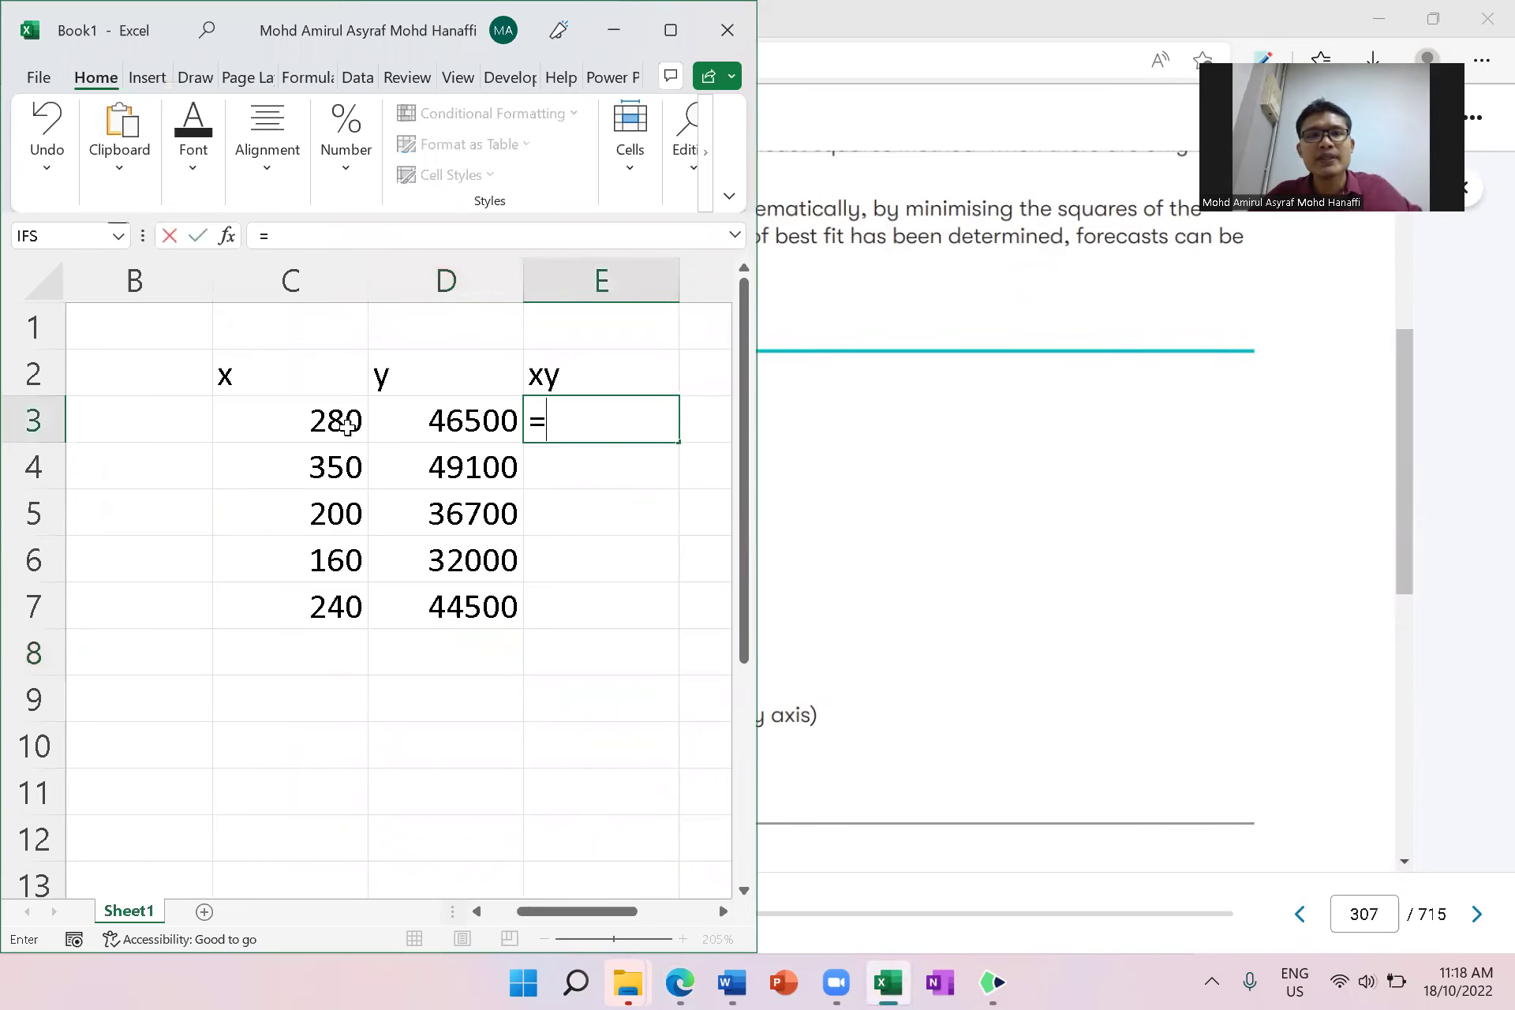
pyautogui.click(333, 422)
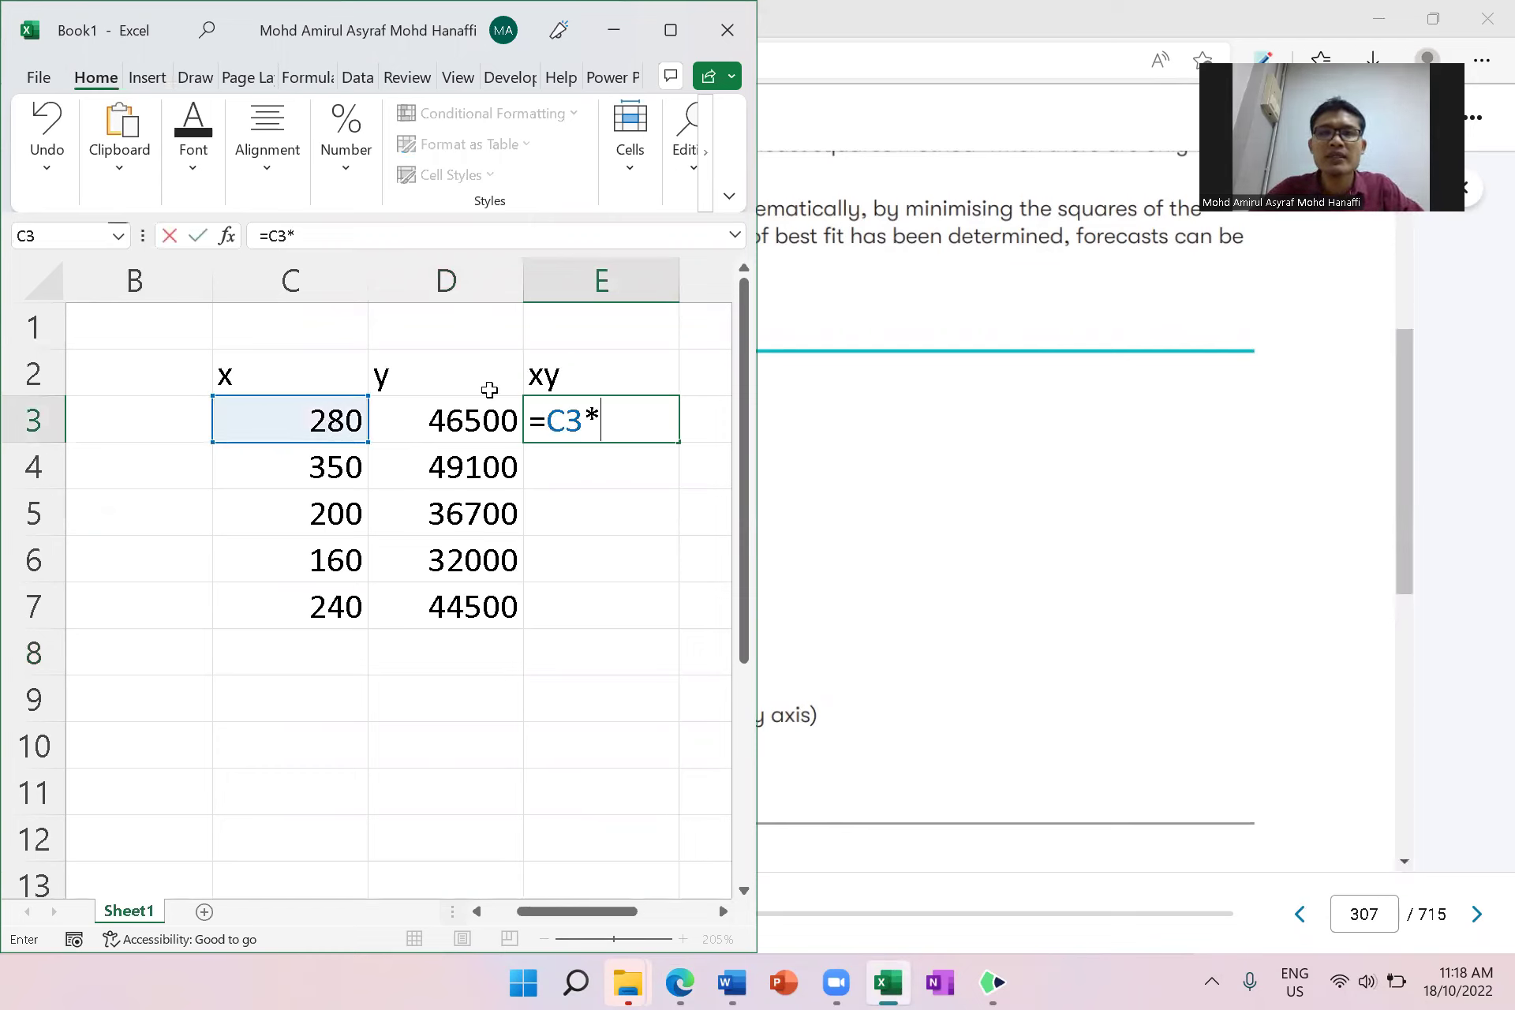
pyautogui.click(466, 431)
pyautogui.press('Return')
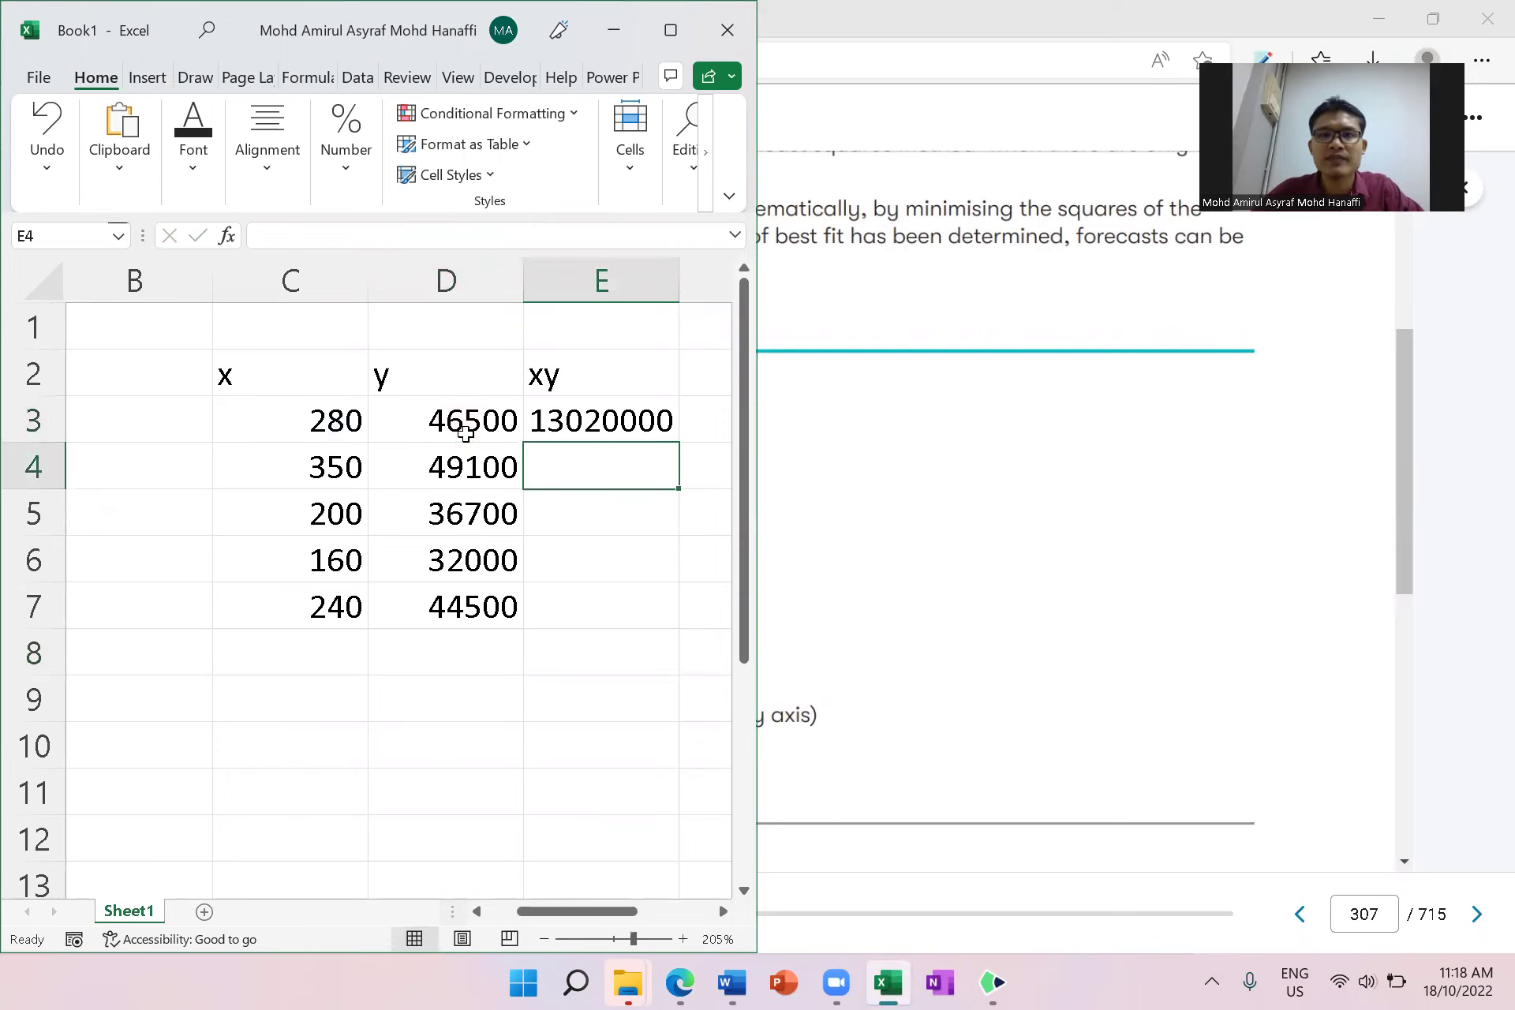
pyautogui.click(600, 422)
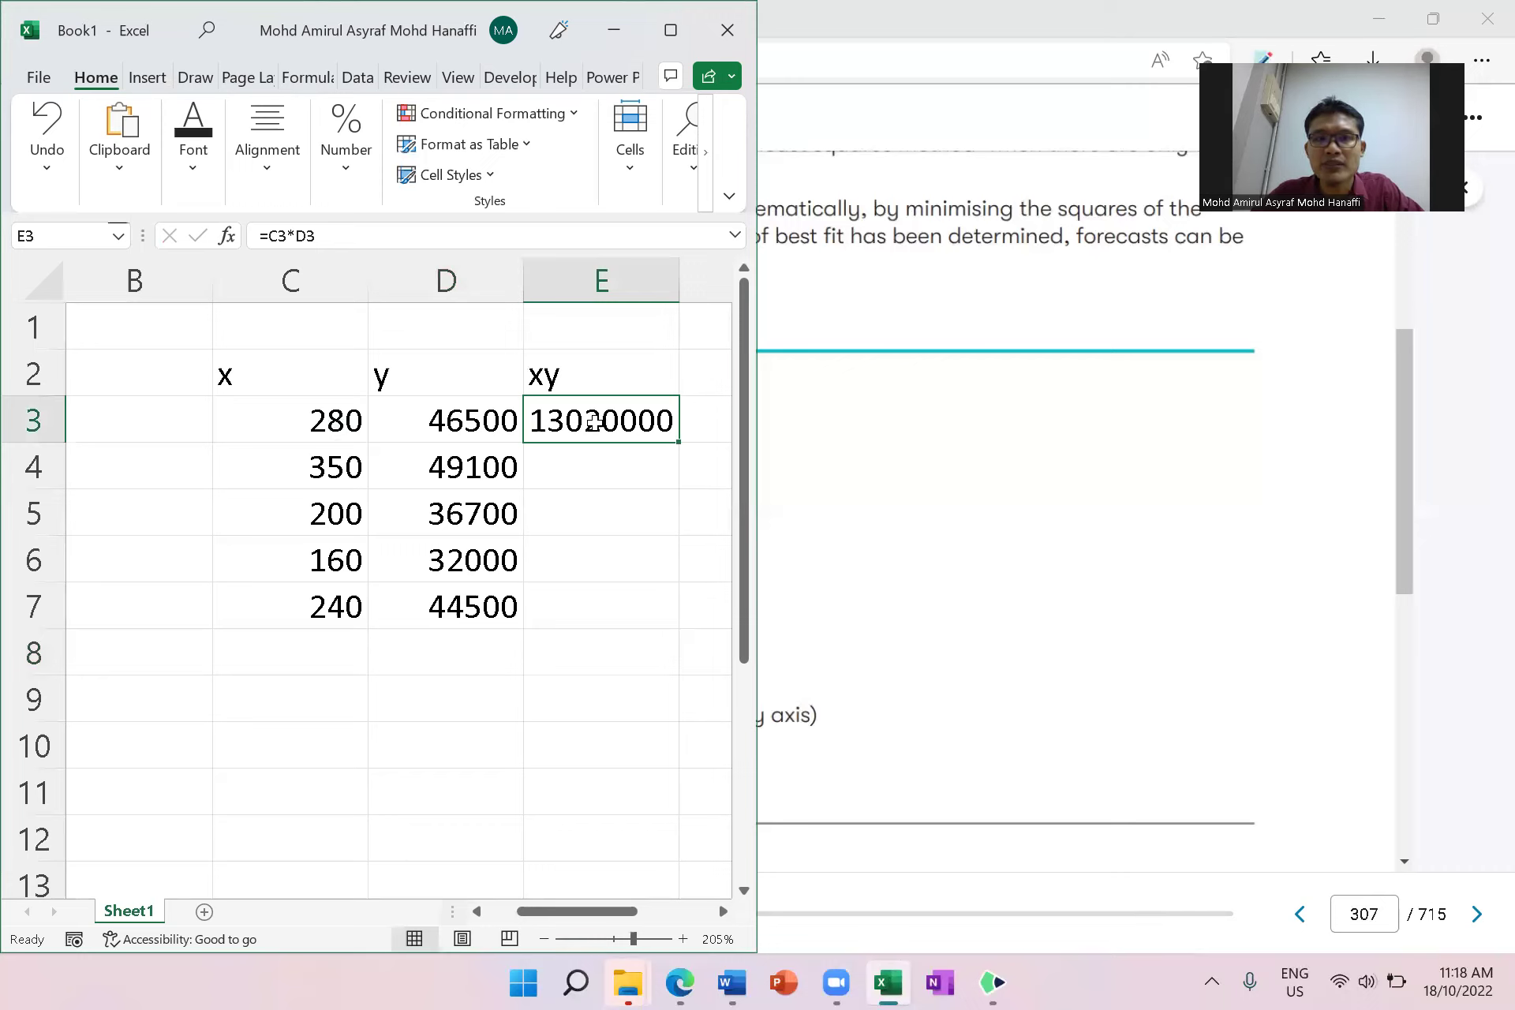
# - Fill the xy product formula from E3 down to E7 and check the copied formula in E4
pyautogui.moveTo(673, 459); pyautogui.dragTo(655, 624)
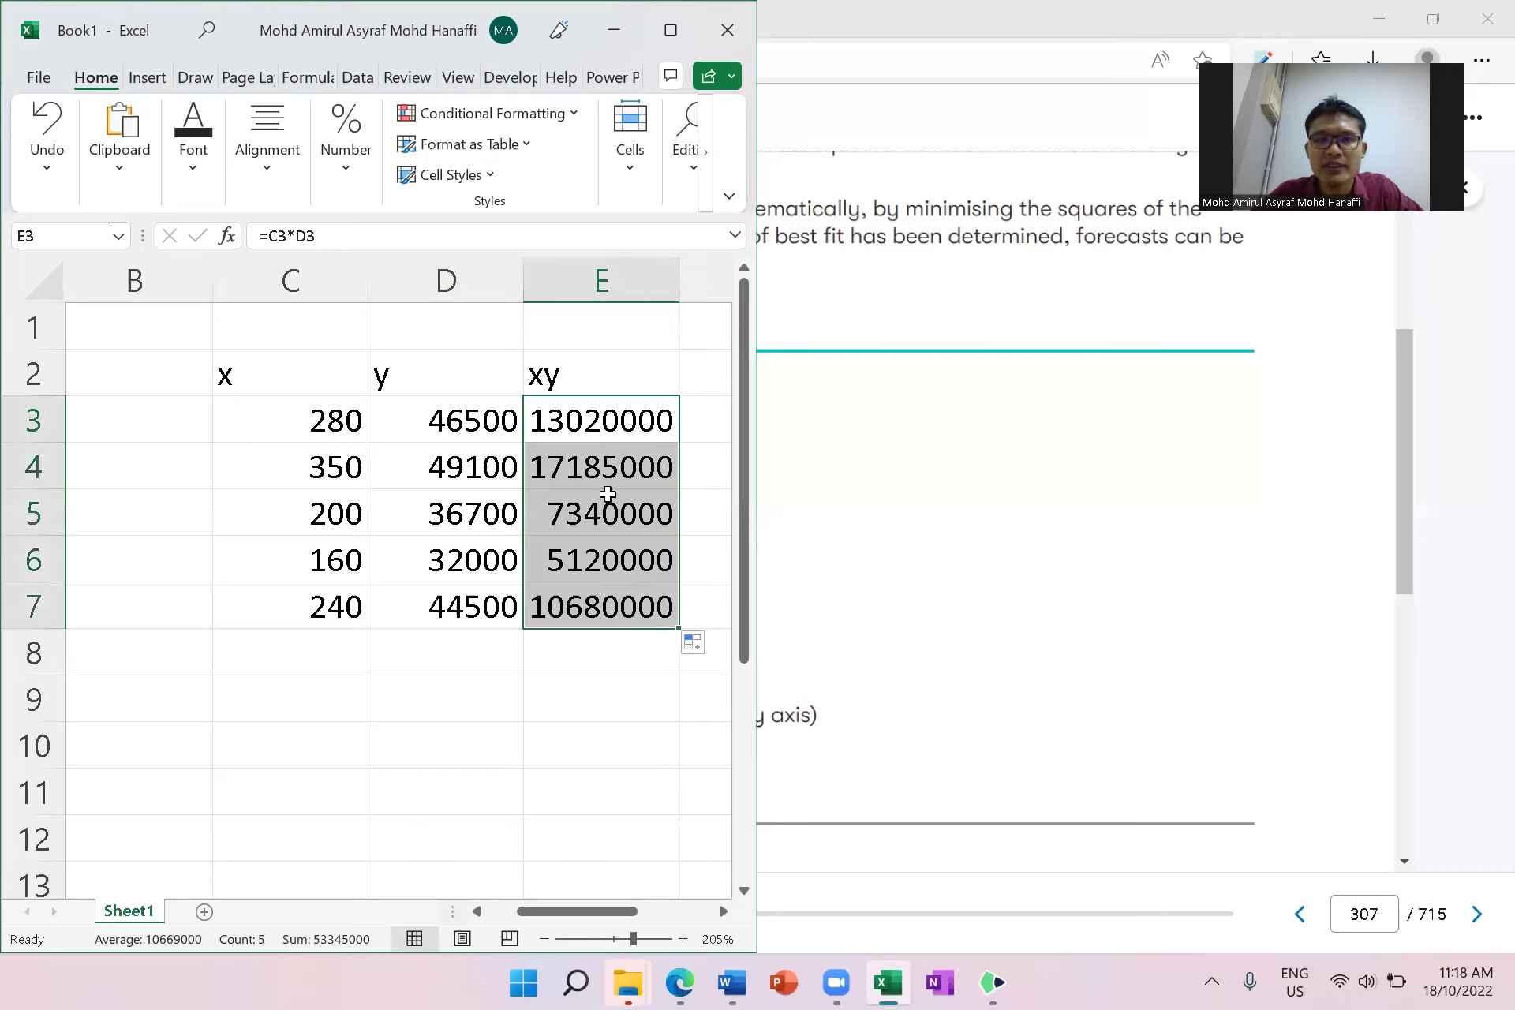
pyautogui.doubleClick(597, 467)
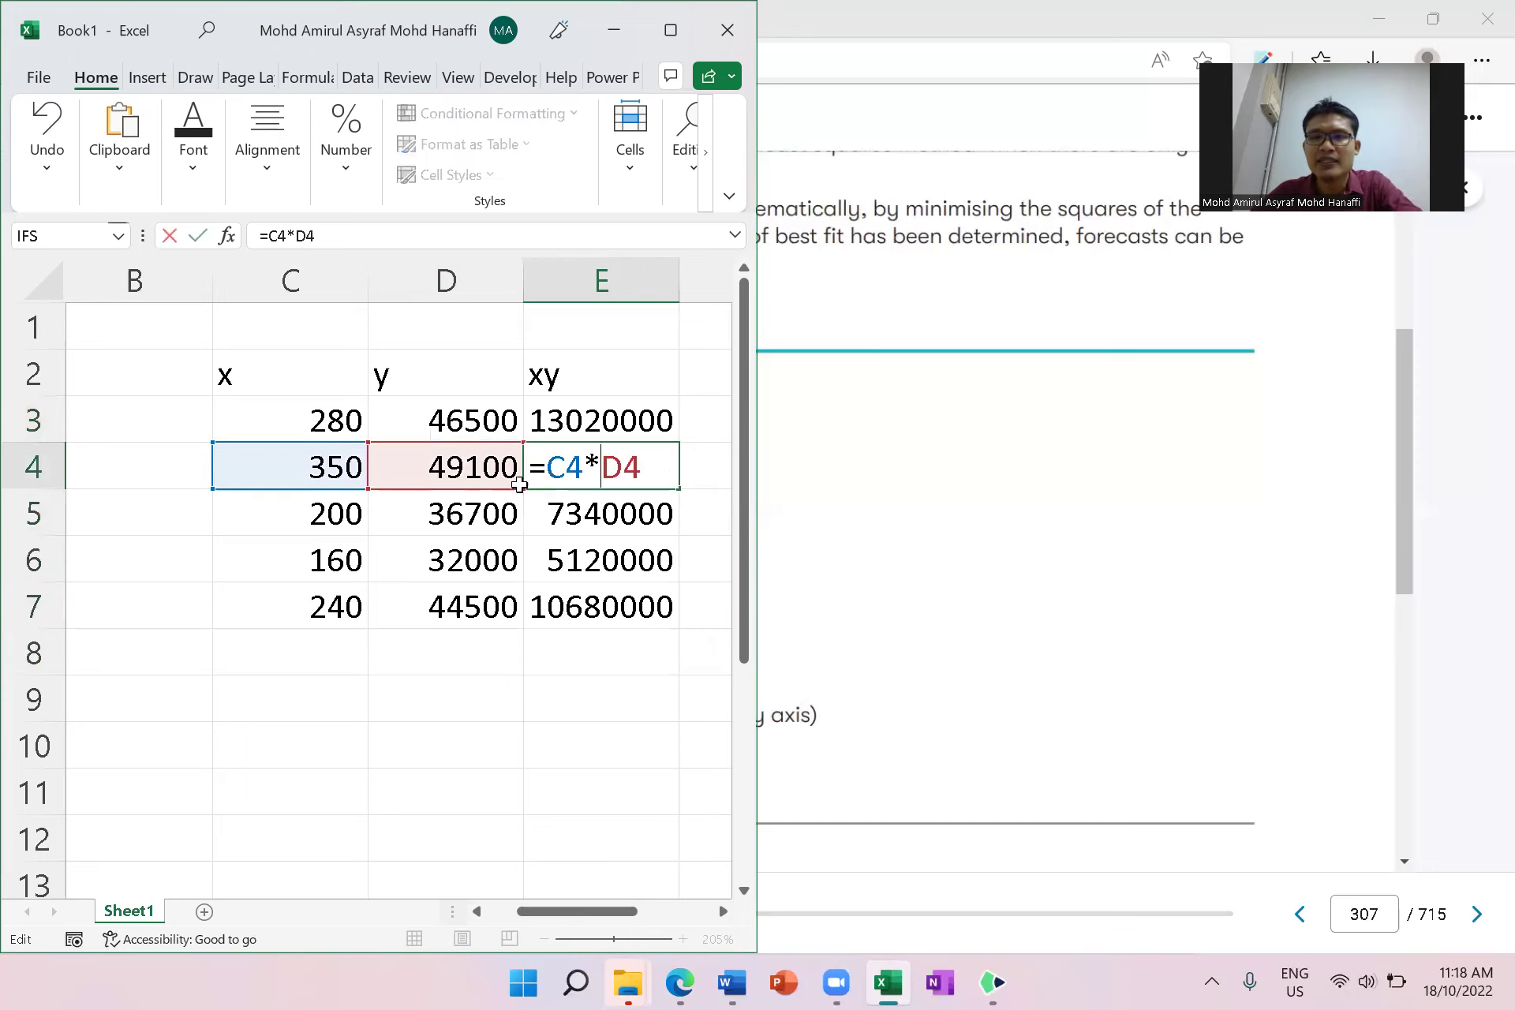
pyautogui.press('Return')
# - Enter the row label Sum of in B8
pyautogui.click(172, 655)
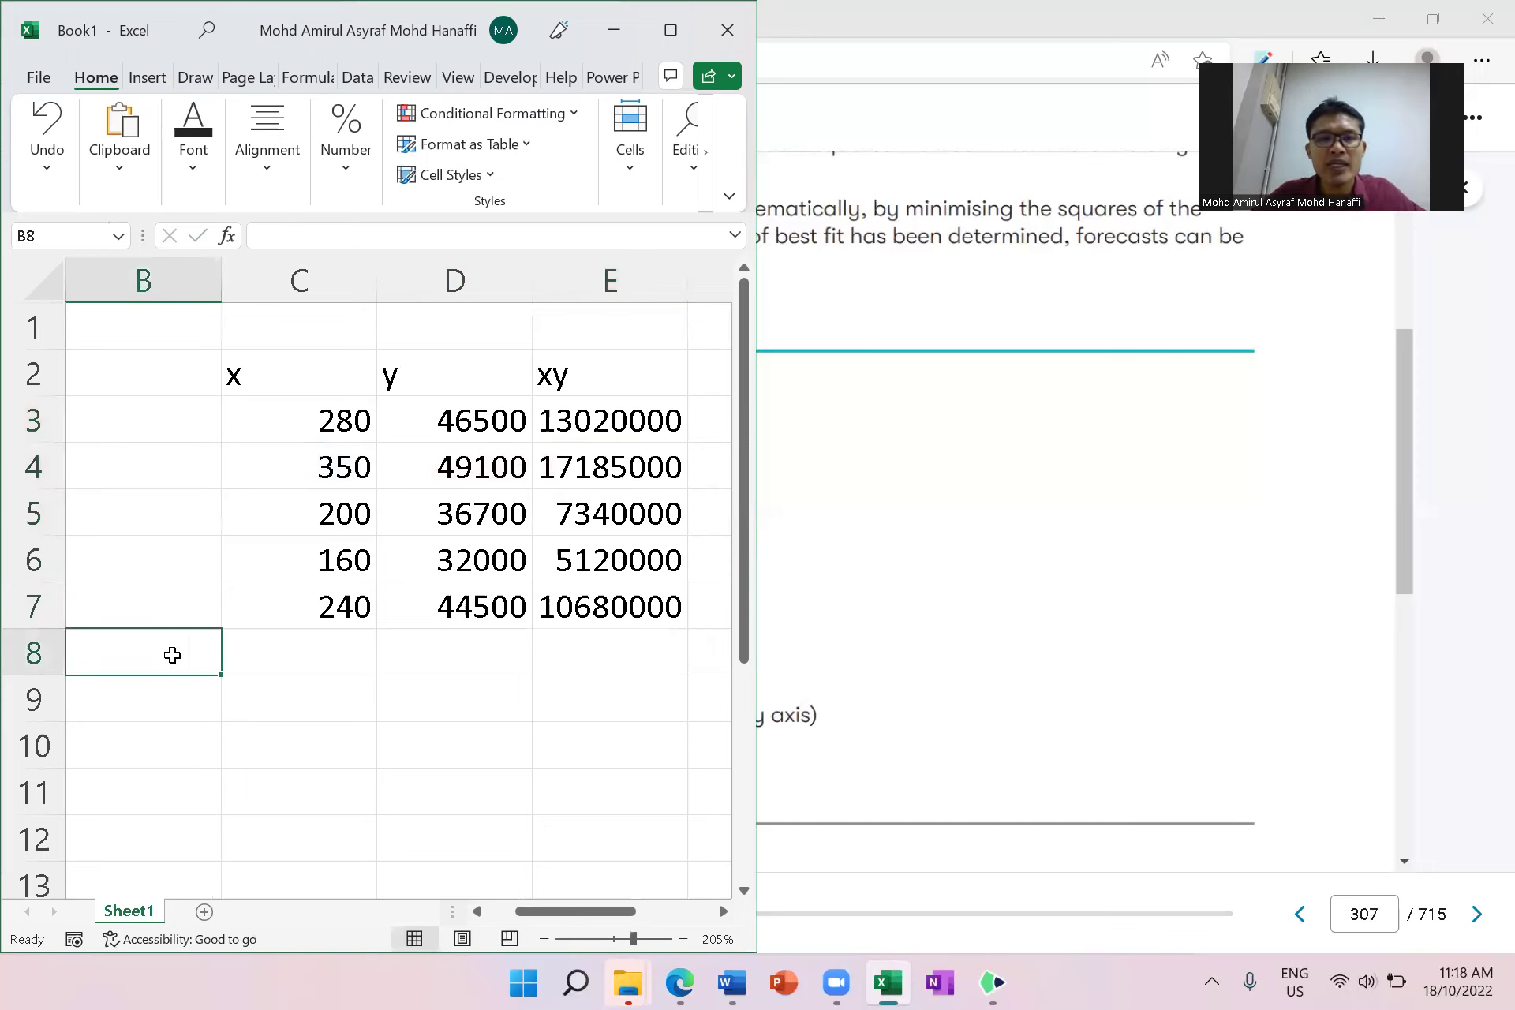
pyautogui.write('Sum')
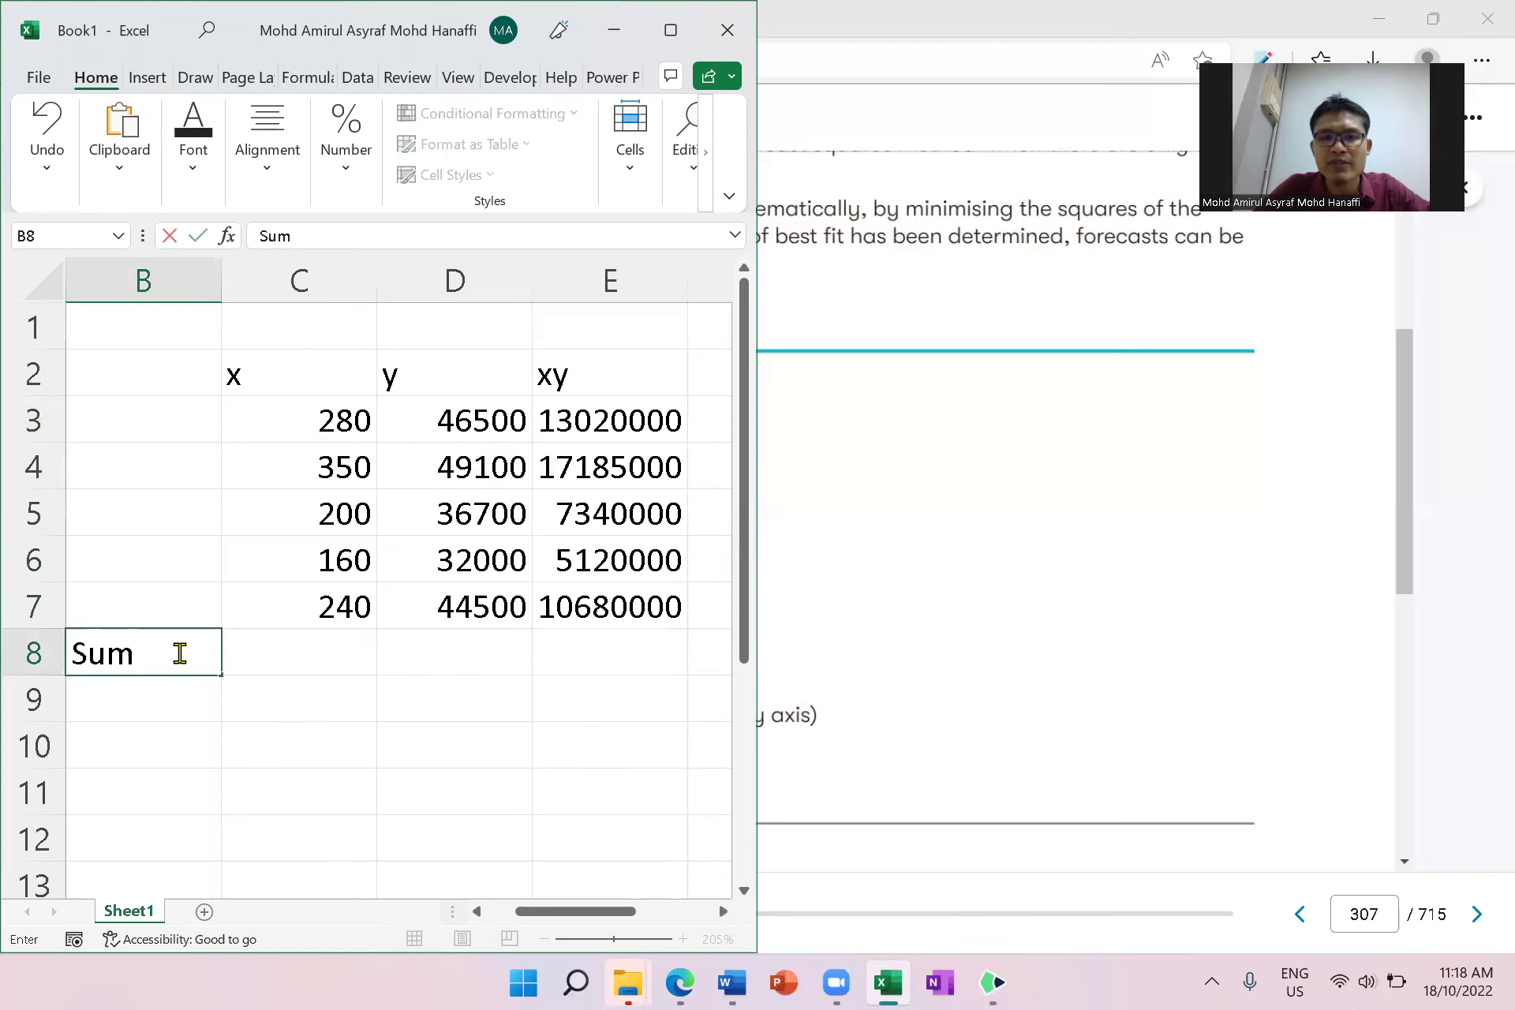
pyautogui.write(' of')
pyautogui.press('Return')
# - Switch to the e-book and draw a yellow sigma symbol beside the formula for b on page 307
pyautogui.hotkey('alt', 'Tab')
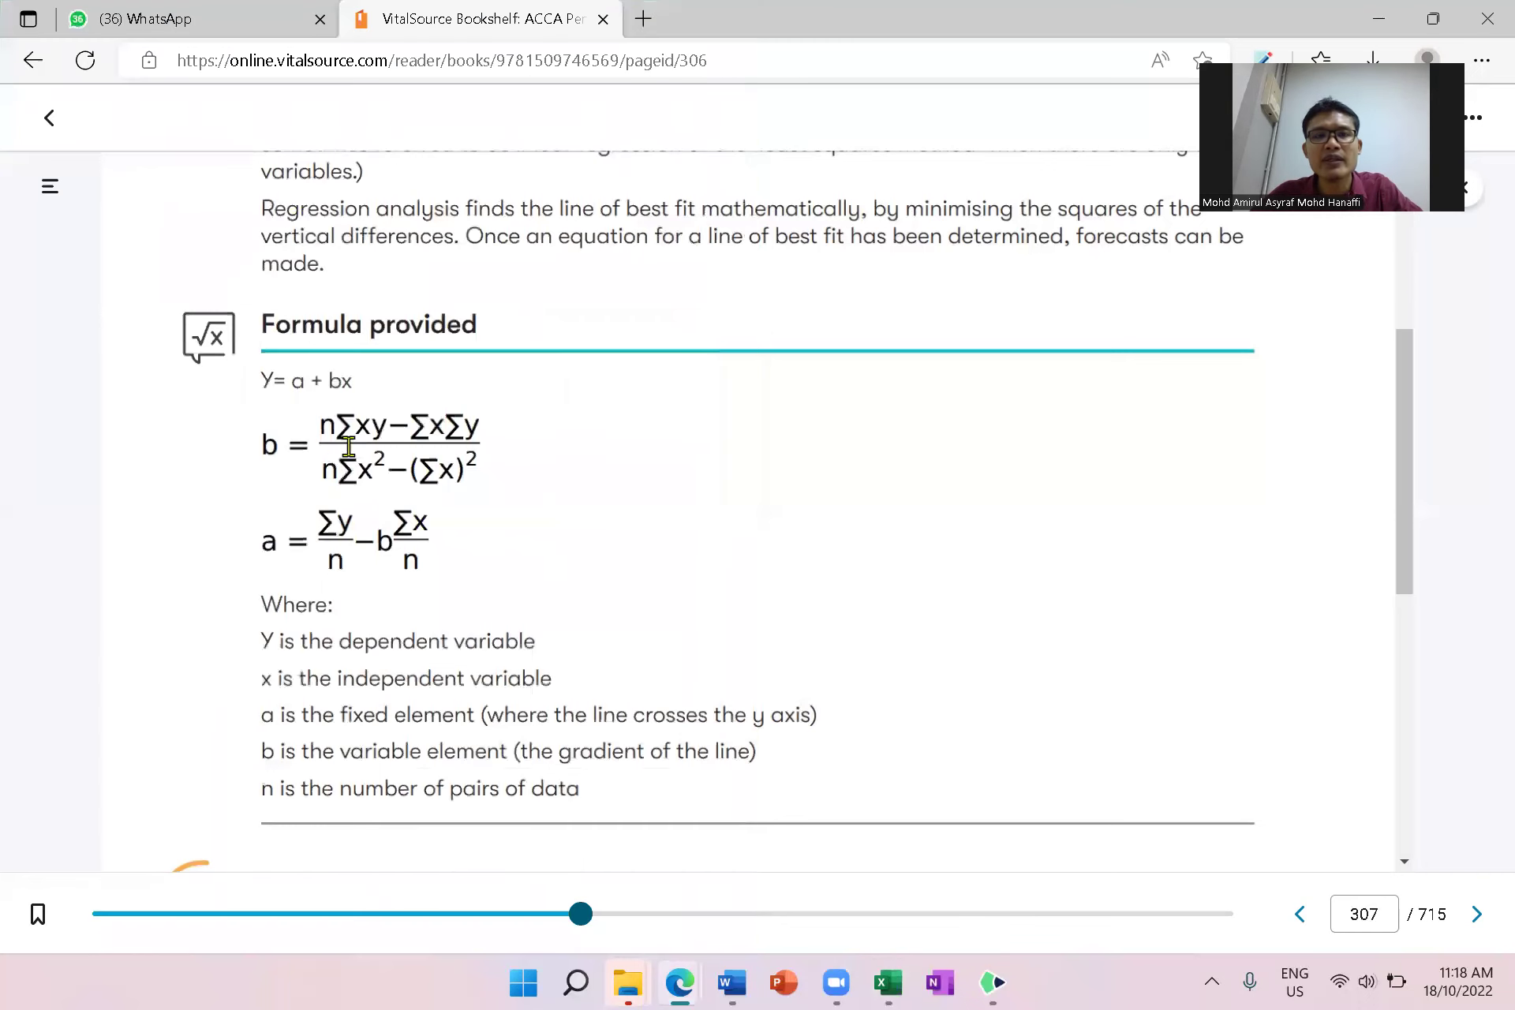
pyautogui.moveTo(578, 416); pyautogui.dragTo(596, 455)
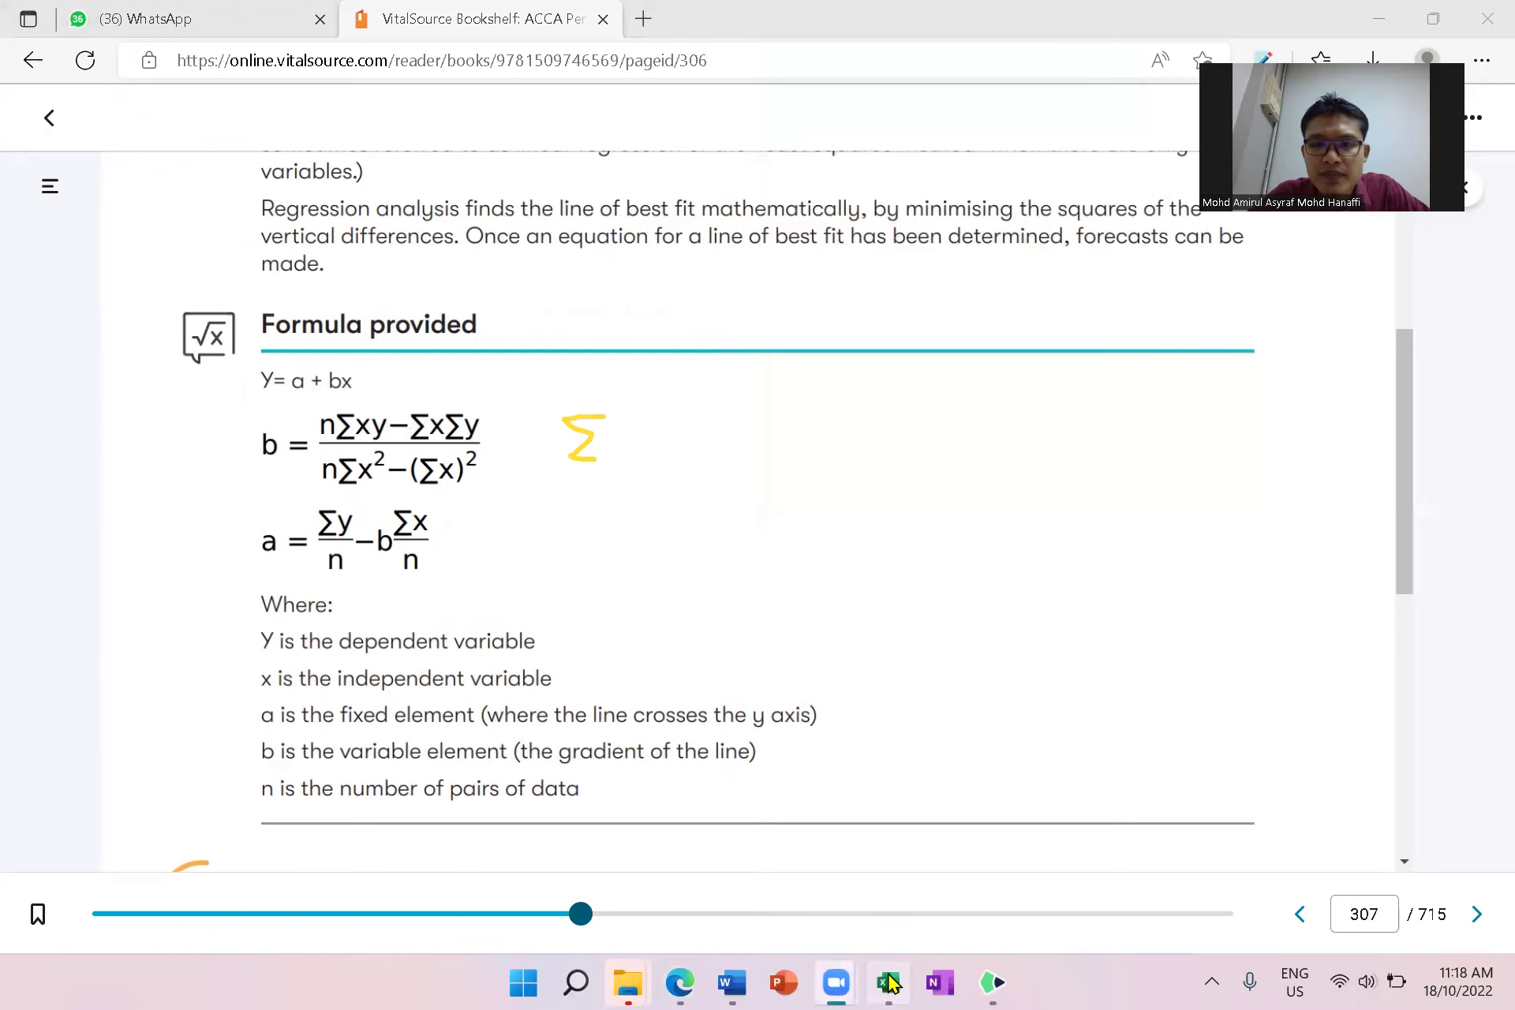
# - Switch to the Excel workbook, maximize its window and fill row 8 with yellow
pyautogui.click(888, 982)
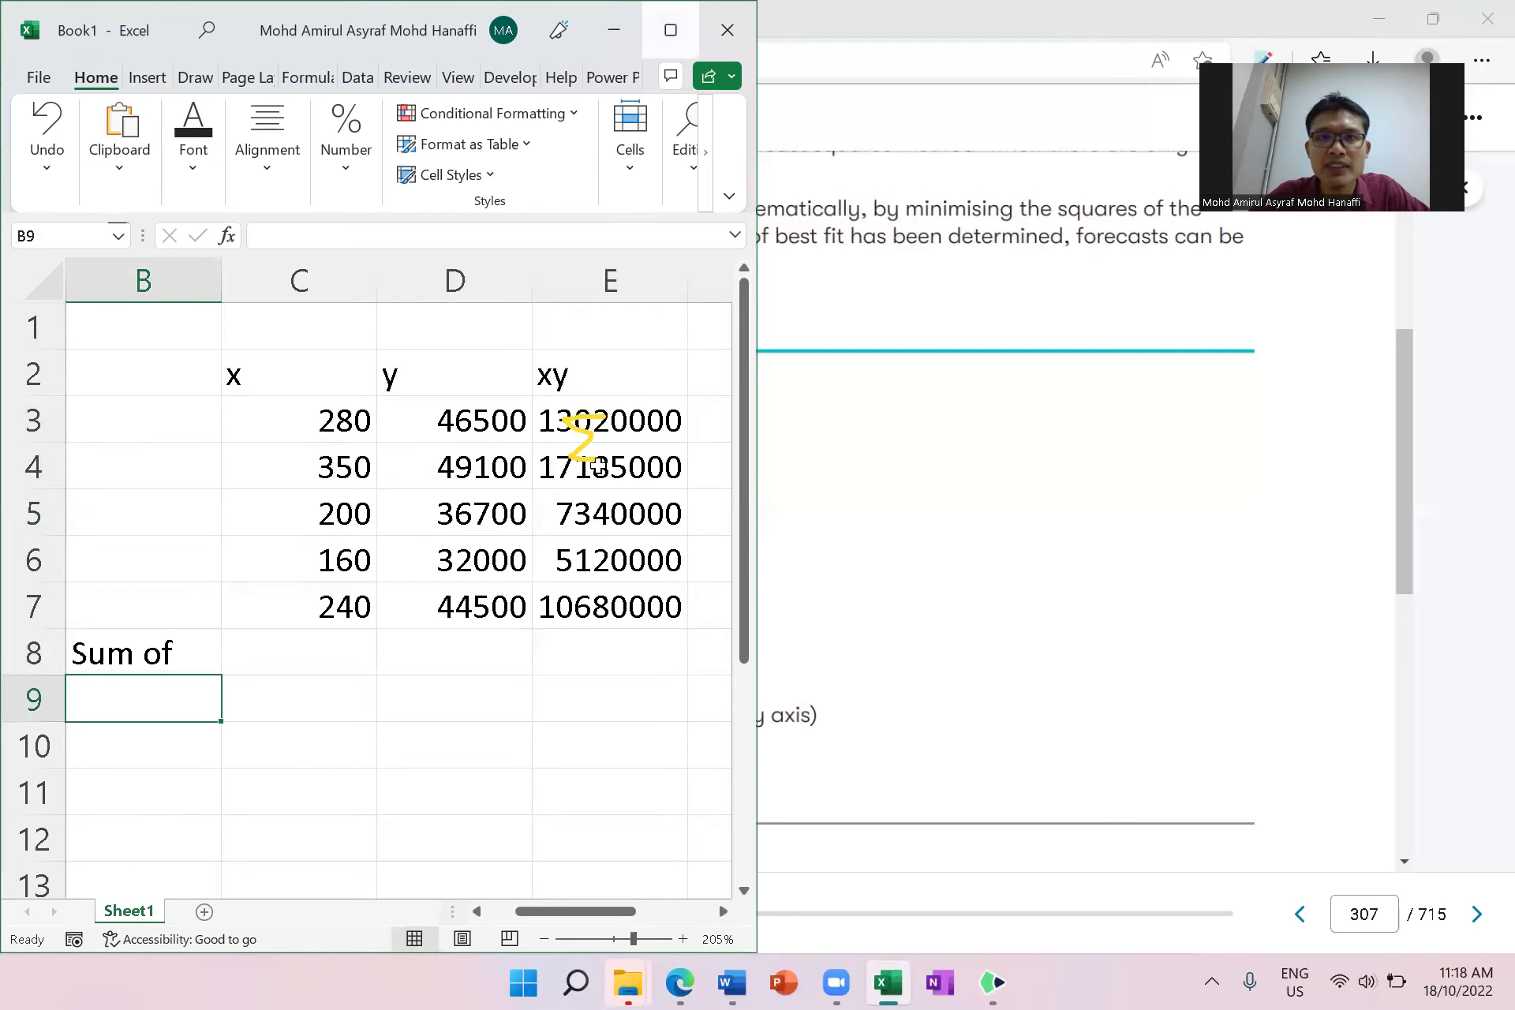
pyautogui.press('super+Up')
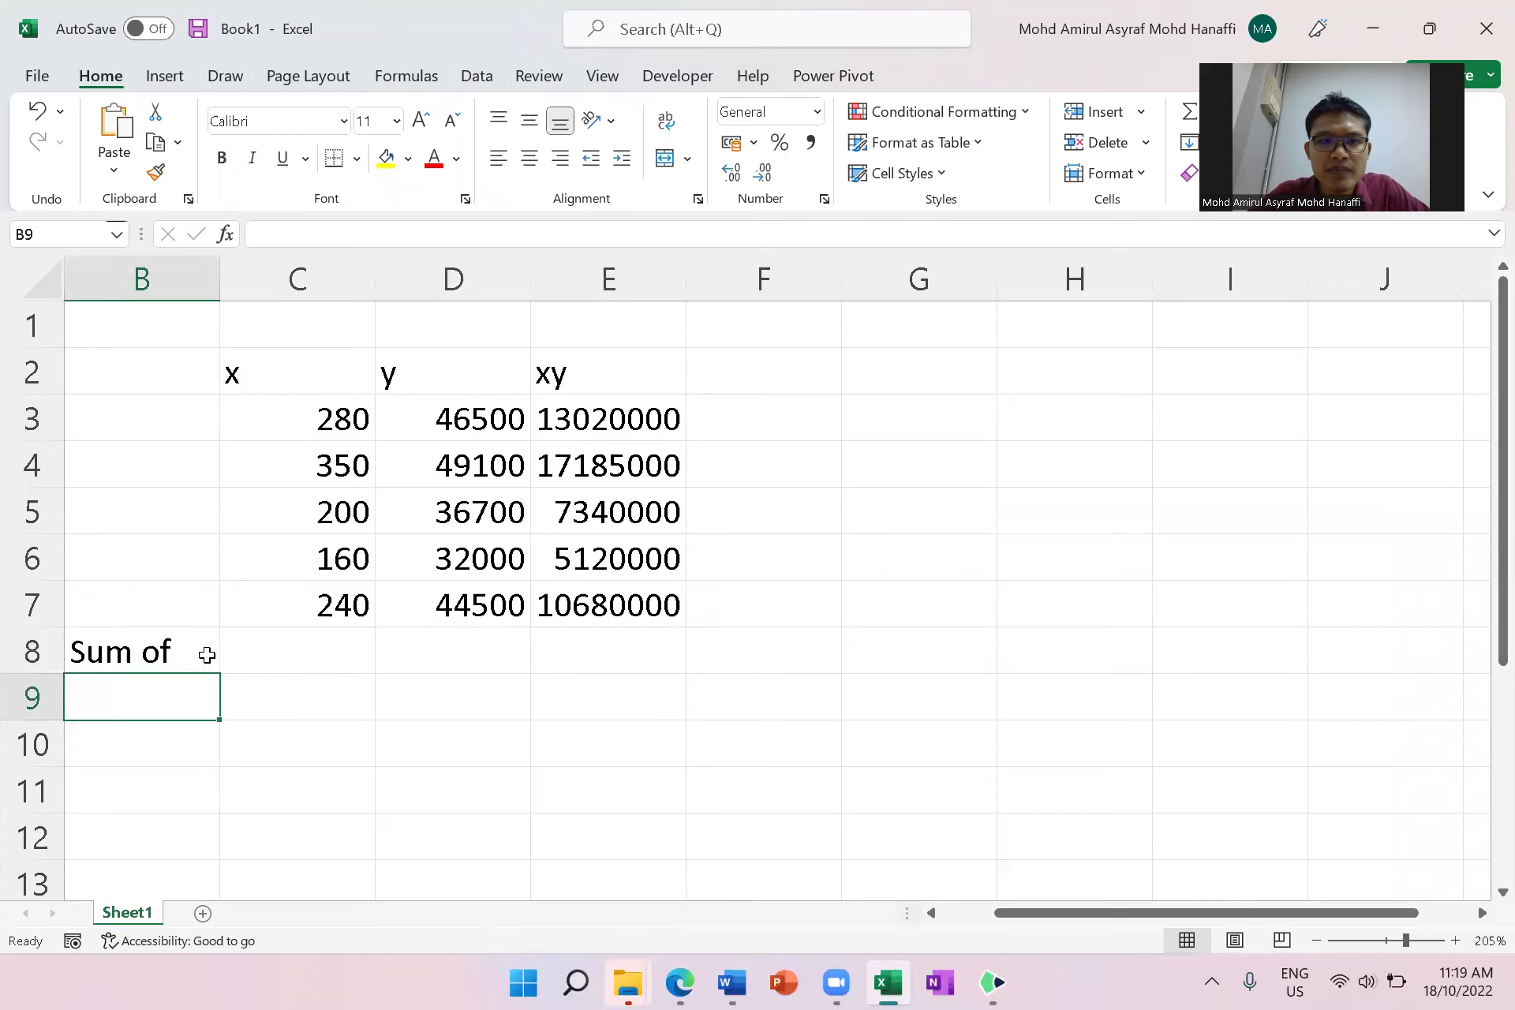
pyautogui.click(33, 651)
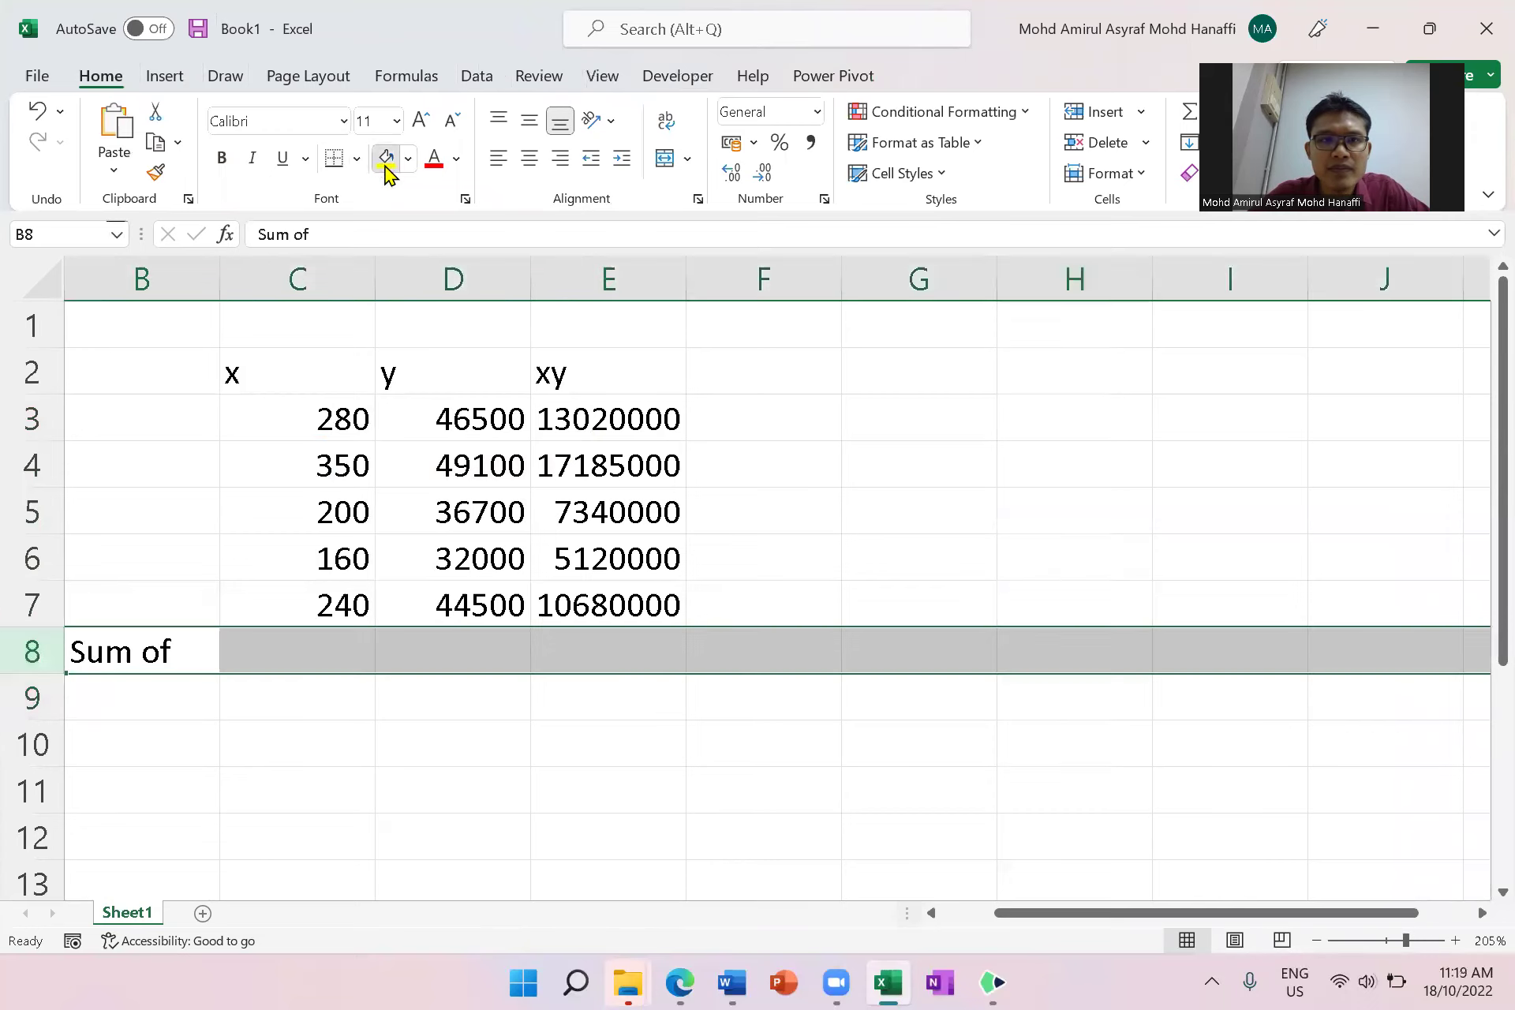
pyautogui.click(385, 161)
pyautogui.click(611, 654)
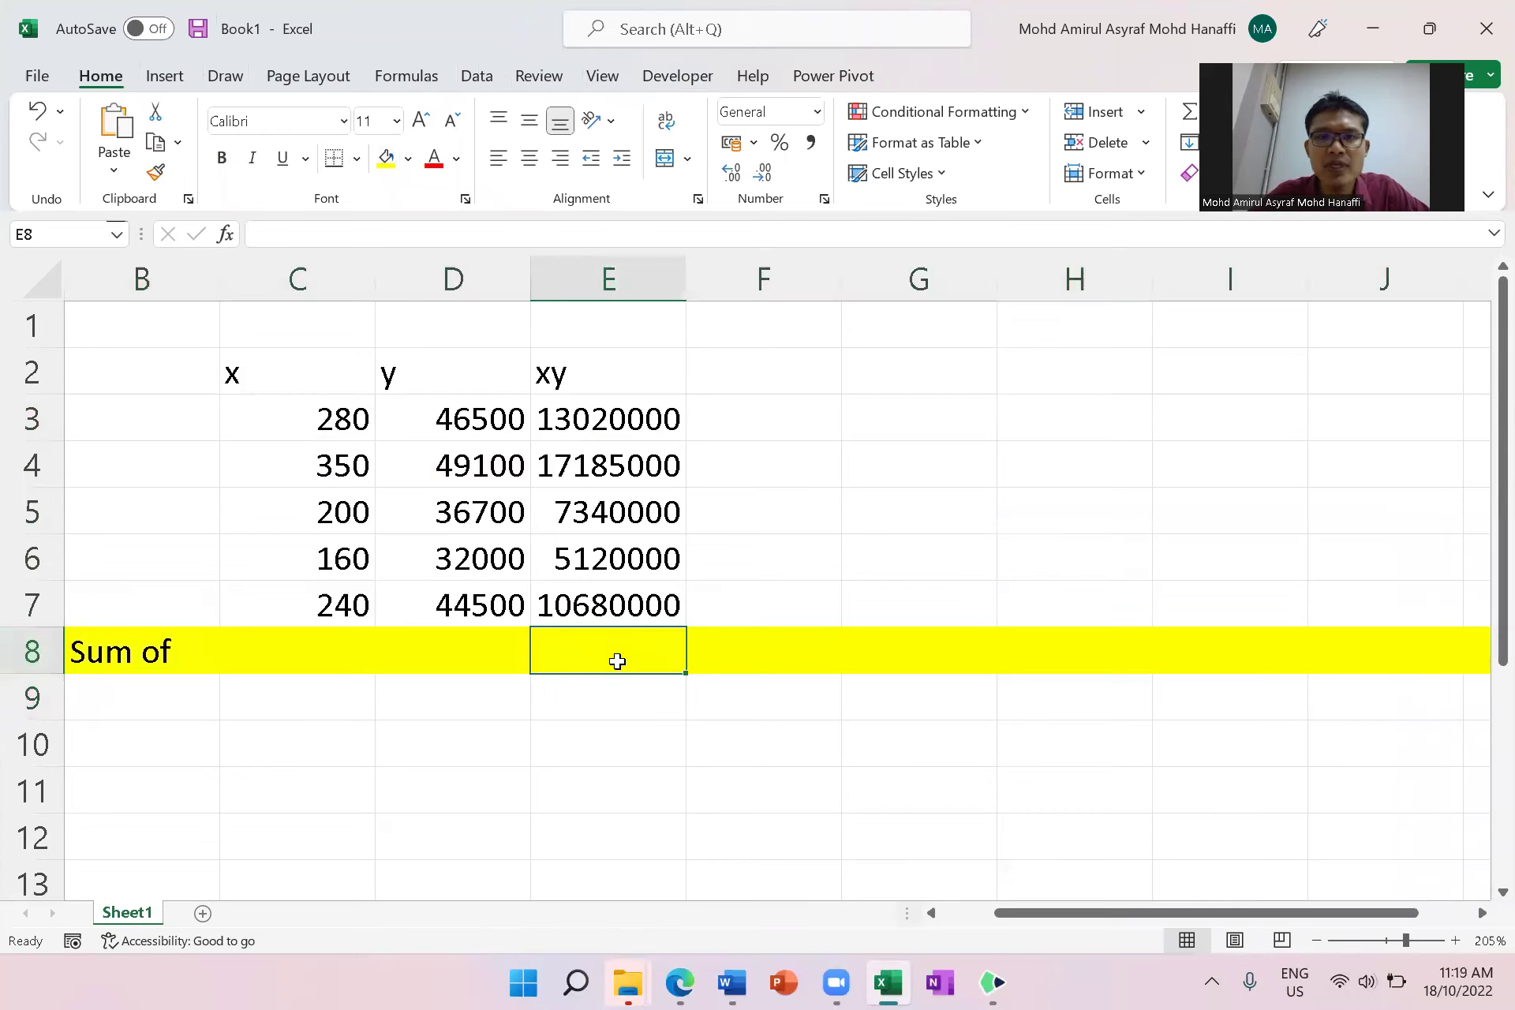
# - Total the xy products in E8 with a SUM formula over E3:E7
pyautogui.click(628, 422)
pyautogui.click(621, 467)
pyautogui.click(620, 511)
pyautogui.click(620, 557)
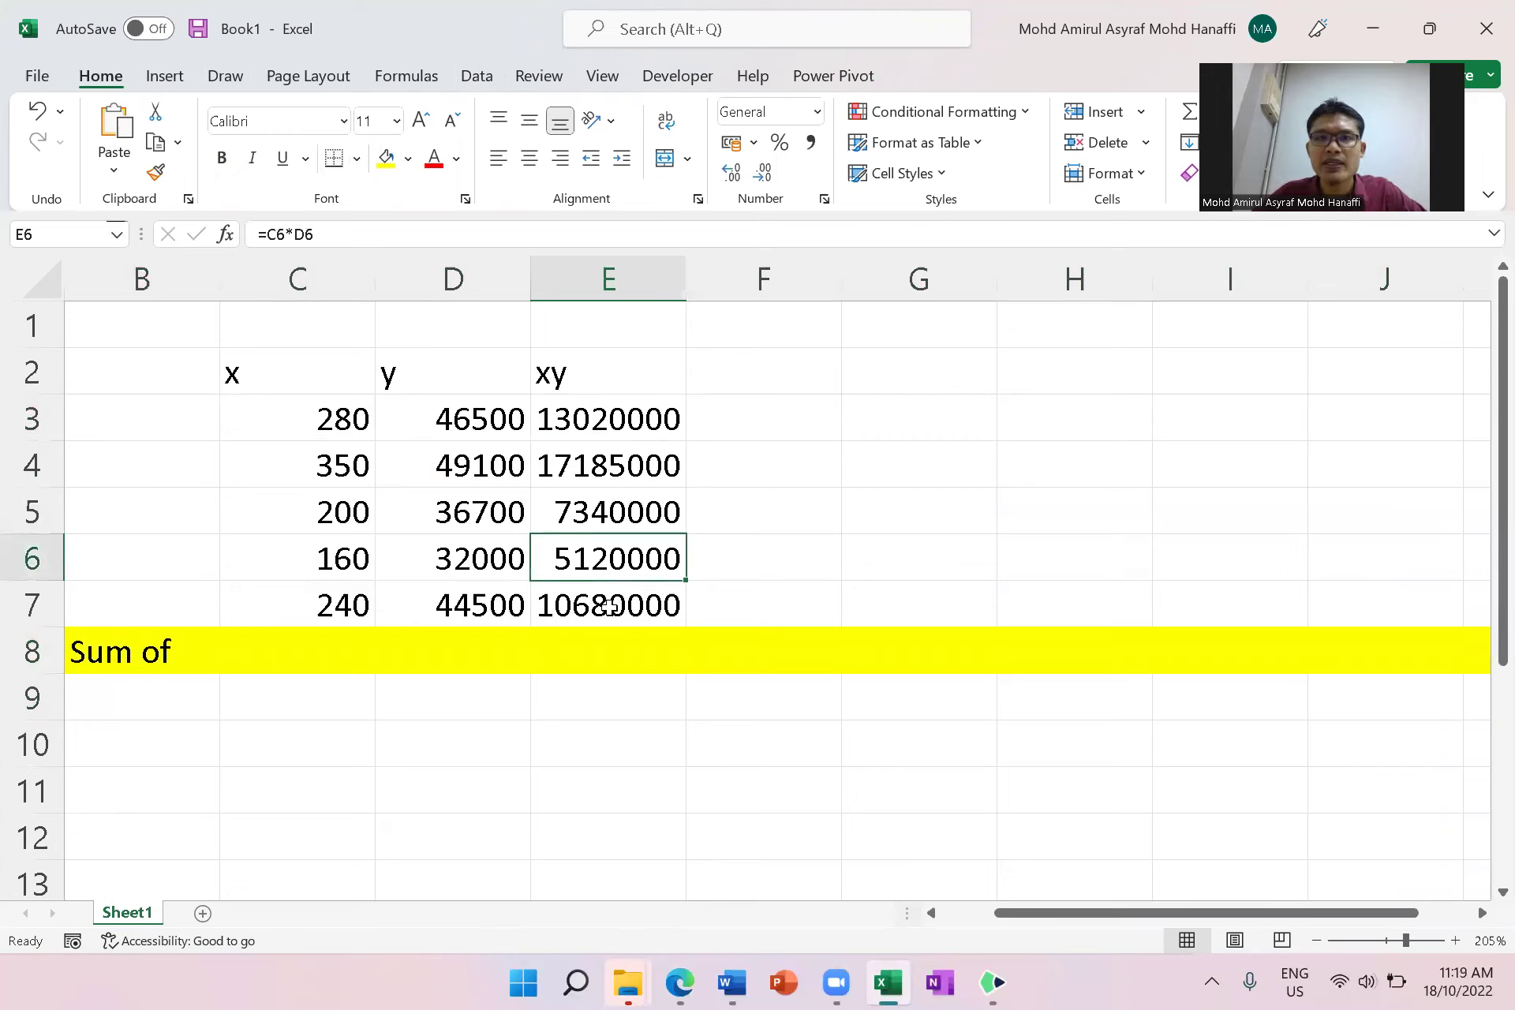
pyautogui.click(608, 606)
pyautogui.moveTo(606, 429); pyautogui.dragTo(607, 606)
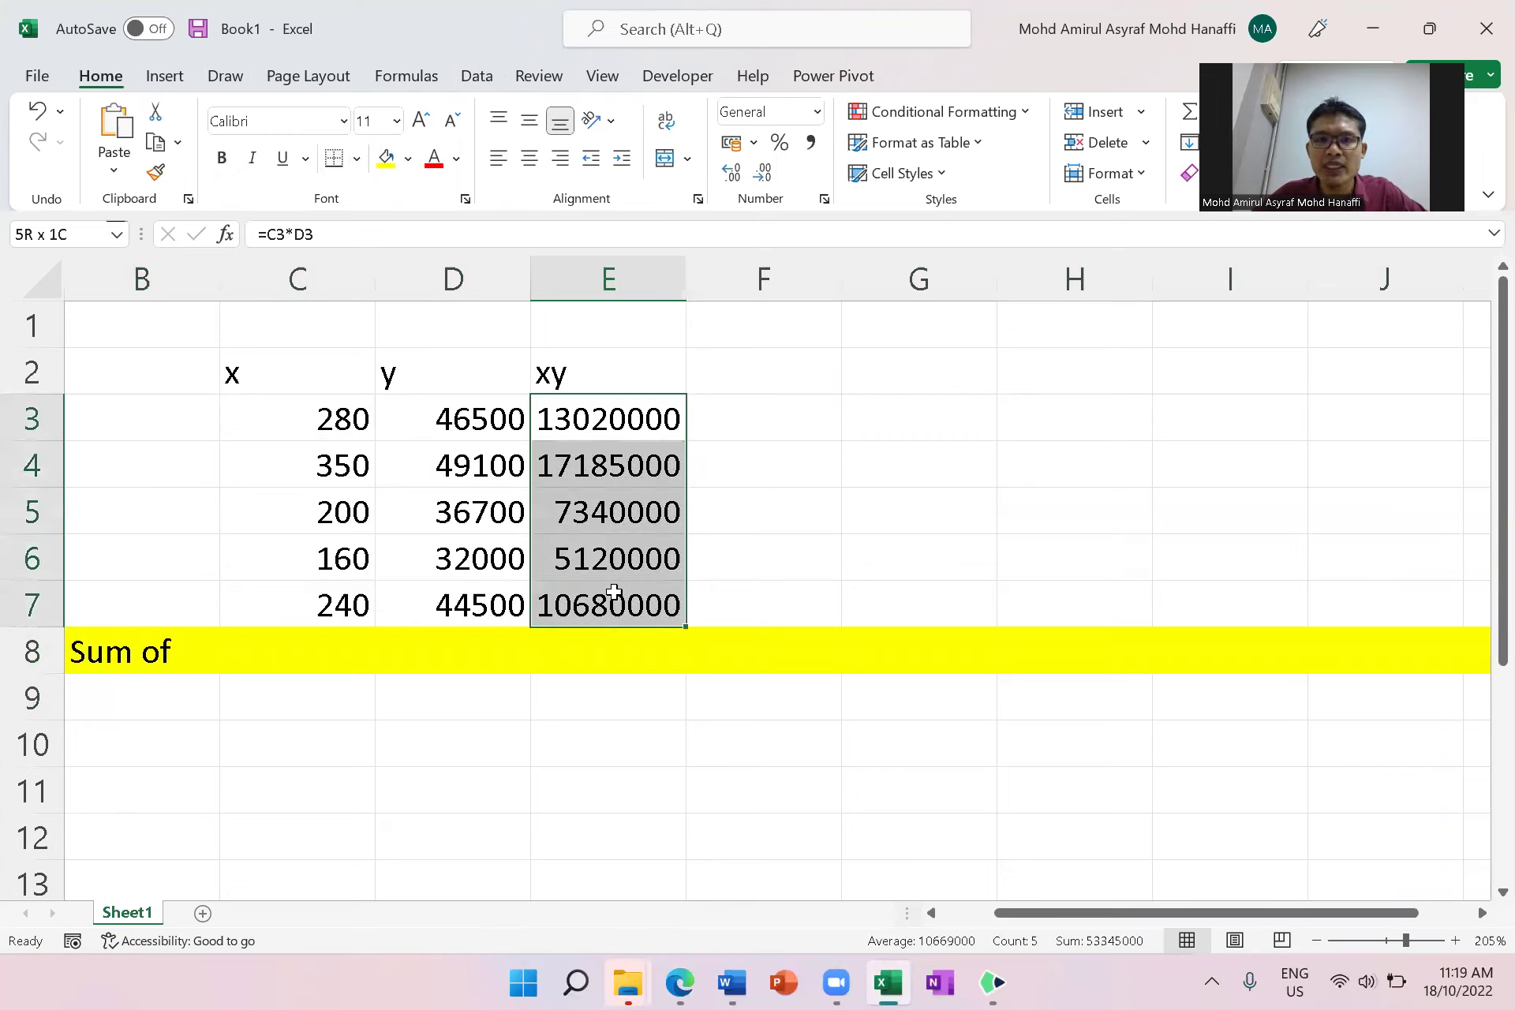
pyautogui.click(591, 655)
pyautogui.write('=sum(')
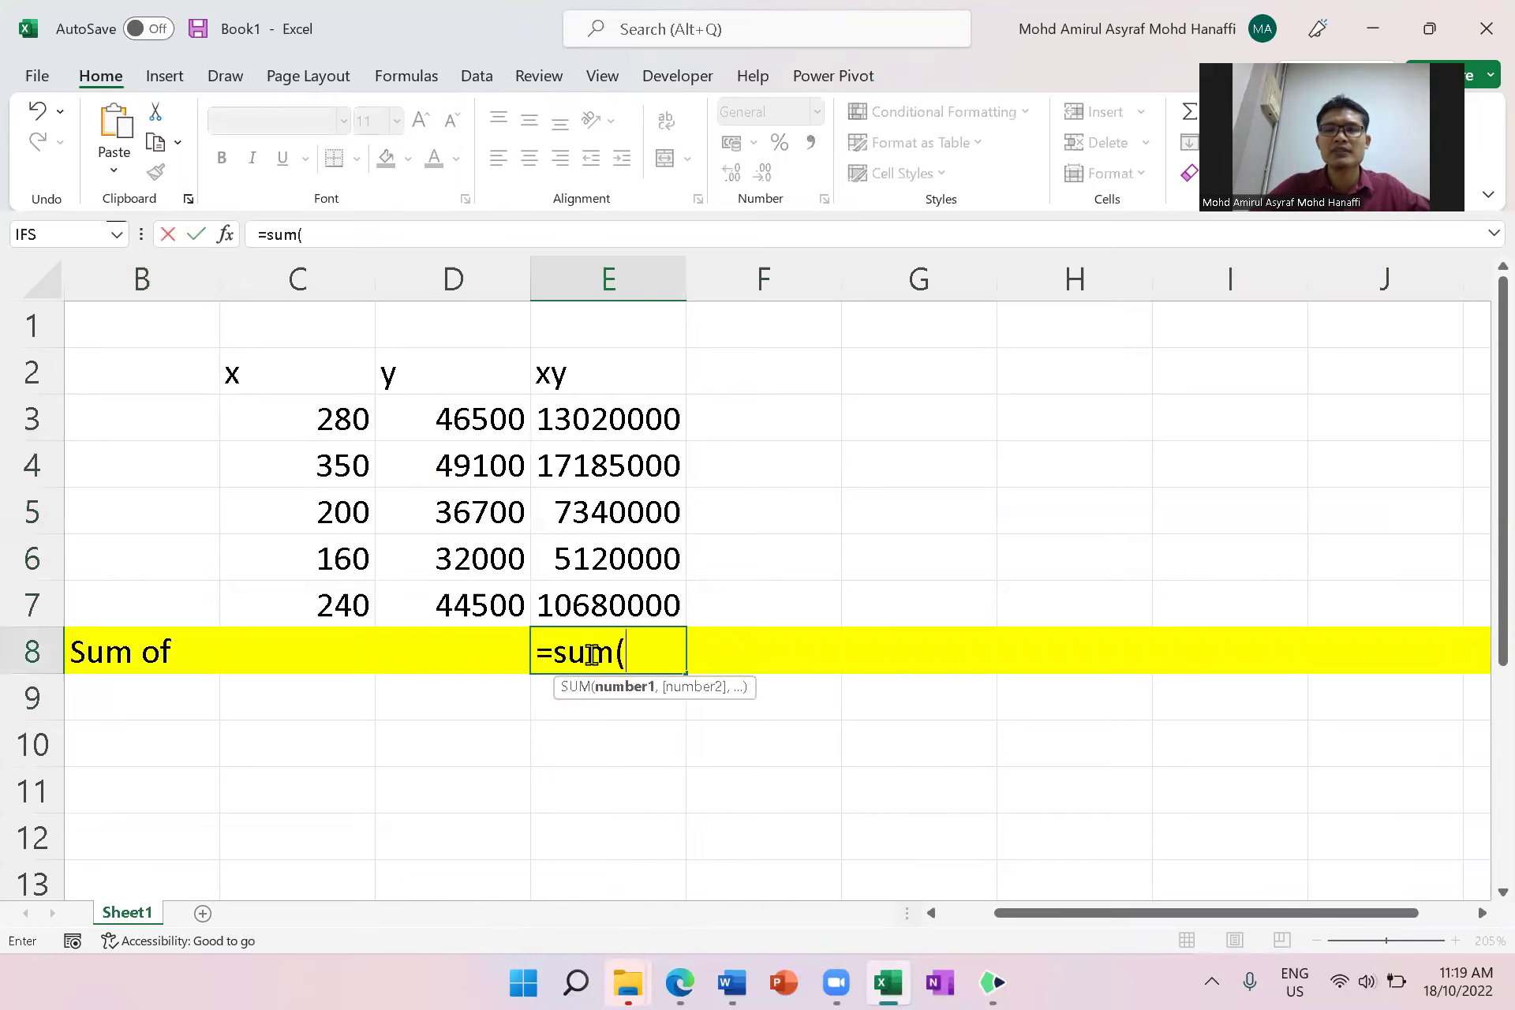
pyautogui.moveTo(642, 422); pyautogui.dragTo(642, 592)
pyautogui.write(')')
pyautogui.press('Return')
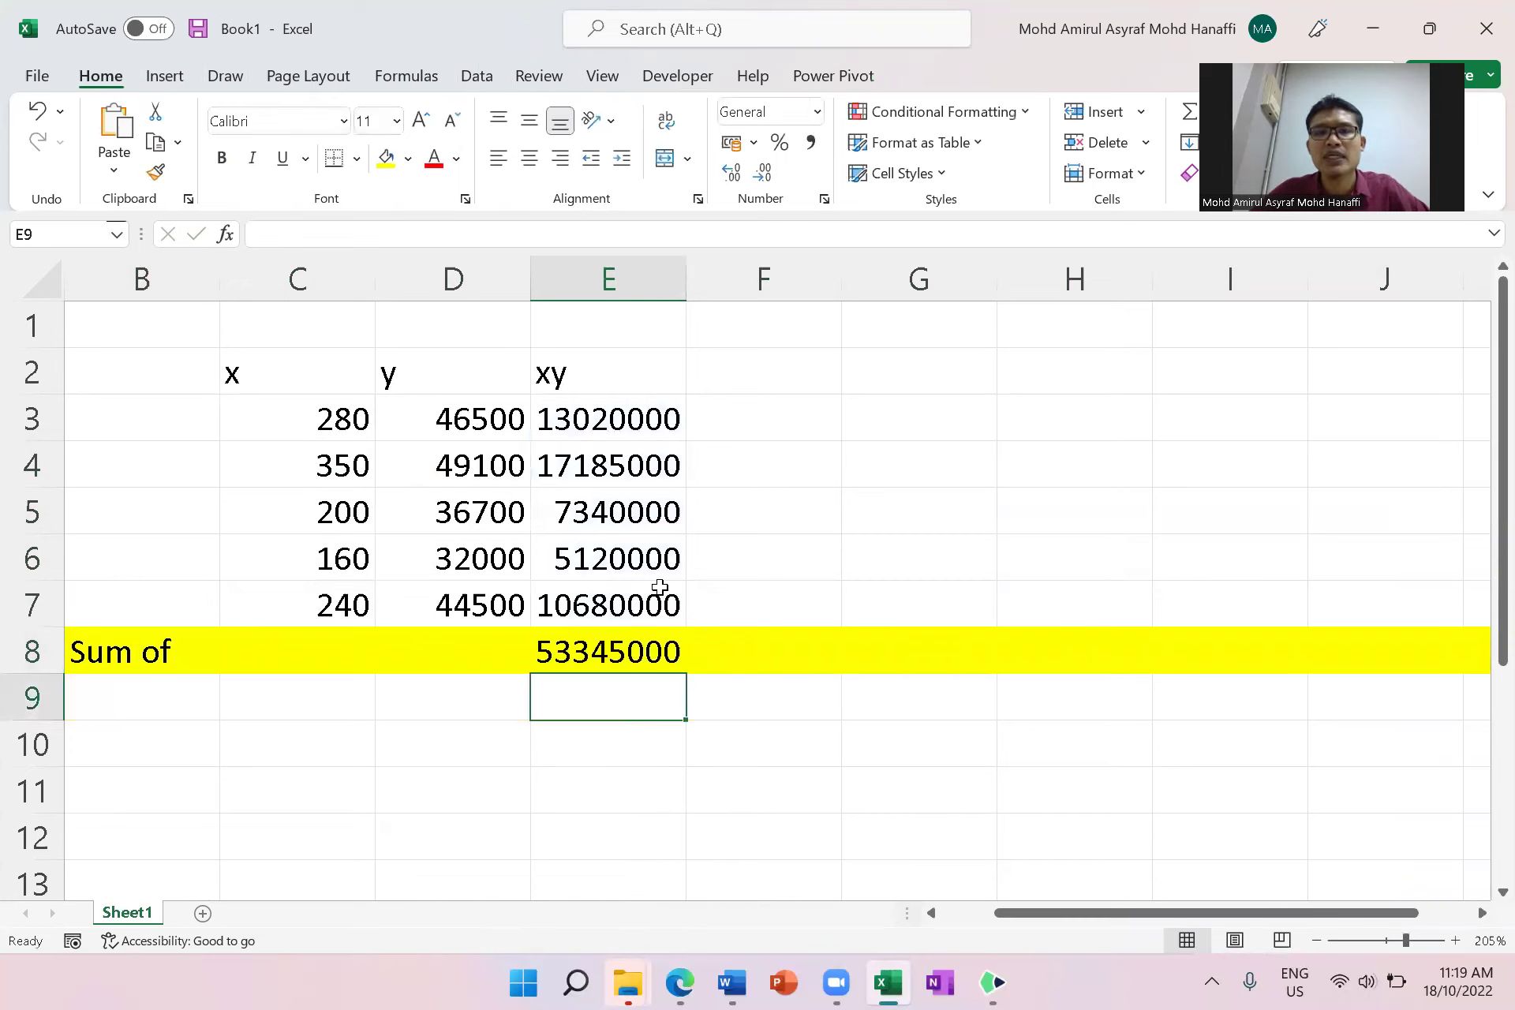
# - Format C3:G9 with thousands separators and no decimal places
pyautogui.moveTo(293, 418); pyautogui.dragTo(910, 678)
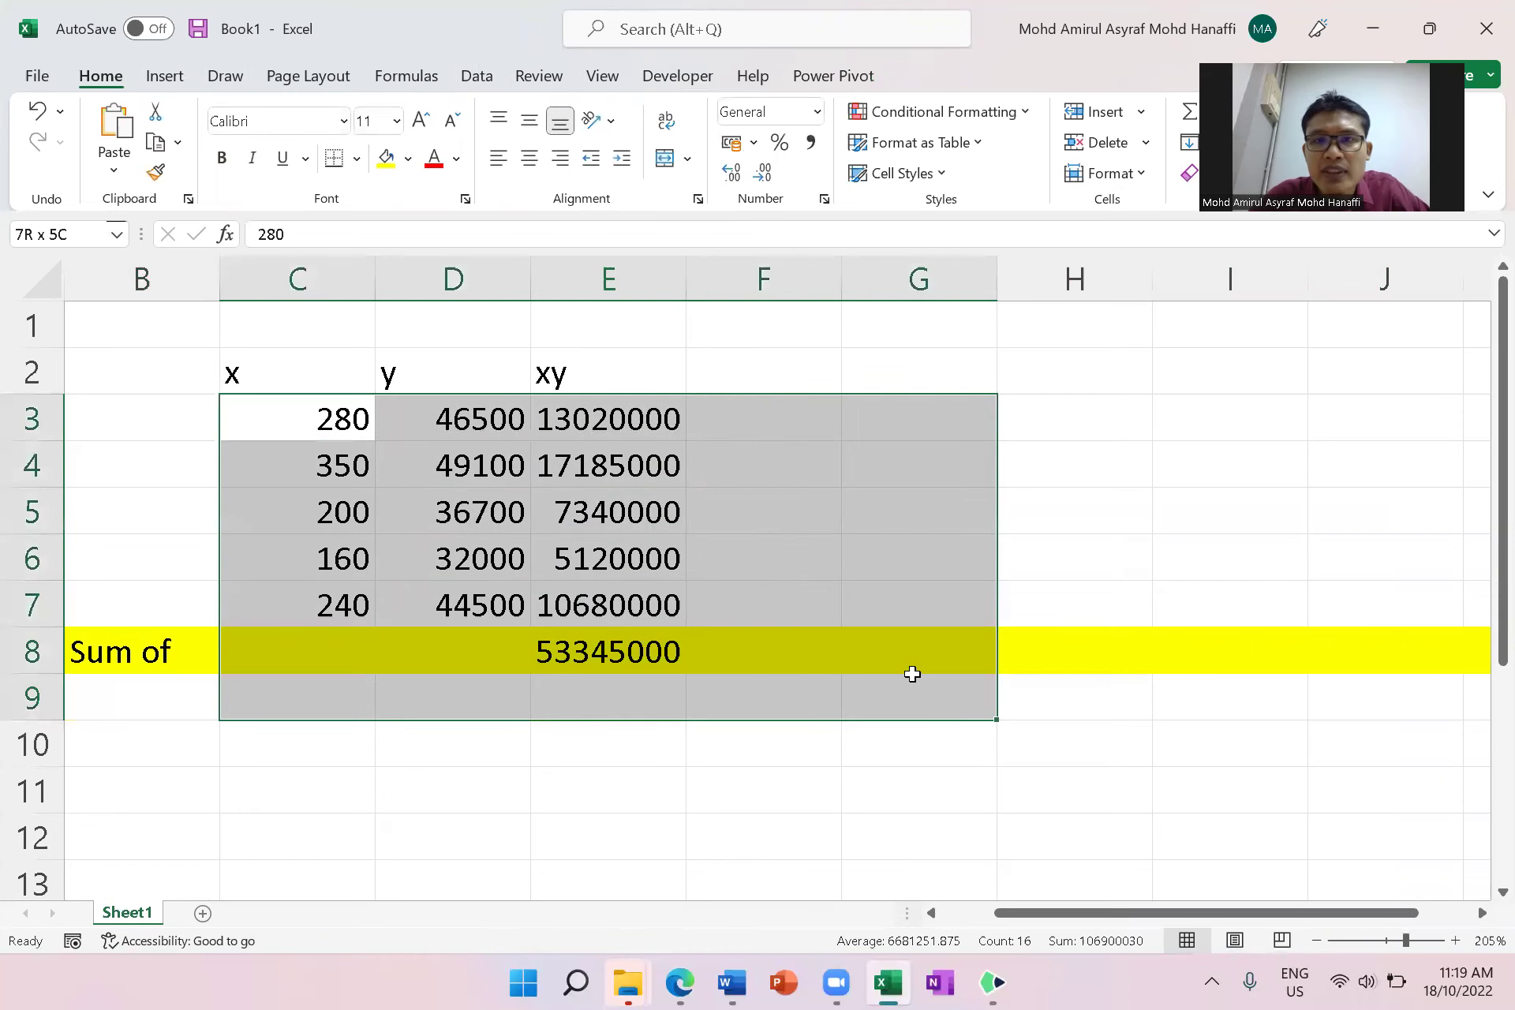
pyautogui.click(810, 146)
pyautogui.click(762, 172)
pyautogui.click(762, 172)
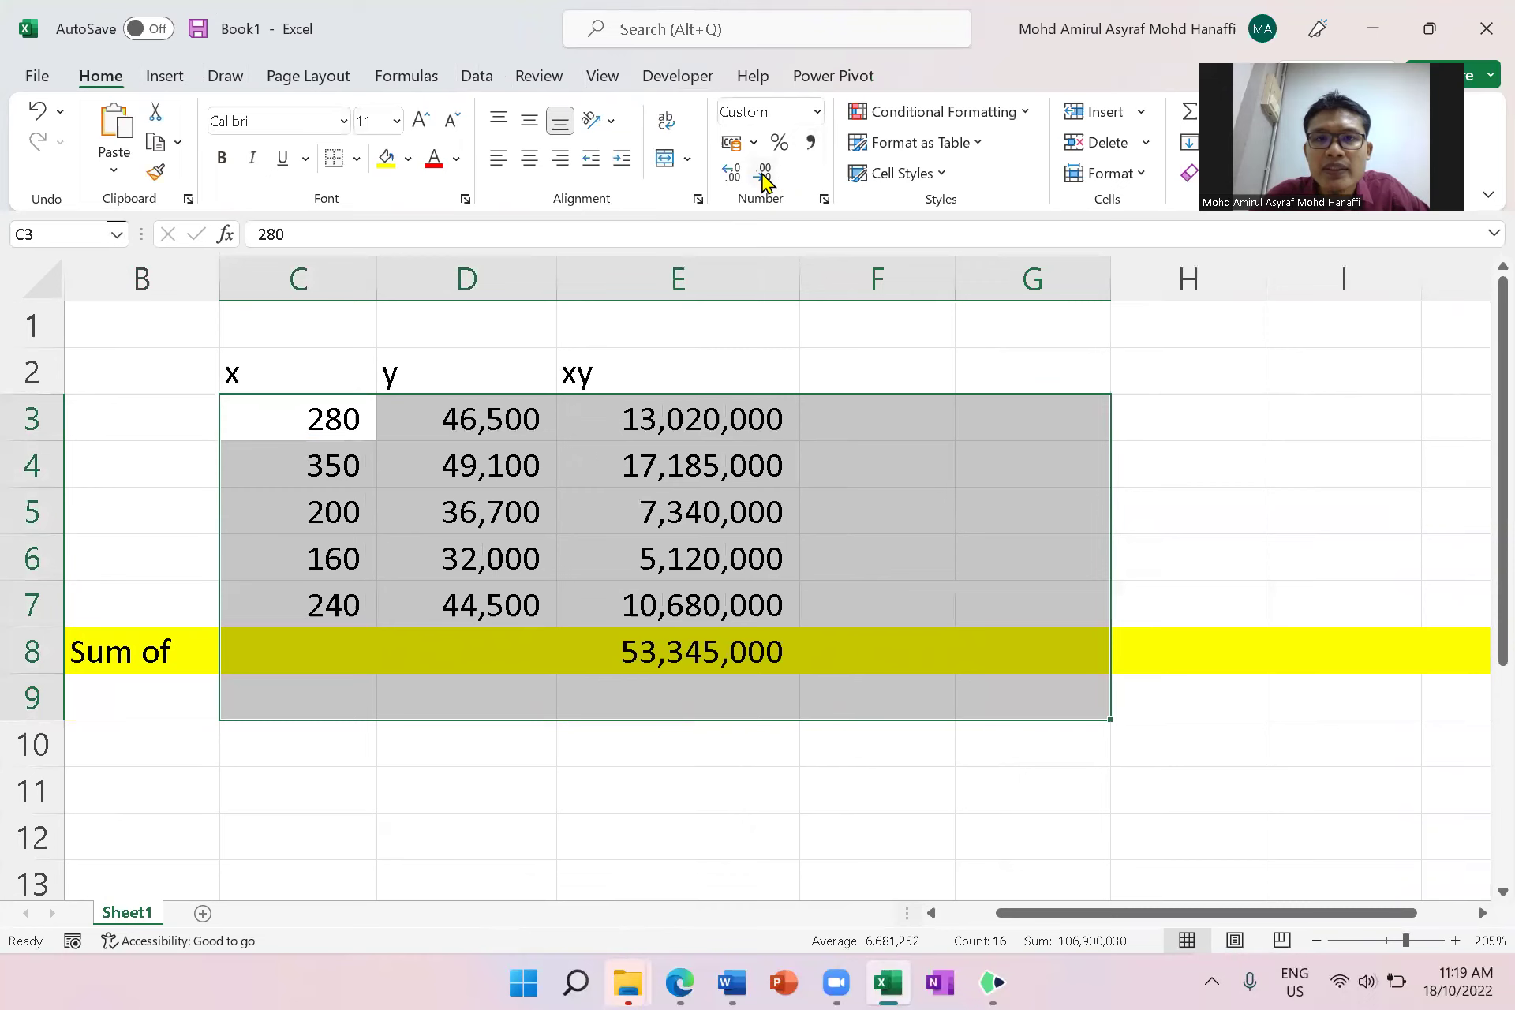
pyautogui.click(656, 809)
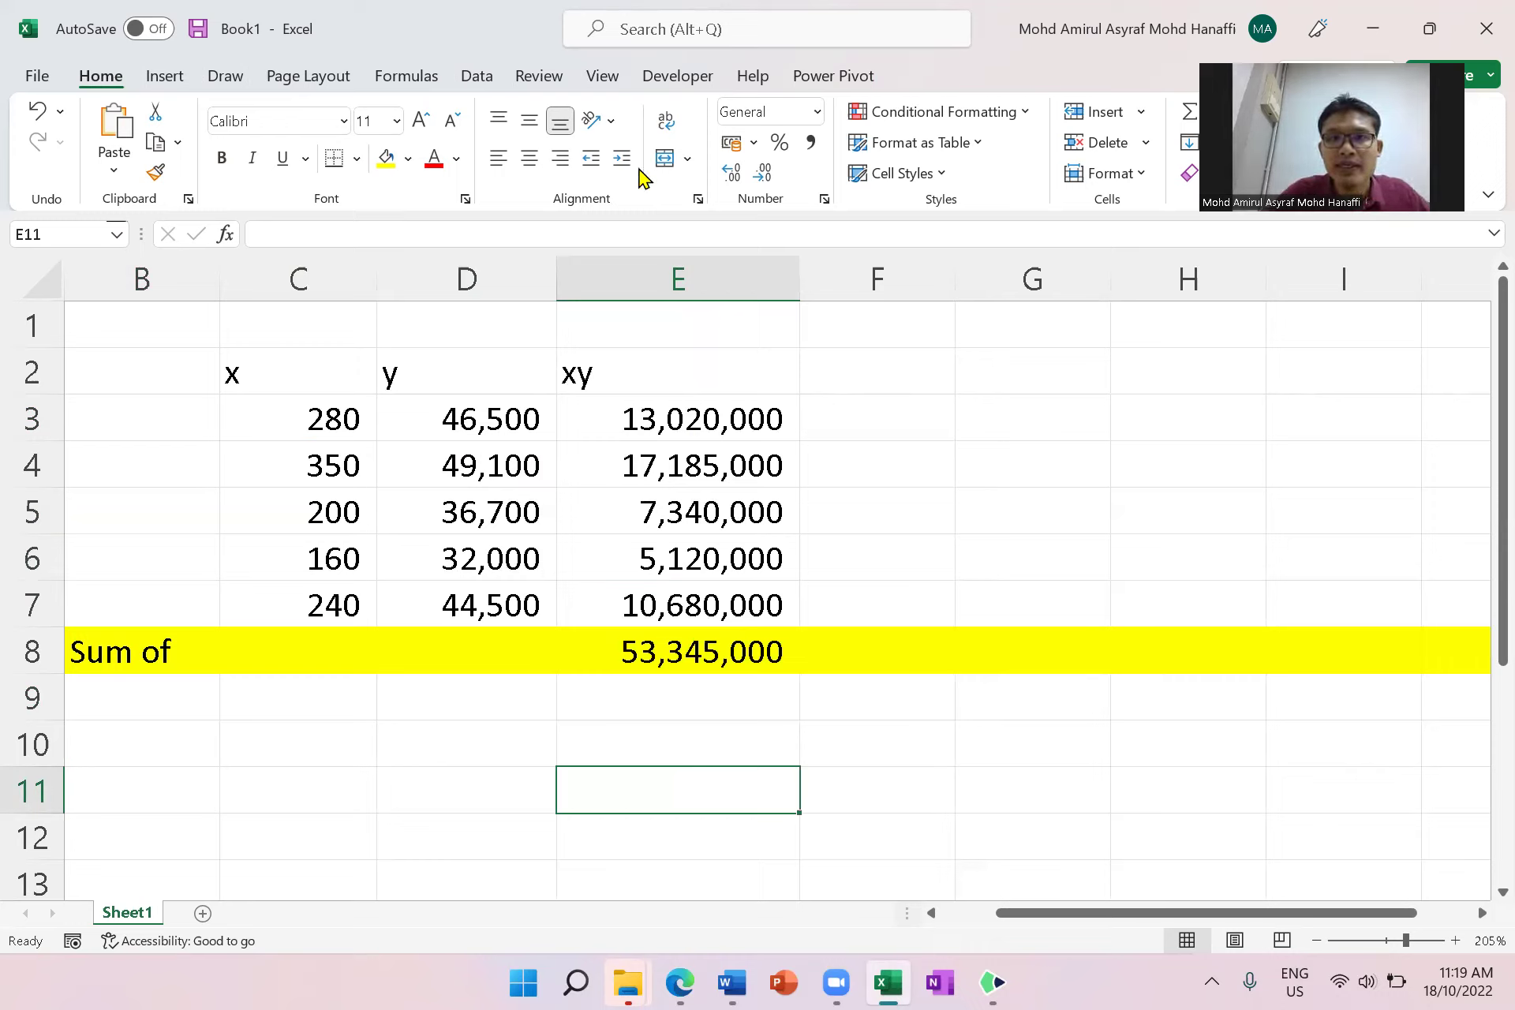
# - Total the x values in C8 with the formula =SUM(C3:C7)
pyautogui.press('BackSpace')
pyautogui.click(344, 652)
pyautogui.write('=')
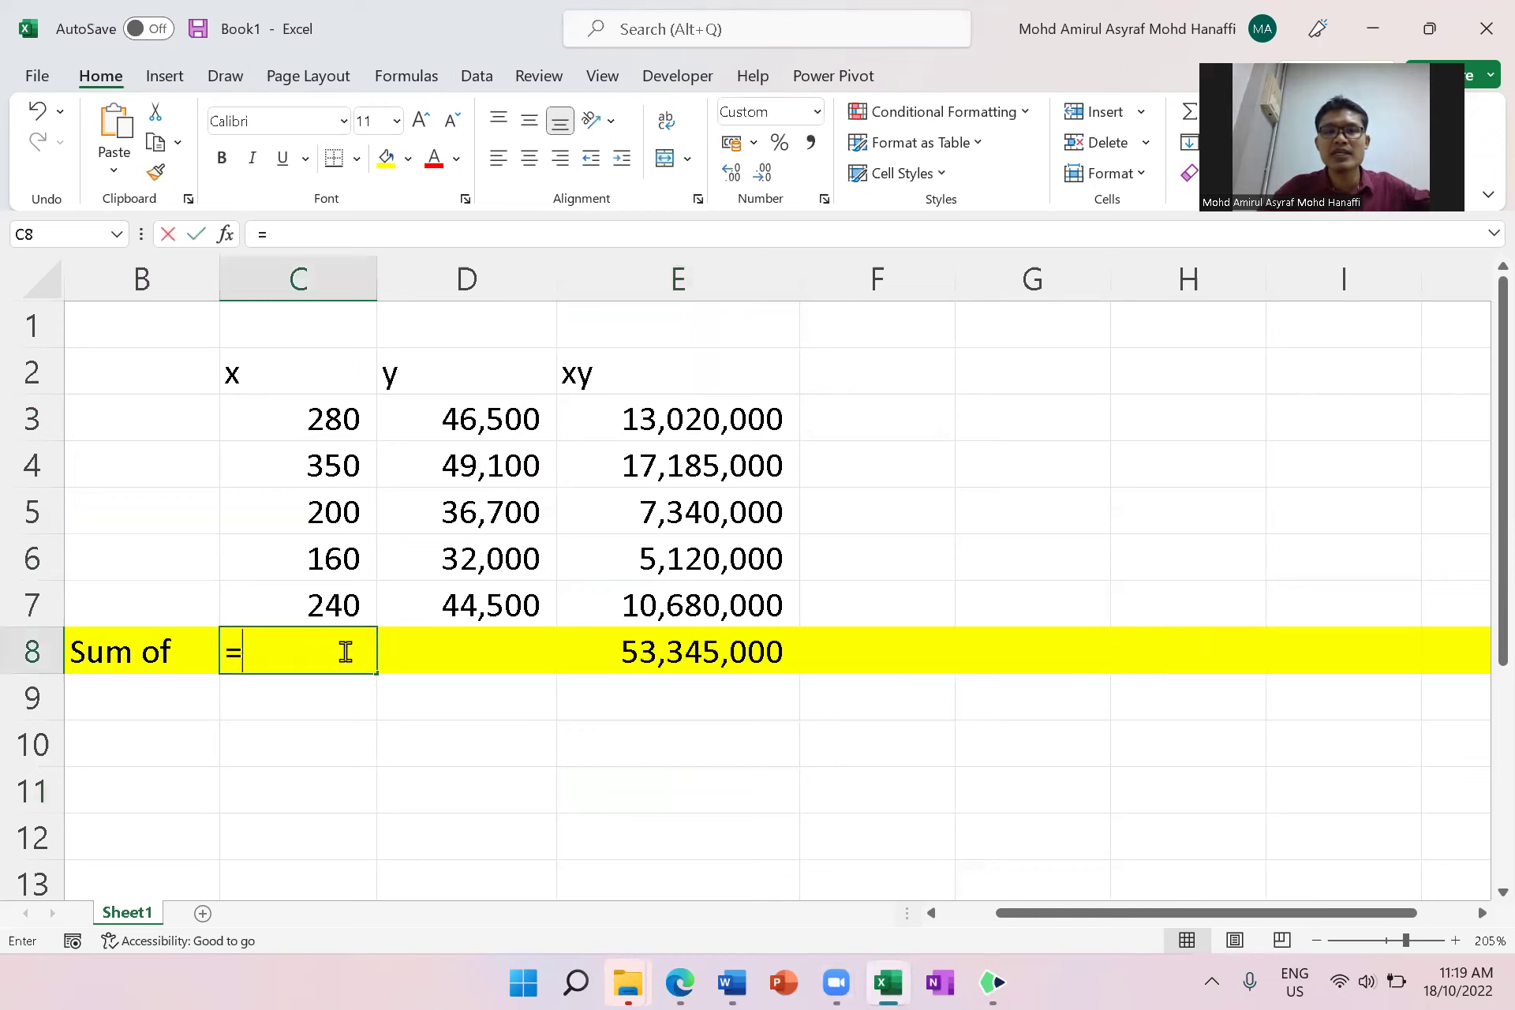
pyautogui.write('sum(')
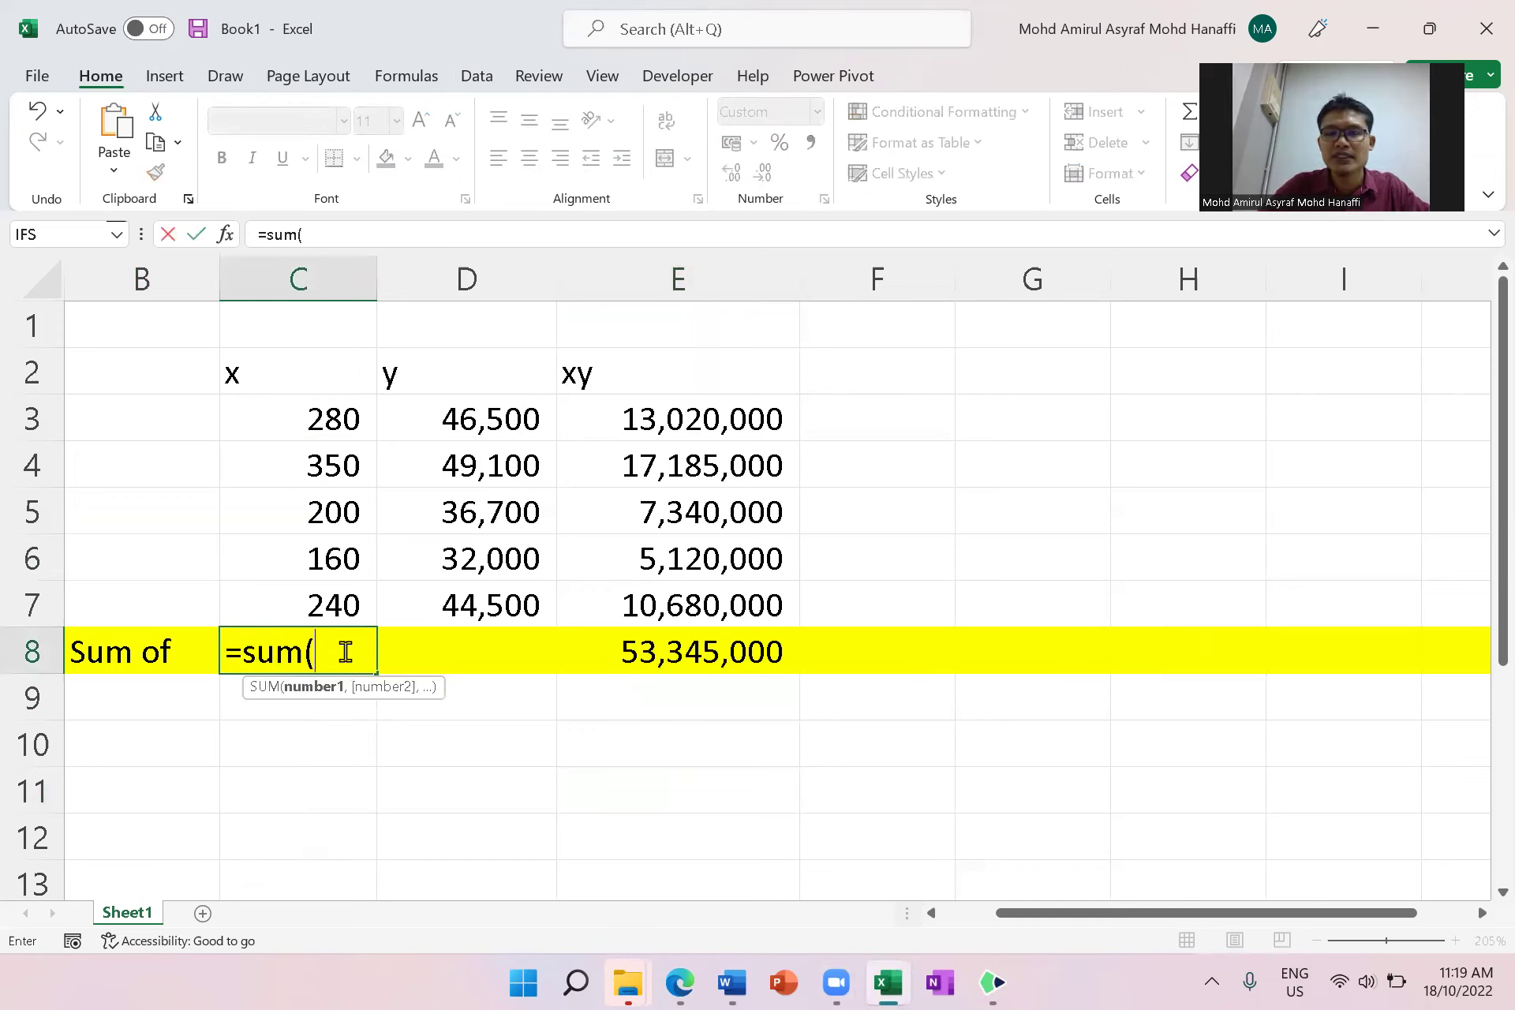
pyautogui.moveTo(301, 430); pyautogui.dragTo(297, 603)
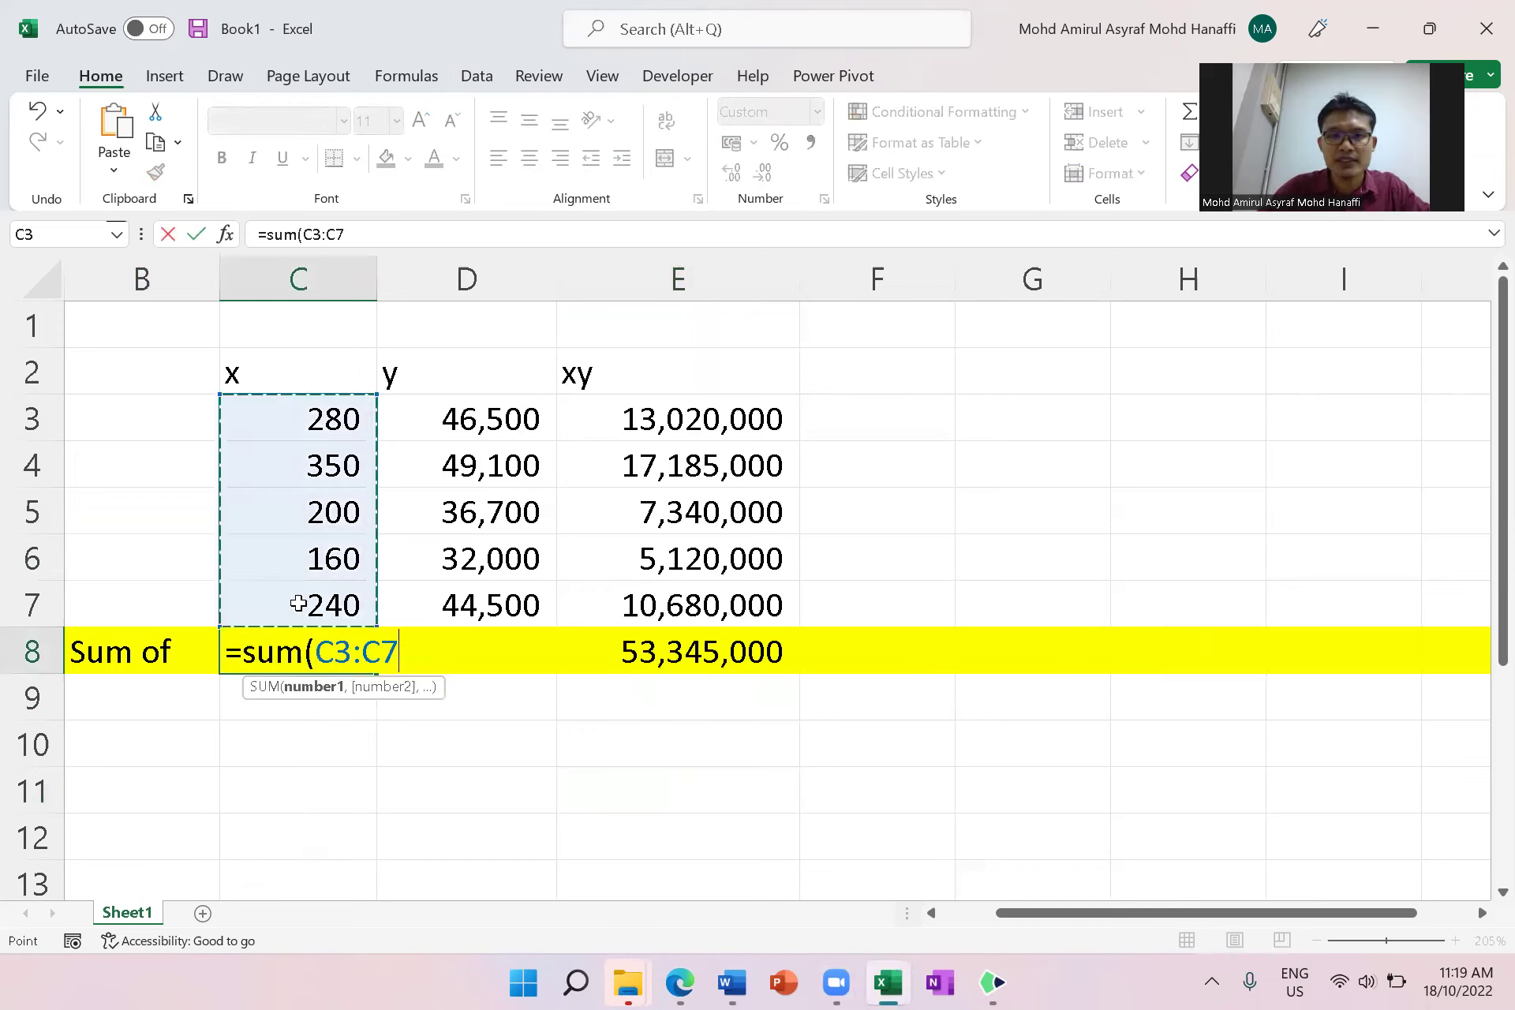
pyautogui.write(')')
pyautogui.press('Return')
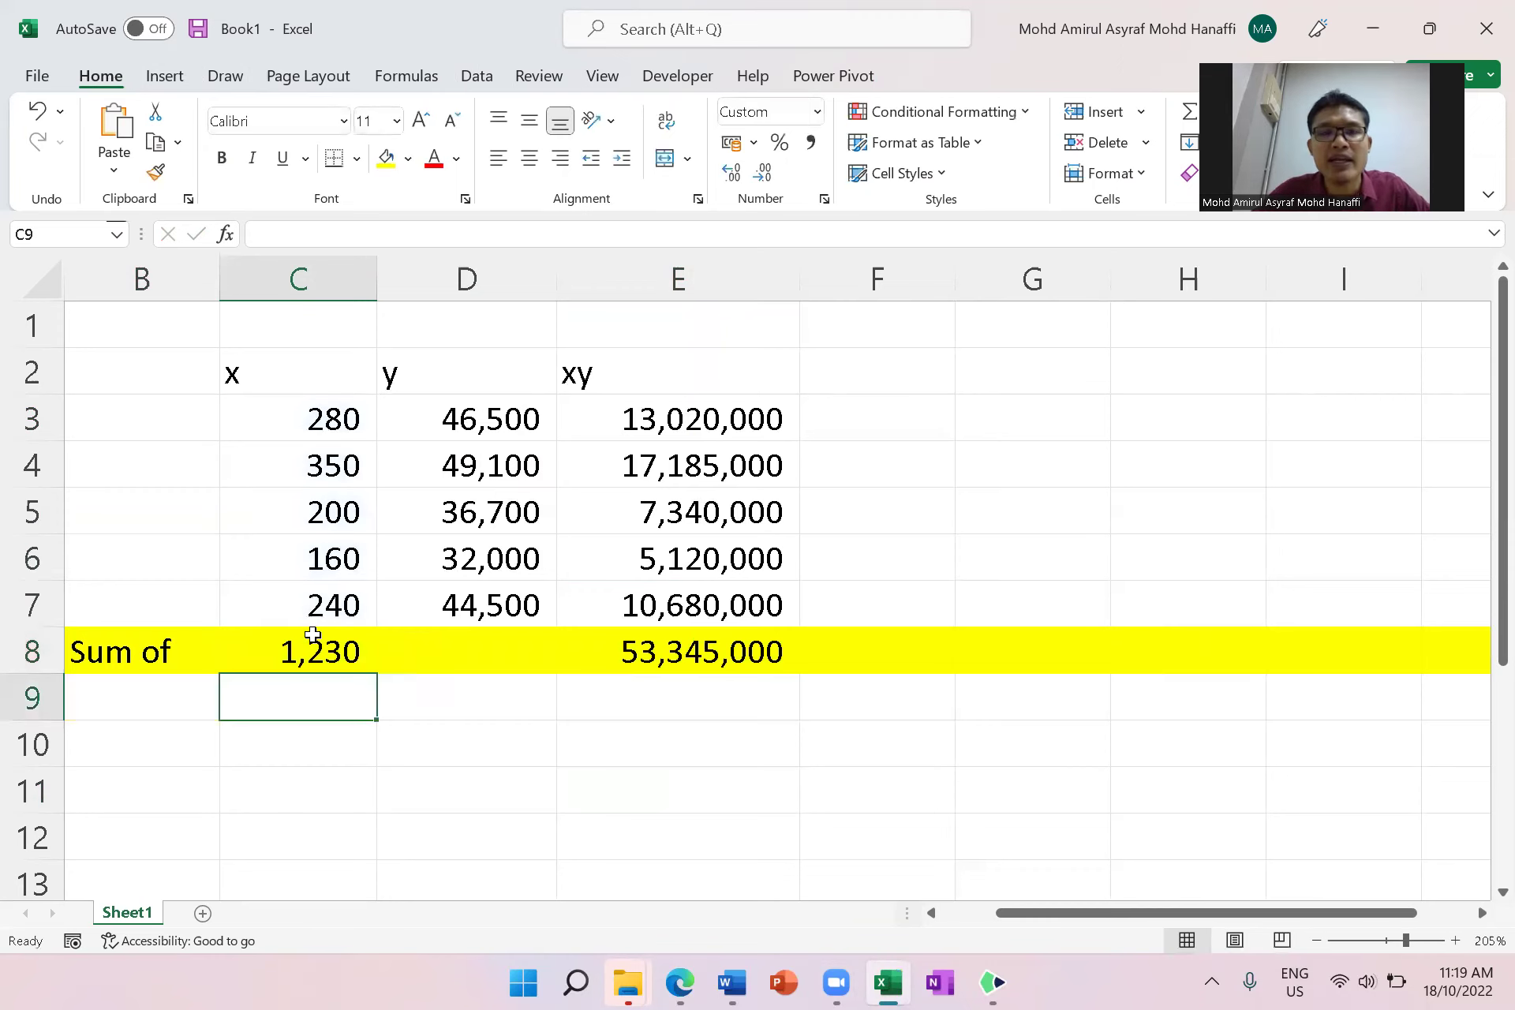
# - Fill the sum formula from C8 across to D8 and E8, and check the y and xy totals
pyautogui.click(320, 643)
pyautogui.moveTo(378, 671); pyautogui.dragTo(708, 713)
pyautogui.click(531, 726)
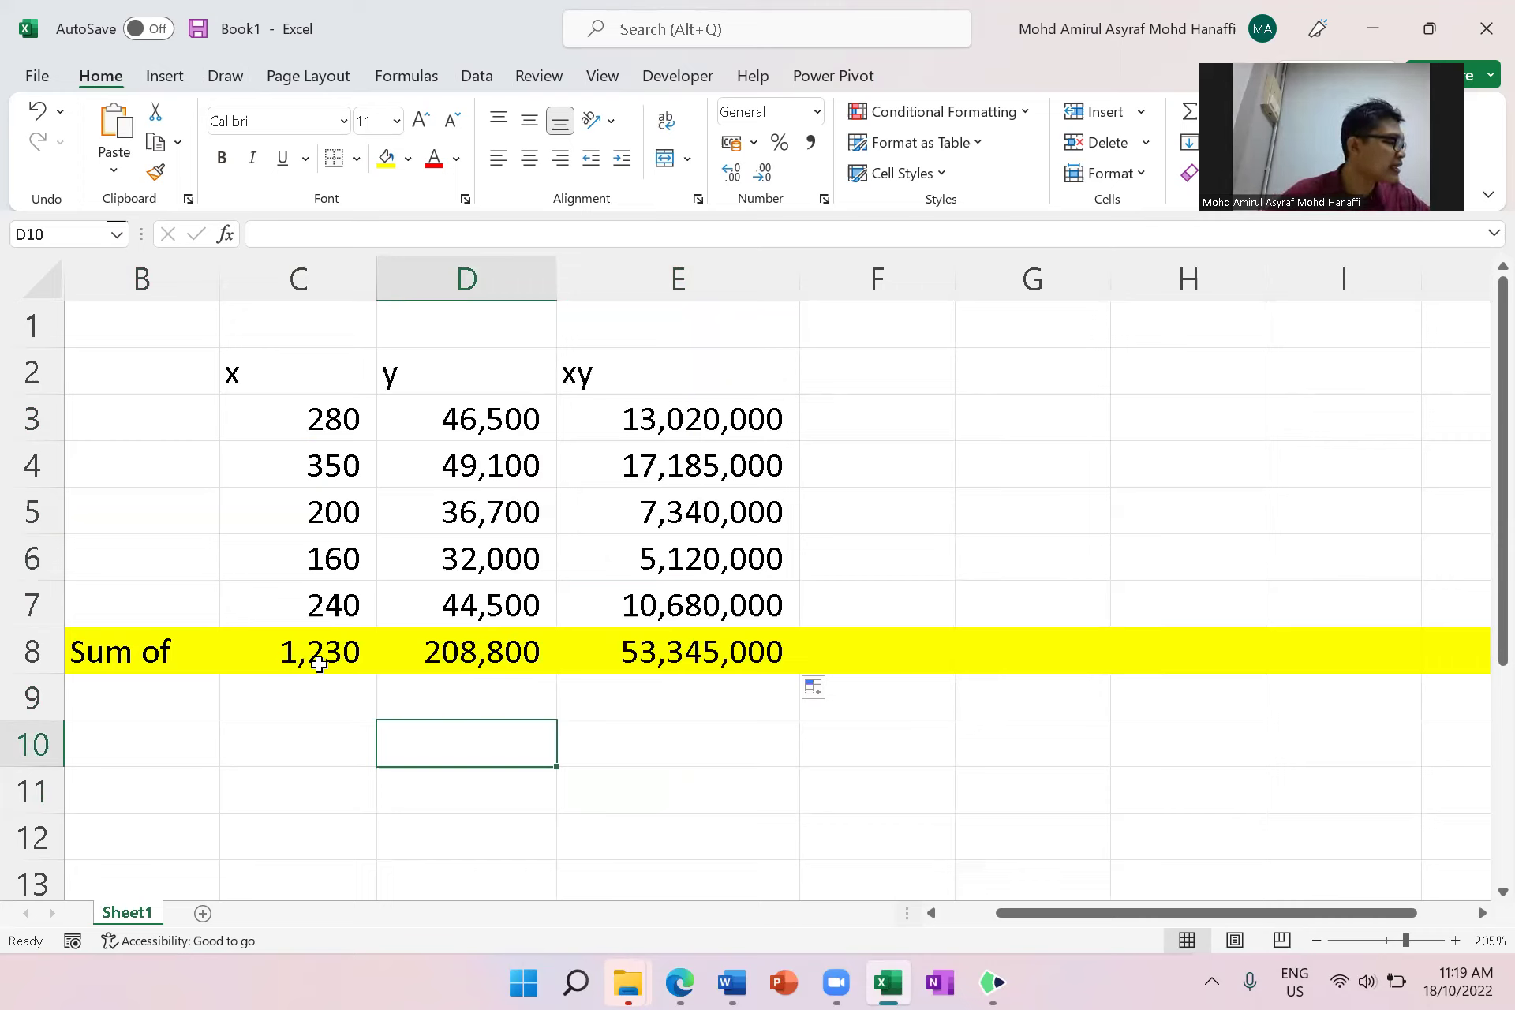
pyautogui.click(476, 375)
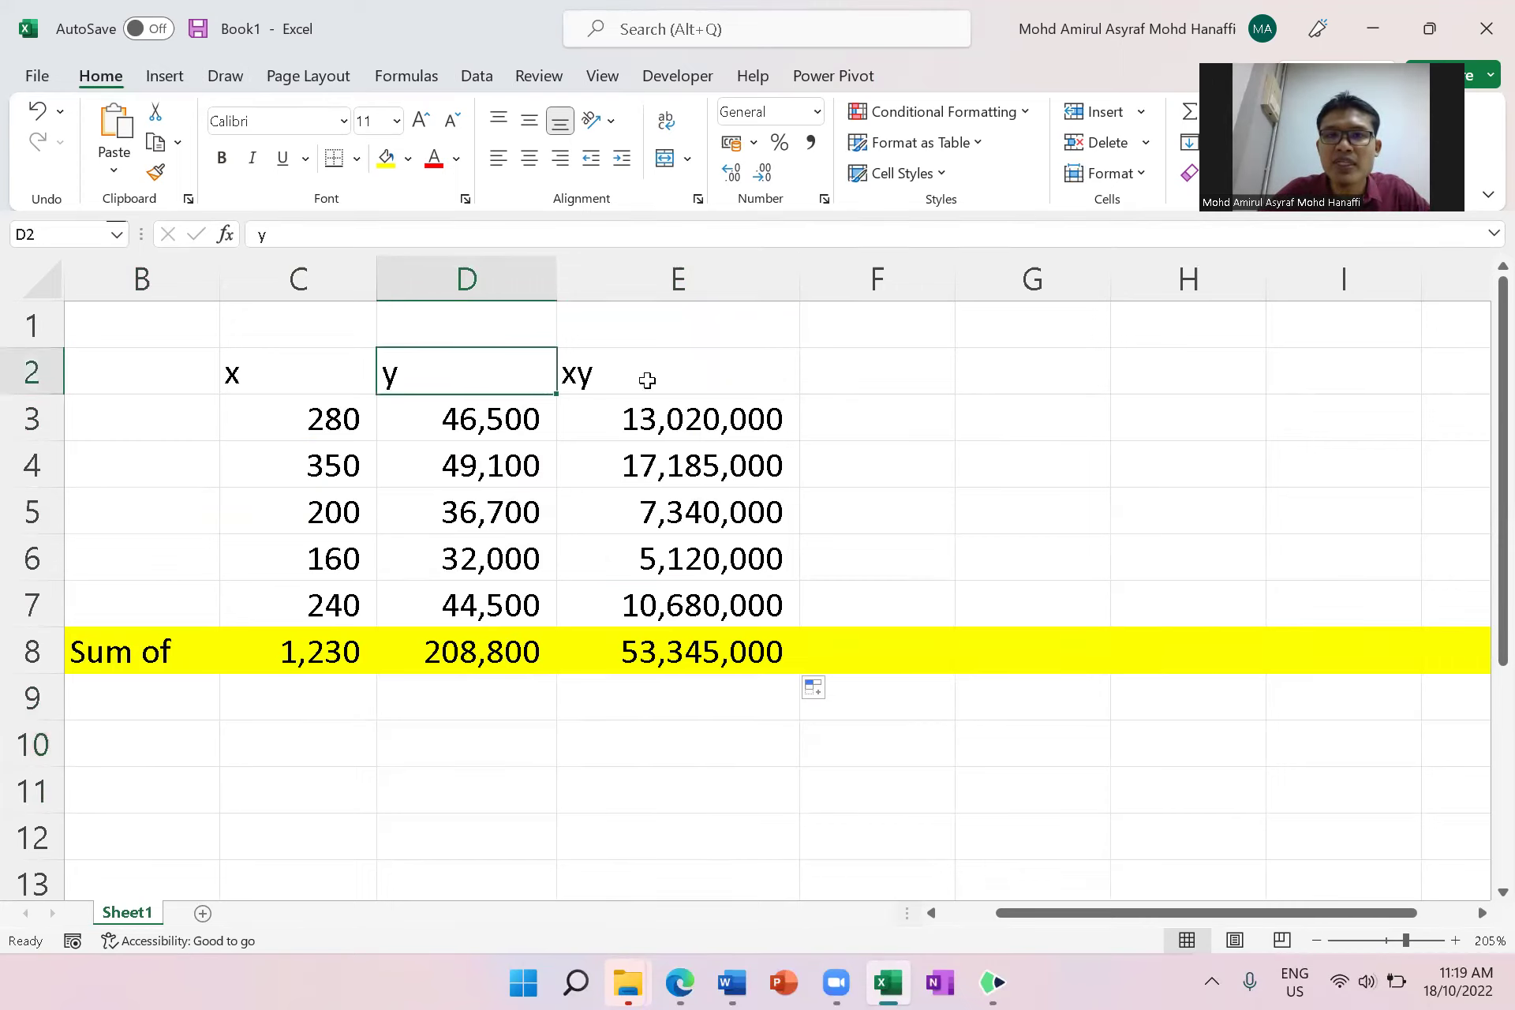
pyautogui.click(645, 379)
pyautogui.click(483, 659)
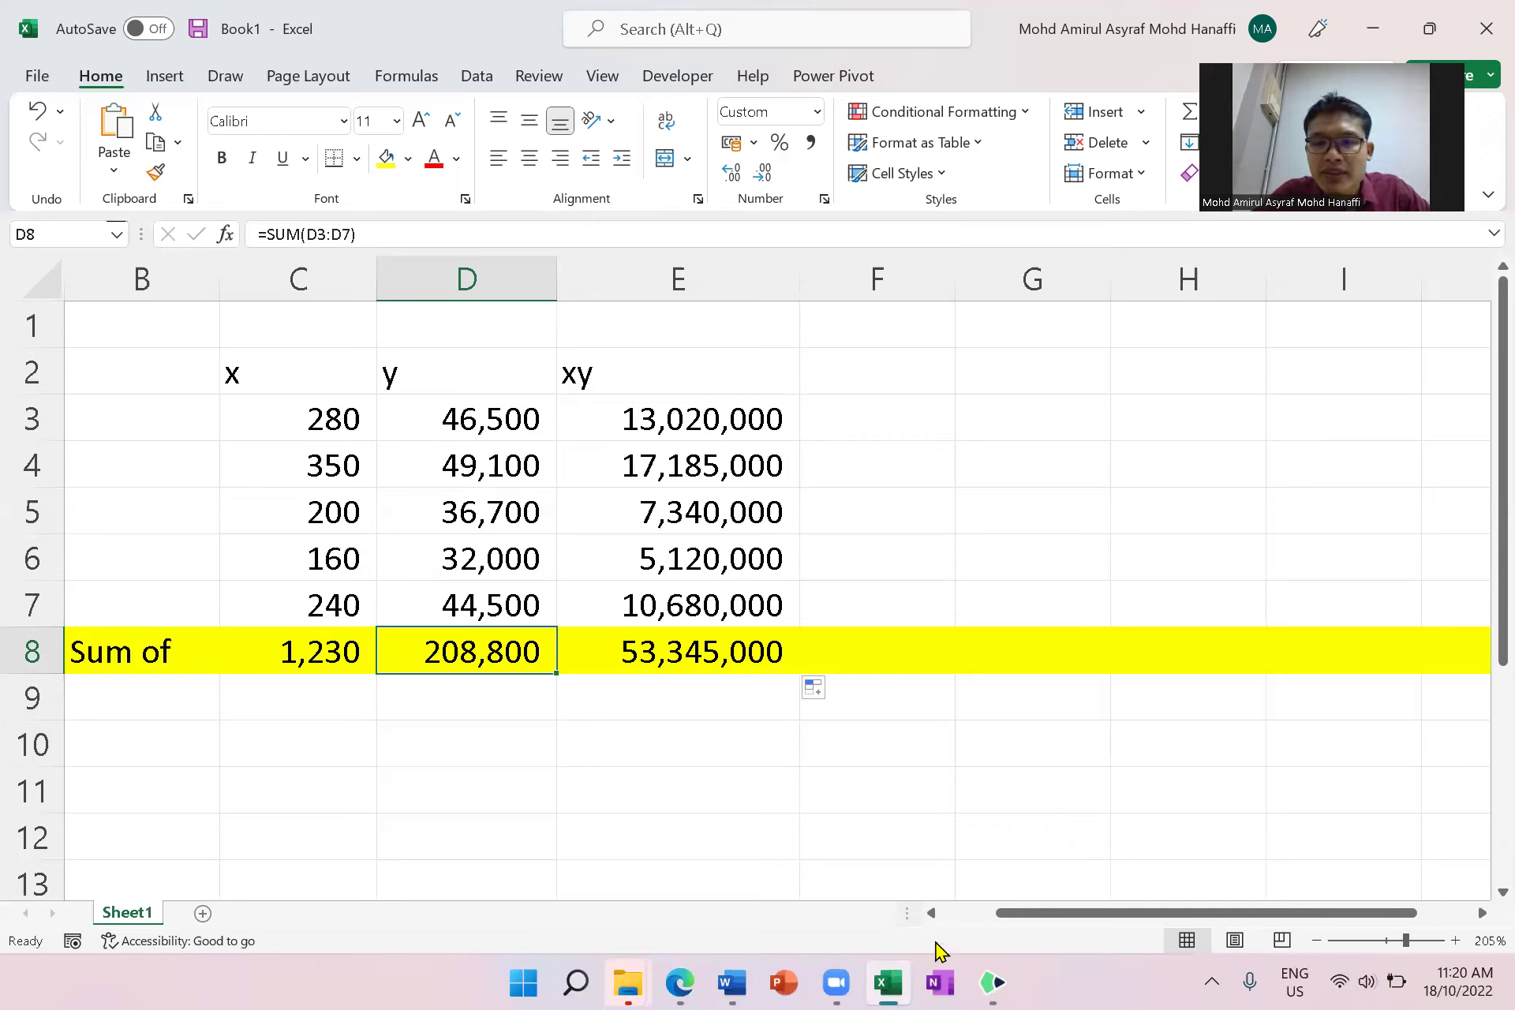
pyautogui.click(708, 667)
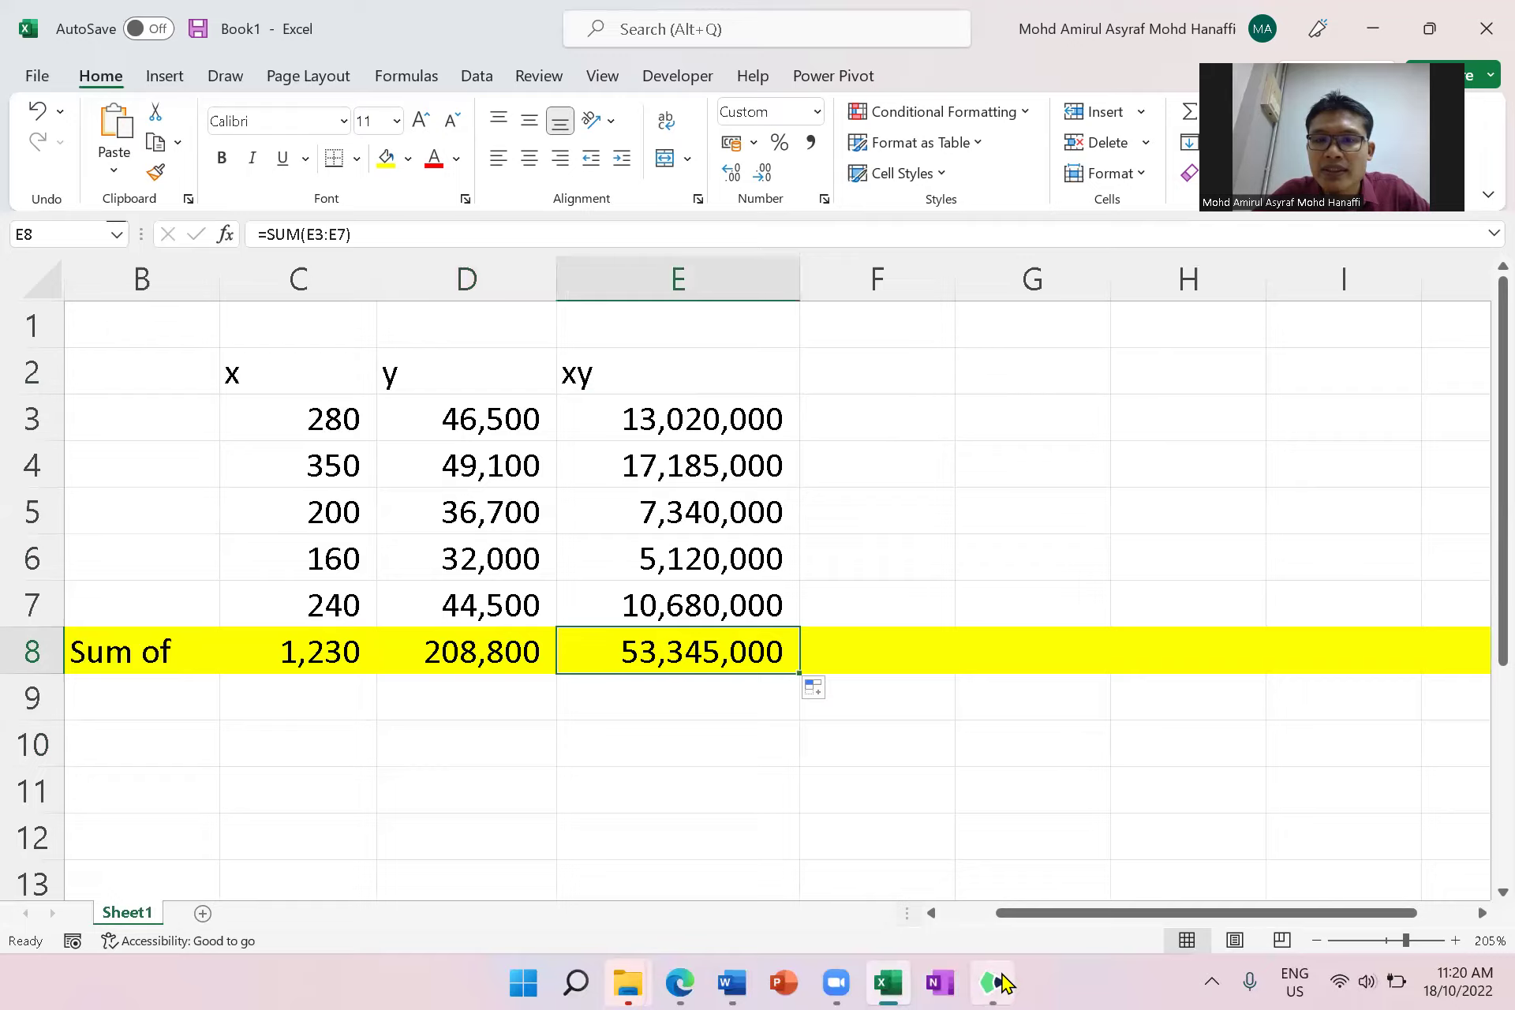
# - Bring up the Zoom meeting recording folder in File Explorer and close it to return to the workbook
pyautogui.click(993, 982)
pyautogui.click(993, 982)
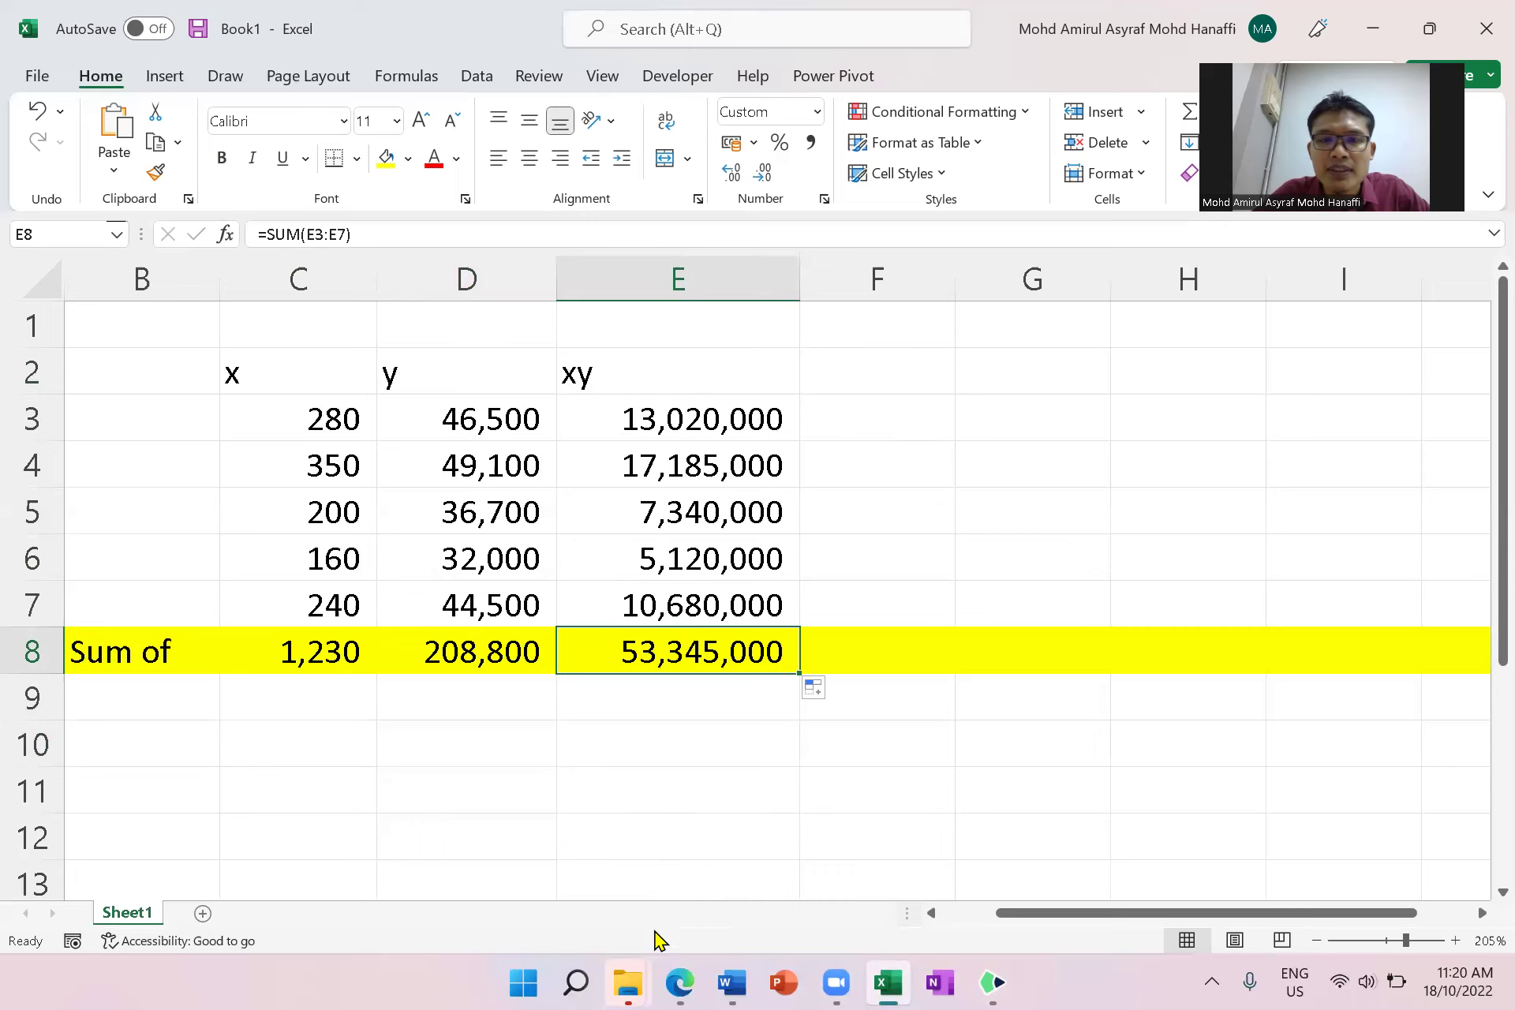
pyautogui.click(635, 983)
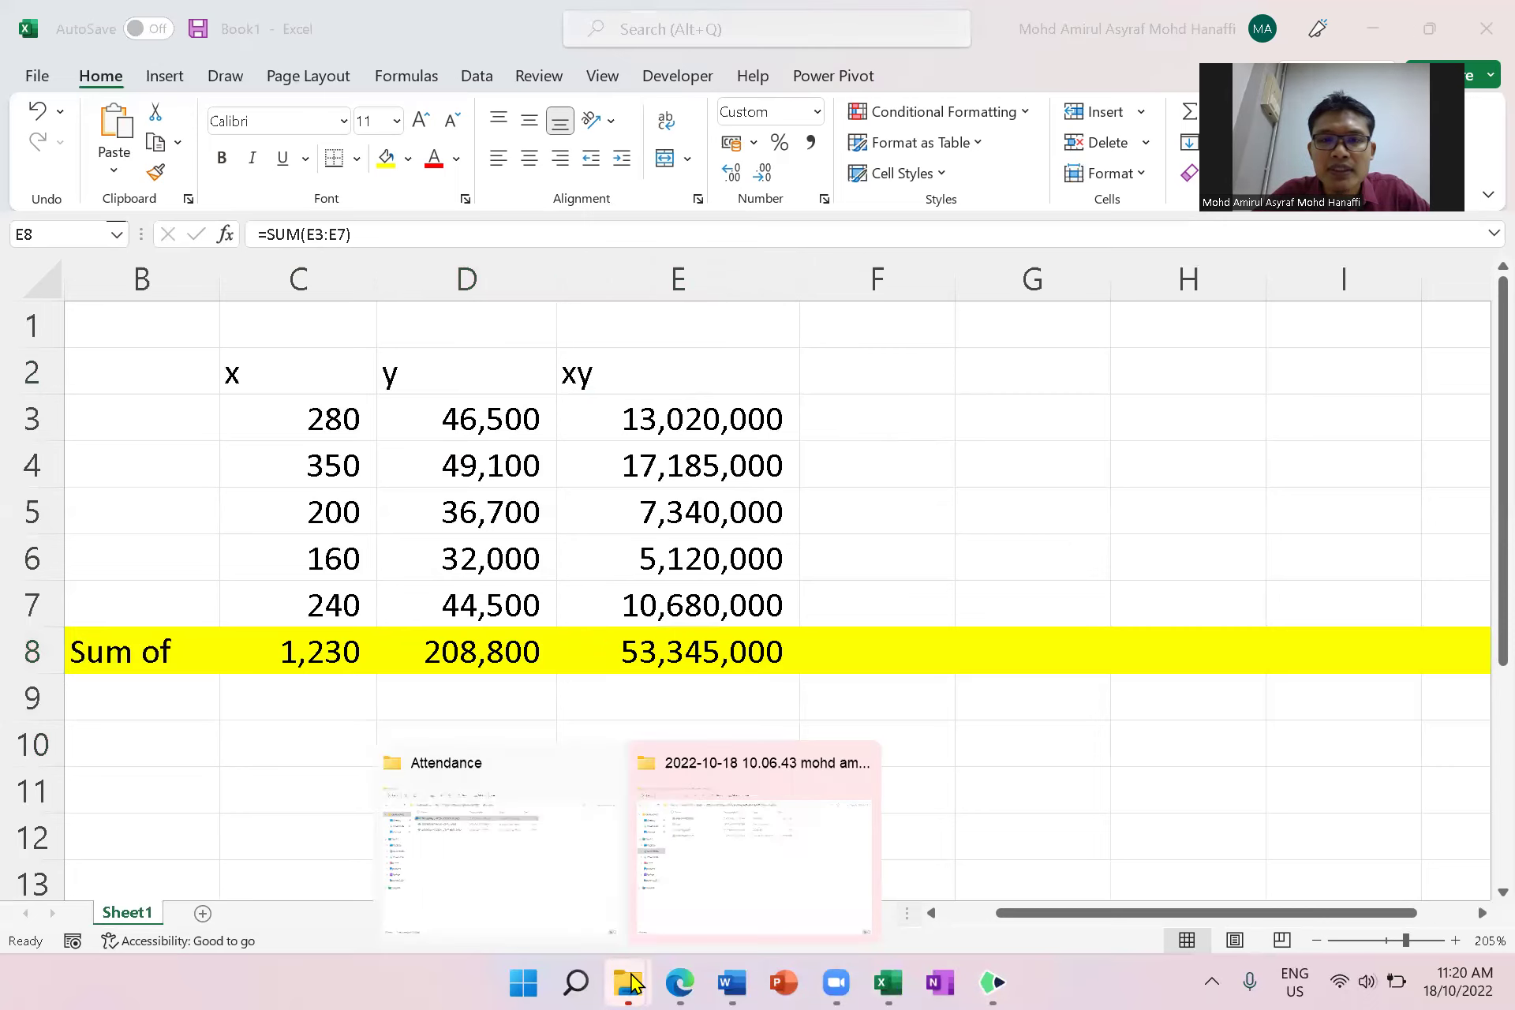
pyautogui.click(701, 886)
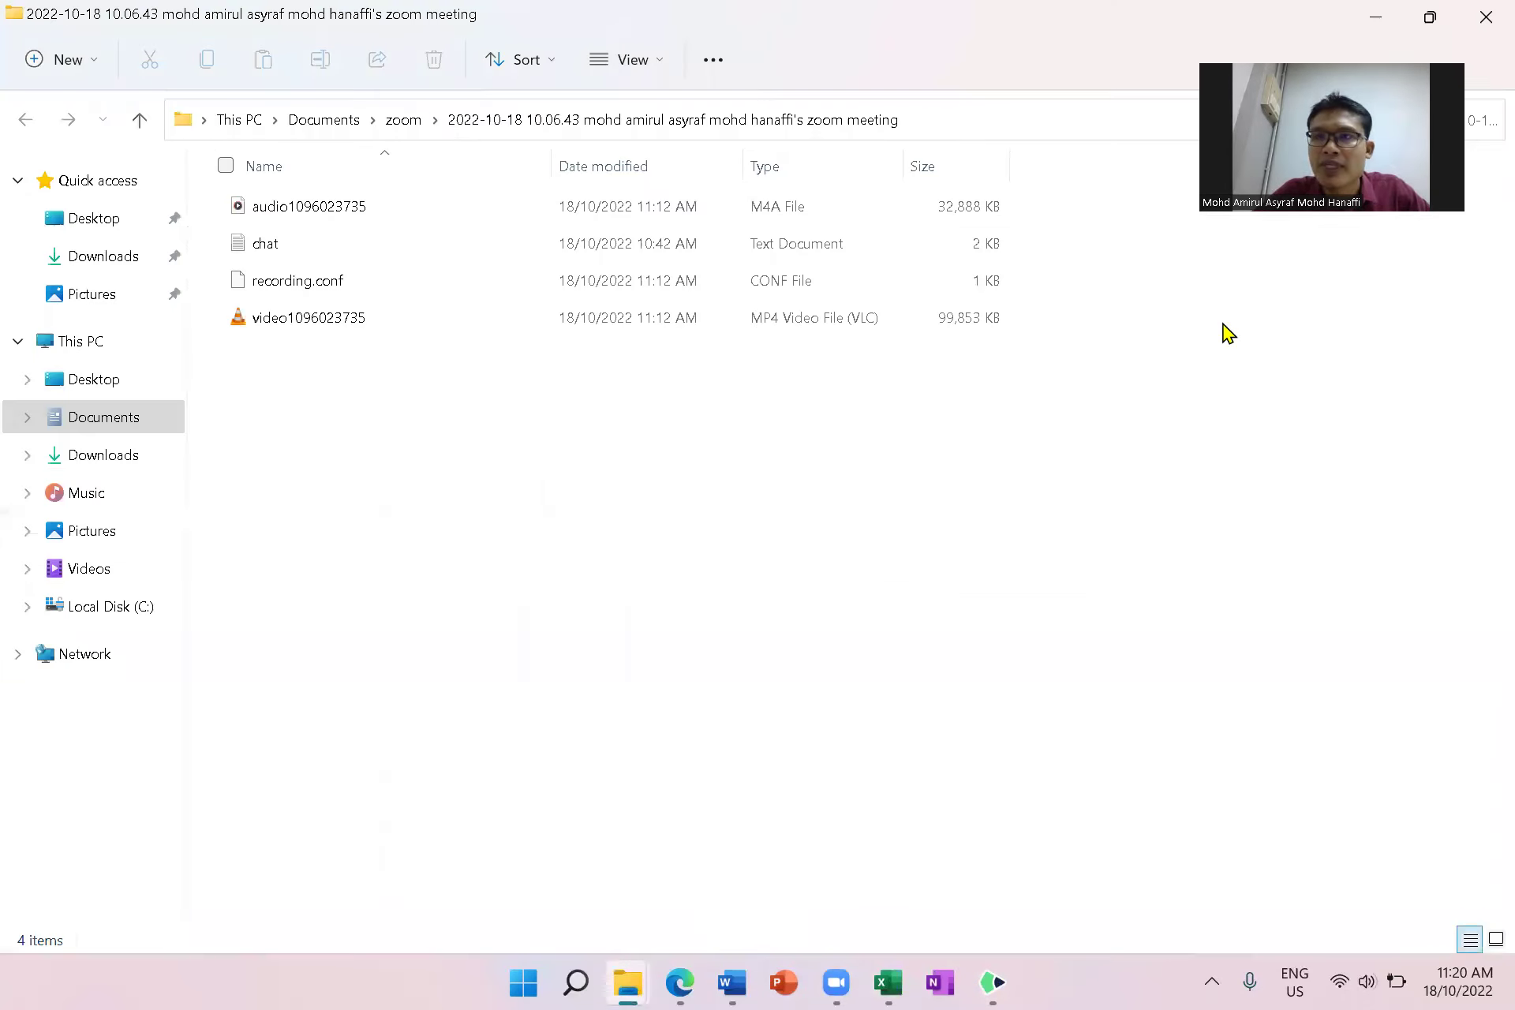
pyautogui.click(1480, 26)
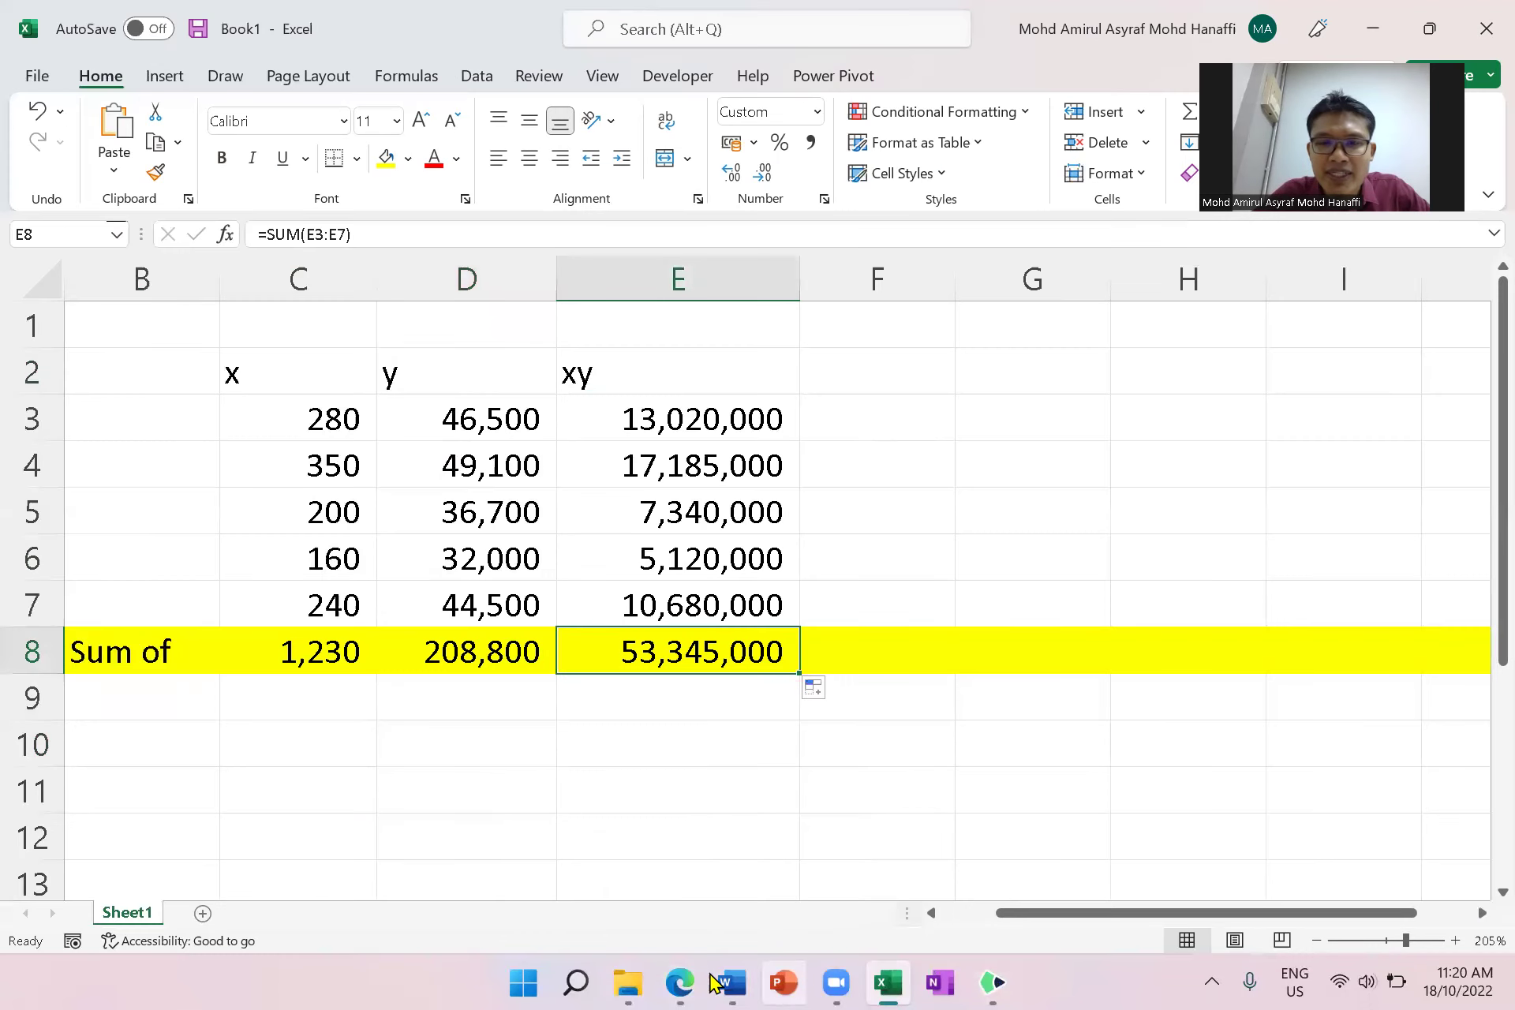
# - Compare the regression formulas on page 307 of the e-book with the x and y sums in row 8 of the Excel workbook
pyautogui.click(669, 982)
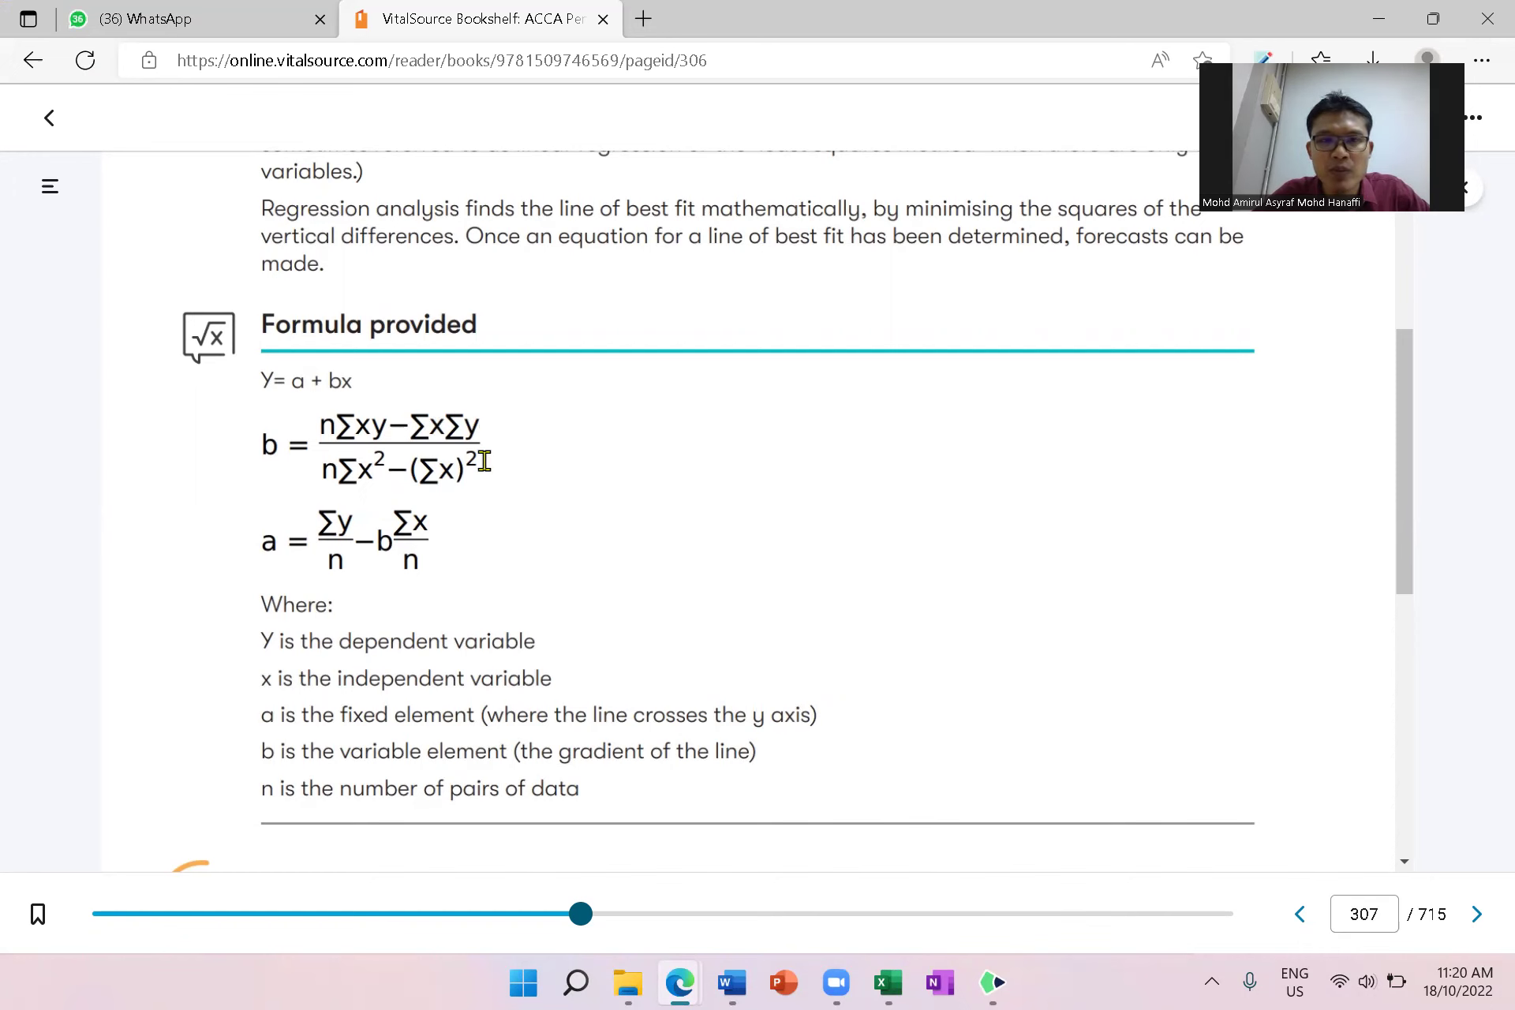
pyautogui.click(888, 982)
pyautogui.click(294, 651)
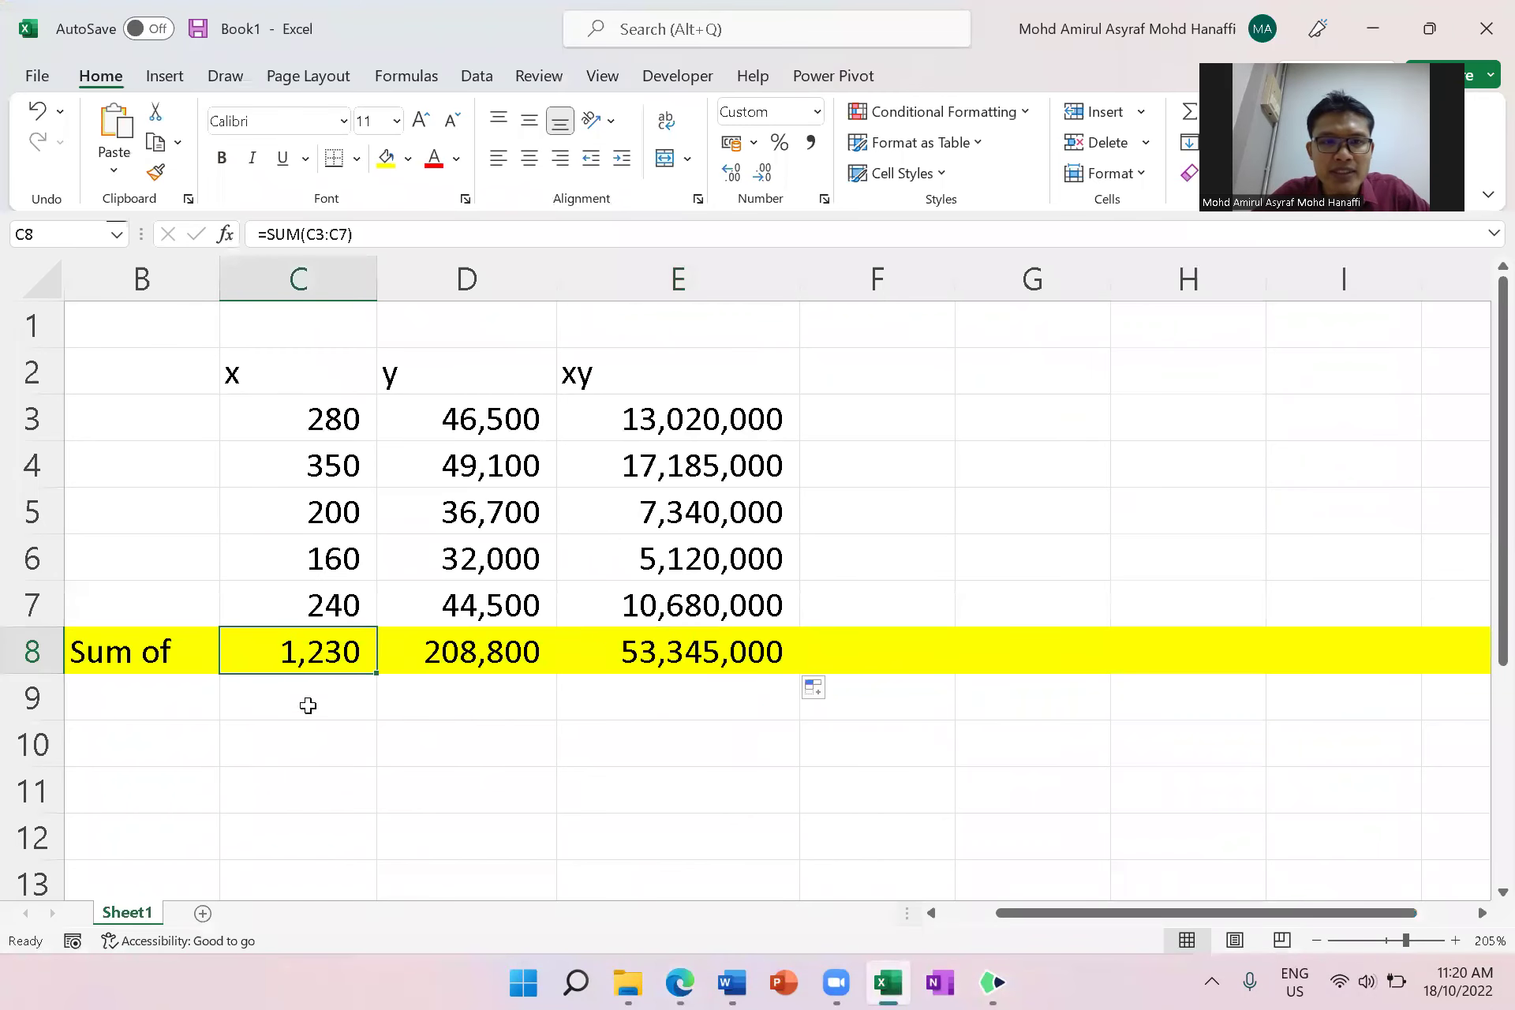
pyautogui.click(476, 654)
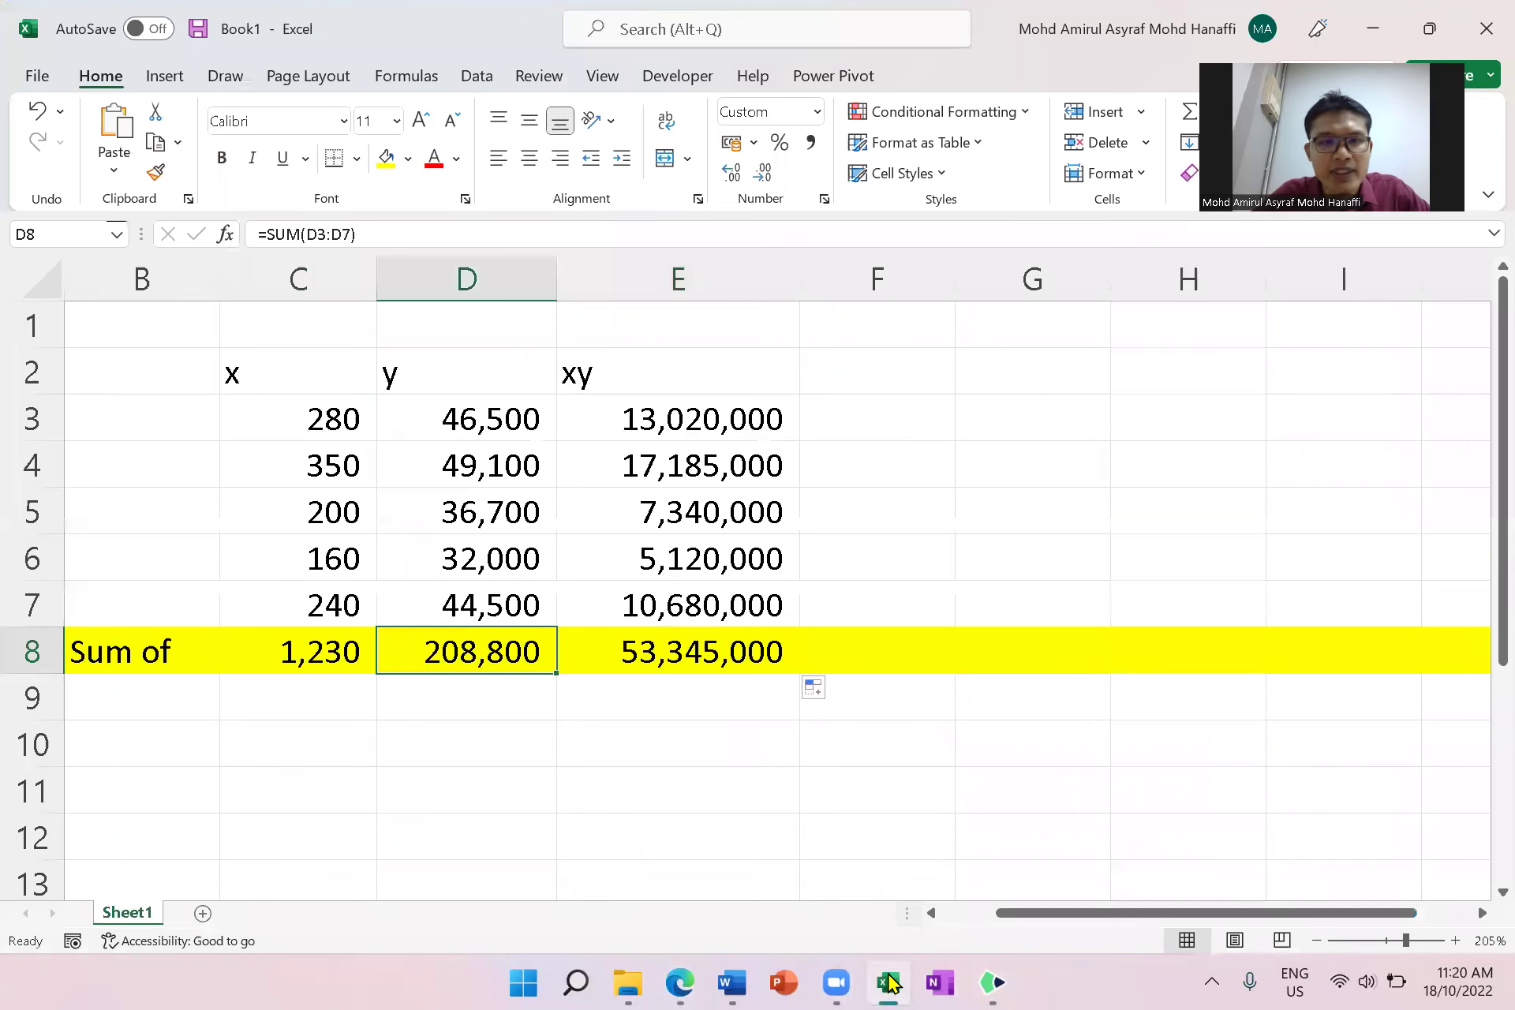
pyautogui.click(679, 982)
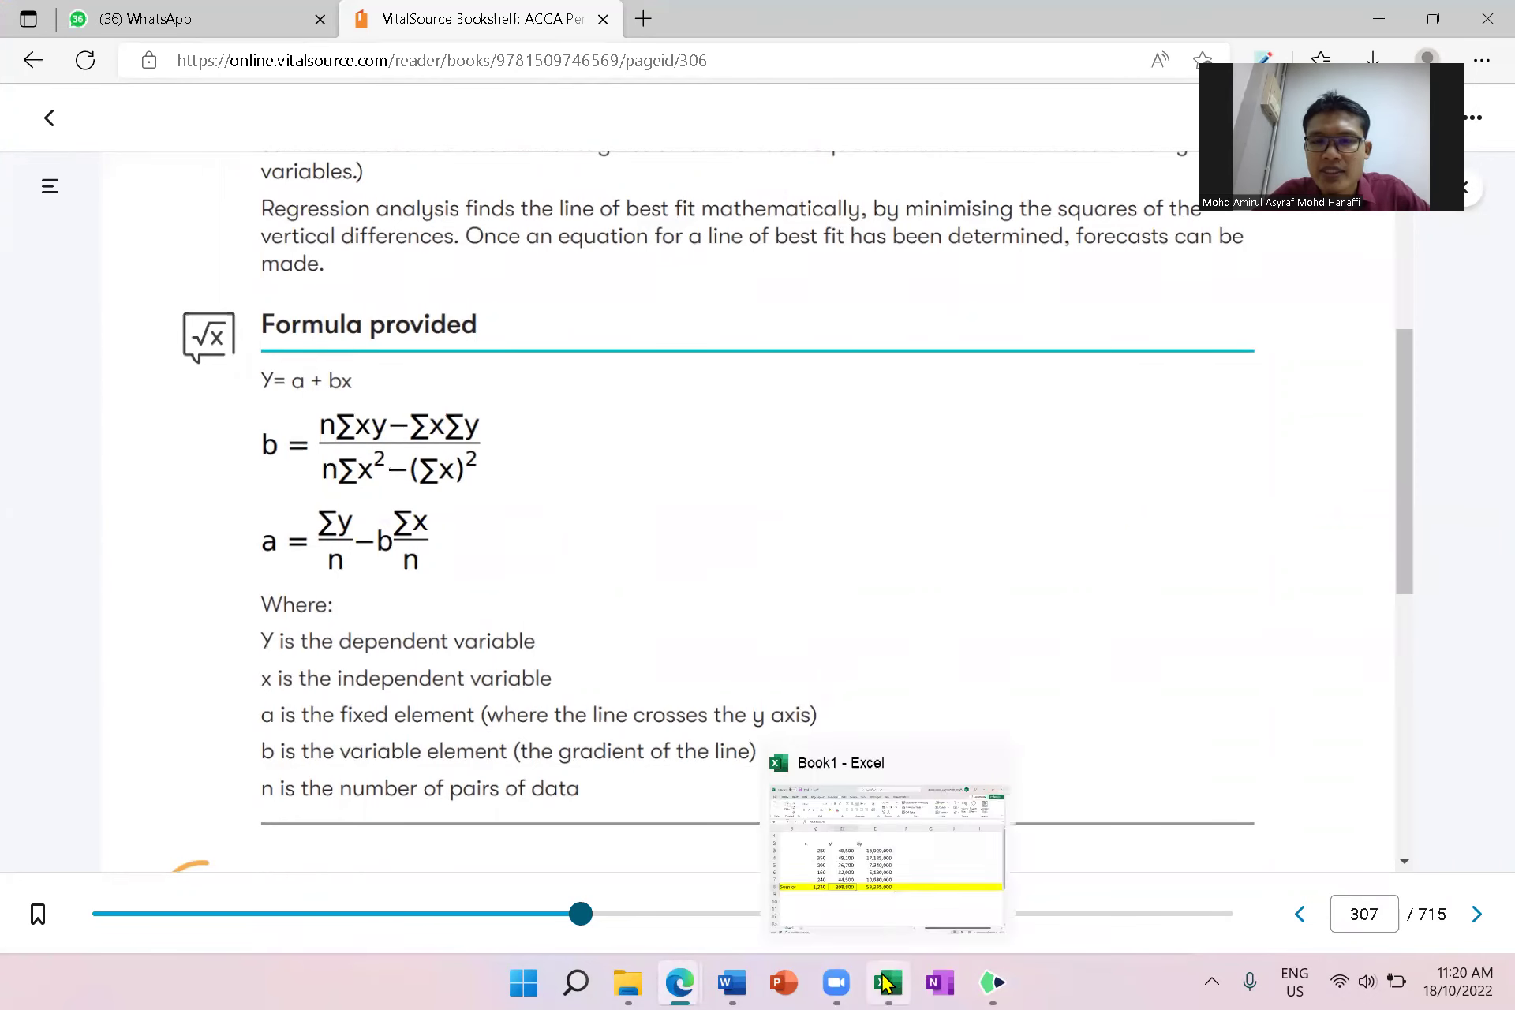
pyautogui.click(911, 982)
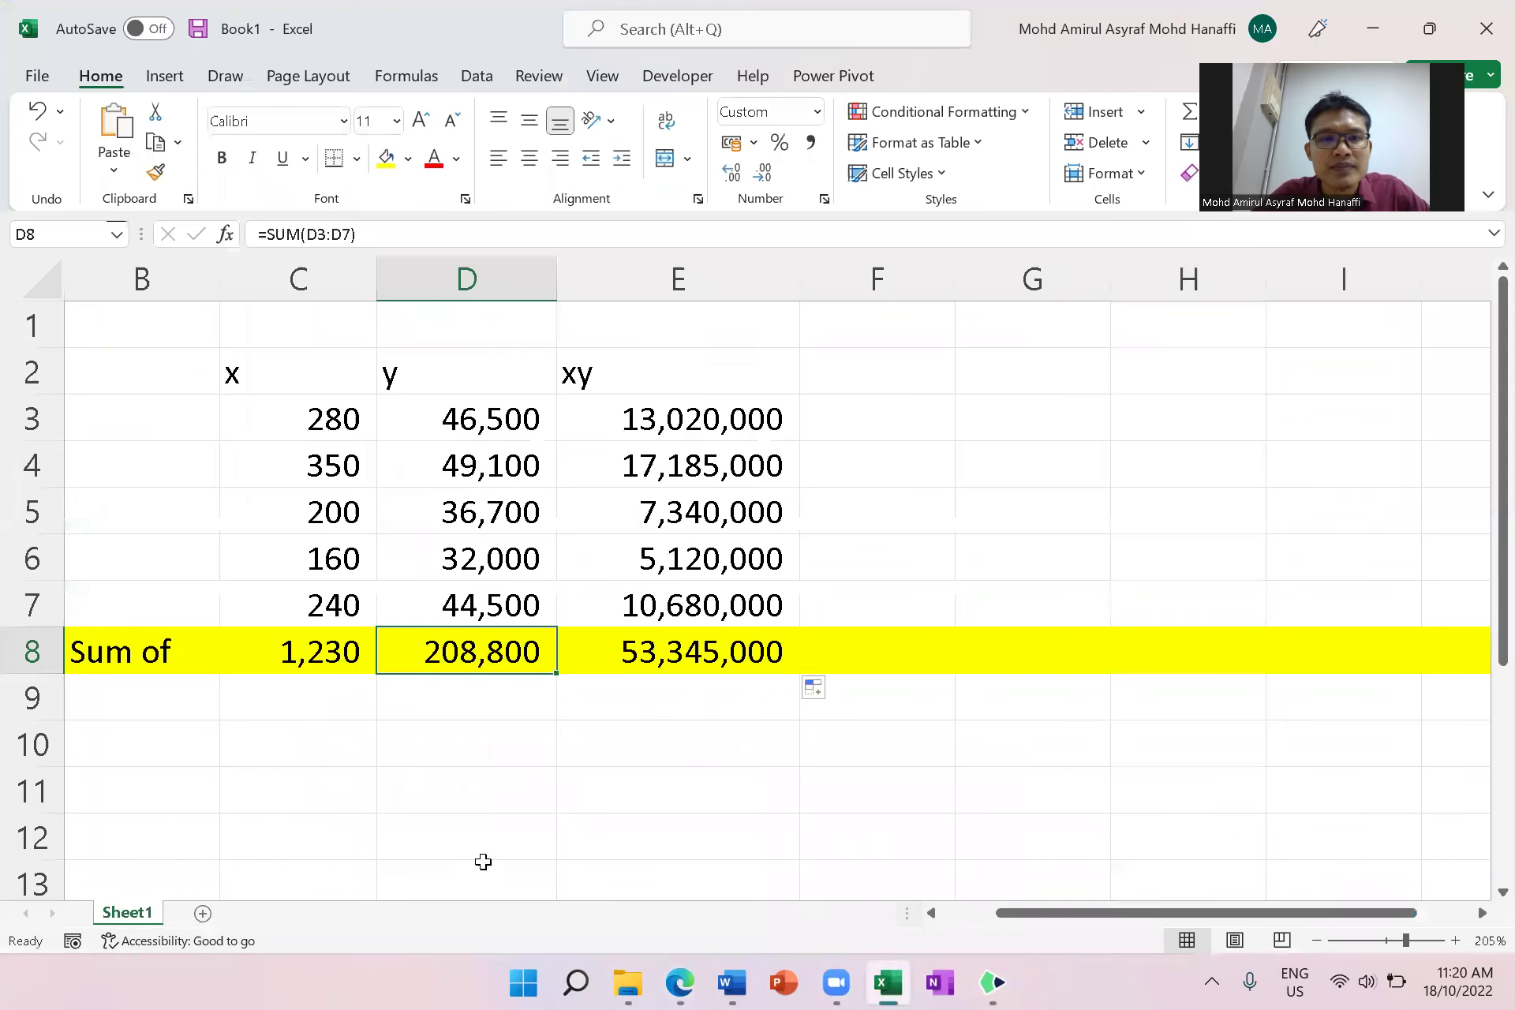
pyautogui.click(269, 653)
pyautogui.click(187, 740)
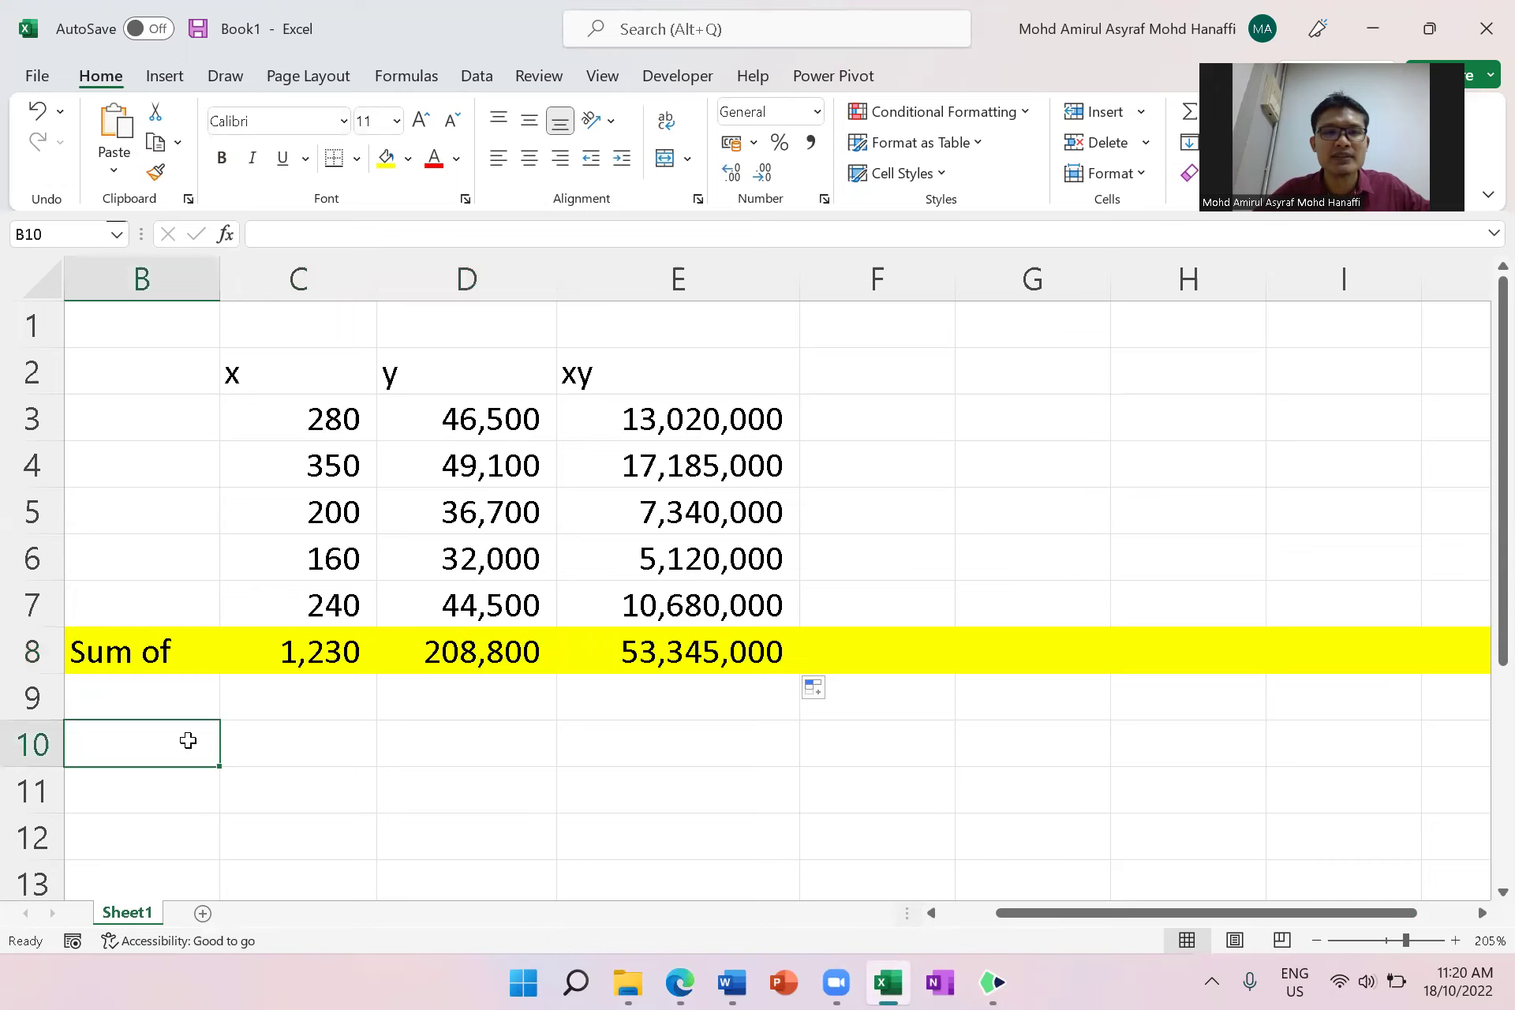
# - Label cell B10 "Square of sum x" and widen column B to fit the text
pyautogui.write('Sq')
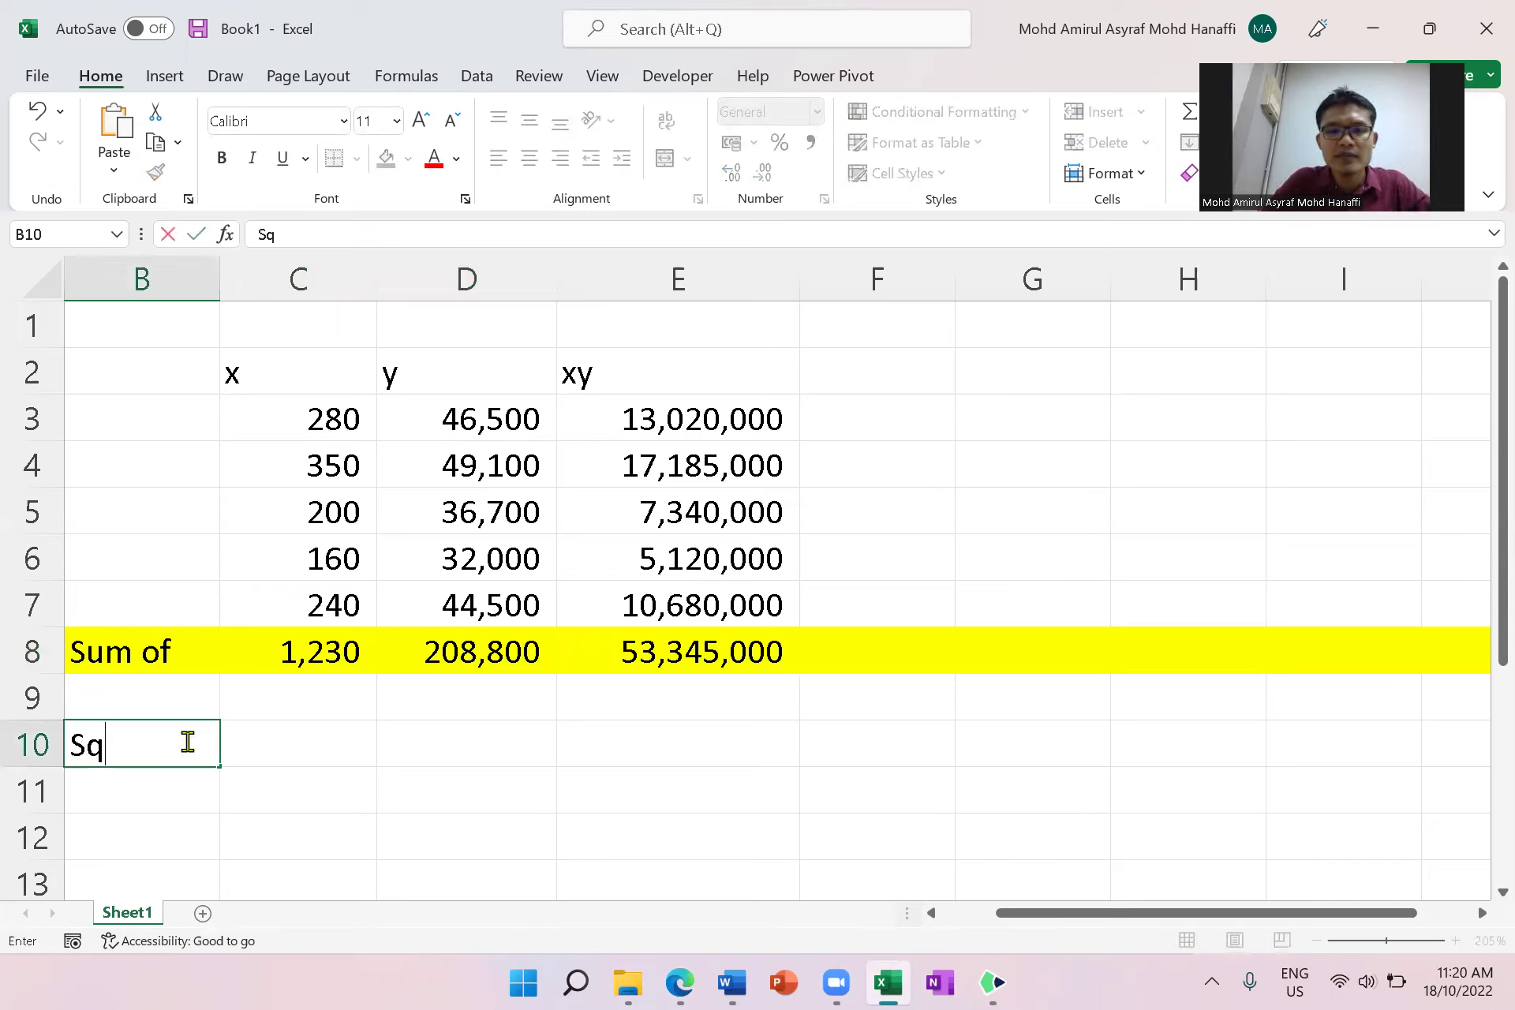
pyautogui.write('uare of sum x')
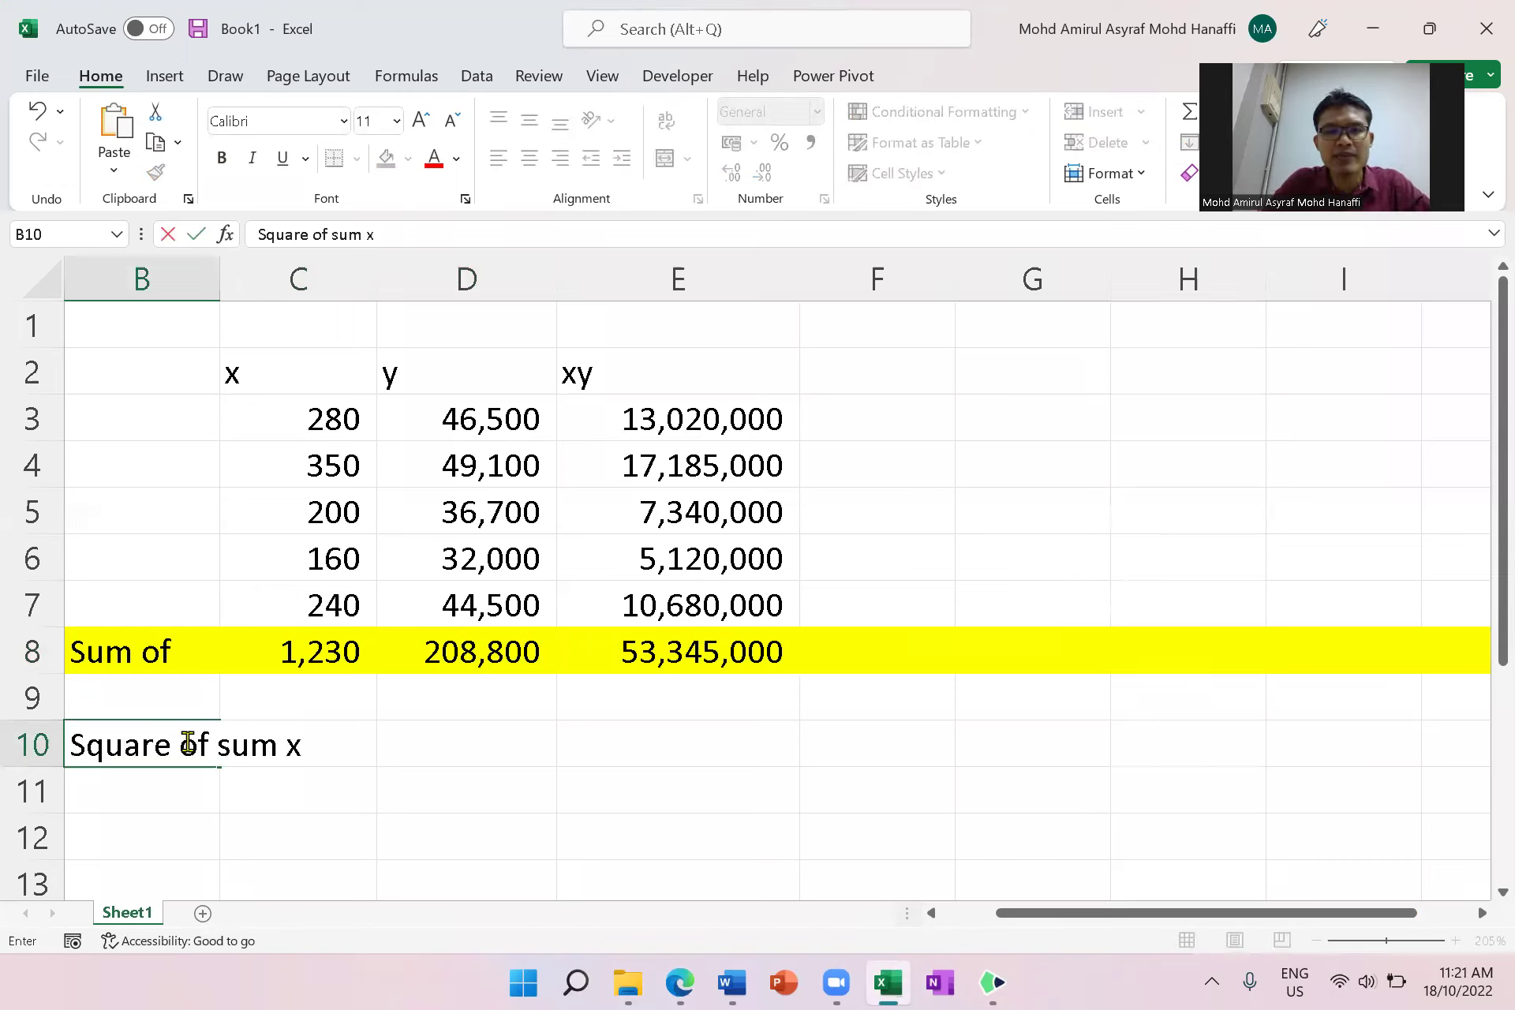
pyautogui.press('Return')
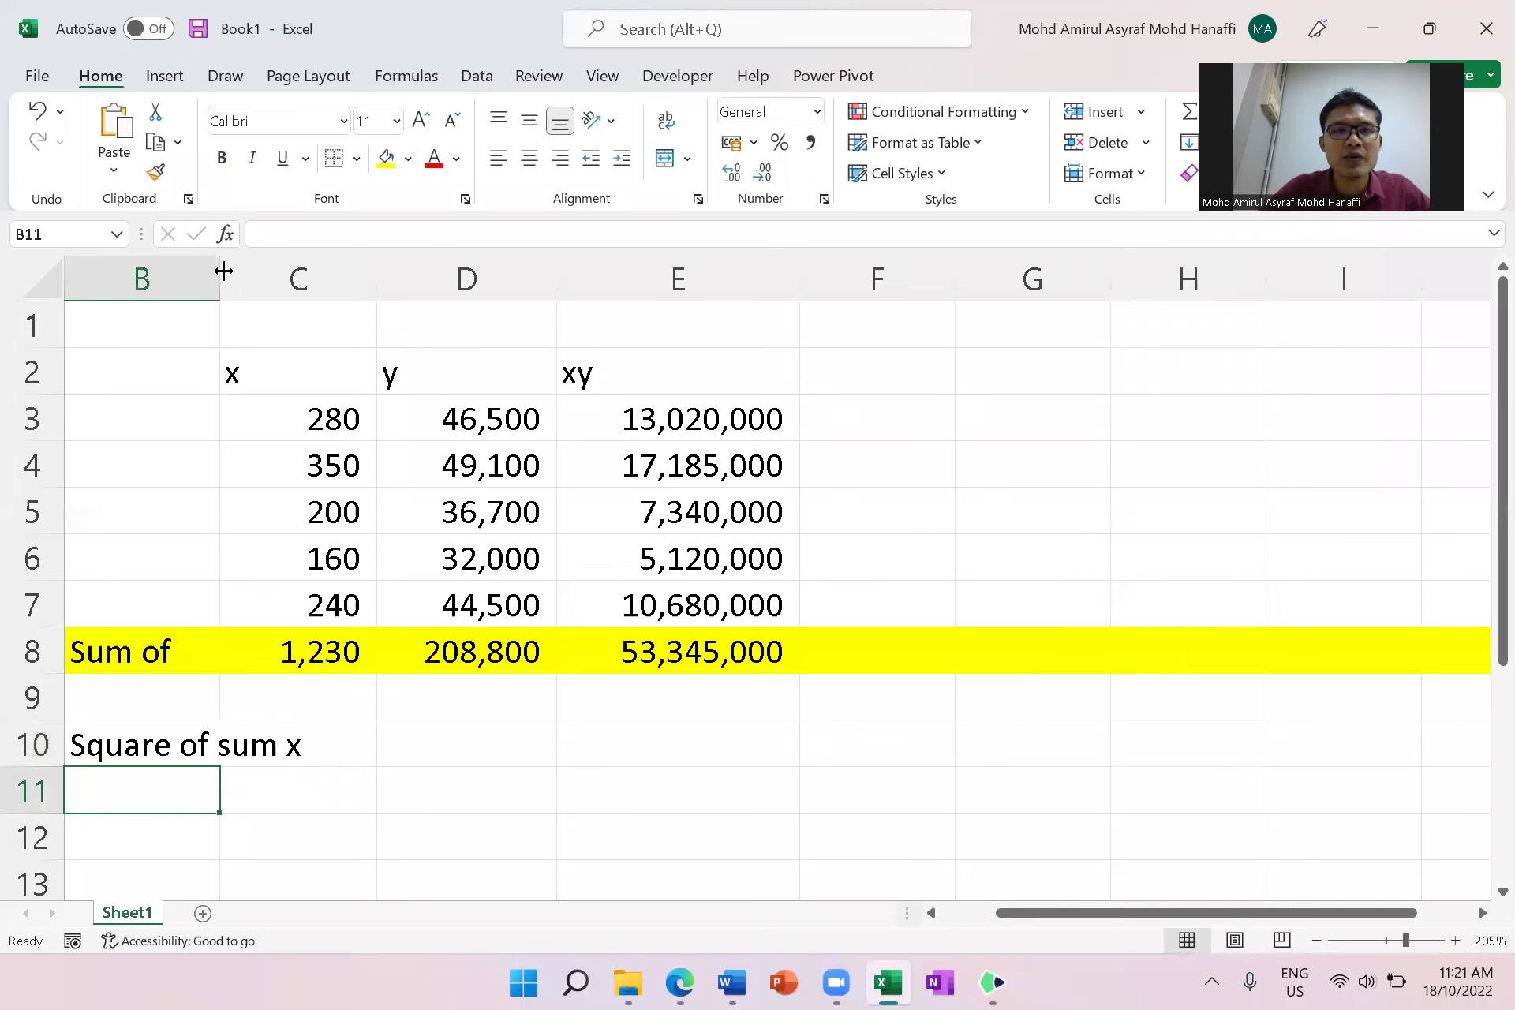
pyautogui.doubleClick(220, 267)
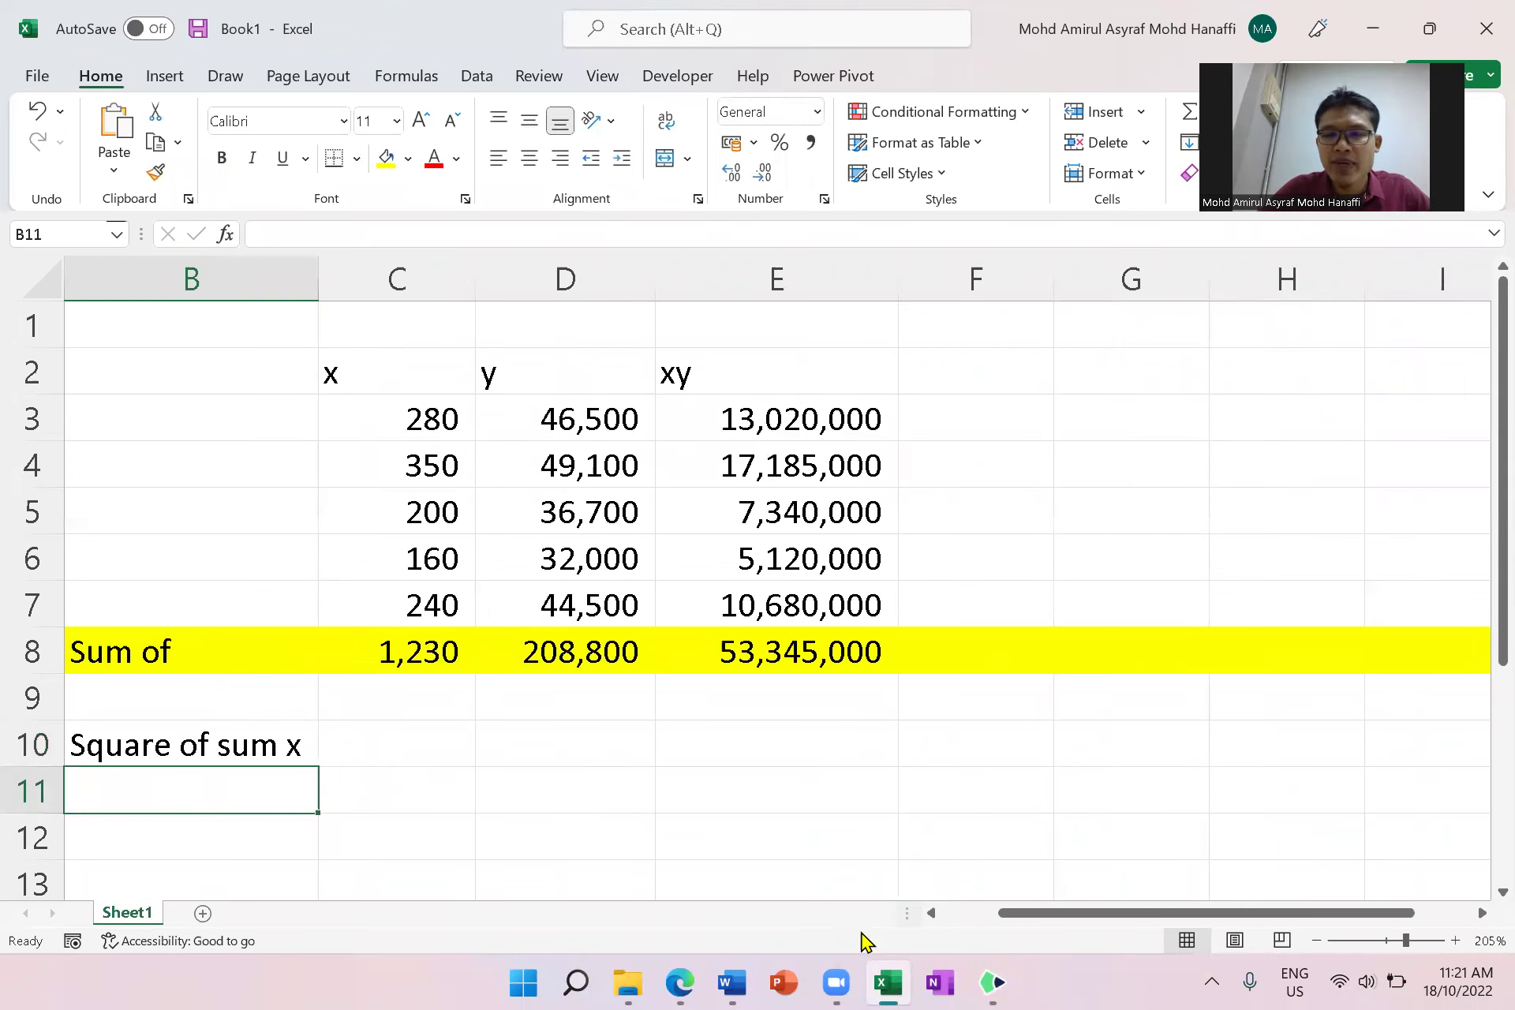
# - Calculate the square of the x total in C10 with the formula =C8*C8, using the e-book's regression formula as reference
pyautogui.click(887, 982)
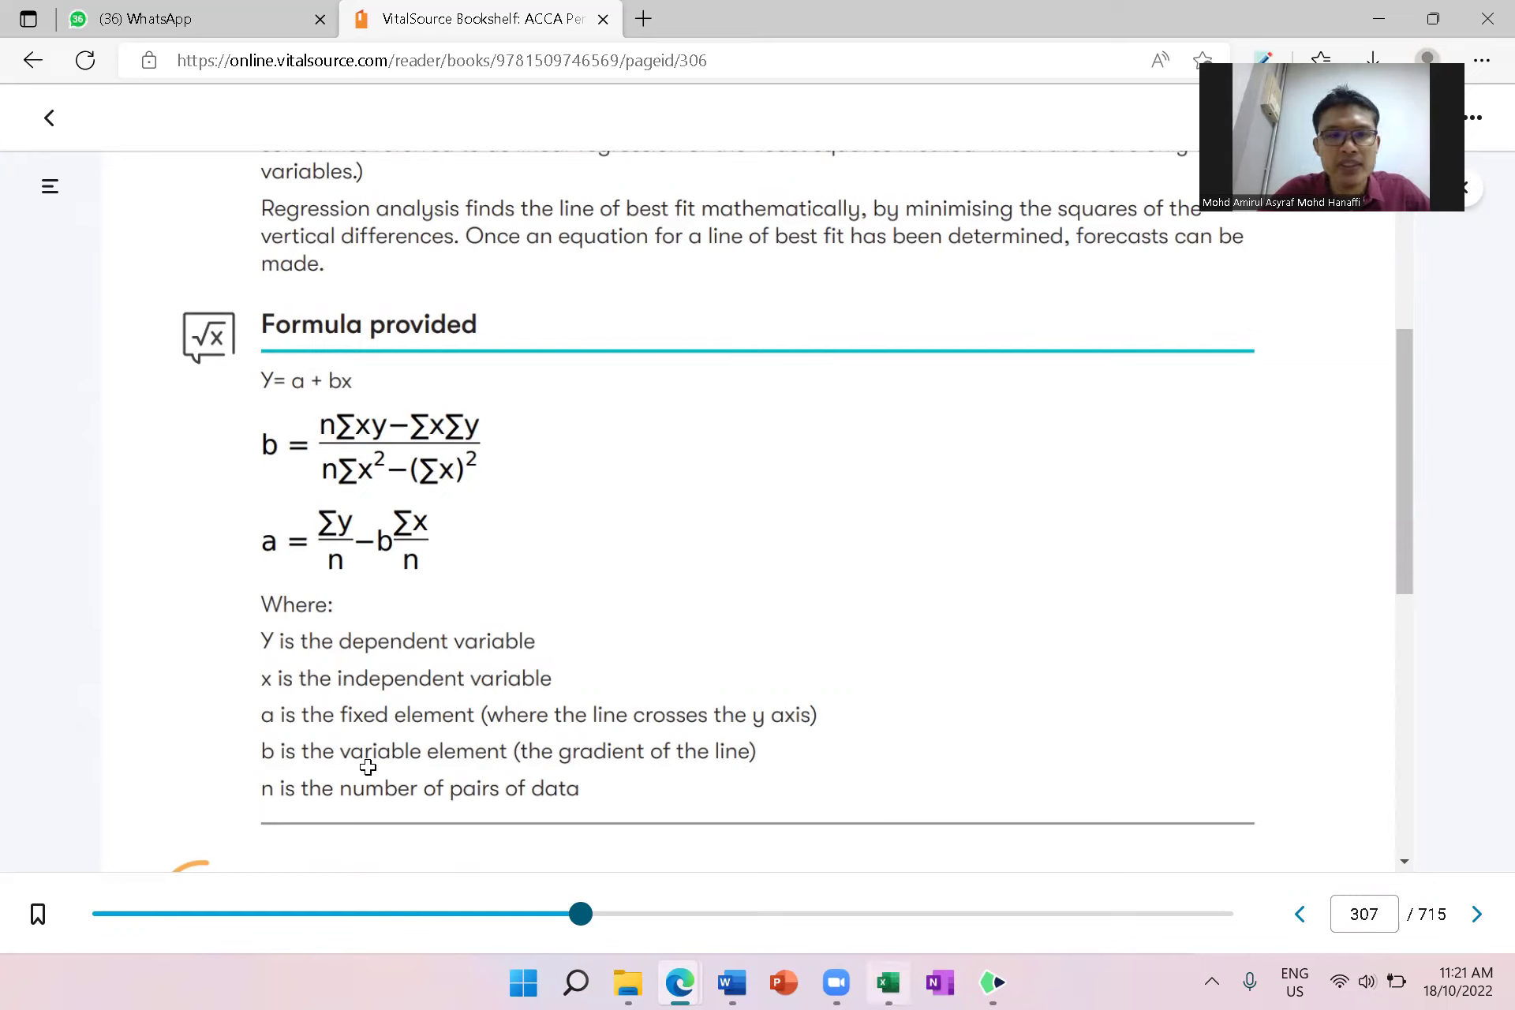
pyautogui.hotkey('alt', 'Tab')
pyautogui.click(343, 758)
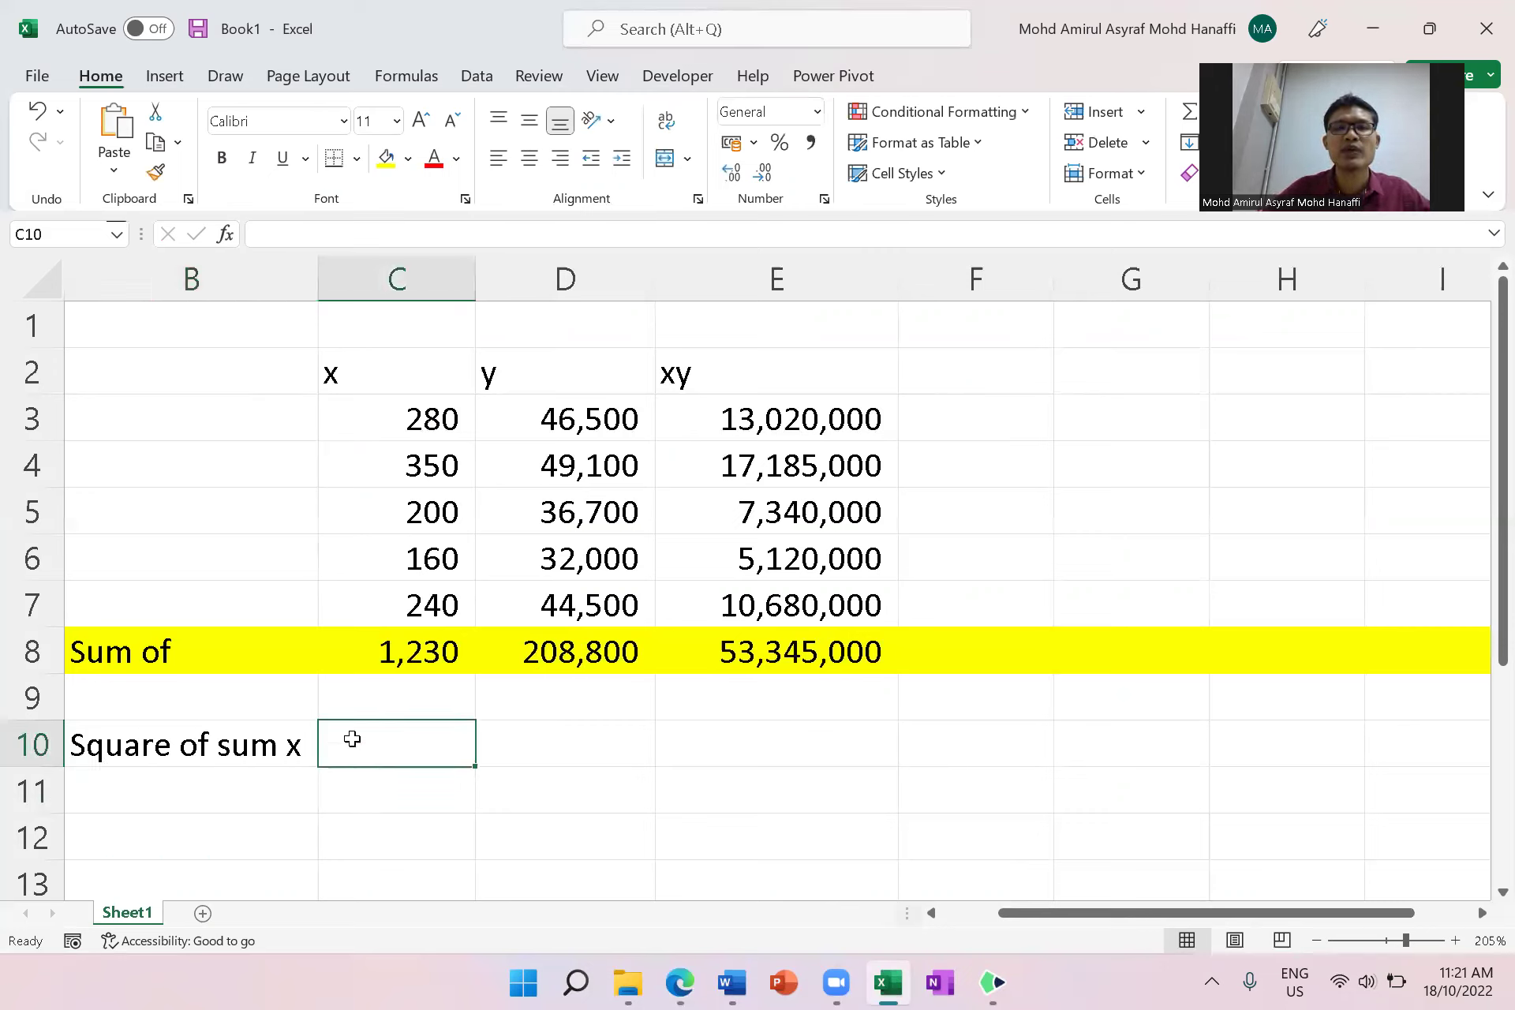
pyautogui.write('=')
pyautogui.click(392, 651)
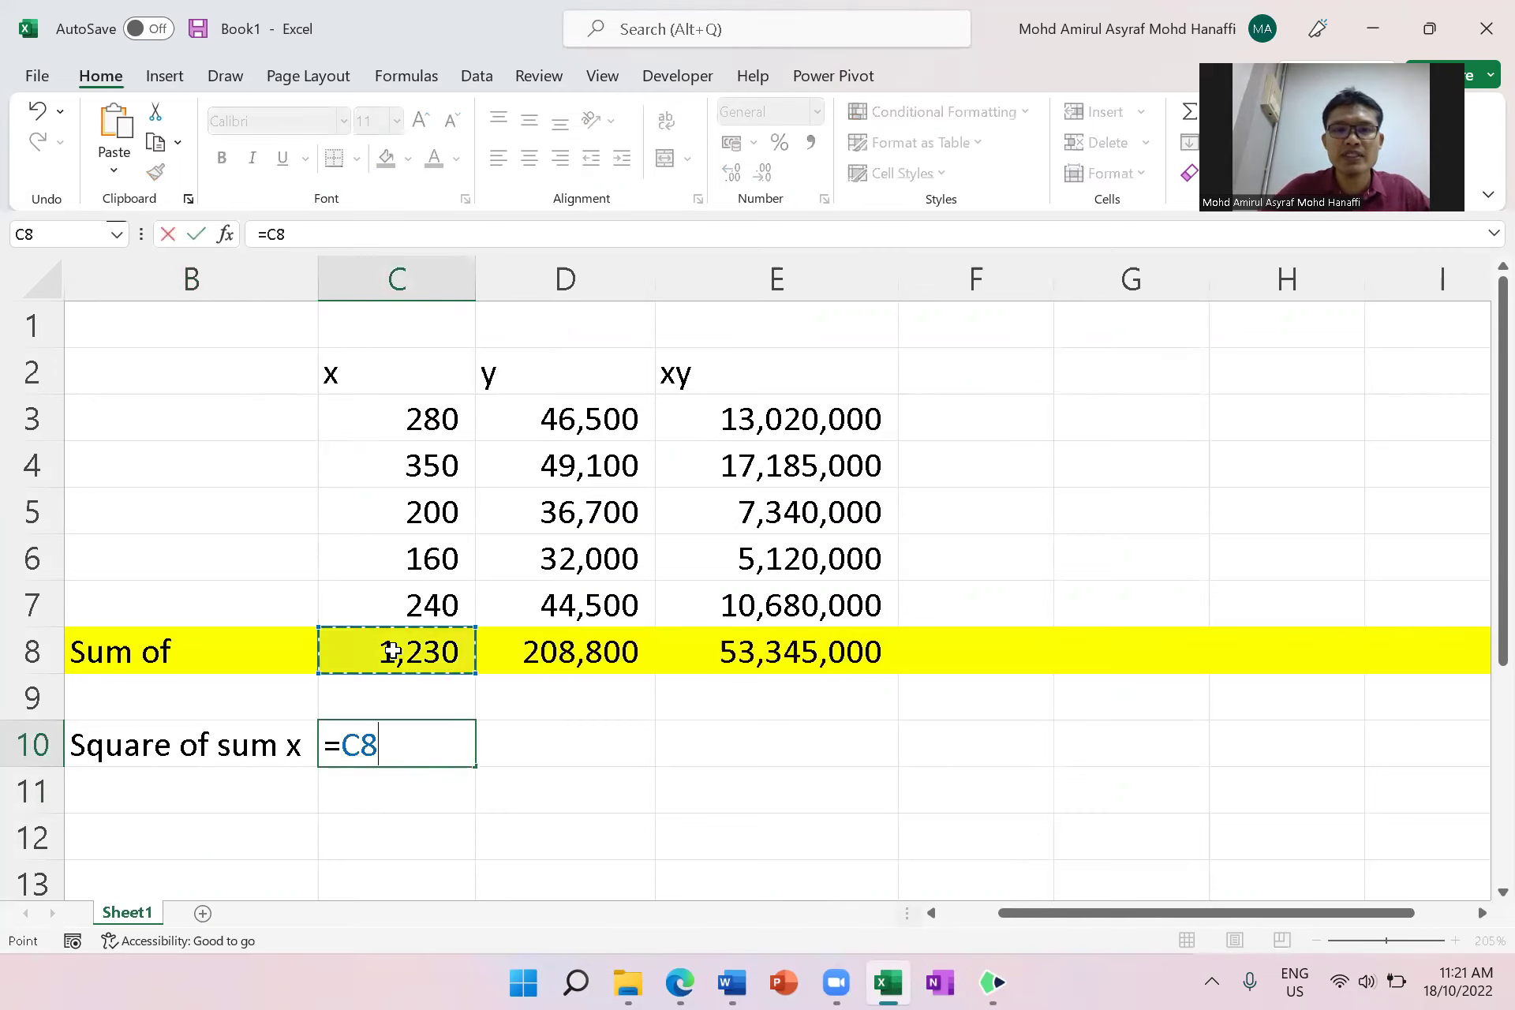
pyautogui.write('*')
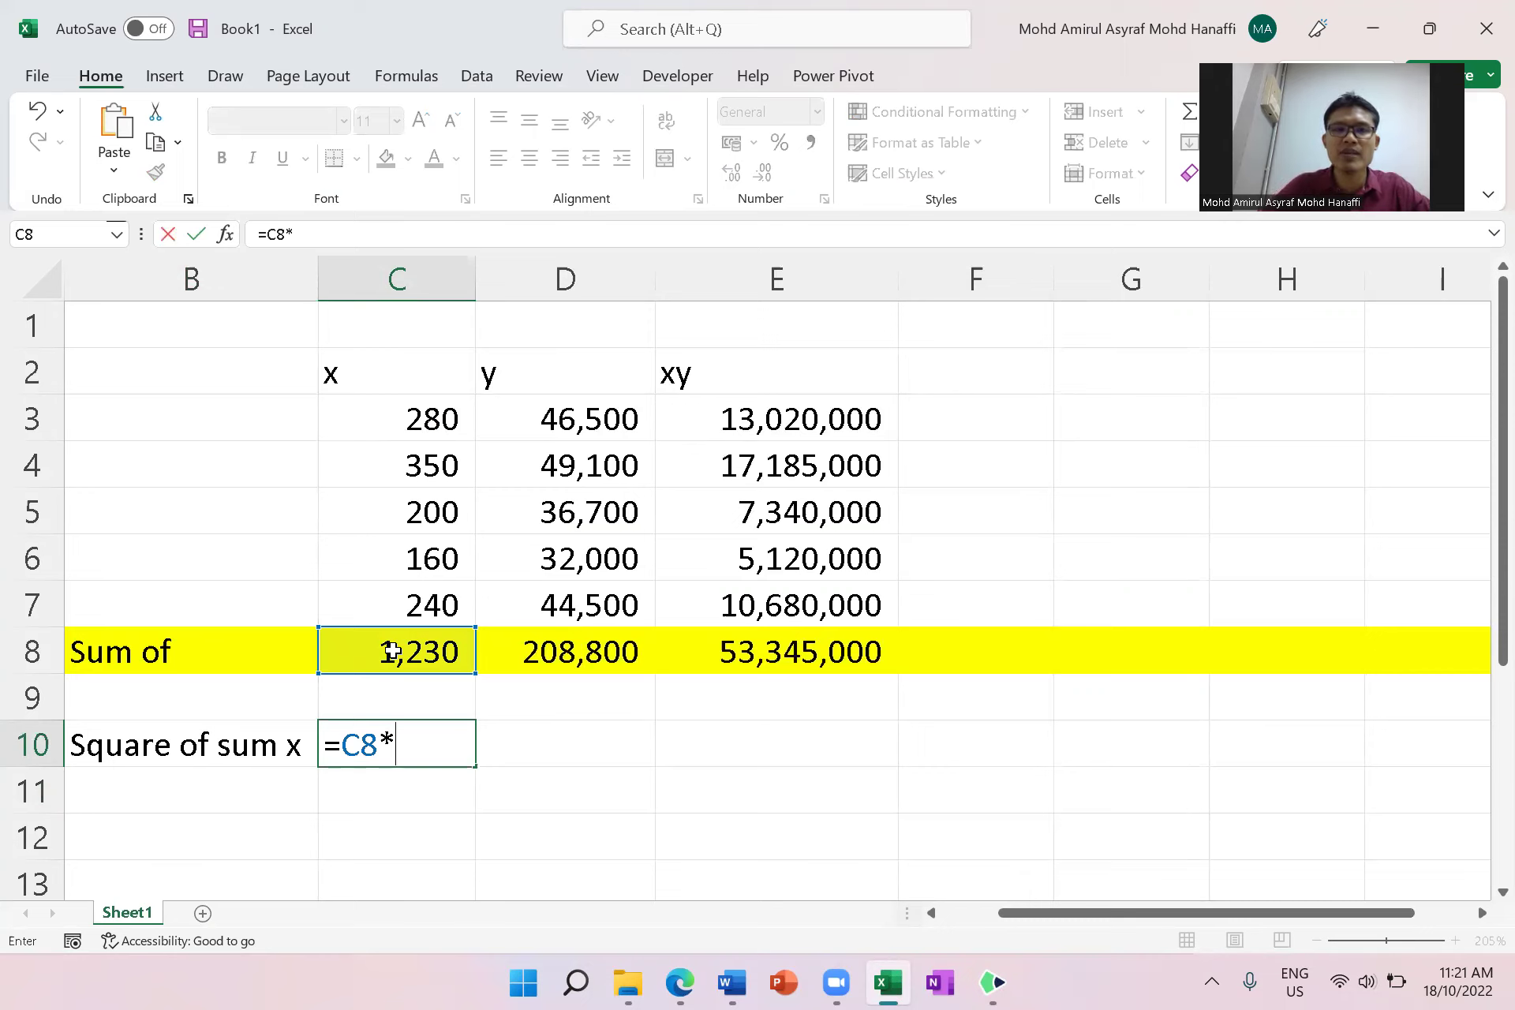
pyautogui.click(392, 651)
pyautogui.press('Return')
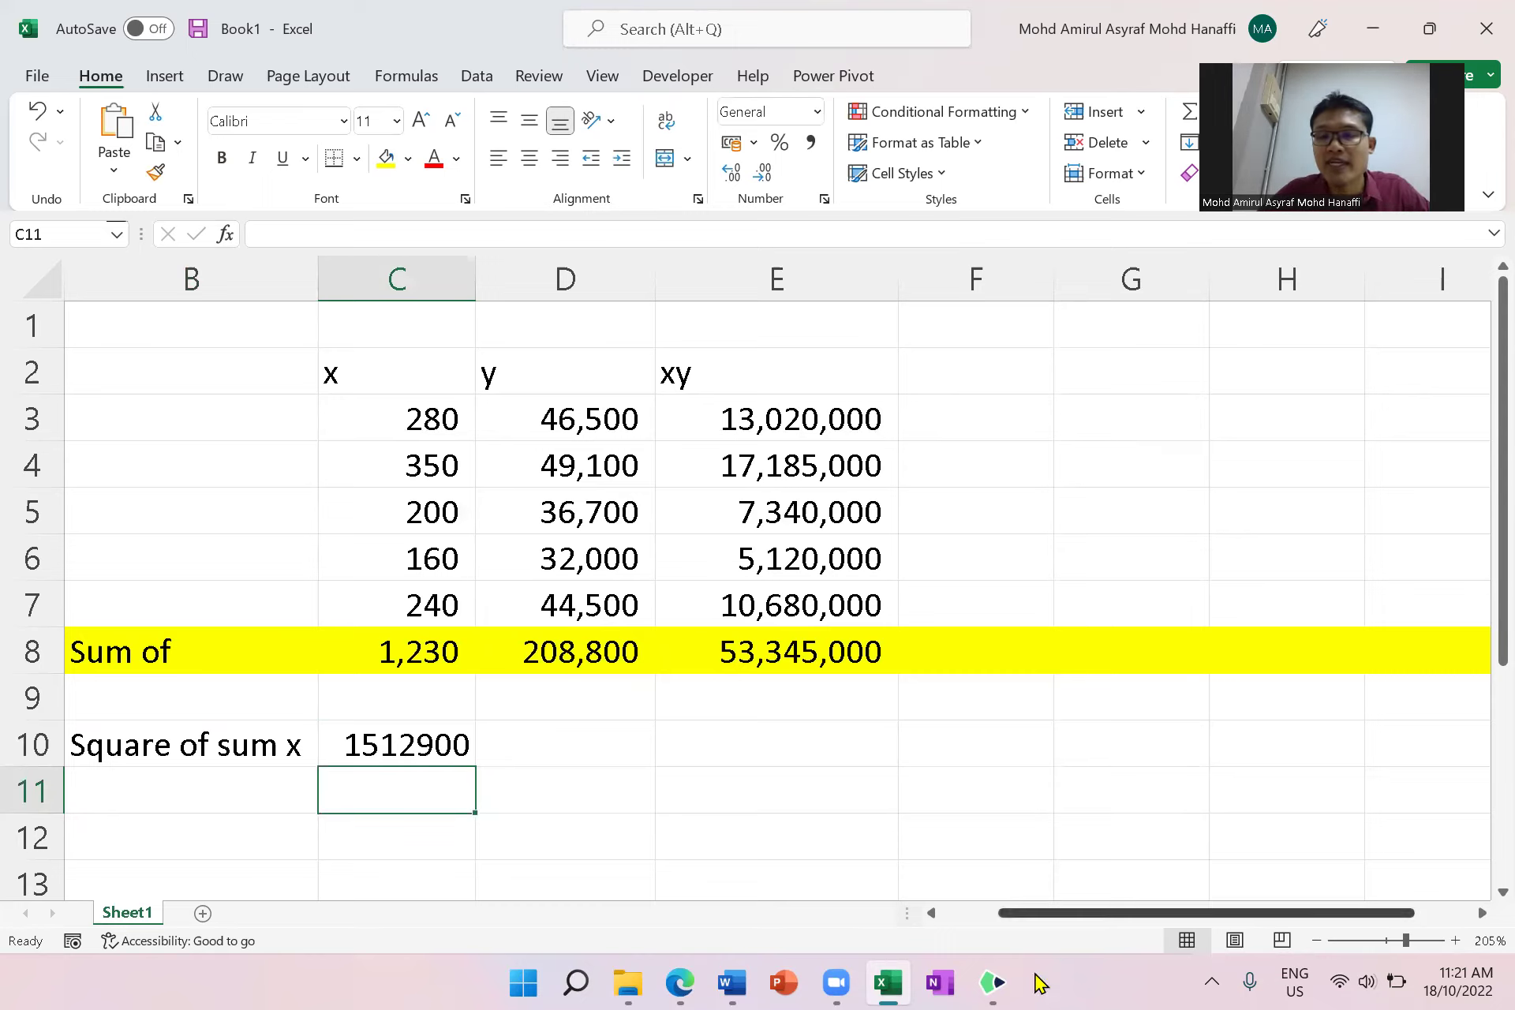
# - Check the regression formulas in the e-book and add the heading "xx" in cell F2 of the workbook
pyautogui.click(993, 982)
pyautogui.click(993, 983)
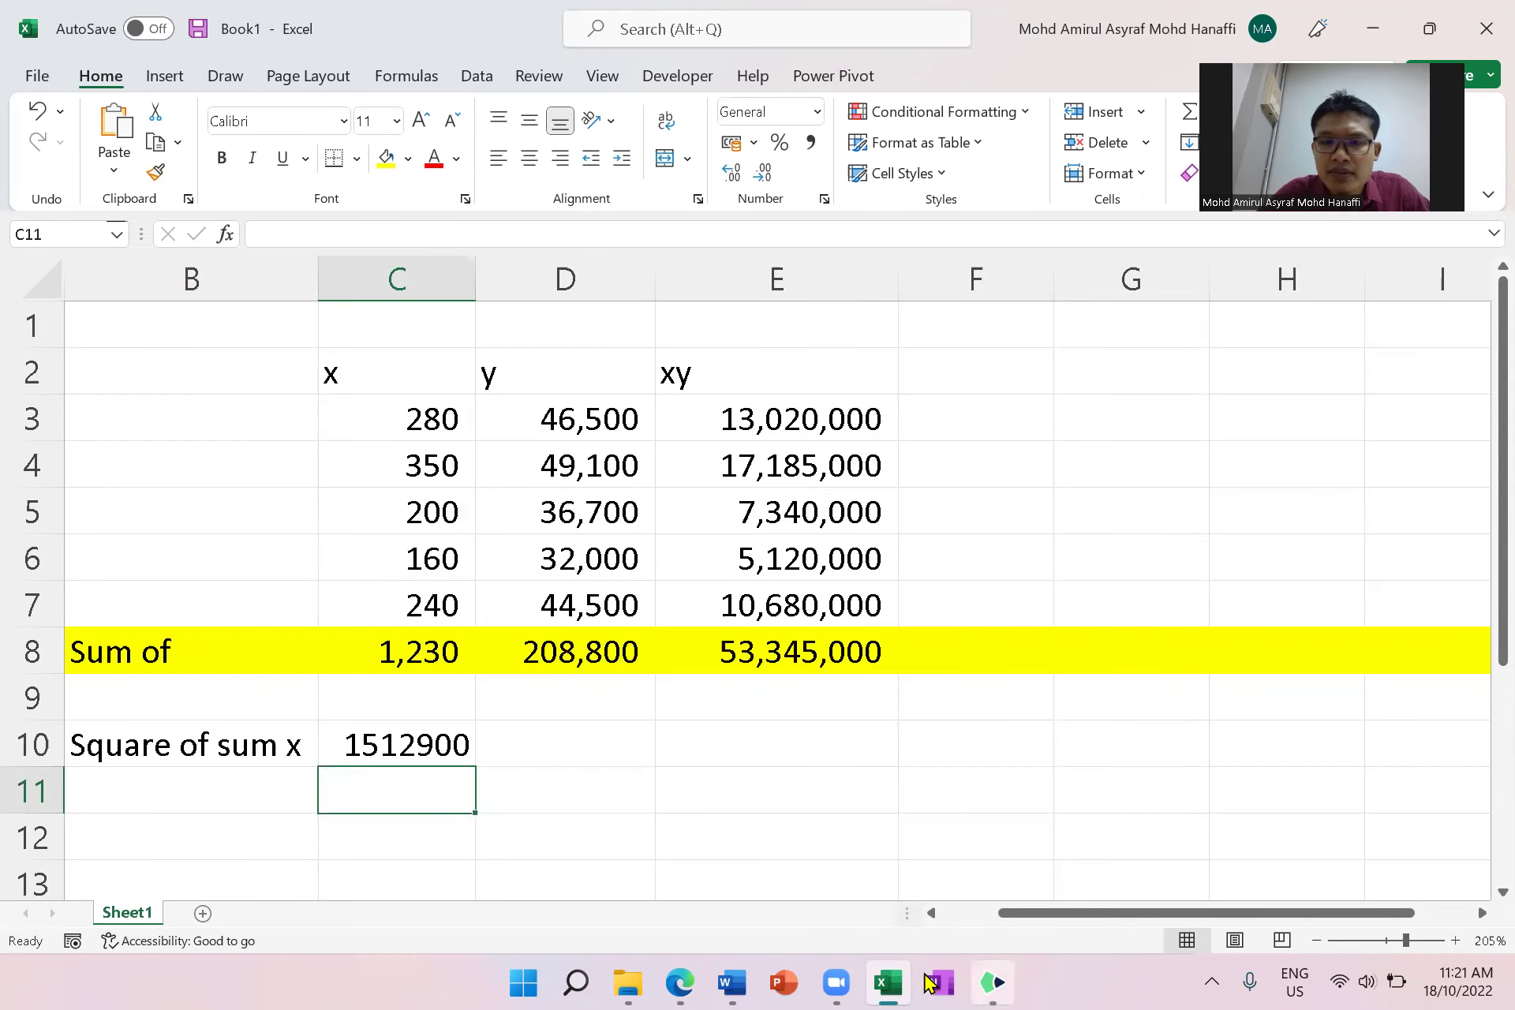
pyautogui.click(876, 979)
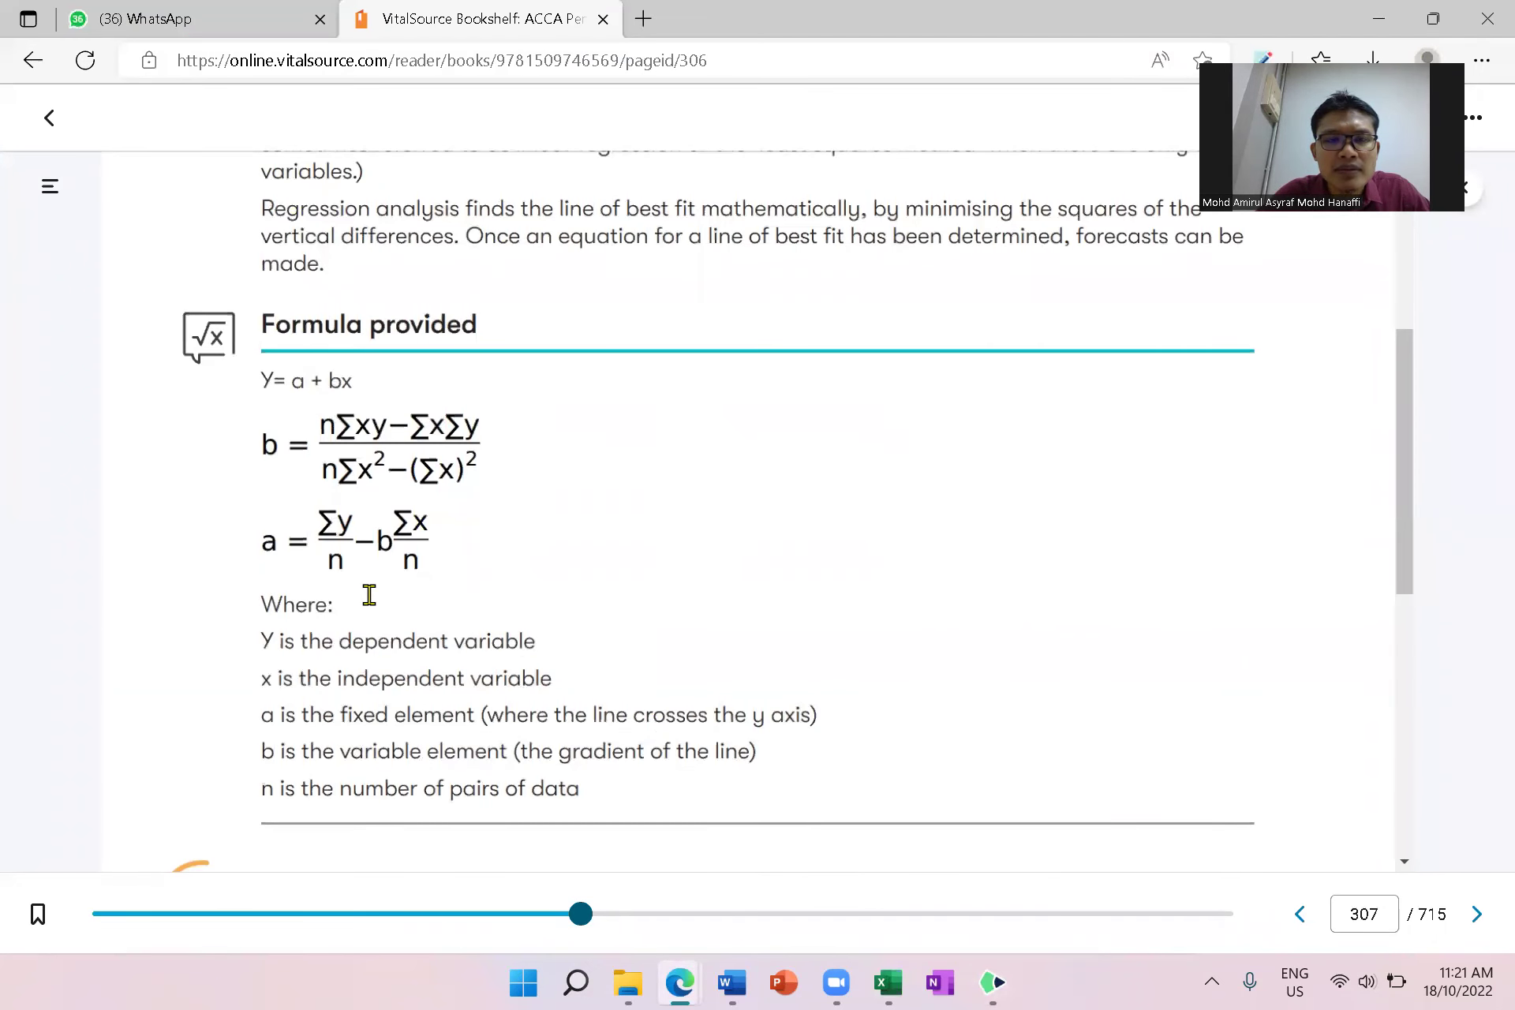
pyautogui.click(888, 982)
pyautogui.click(941, 379)
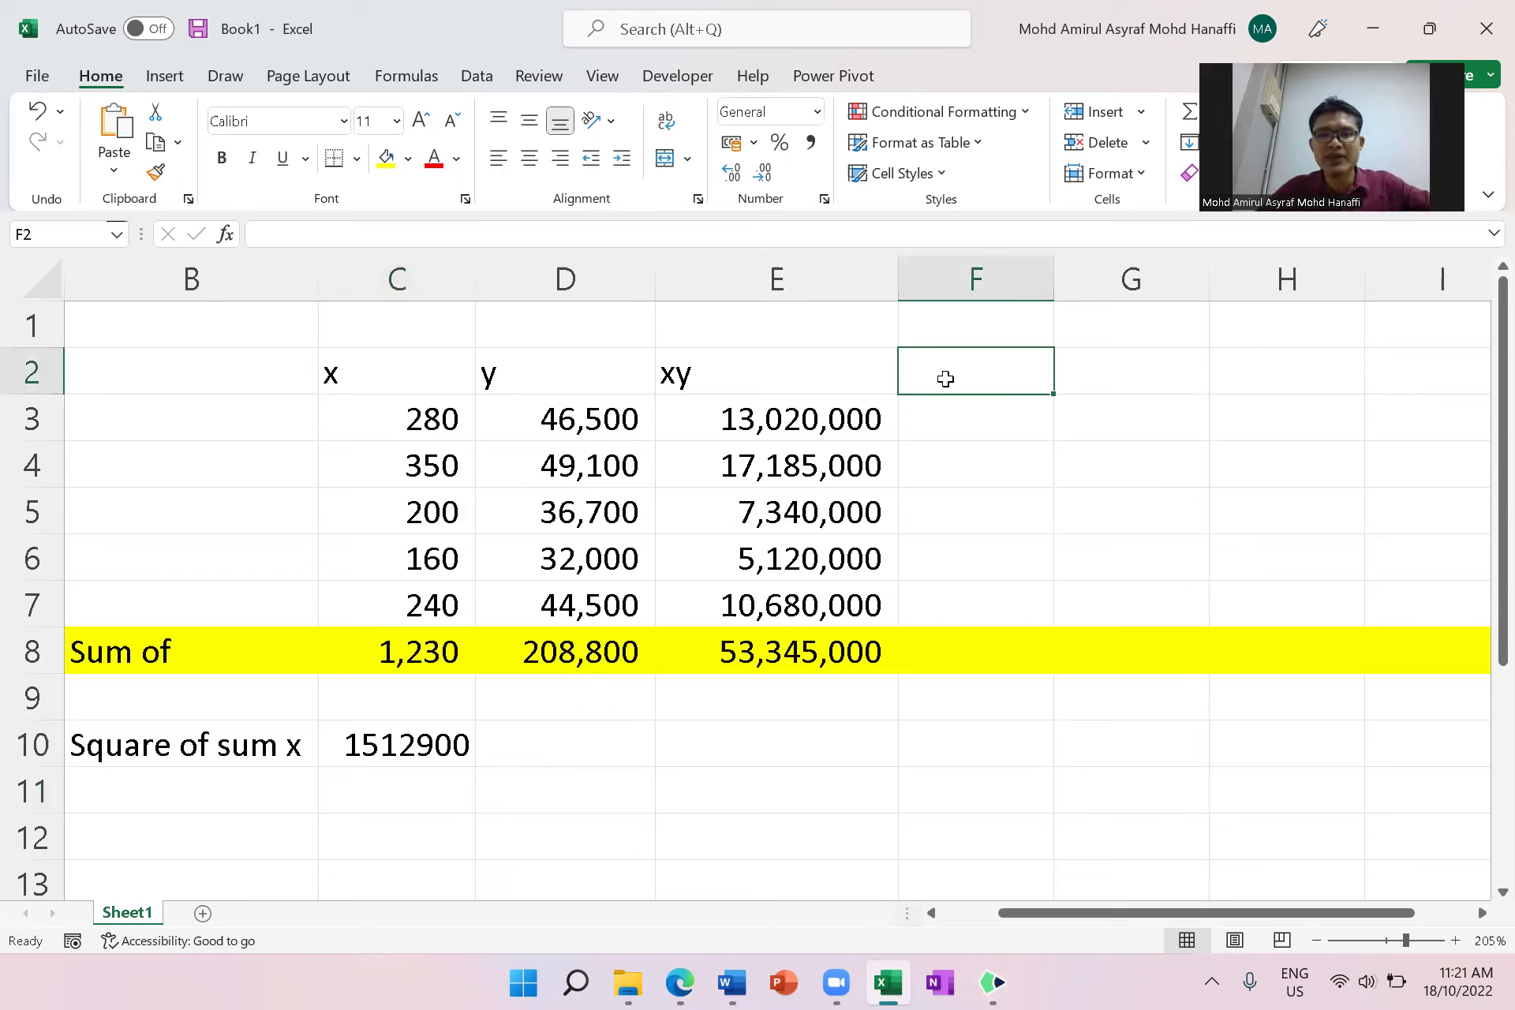
pyautogui.write('xx')
pyautogui.press('Return')
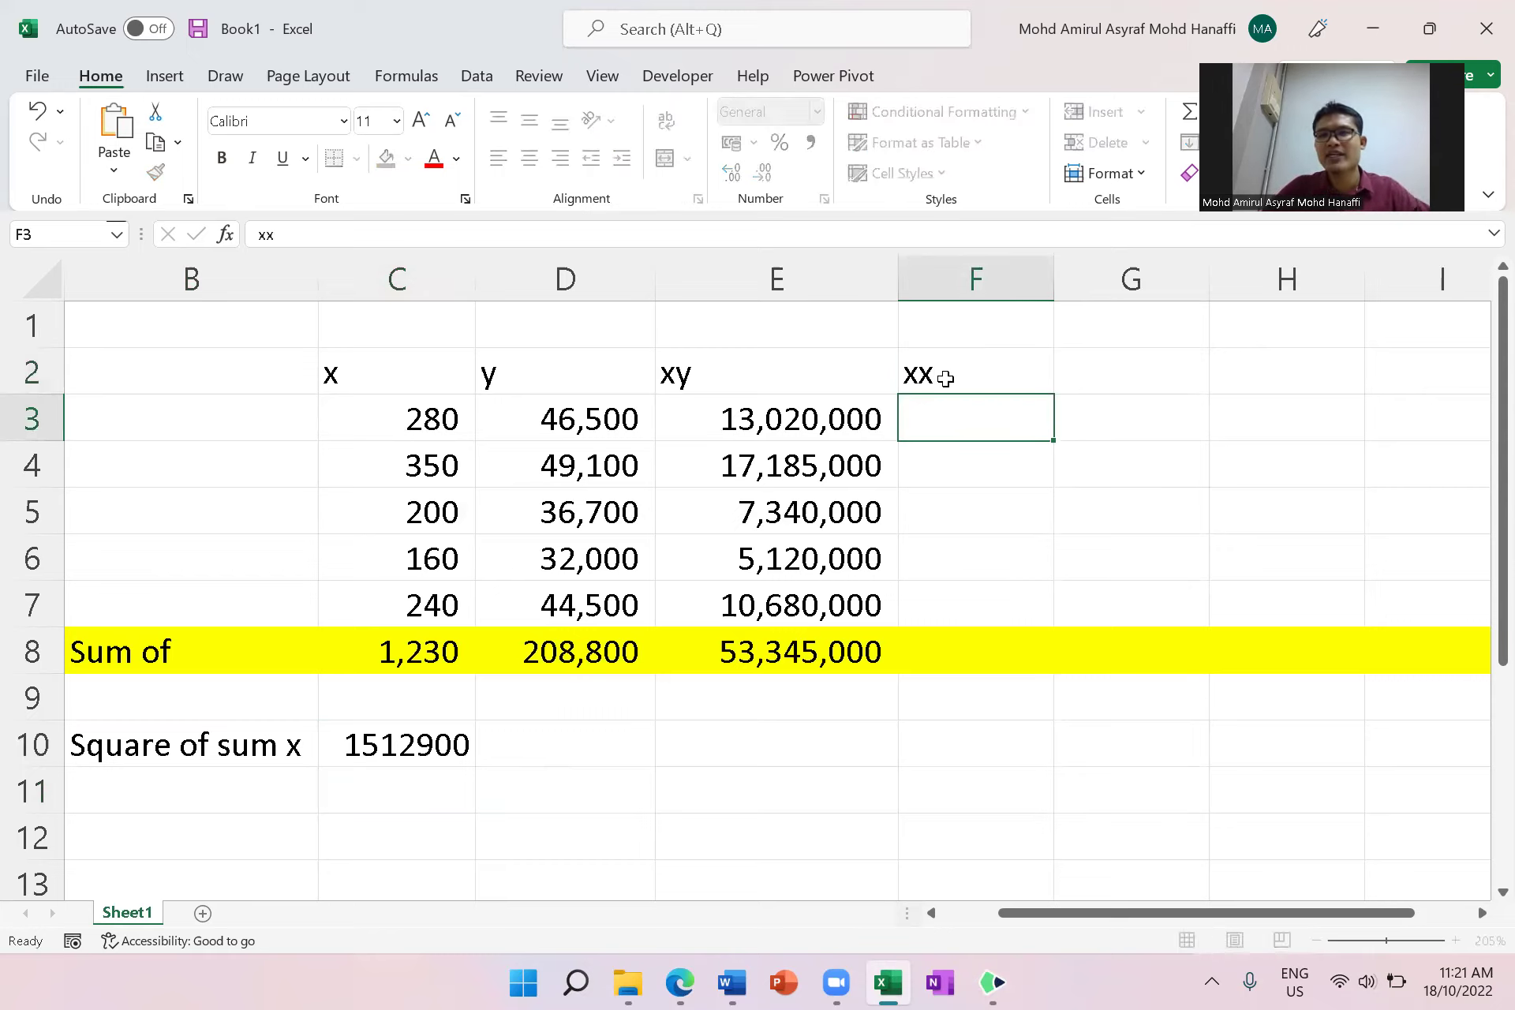
# - Square the first x value in F3 with =C3*C3, fill the formula down to F7 and check the copied formula in F4
pyautogui.write('=')
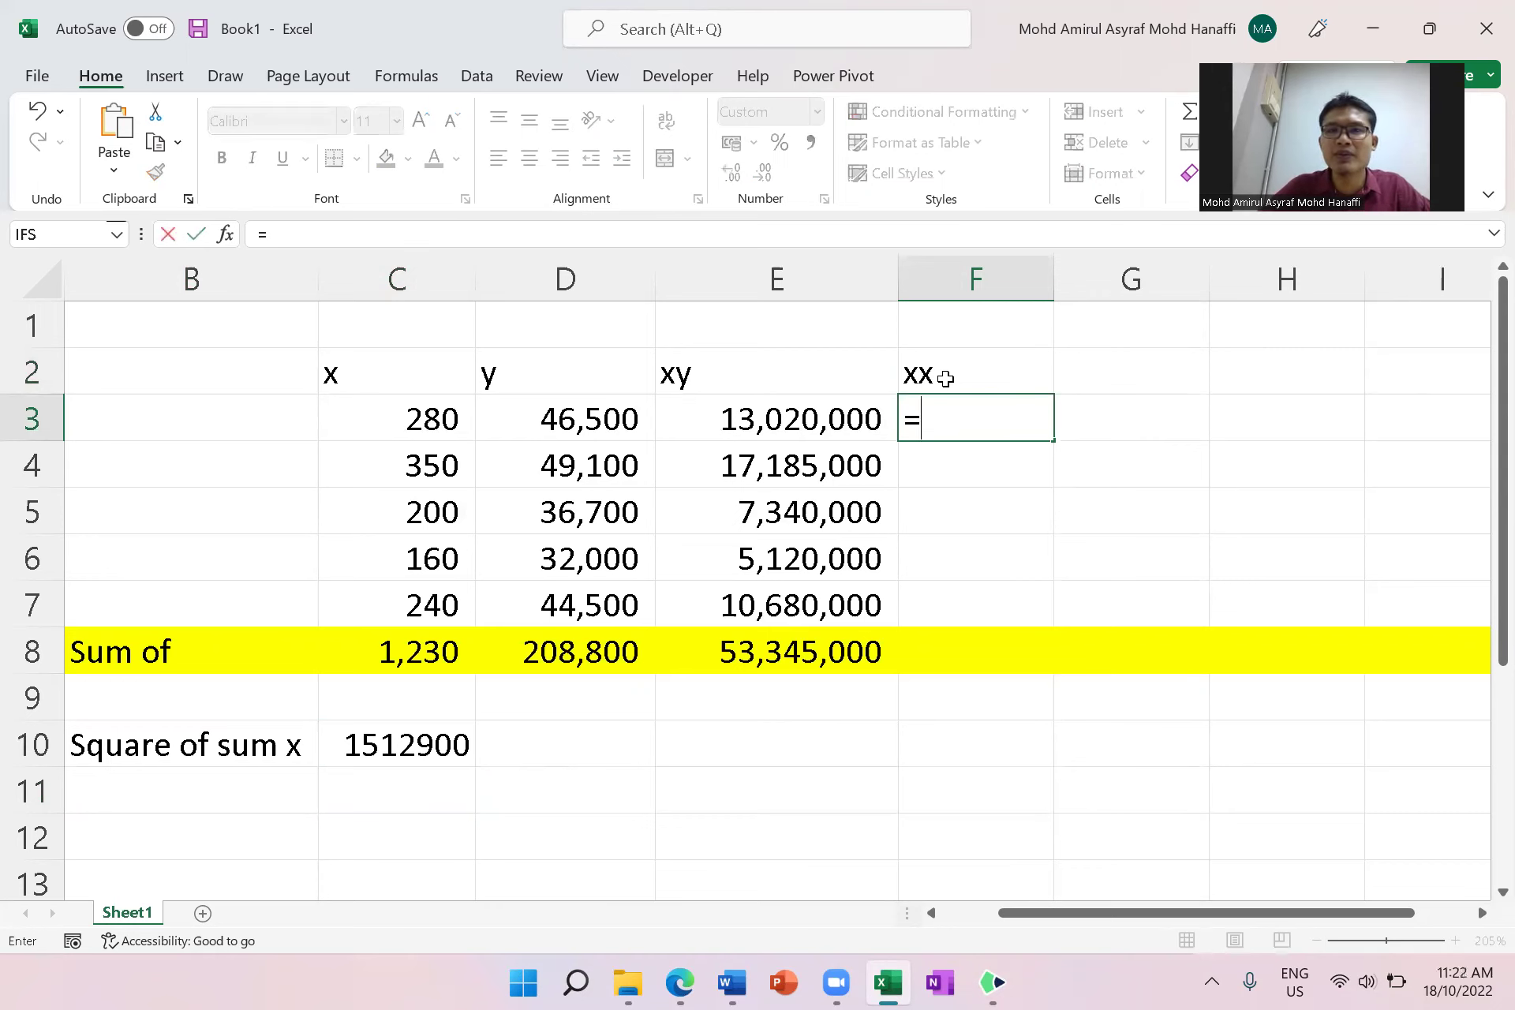
pyautogui.click(406, 423)
pyautogui.write('*')
pyautogui.click(406, 423)
pyautogui.press('Return')
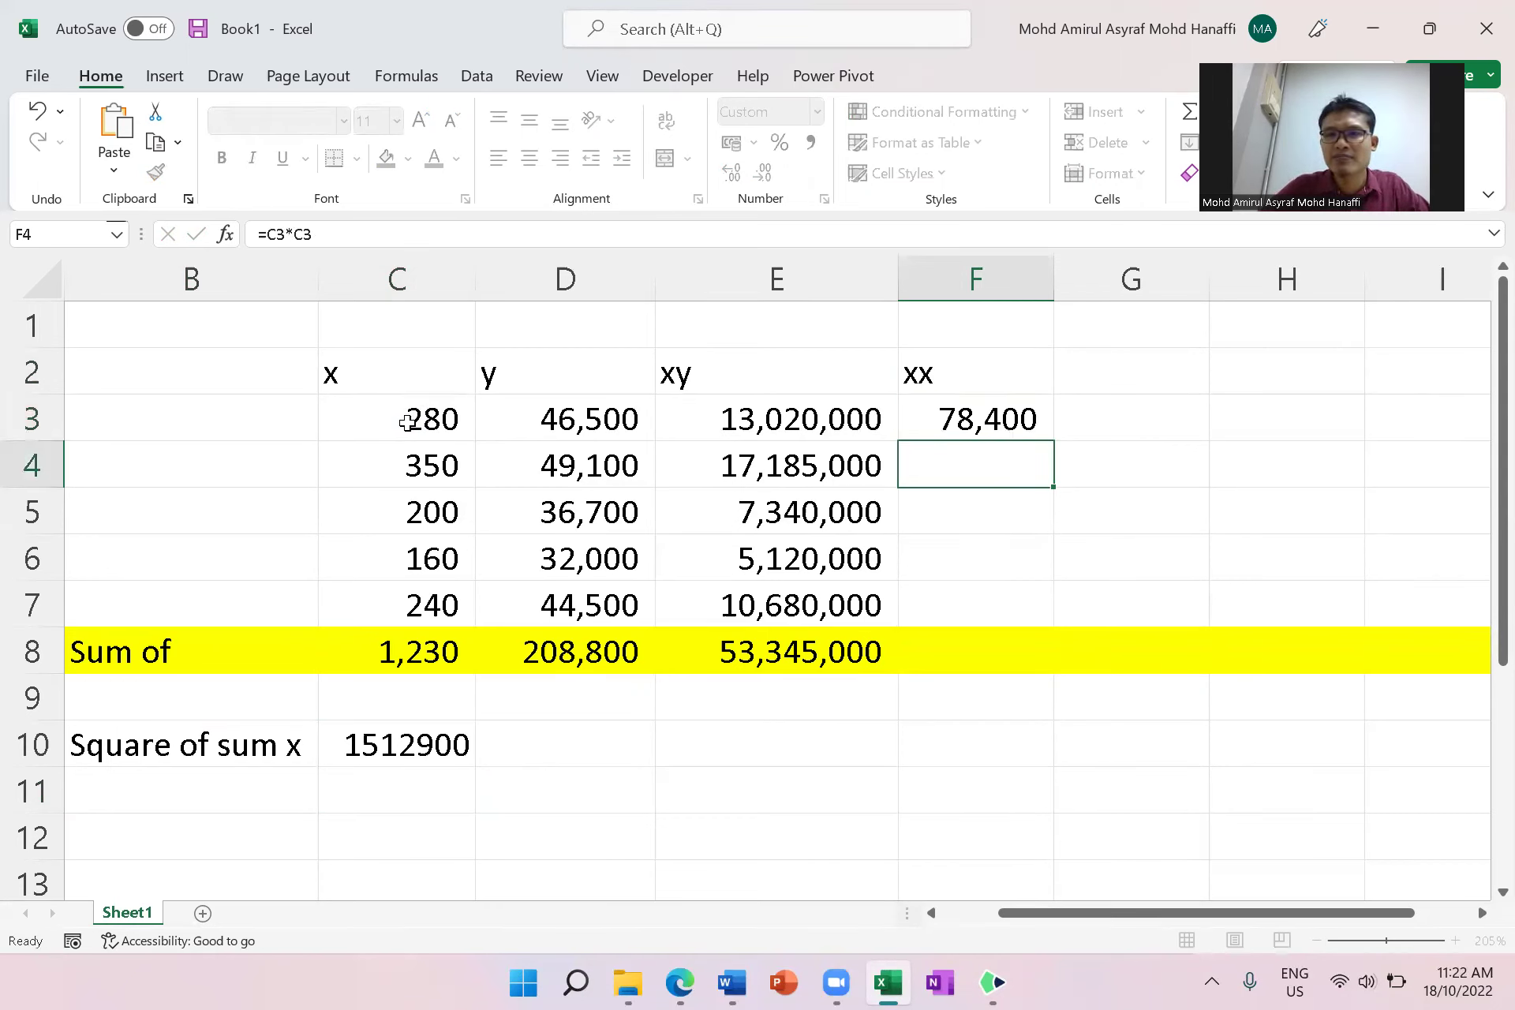
pyautogui.click(919, 422)
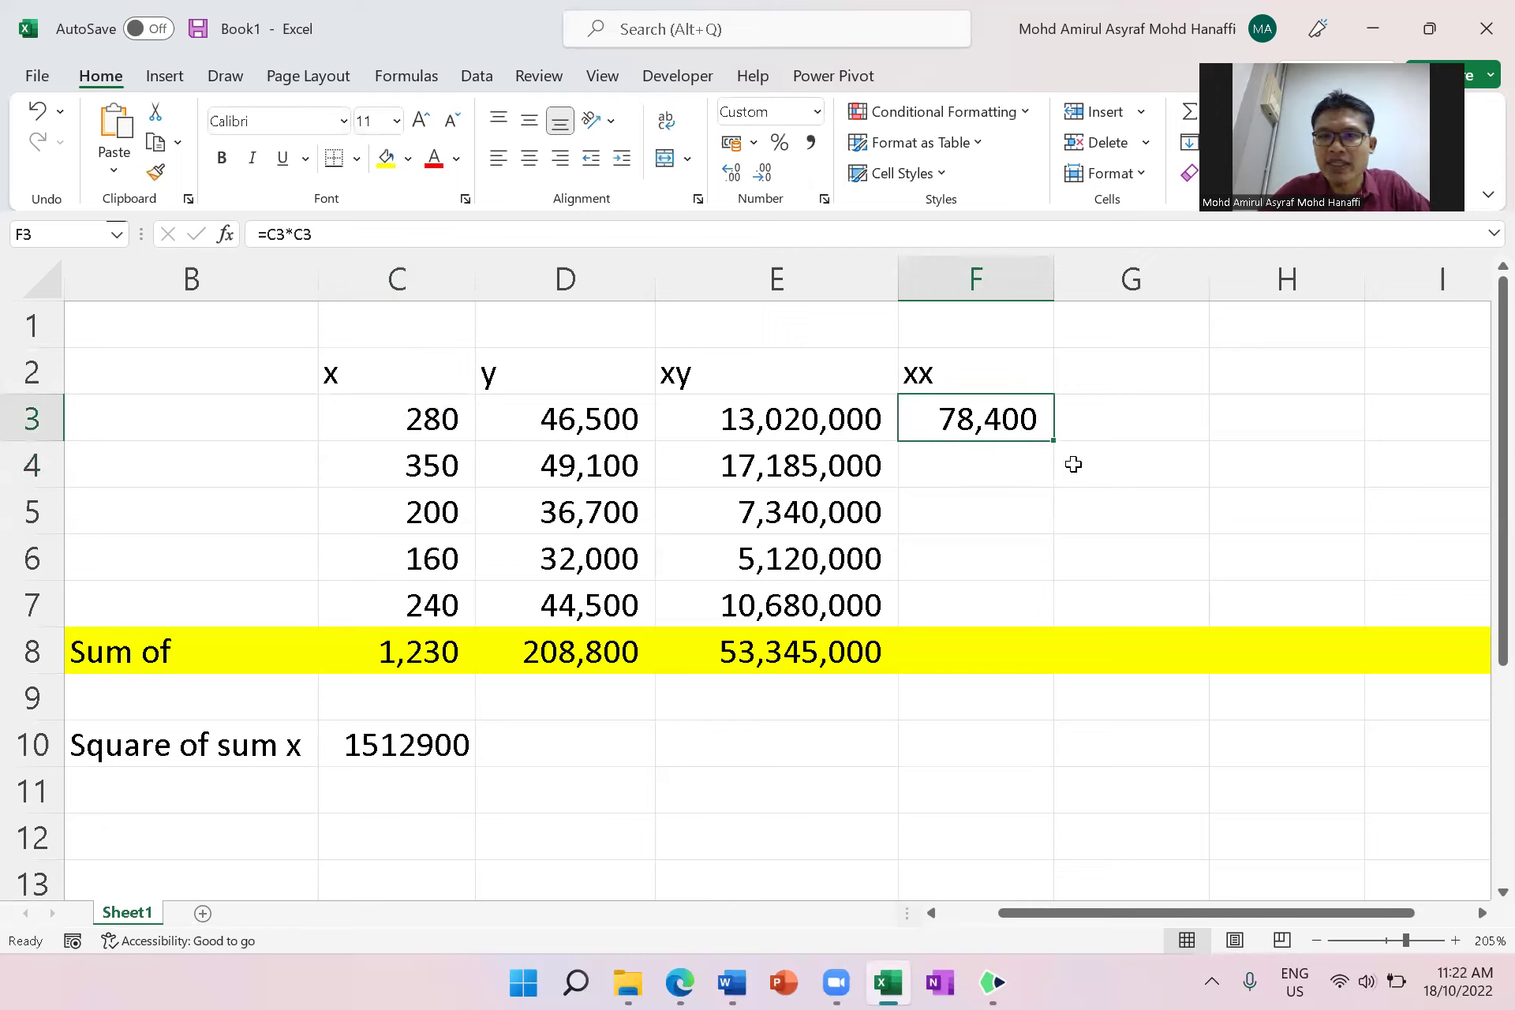
pyautogui.moveTo(1050, 443); pyautogui.dragTo(1026, 607)
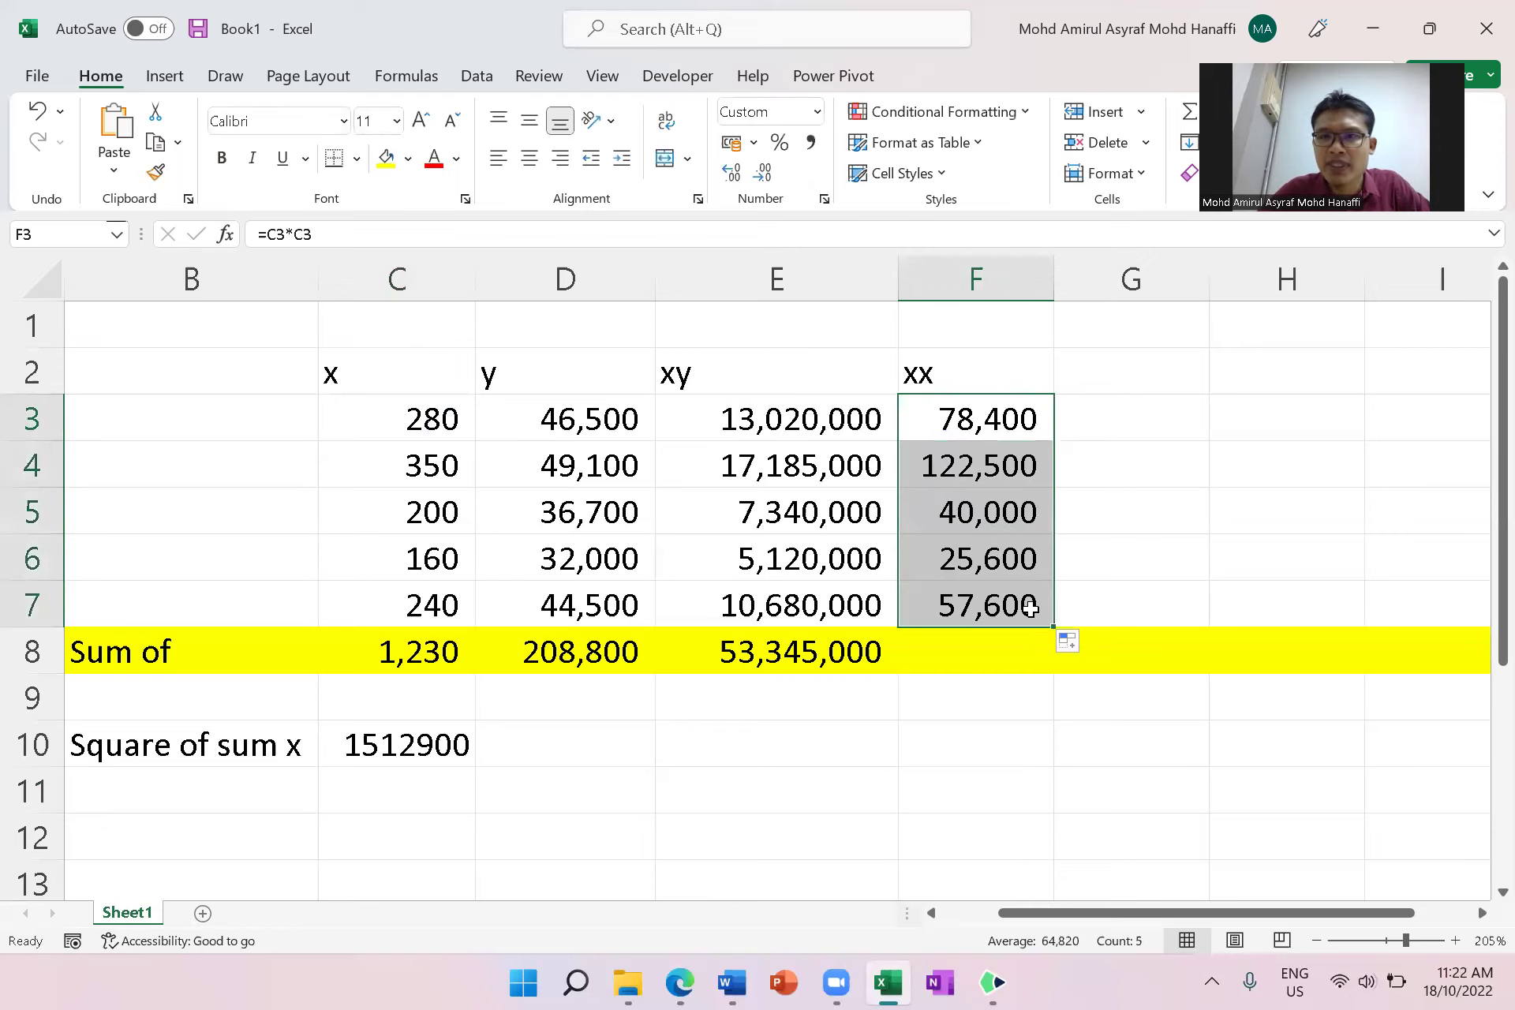
pyautogui.doubleClick(983, 477)
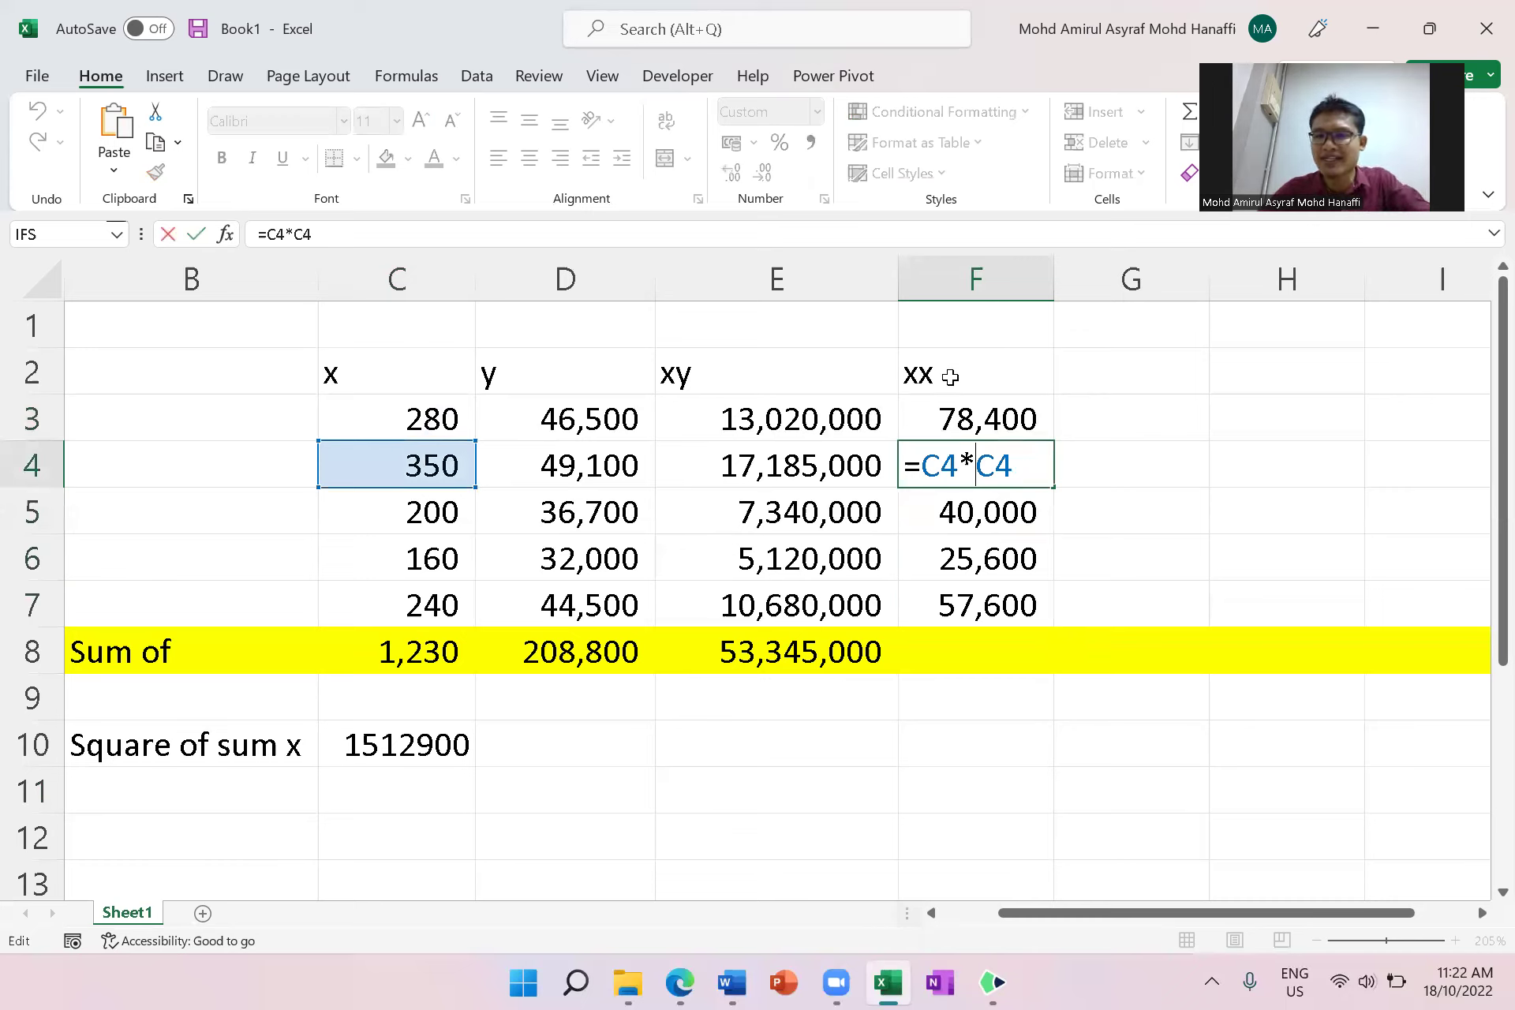
pyautogui.press('Return')
# - Fill the sum formula from E8 across to F8 and check that it covers F3:F7
pyautogui.click(981, 660)
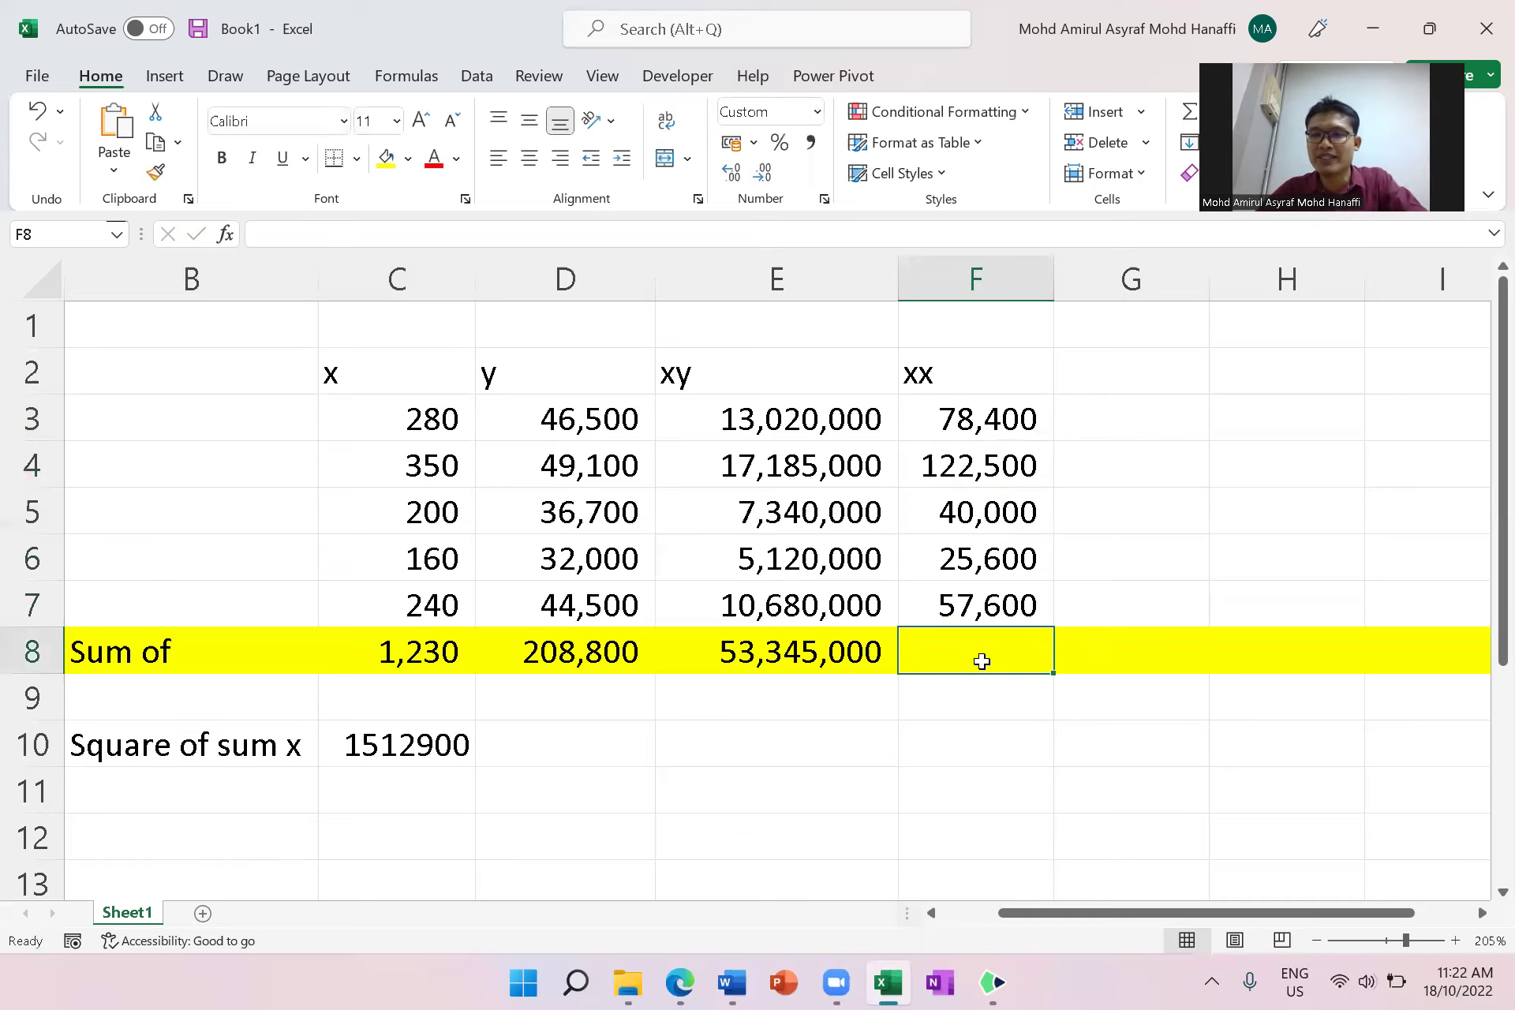
pyautogui.click(868, 645)
pyautogui.moveTo(903, 673); pyautogui.dragTo(1025, 669)
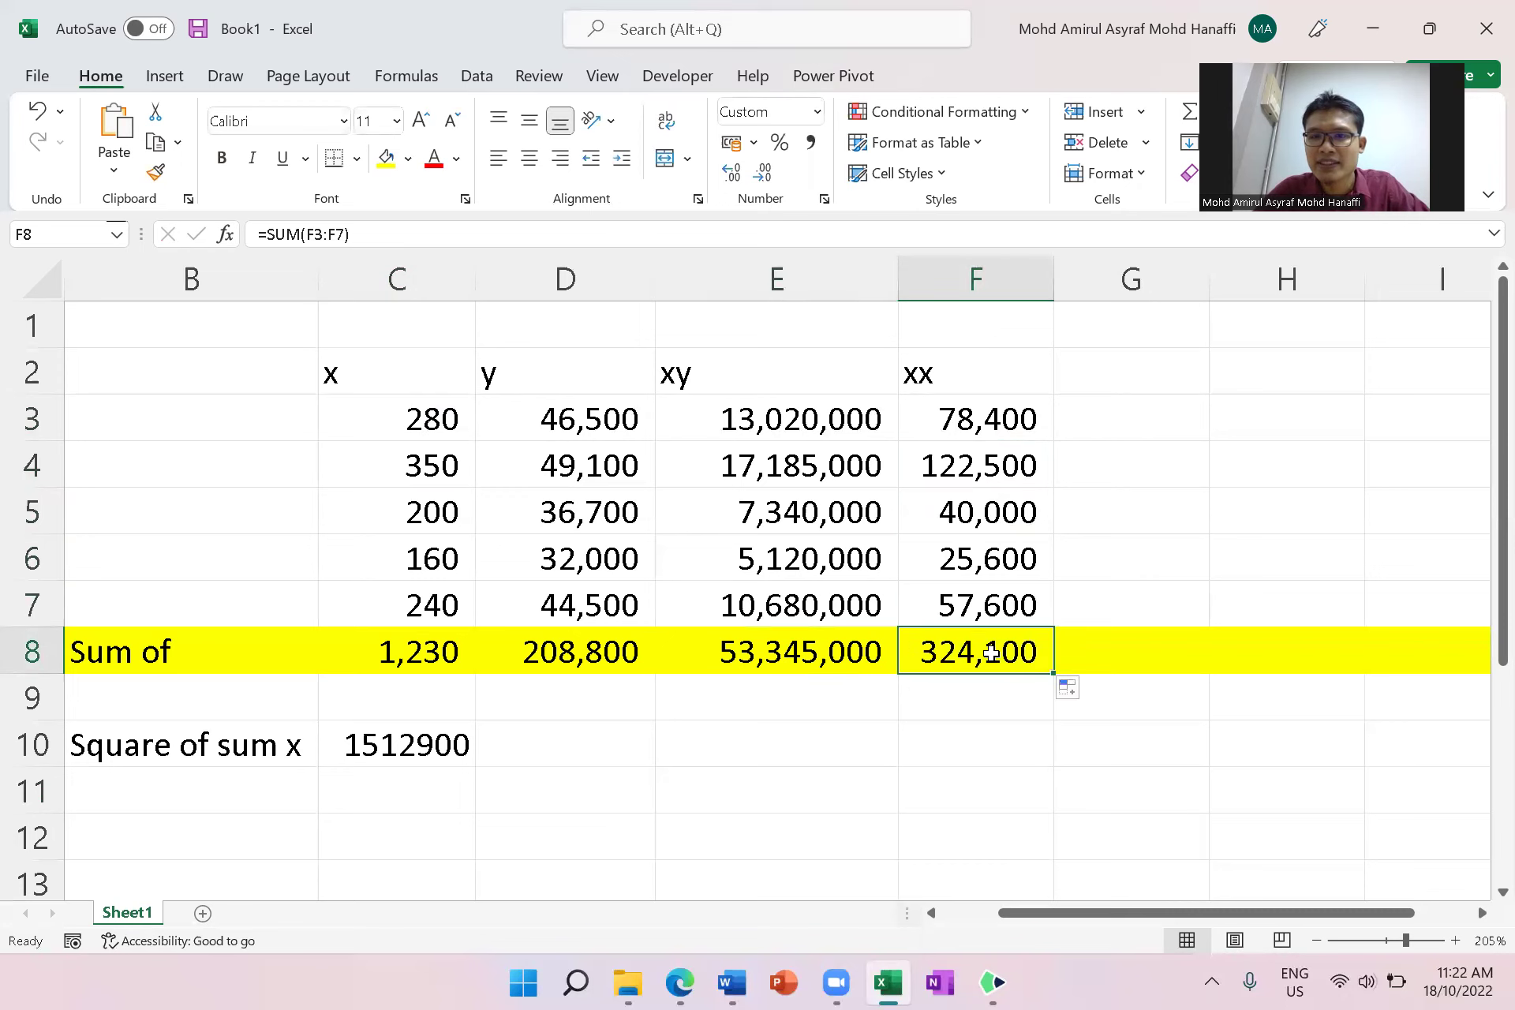
pyautogui.doubleClick(992, 652)
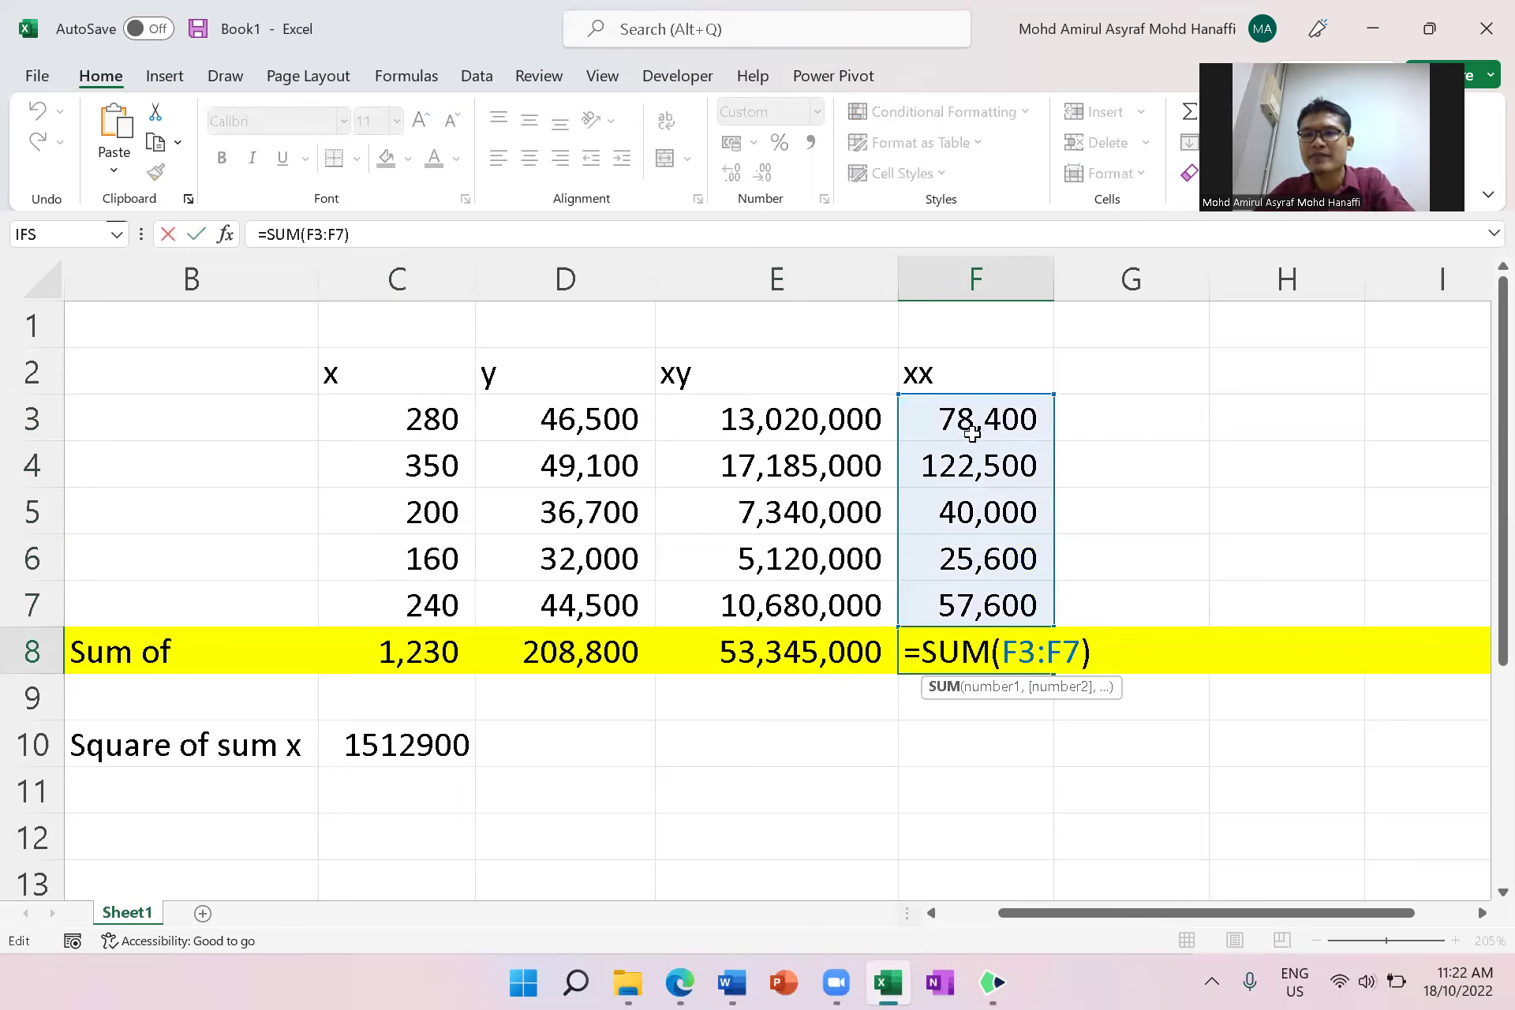
pyautogui.press('Return')
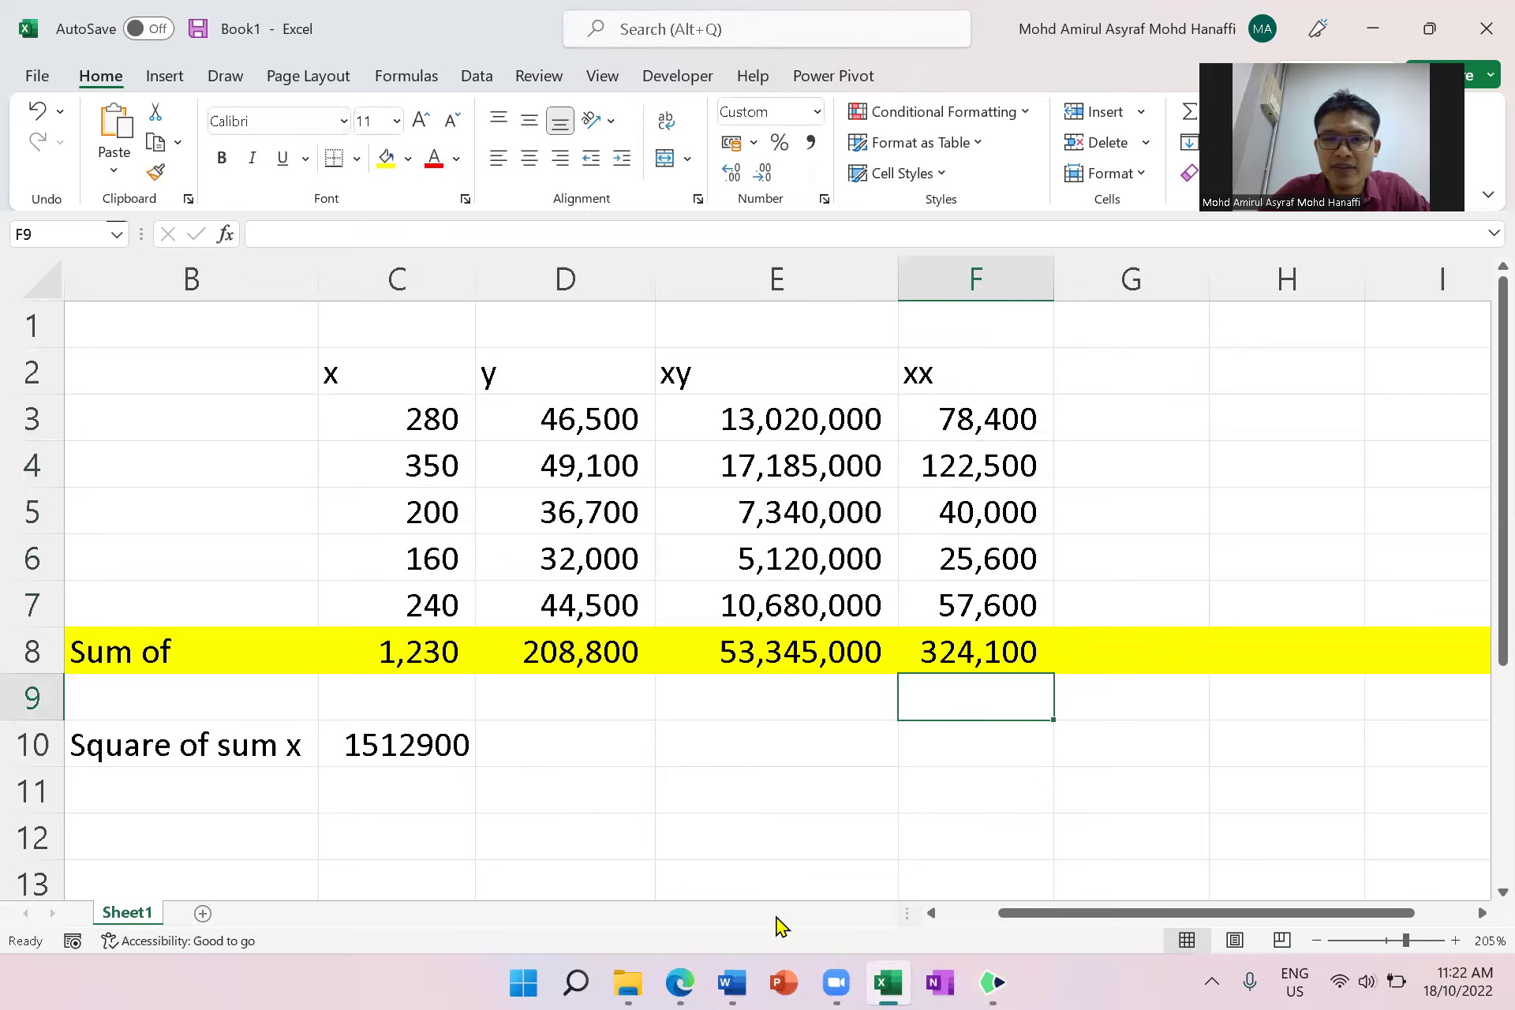
# - Look up the regression formulas for b and a on page 307 of the e-book and return to the Excel workbook
pyautogui.click(984, 982)
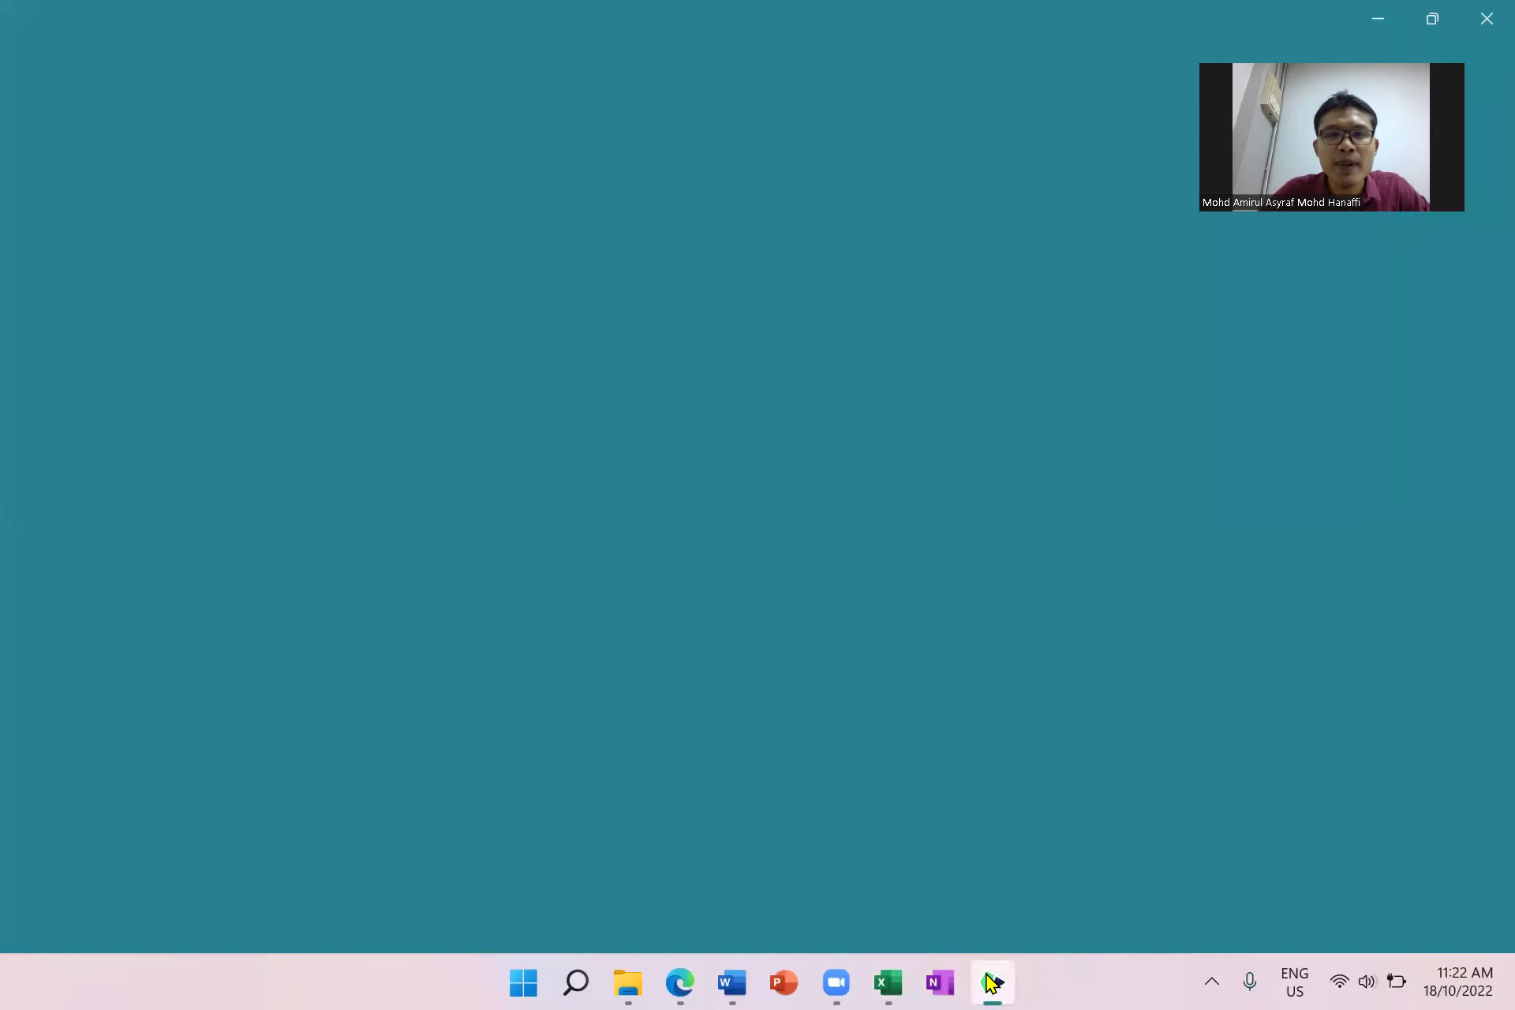
pyautogui.click(989, 980)
pyautogui.moveTo(680, 982)
pyautogui.click(792, 848)
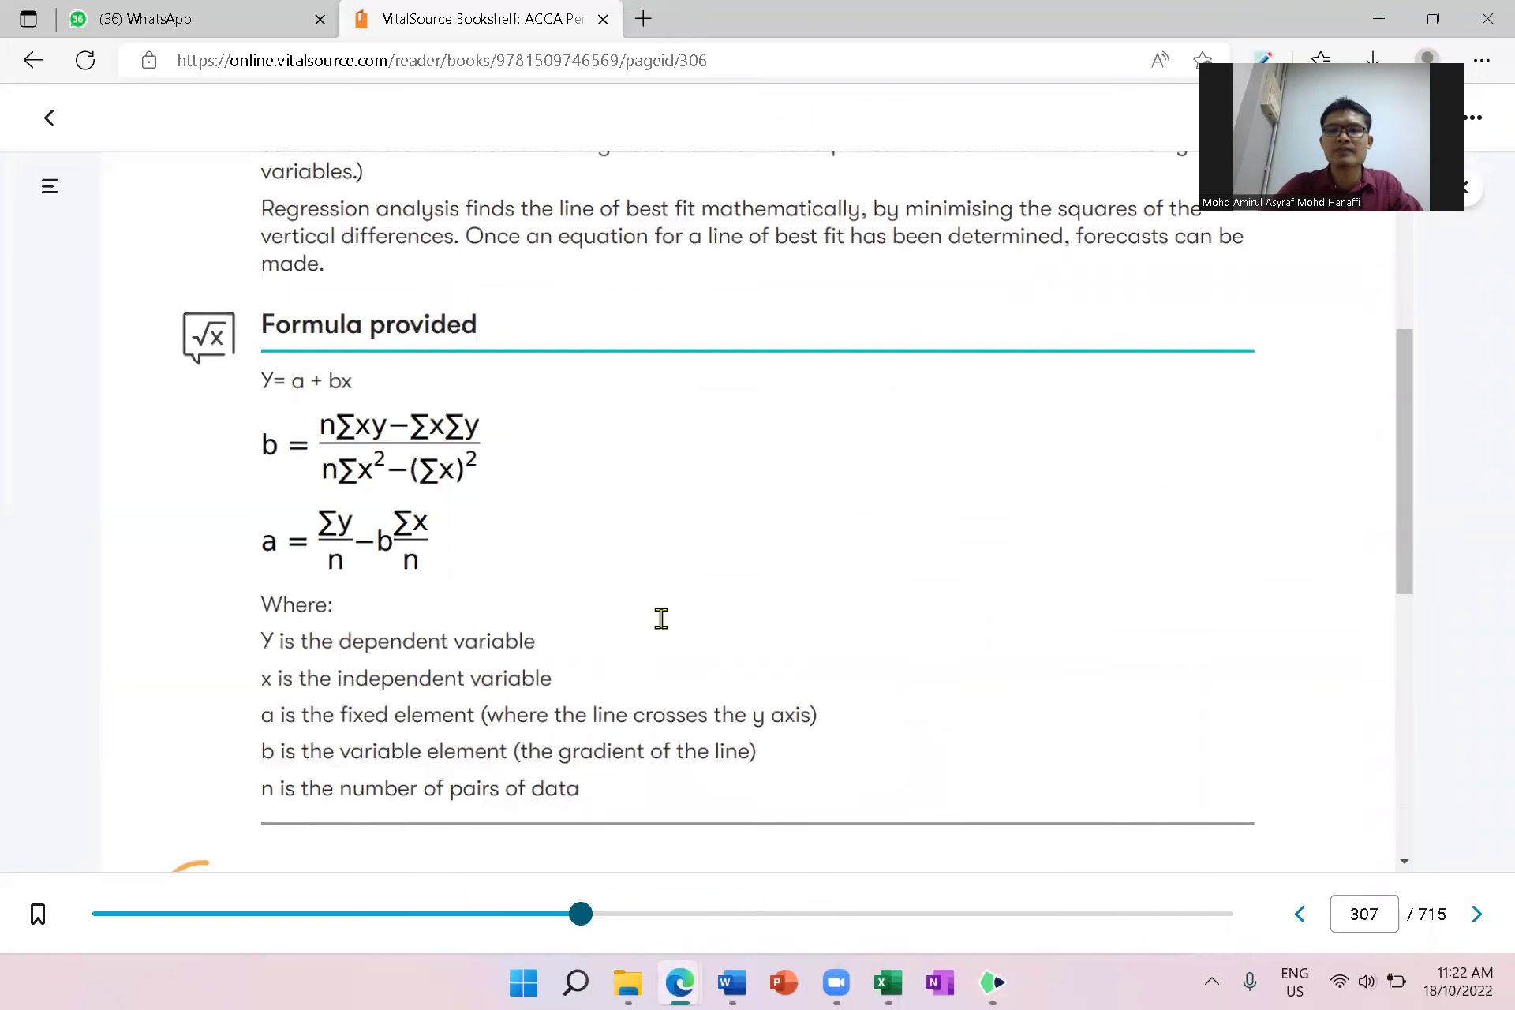
pyautogui.moveTo(887, 981)
pyautogui.click(899, 901)
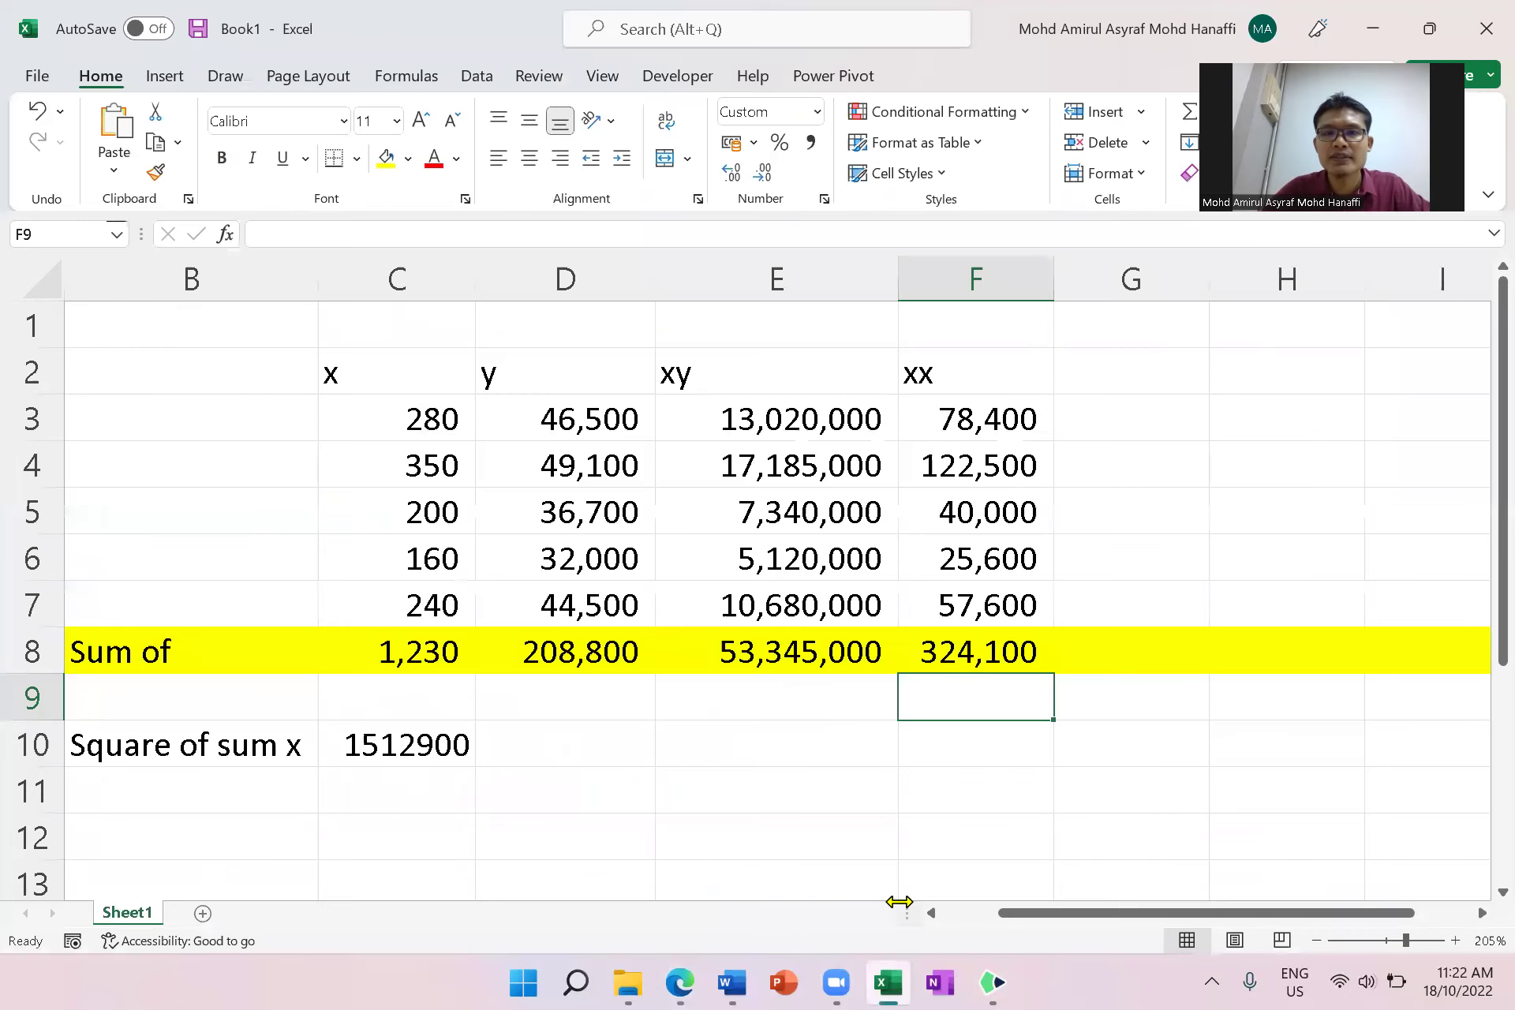
# - Try pasting the e-book page screenshot at F9 and repositioning and shrinking it, and delete the picture
pyautogui.hotkey('ctrl', 'v')
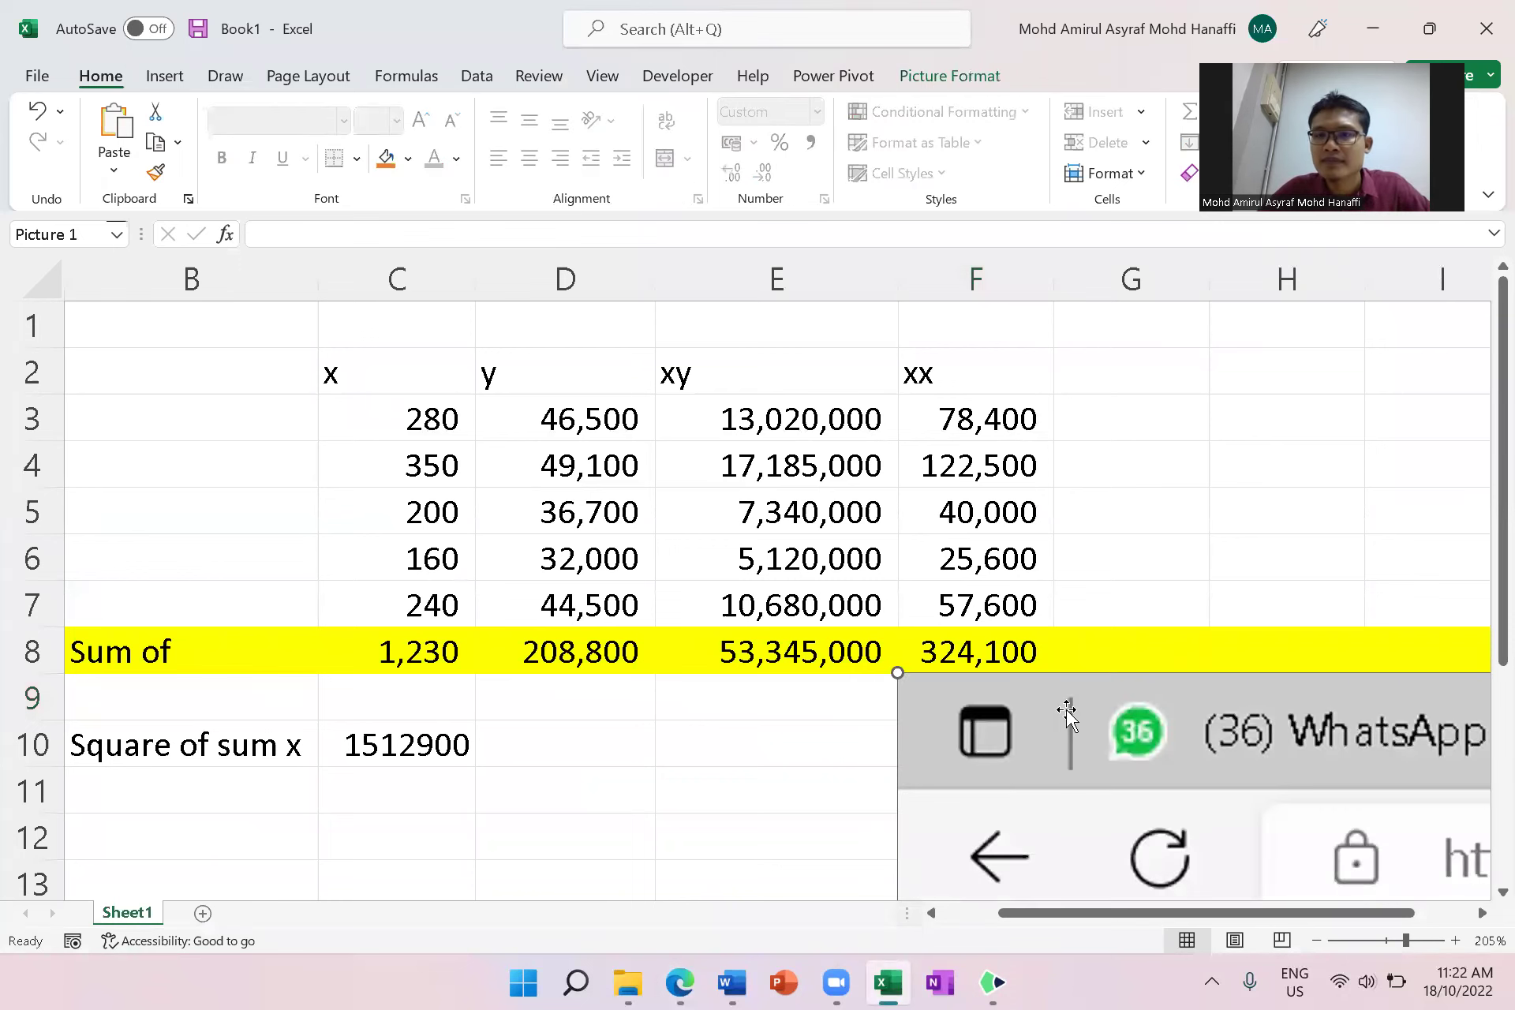
pyautogui.moveTo(1044, 691); pyautogui.dragTo(535, 398)
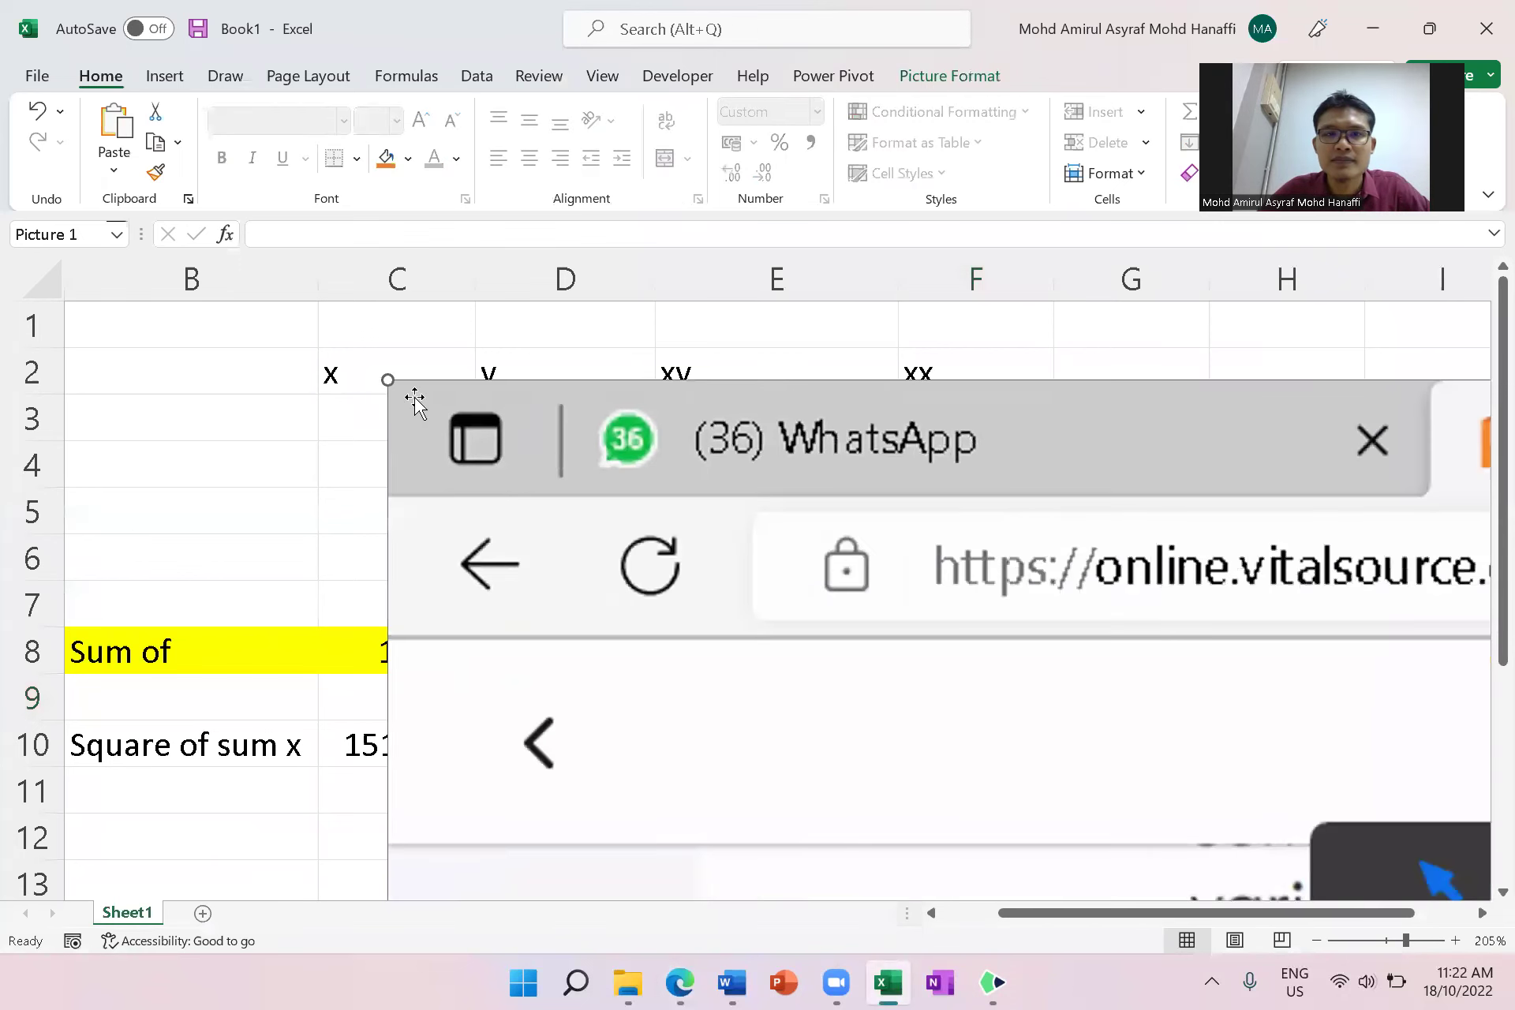
pyautogui.moveTo(390, 378); pyautogui.dragTo(750, 619)
pyautogui.moveTo(1454, 861); pyautogui.dragTo(1011, 543)
pyautogui.scroll(-6, 1065, 564)
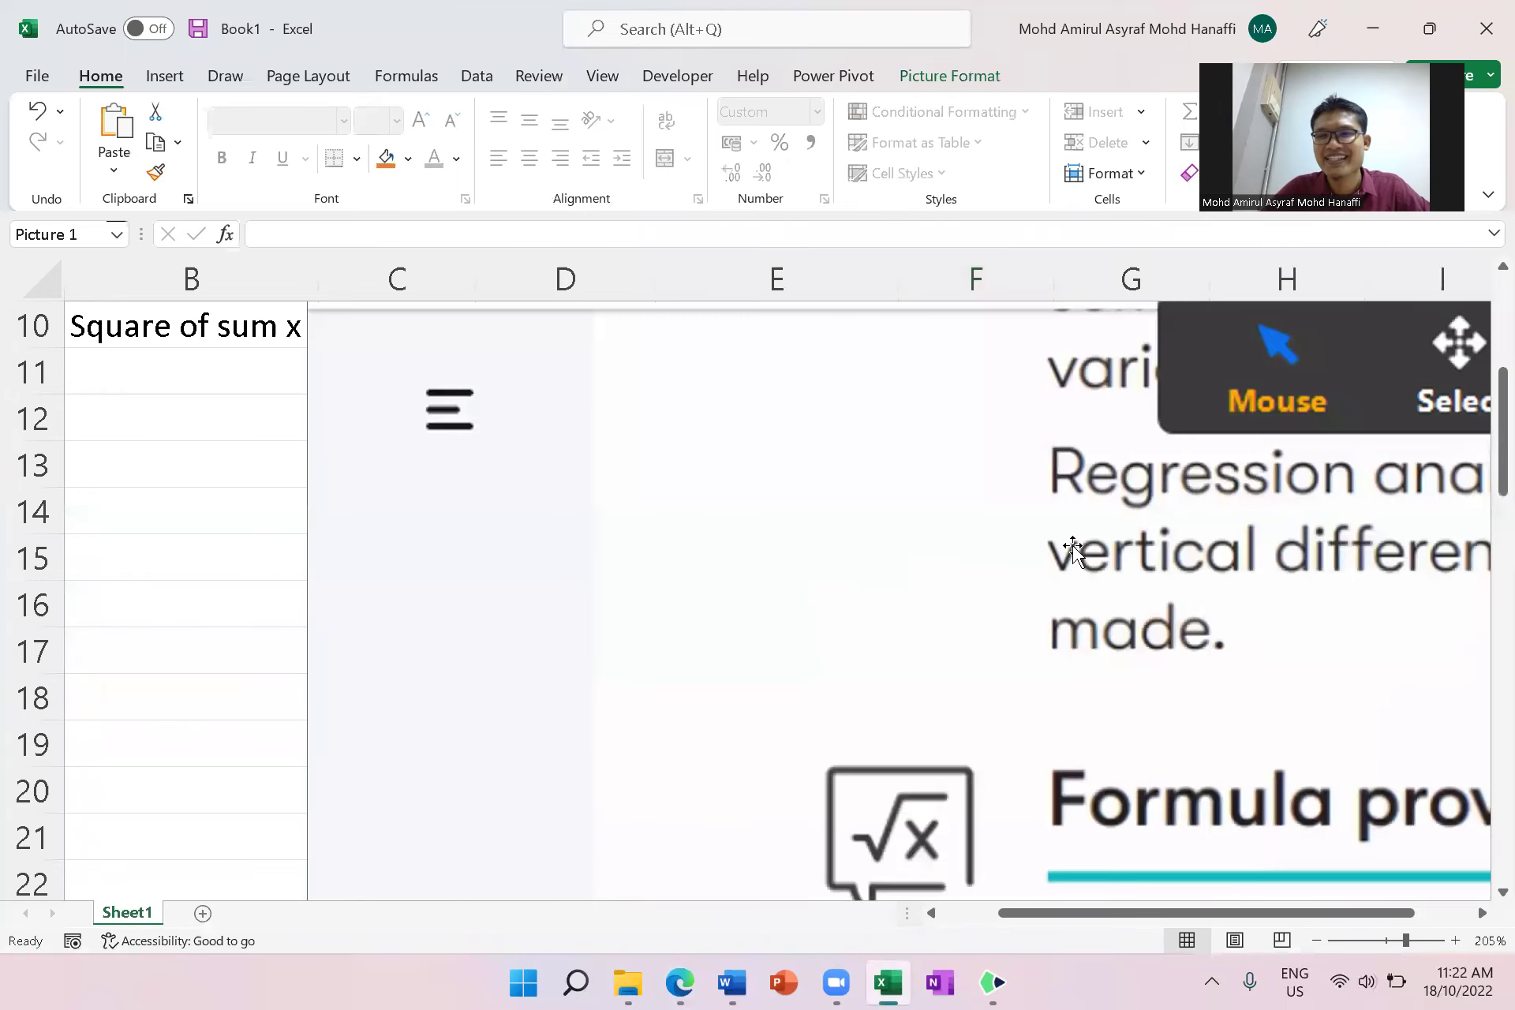
pyautogui.scroll(6, 1140, 565)
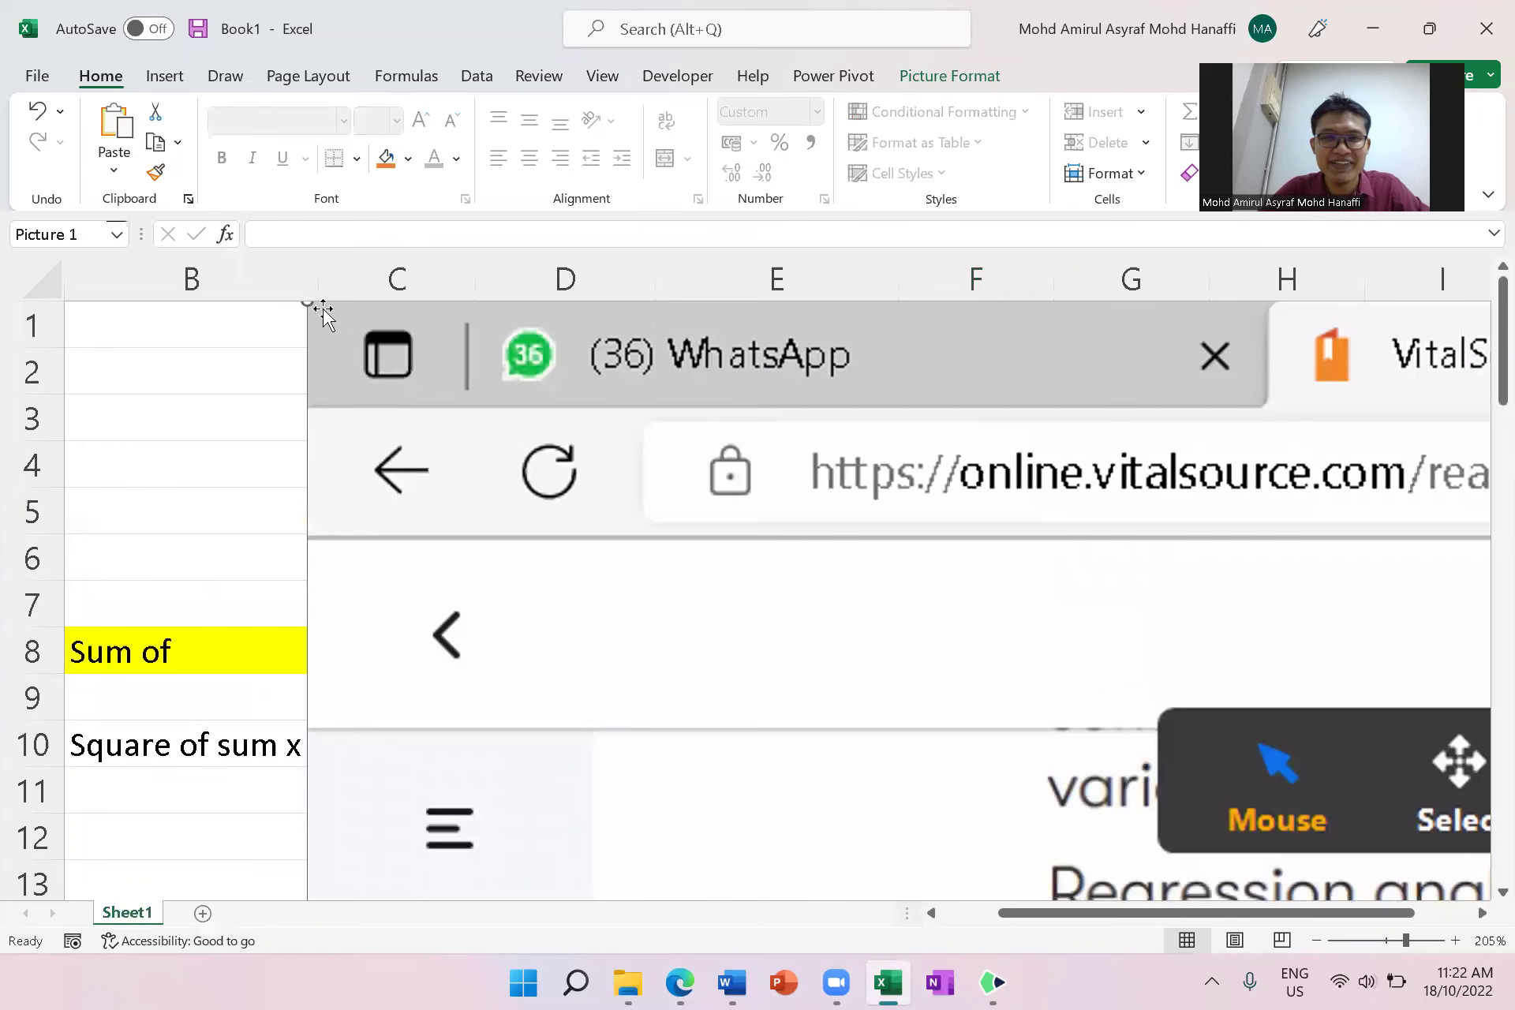
pyautogui.moveTo(504, 479); pyautogui.dragTo(1192, 809)
pyautogui.press('Delete')
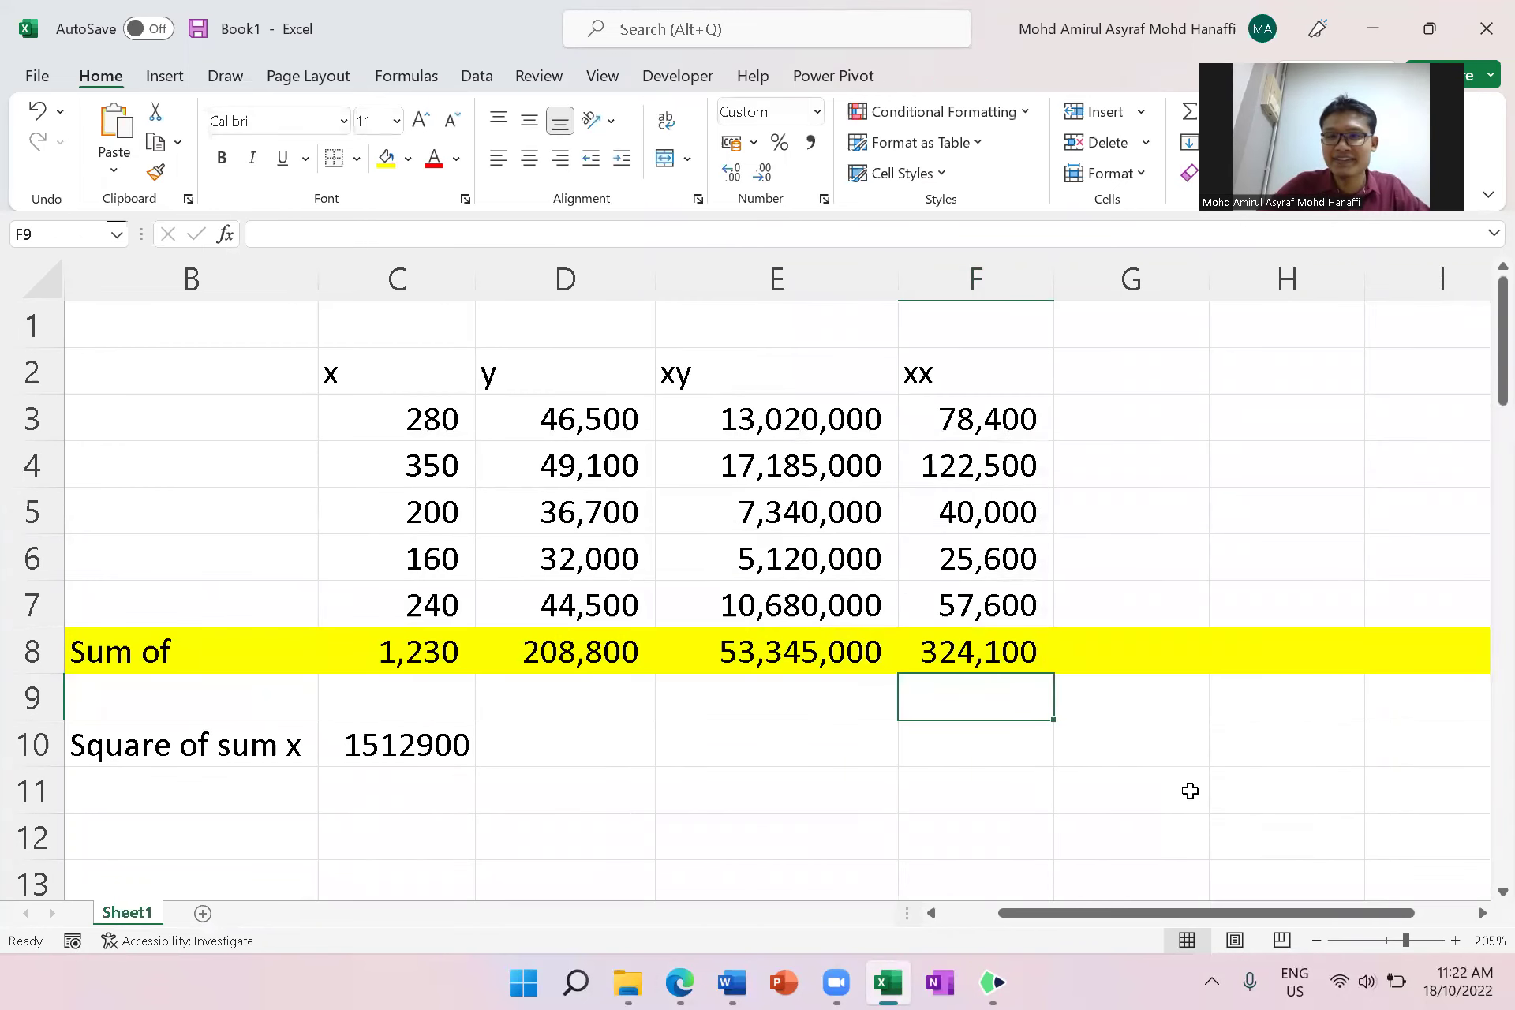
# - Handwrite the letter b in yellow ink below the data, around cells E10 and E11
pyautogui.scroll(-1, 1045, 736)
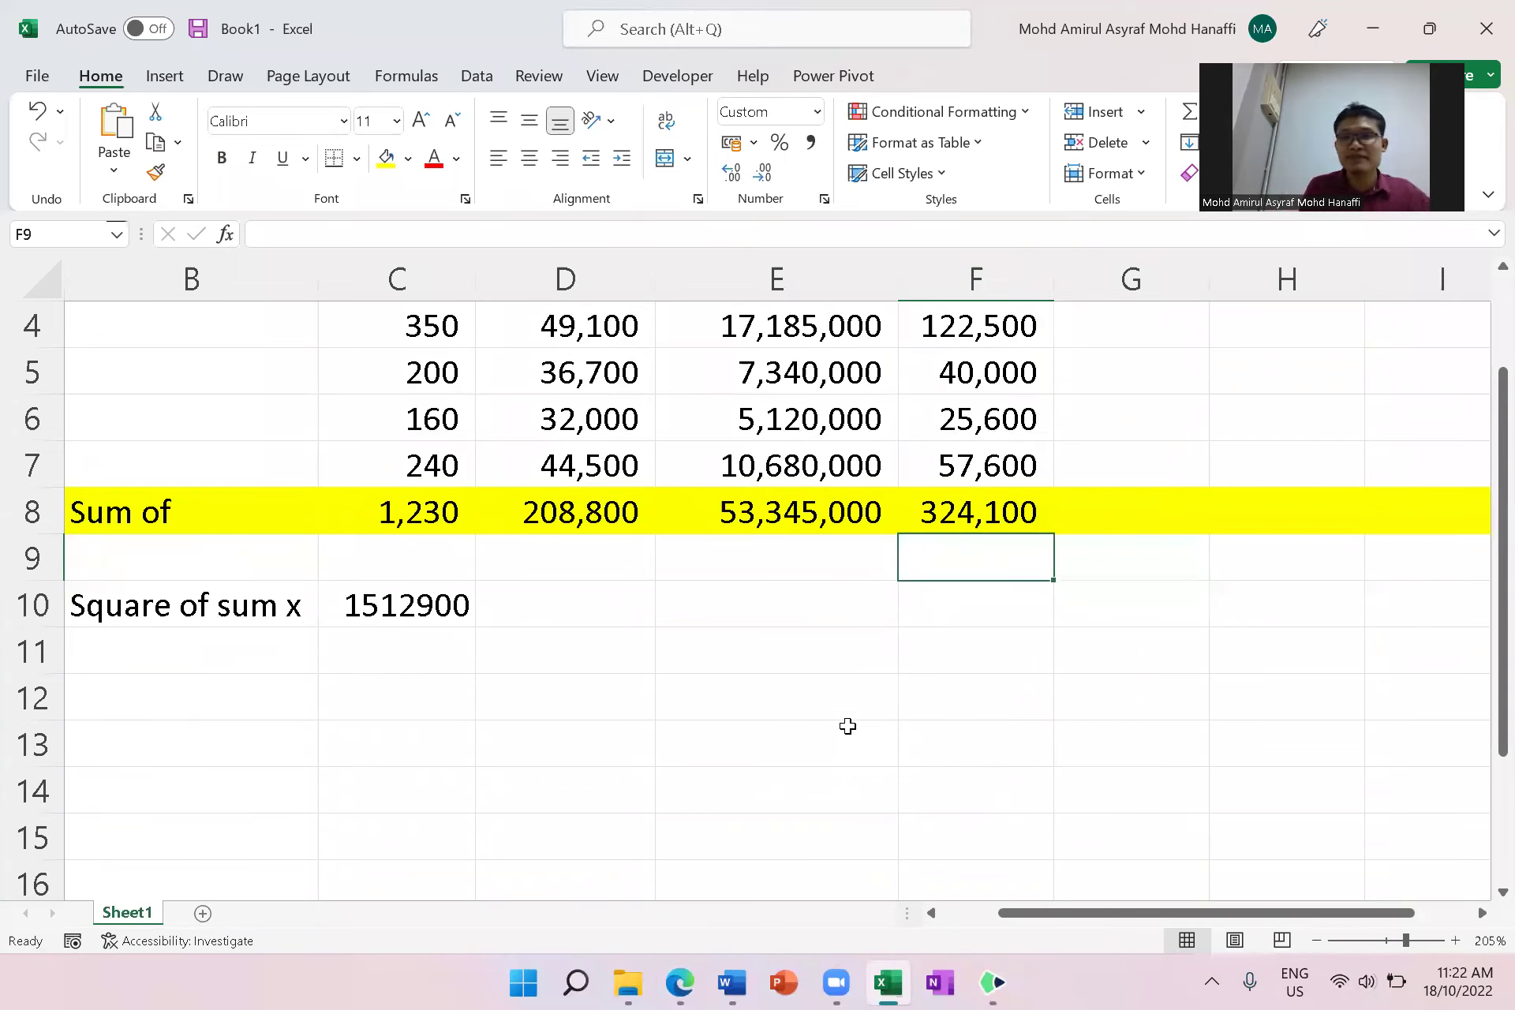
pyautogui.scroll(1, 906, 767)
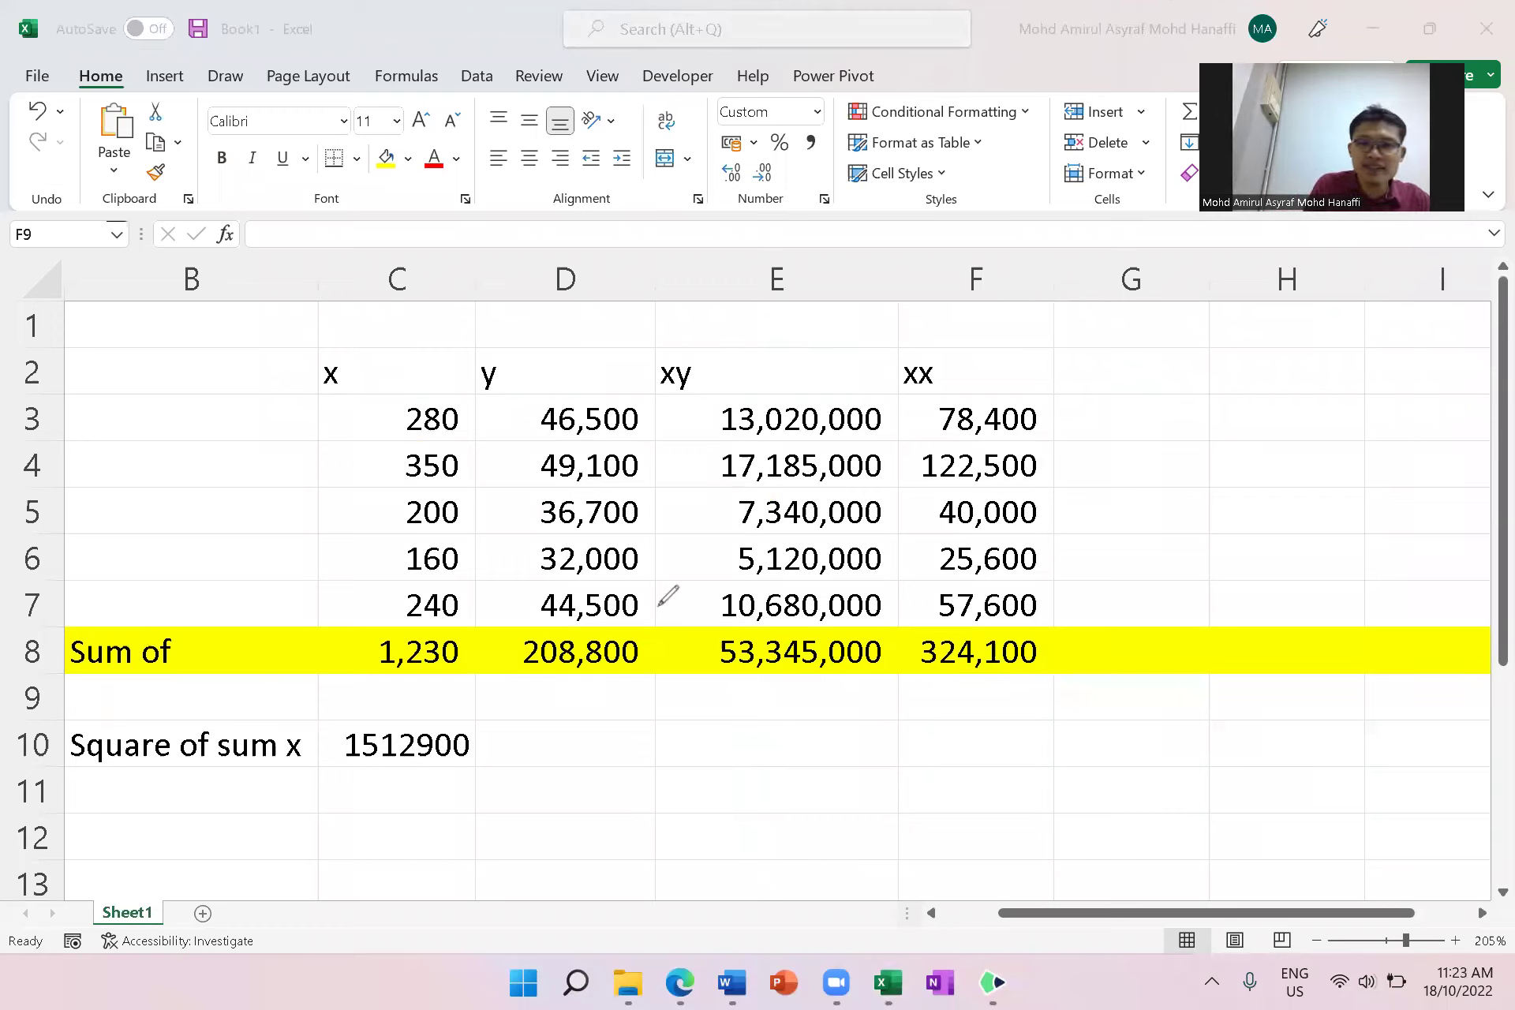
pyautogui.moveTo(660, 749); pyautogui.dragTo(675, 789)
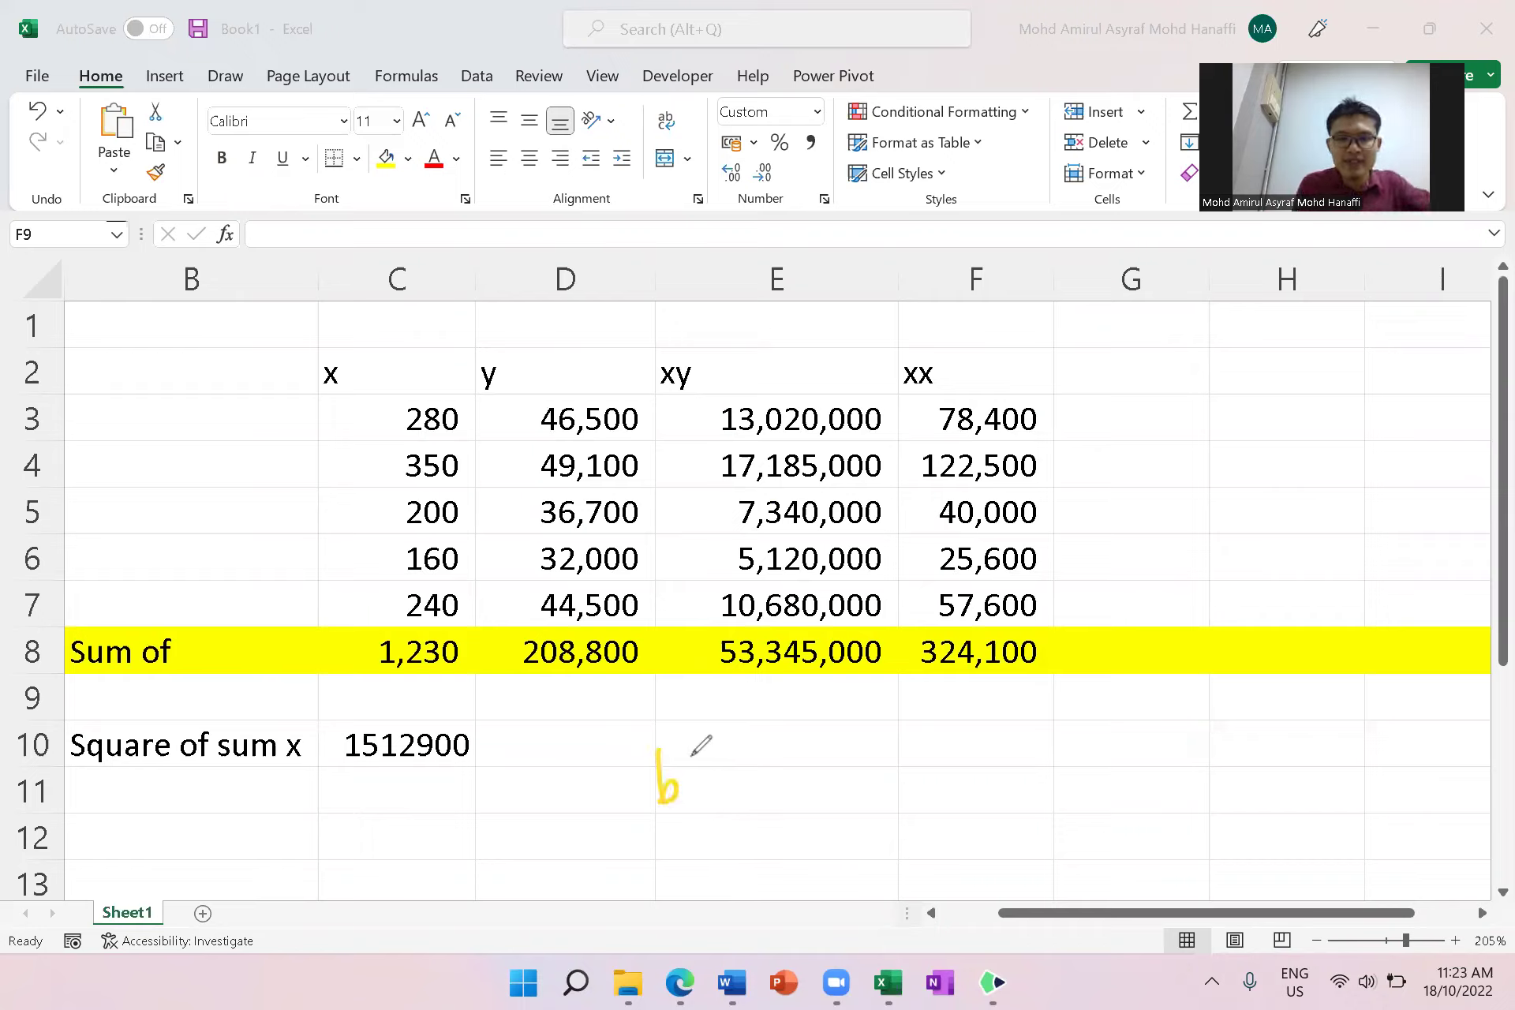